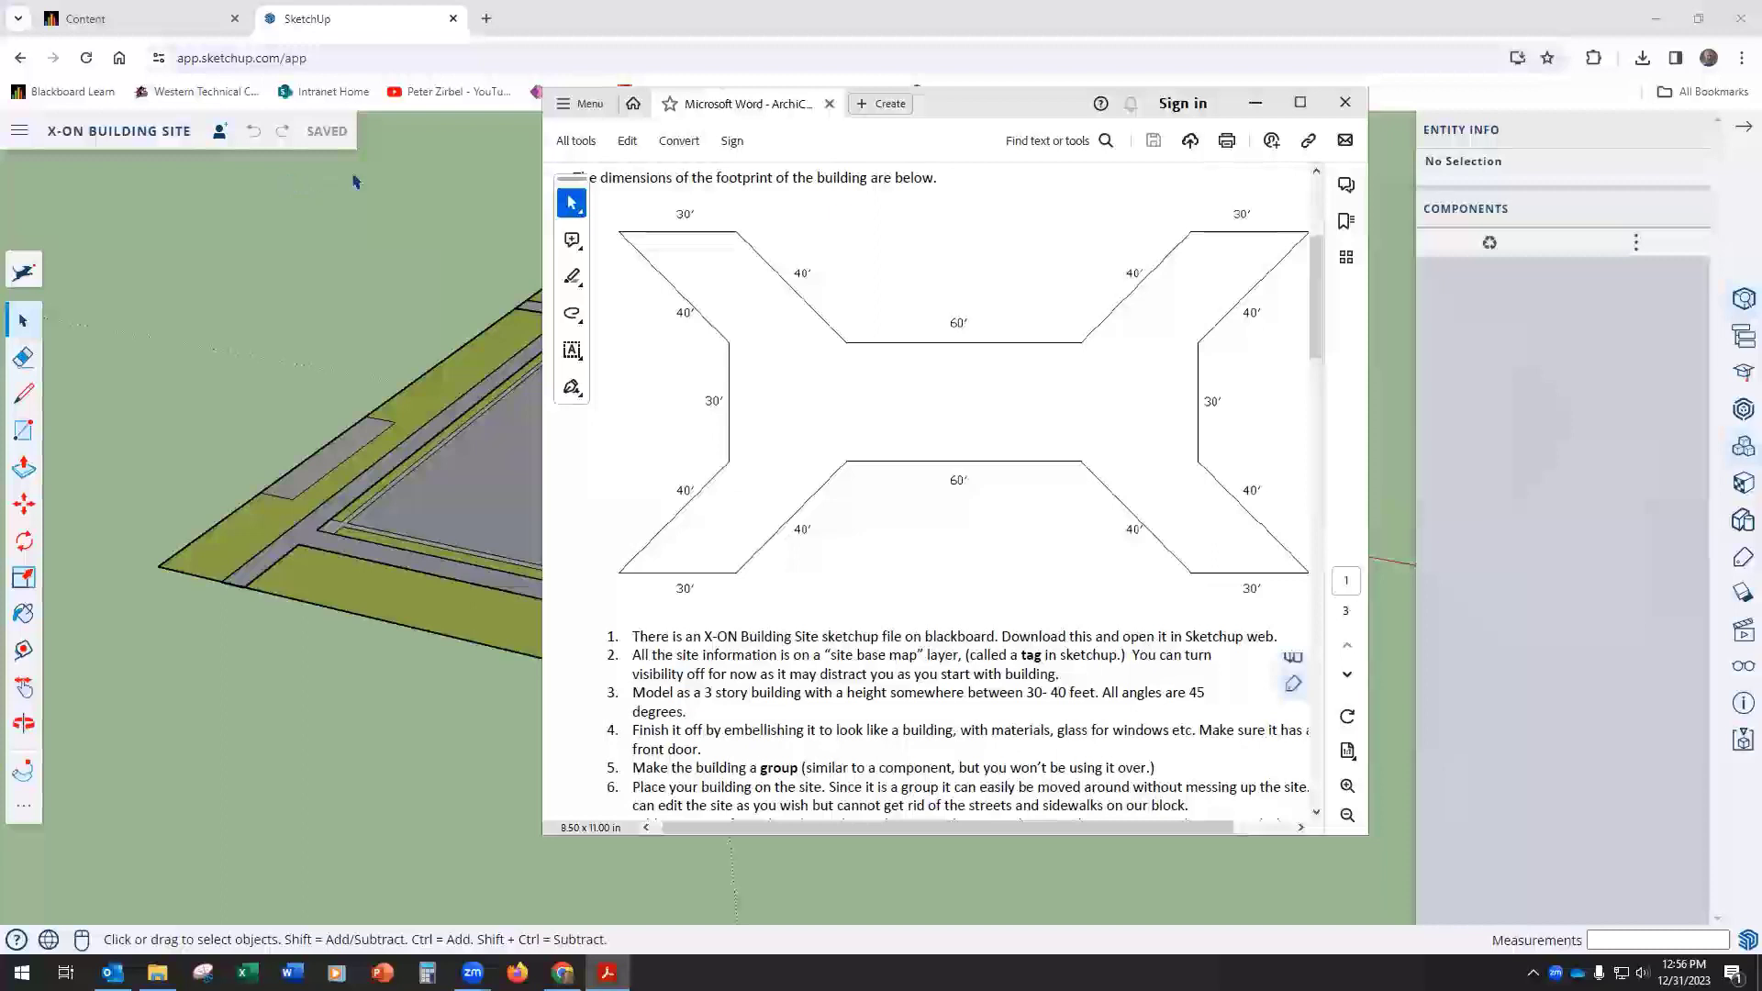
Step: Save a copy of the X-ON BUILDING SITE model as "assig 1.3 tutorial" in the SketchUp project folder
left_click(16, 133)
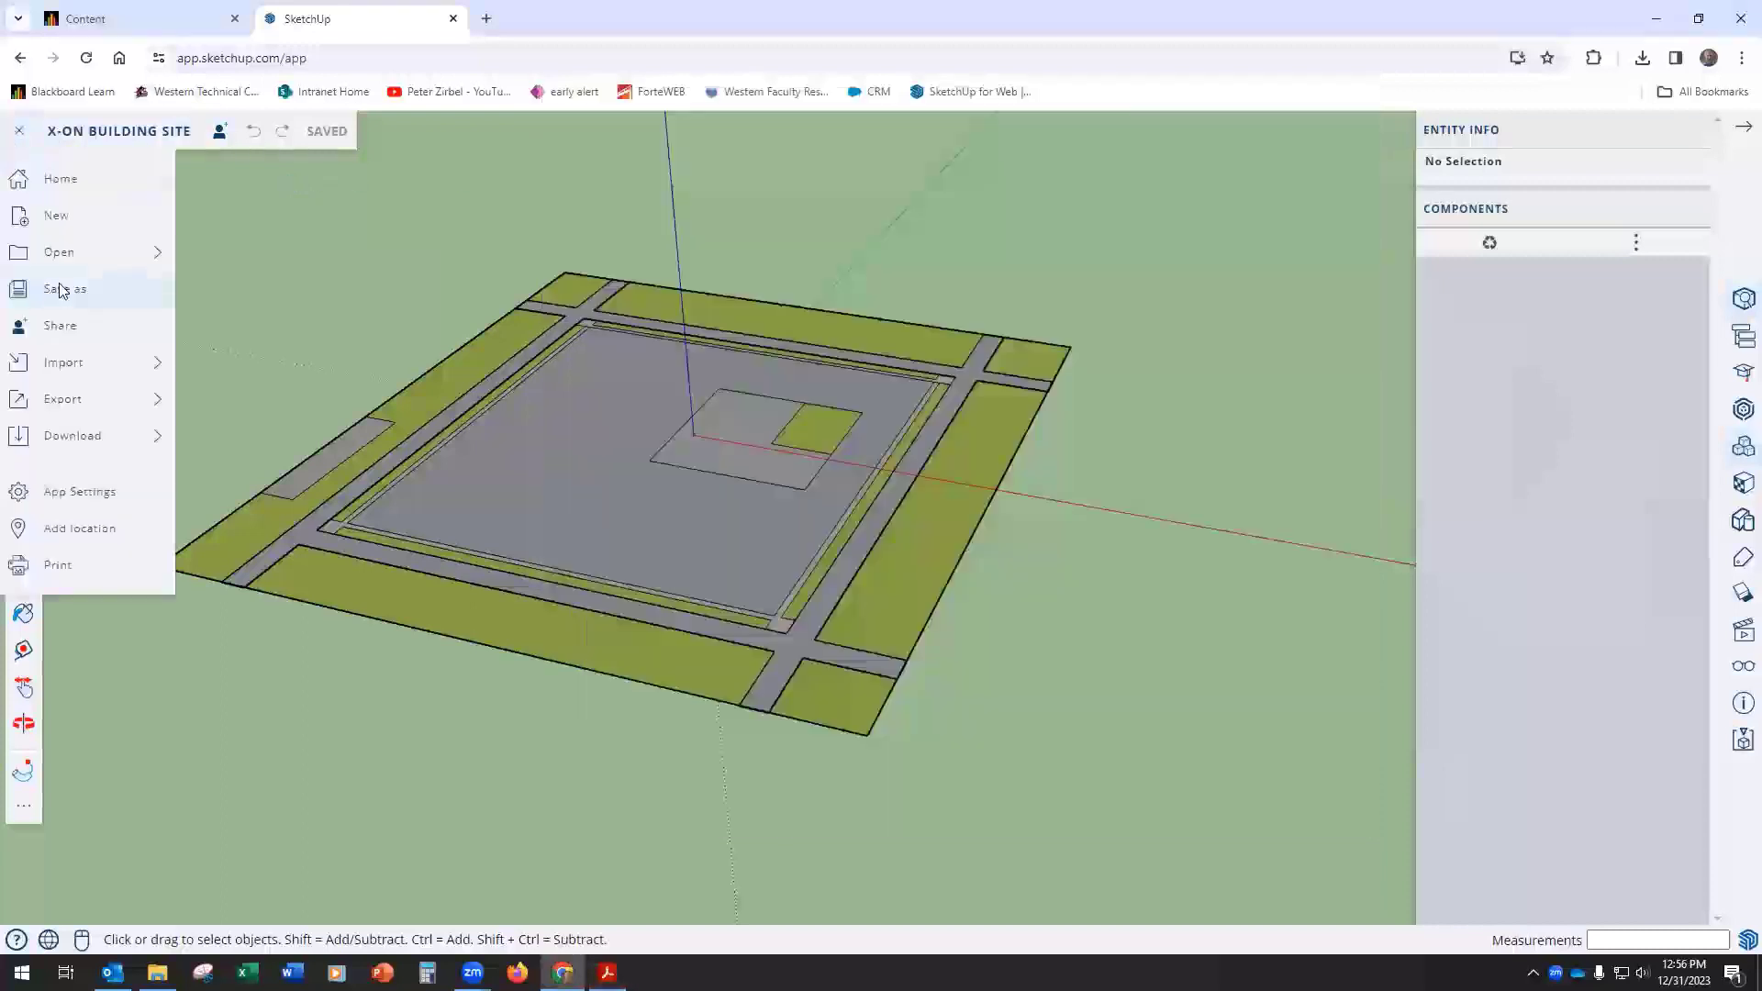
left_click(59, 286)
left_click(135, 409)
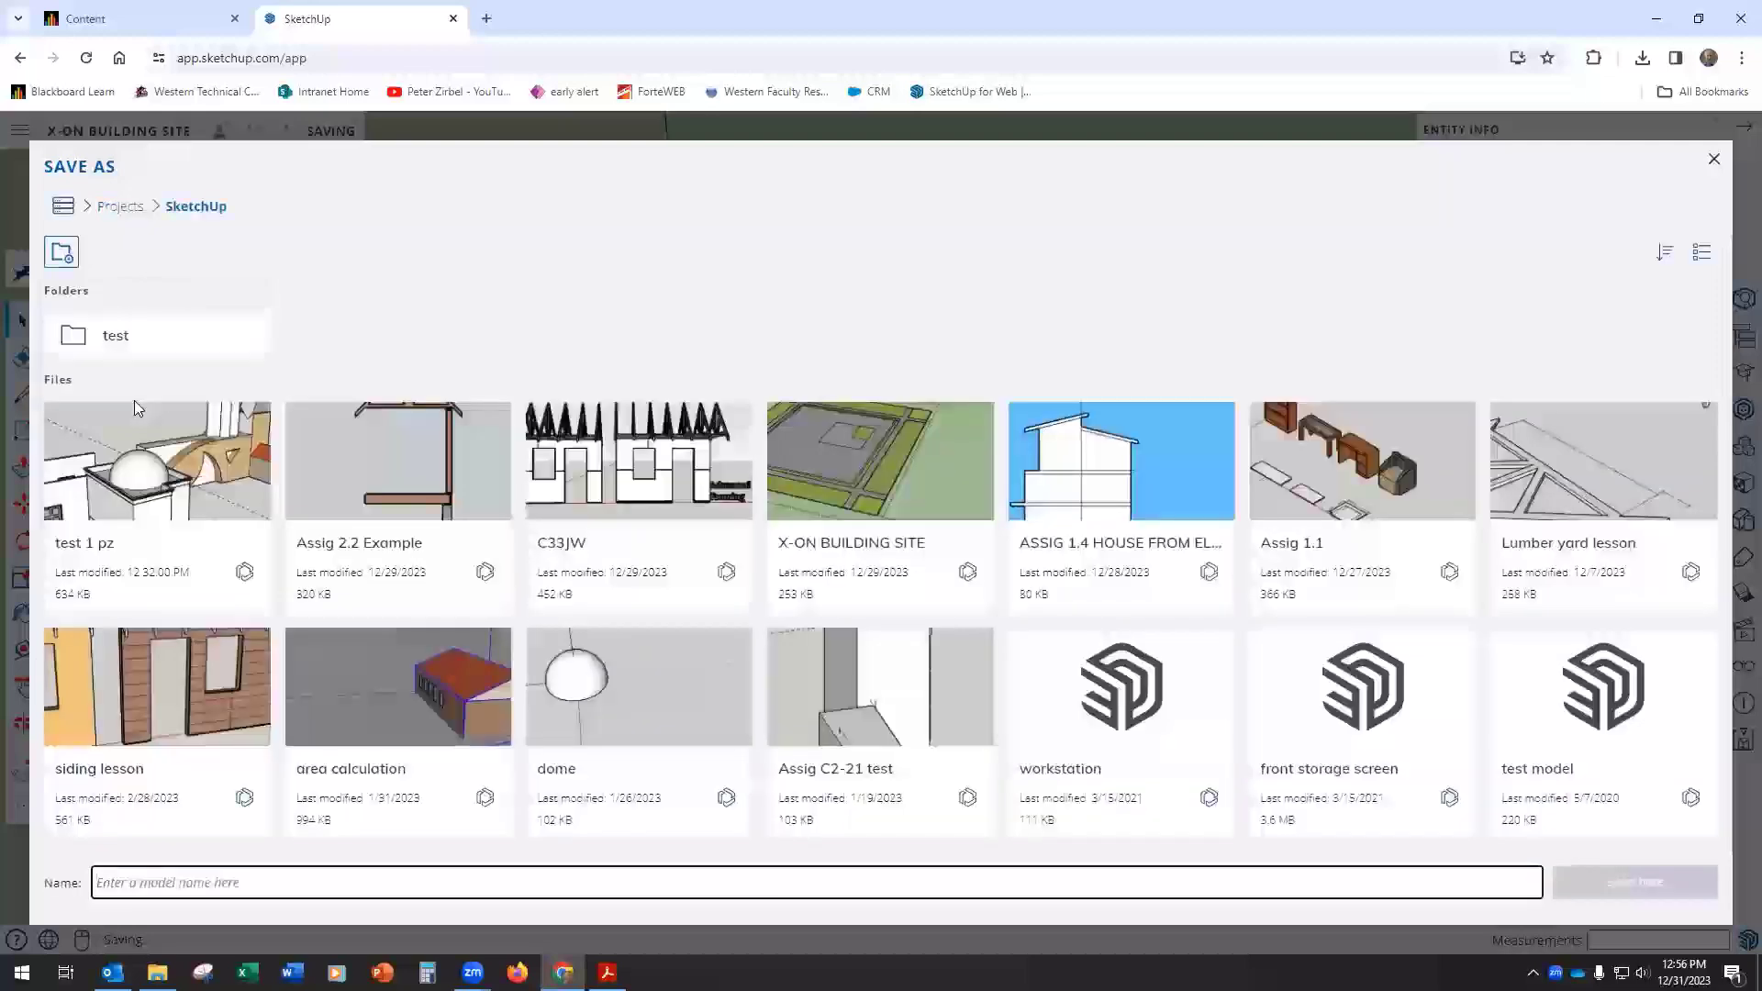
left_click(116, 872)
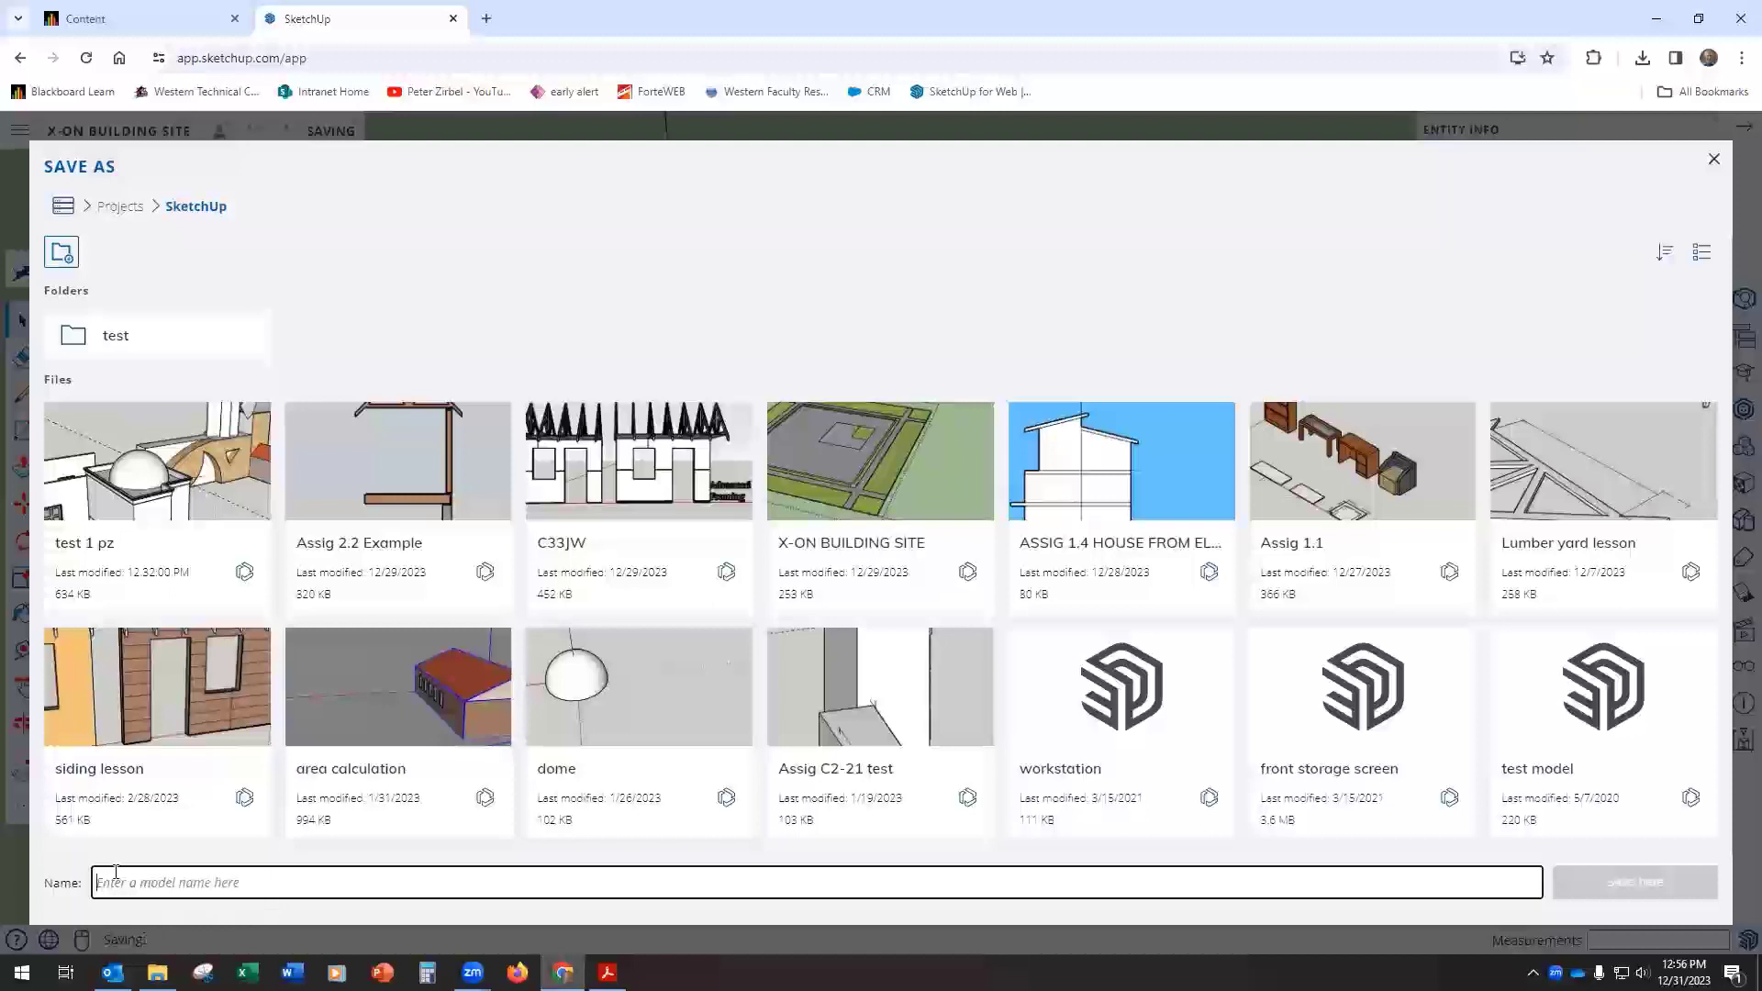
type("a")
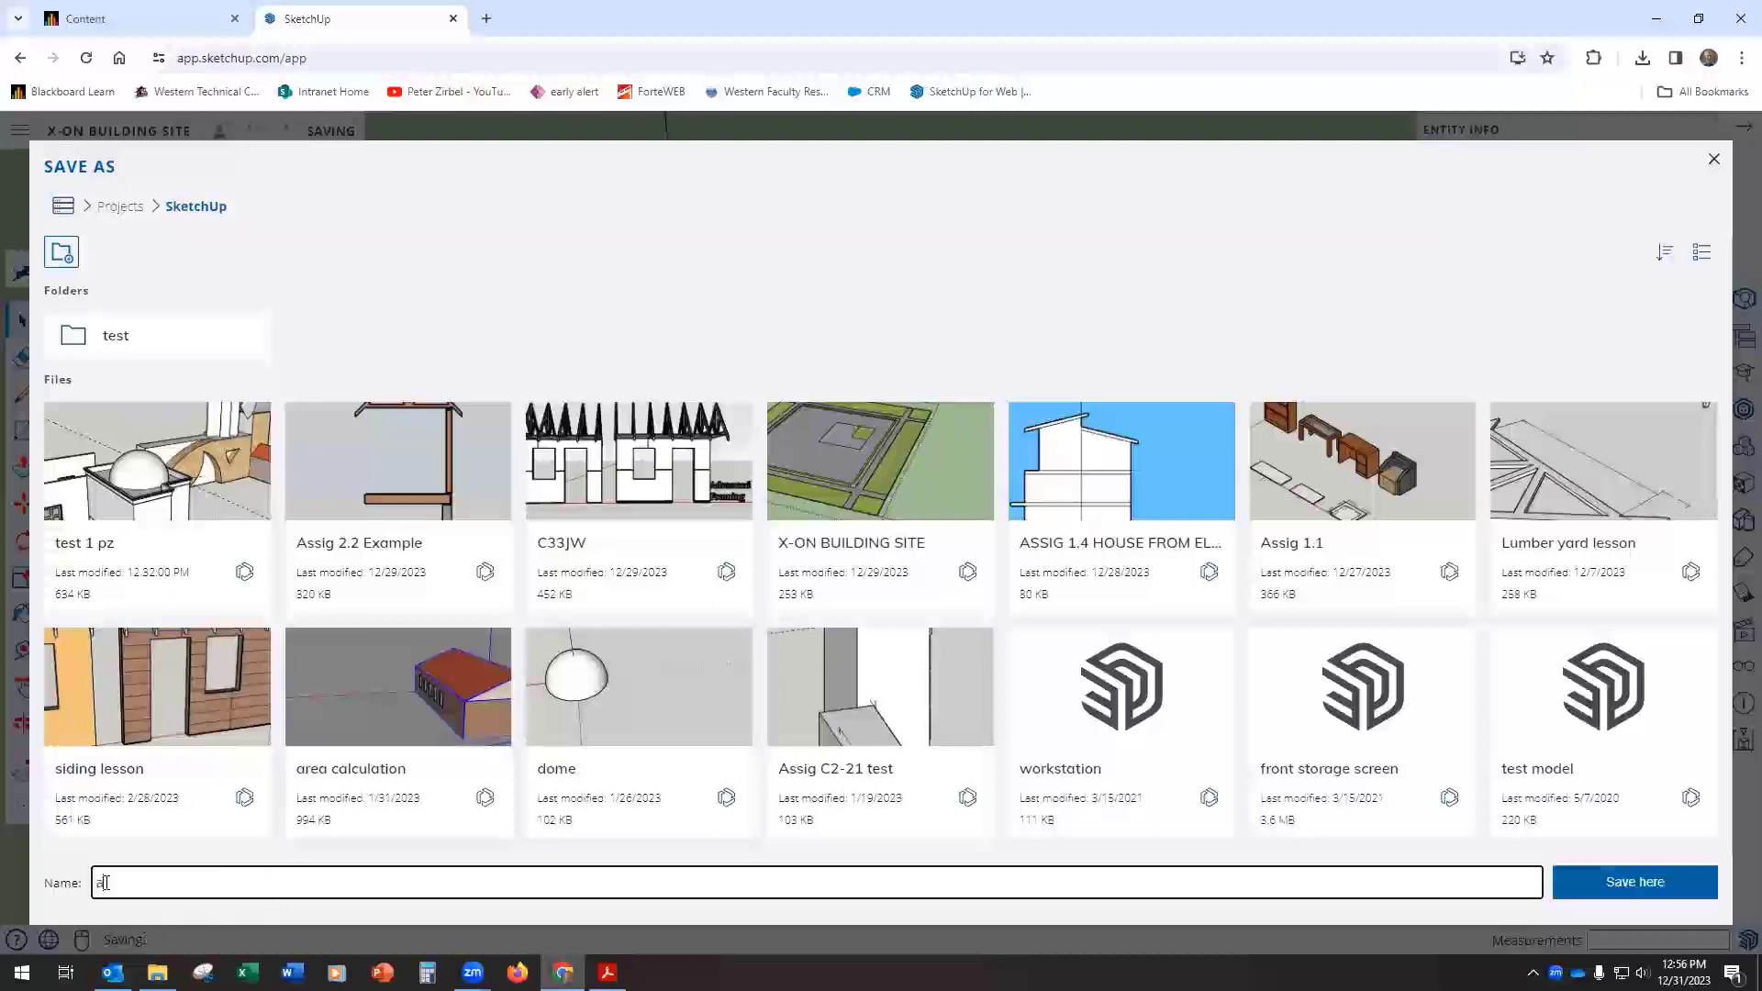
type("ssig 1.3 tuto")
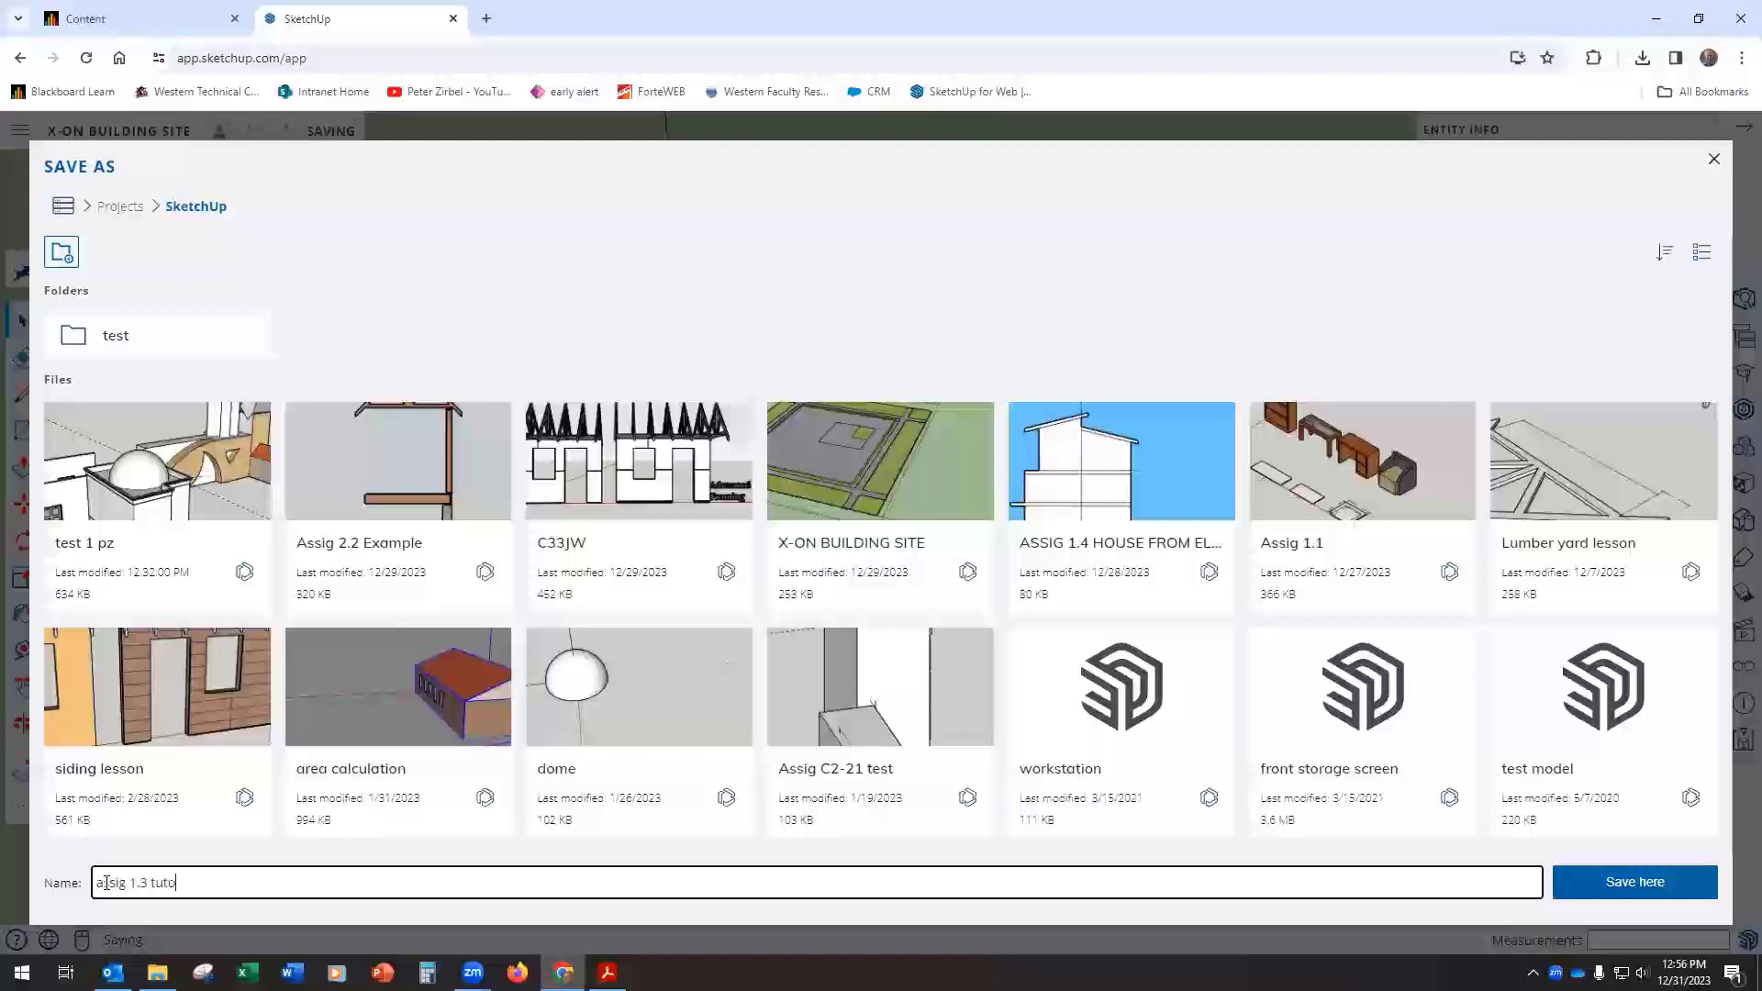
type("t")
key("BackSpace")
type("rial")
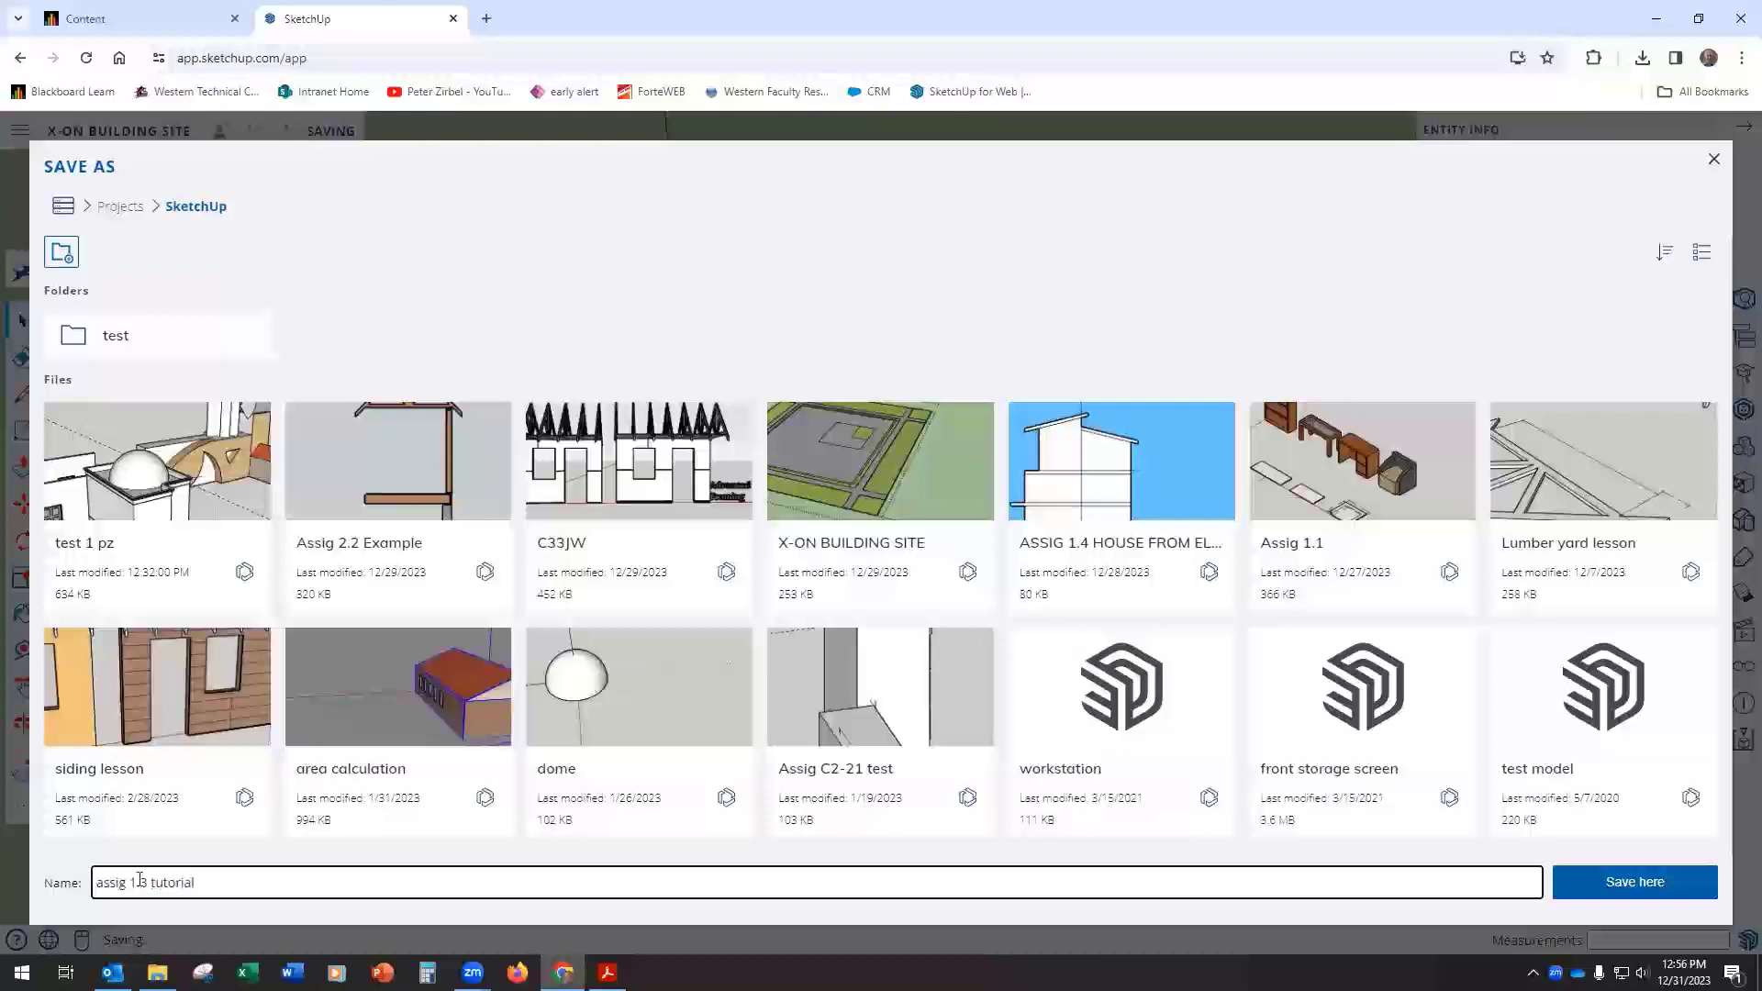
left_click(1622, 888)
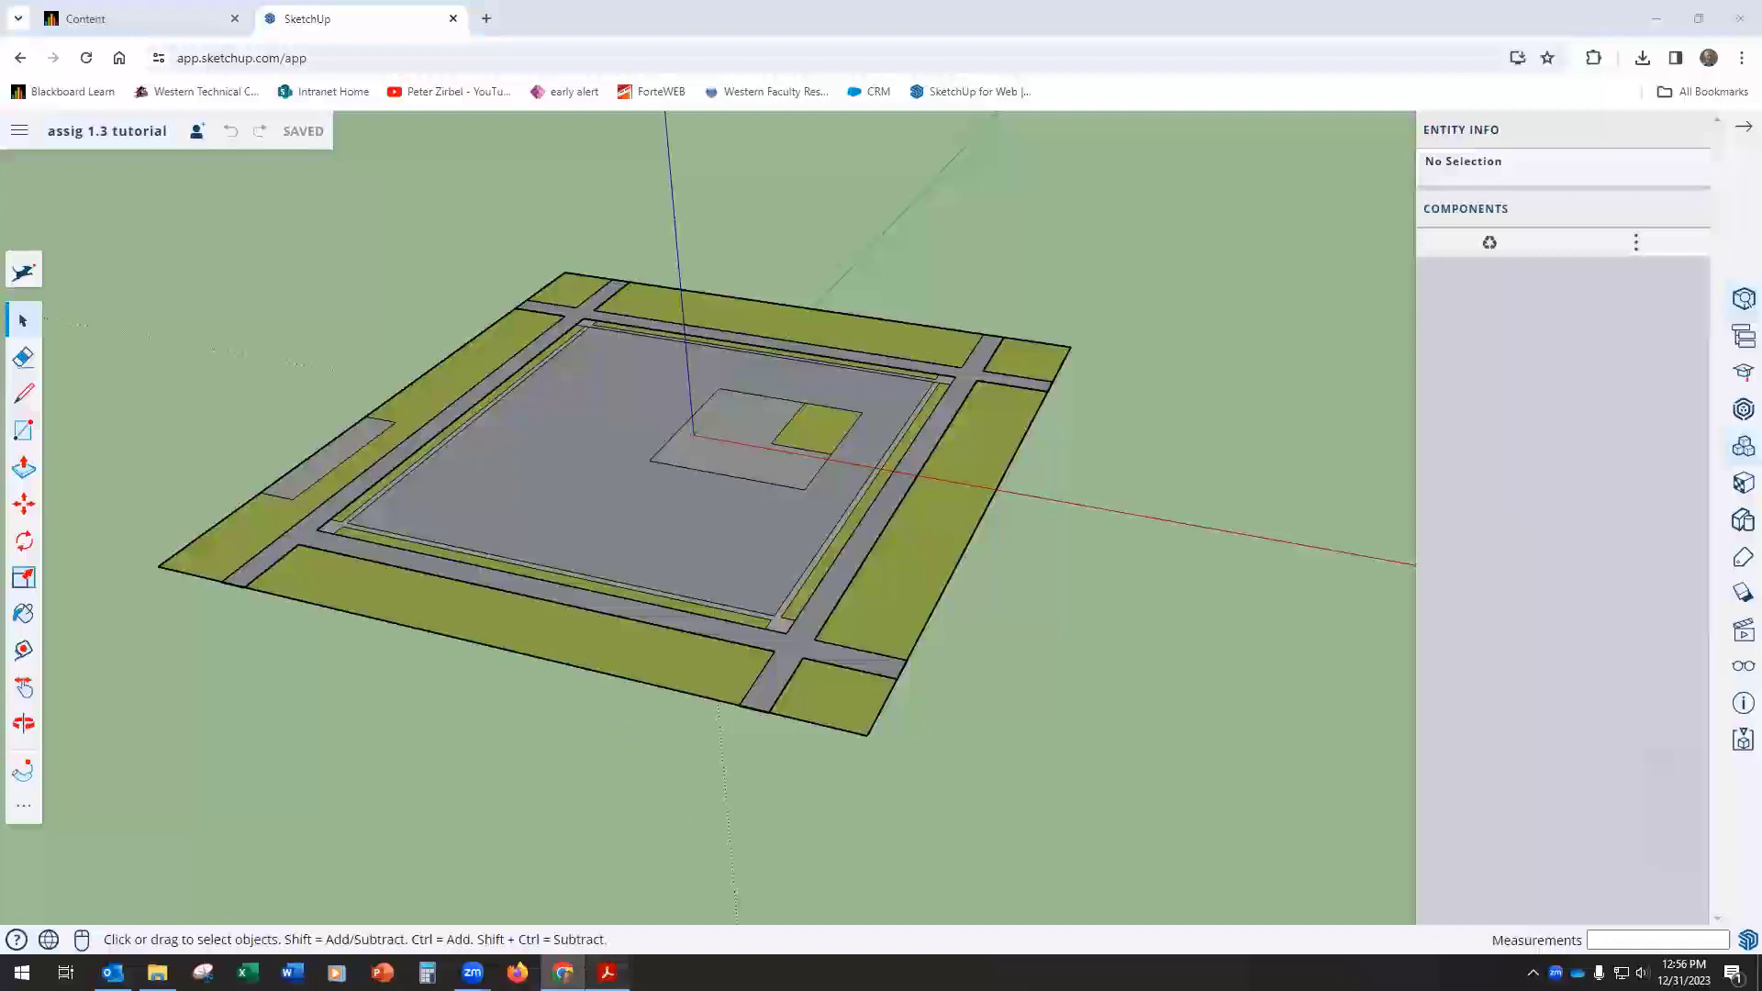
Step: Consult the building footprint instructions in the assignment PDF, and hide the "site base map" tag in the SketchUp model
left_click(607, 972)
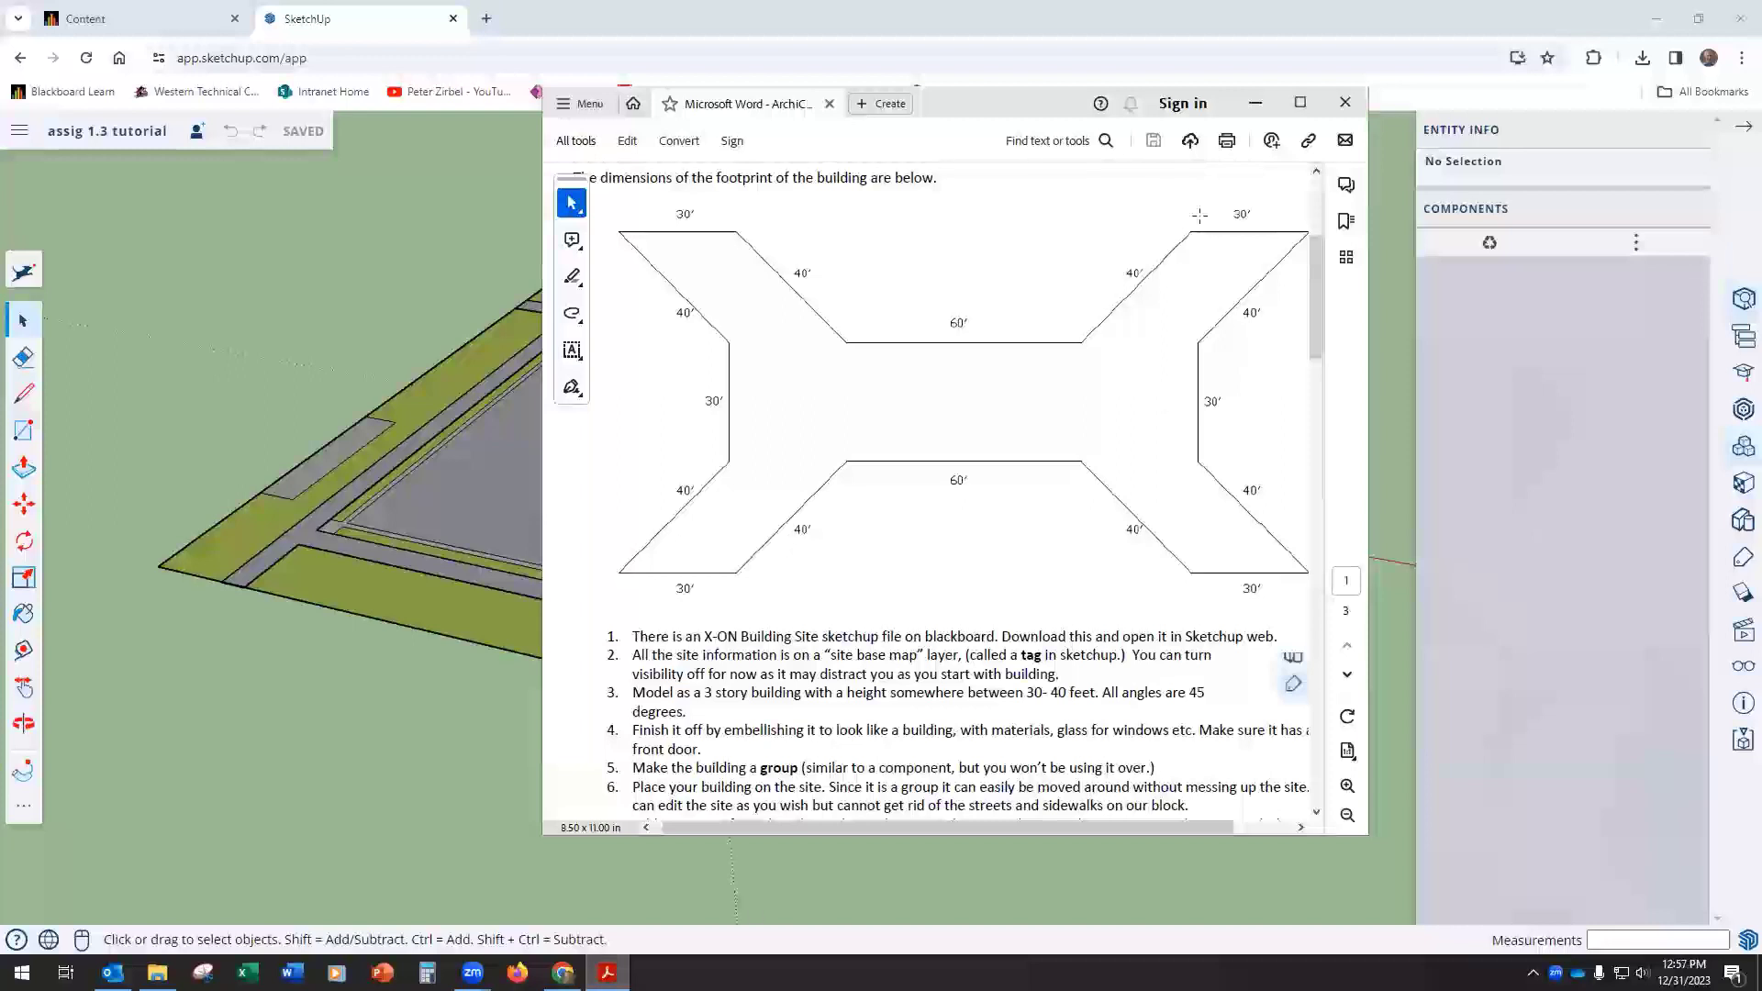
left_click(1255, 102)
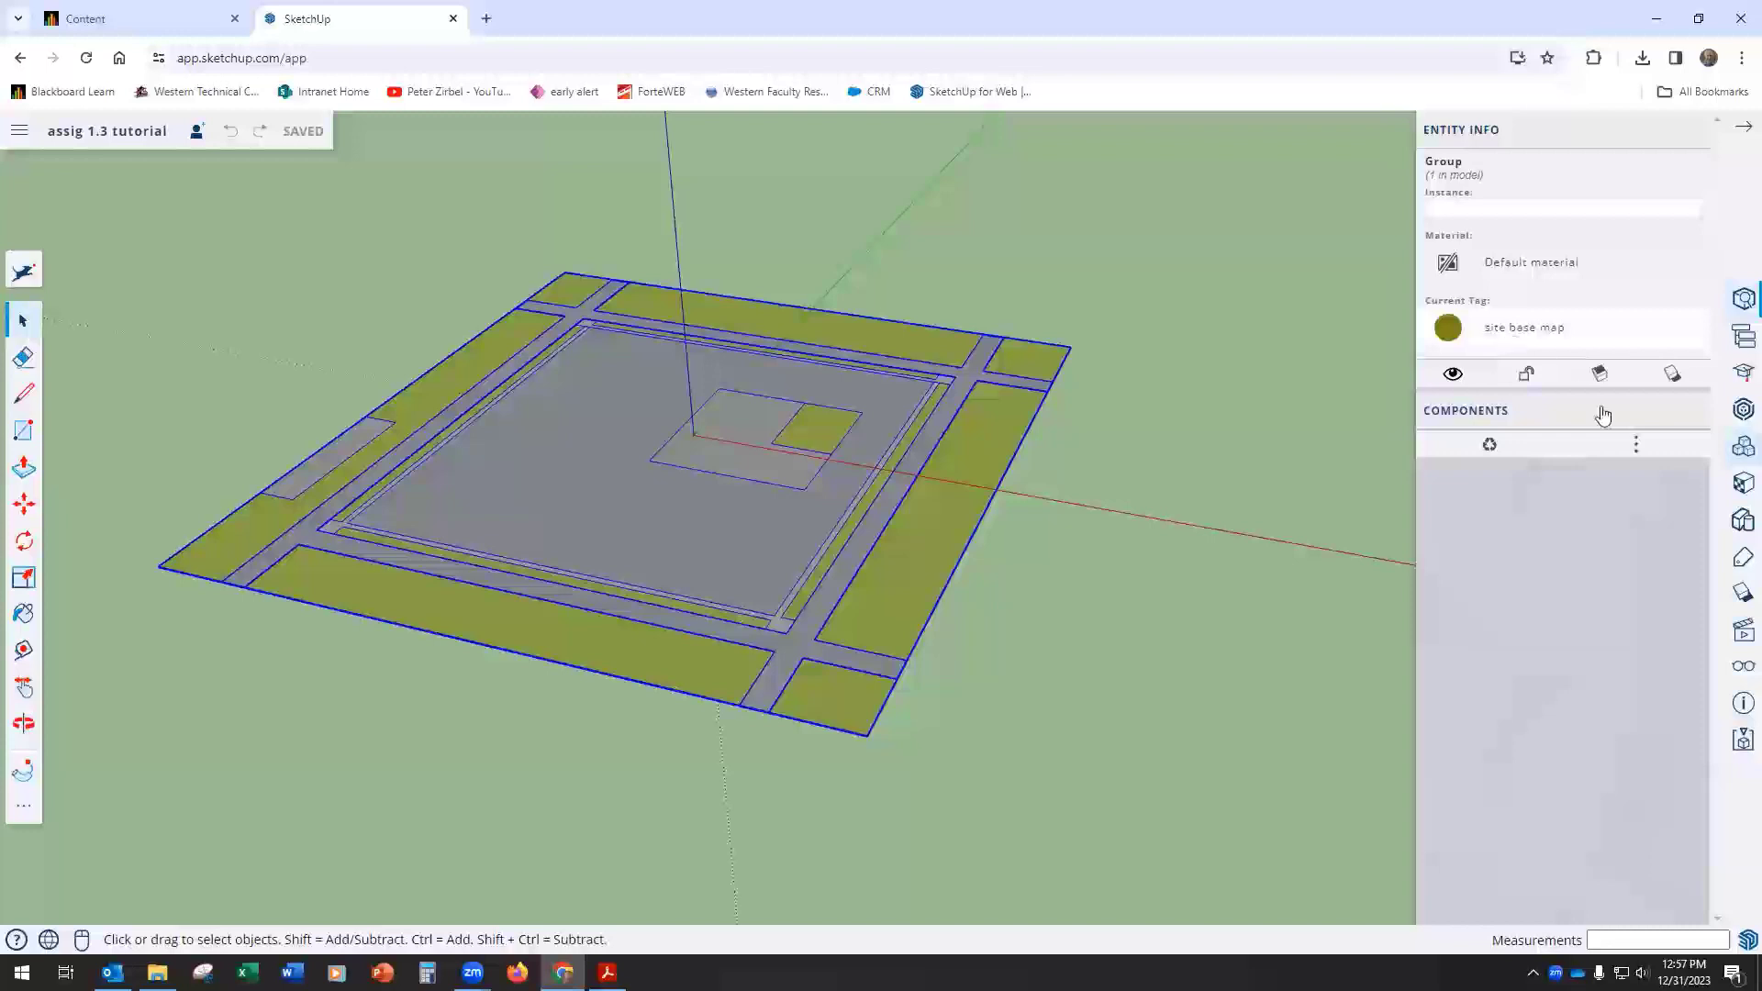
left_click(1742, 562)
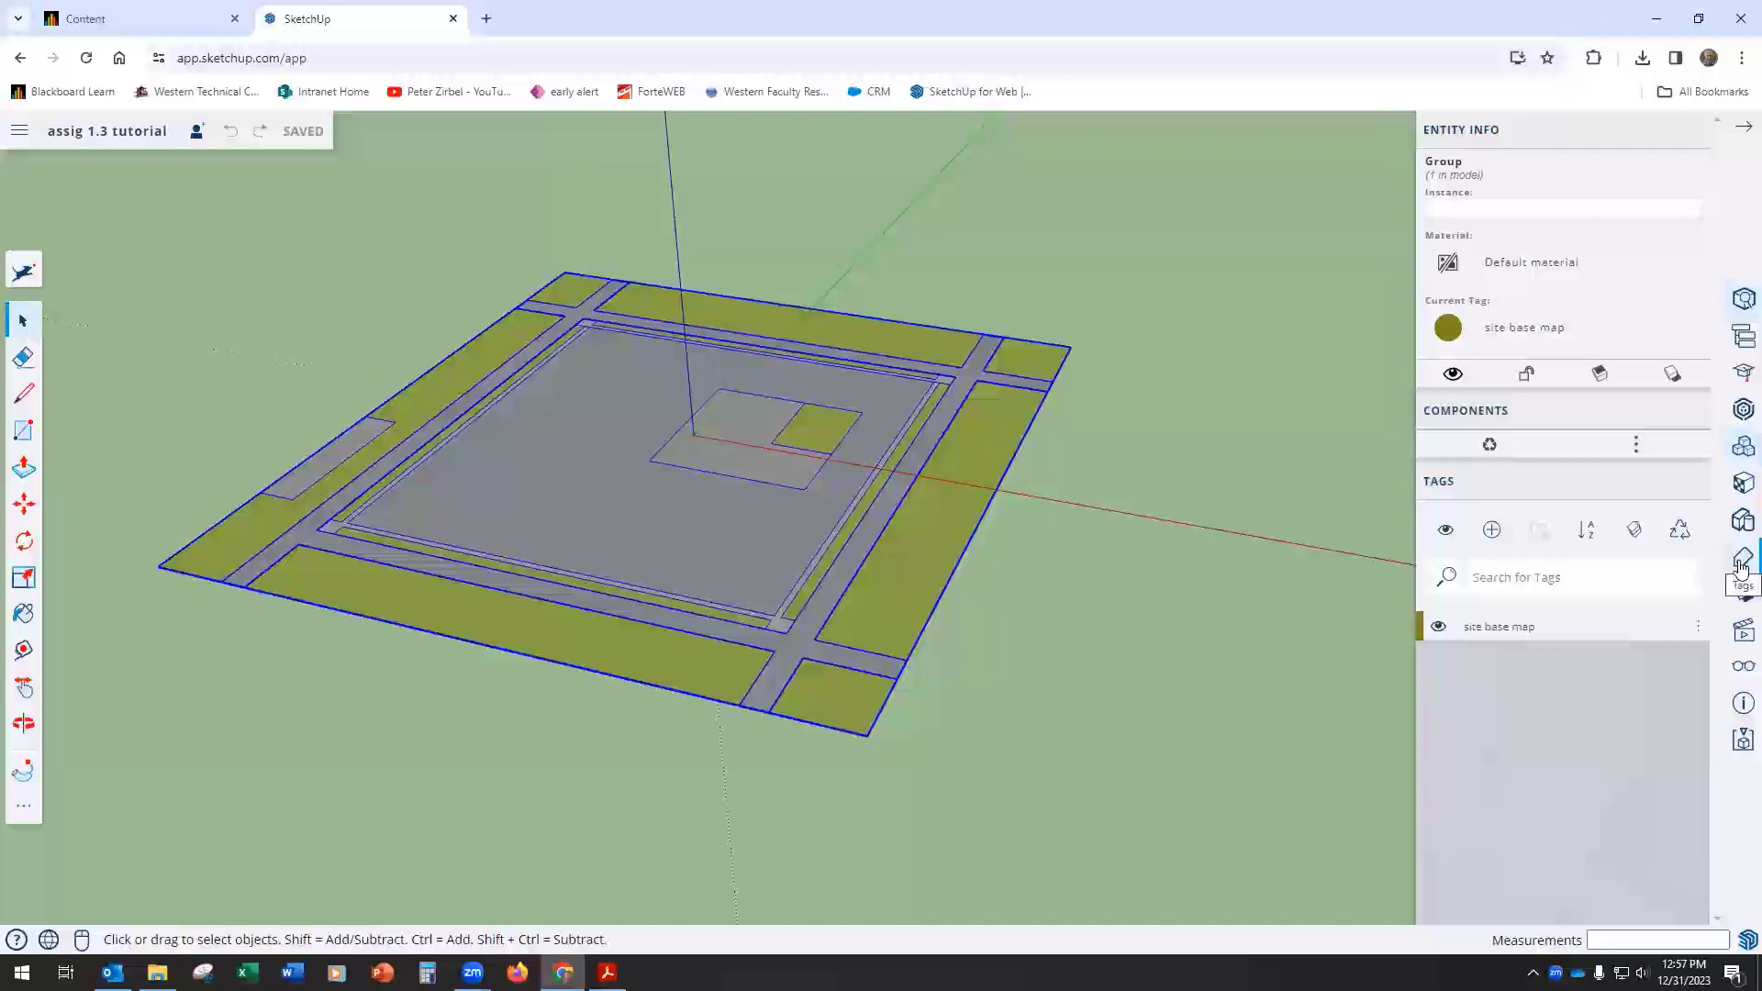
left_click(1438, 629)
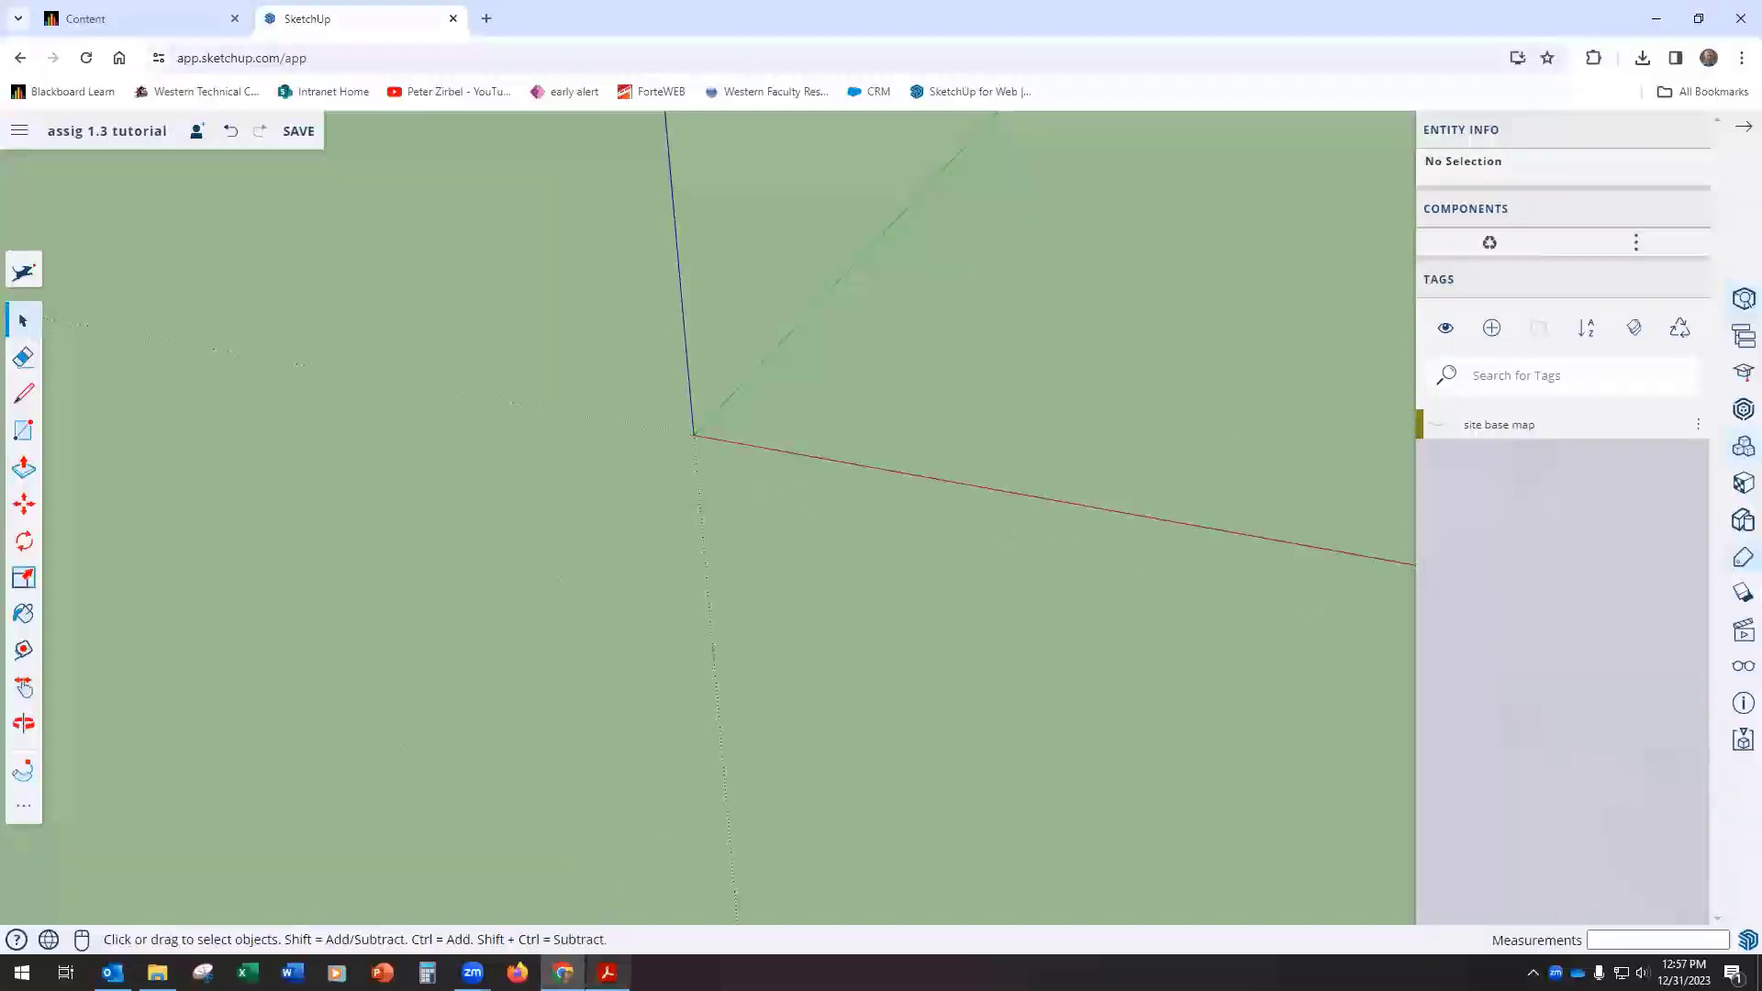
Step: Set the camera to the top plan view with parallel projection
left_click(606, 972)
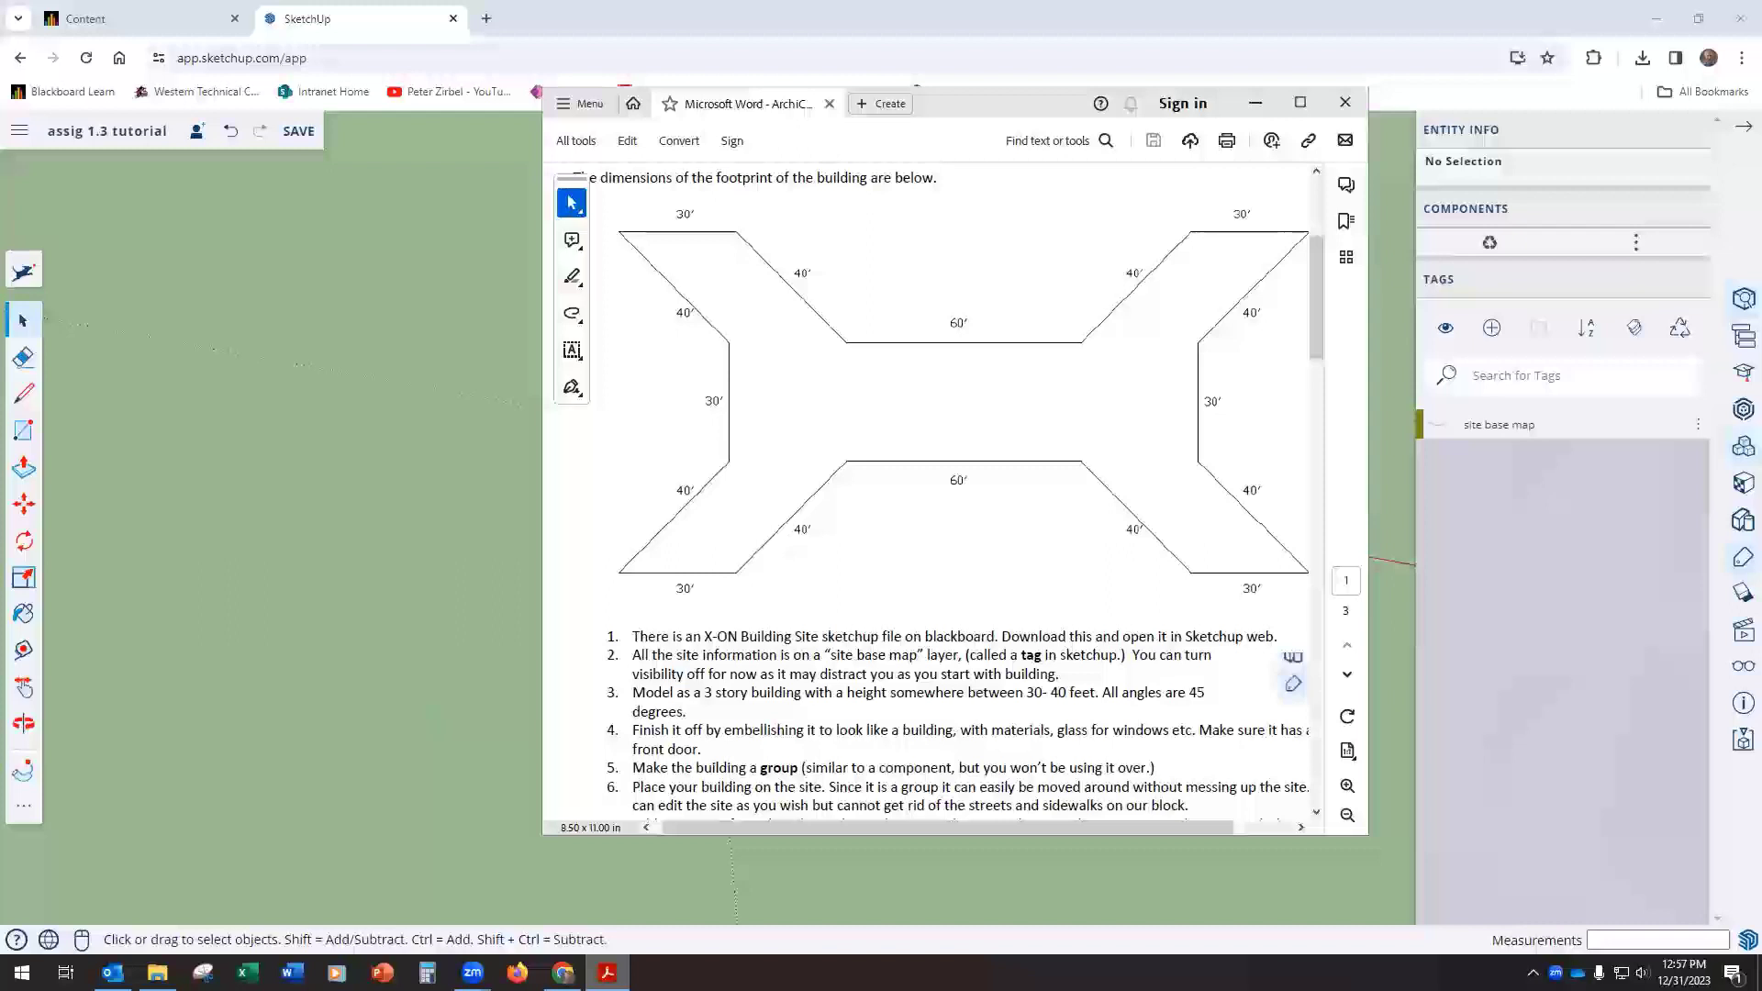
left_click(1741, 633)
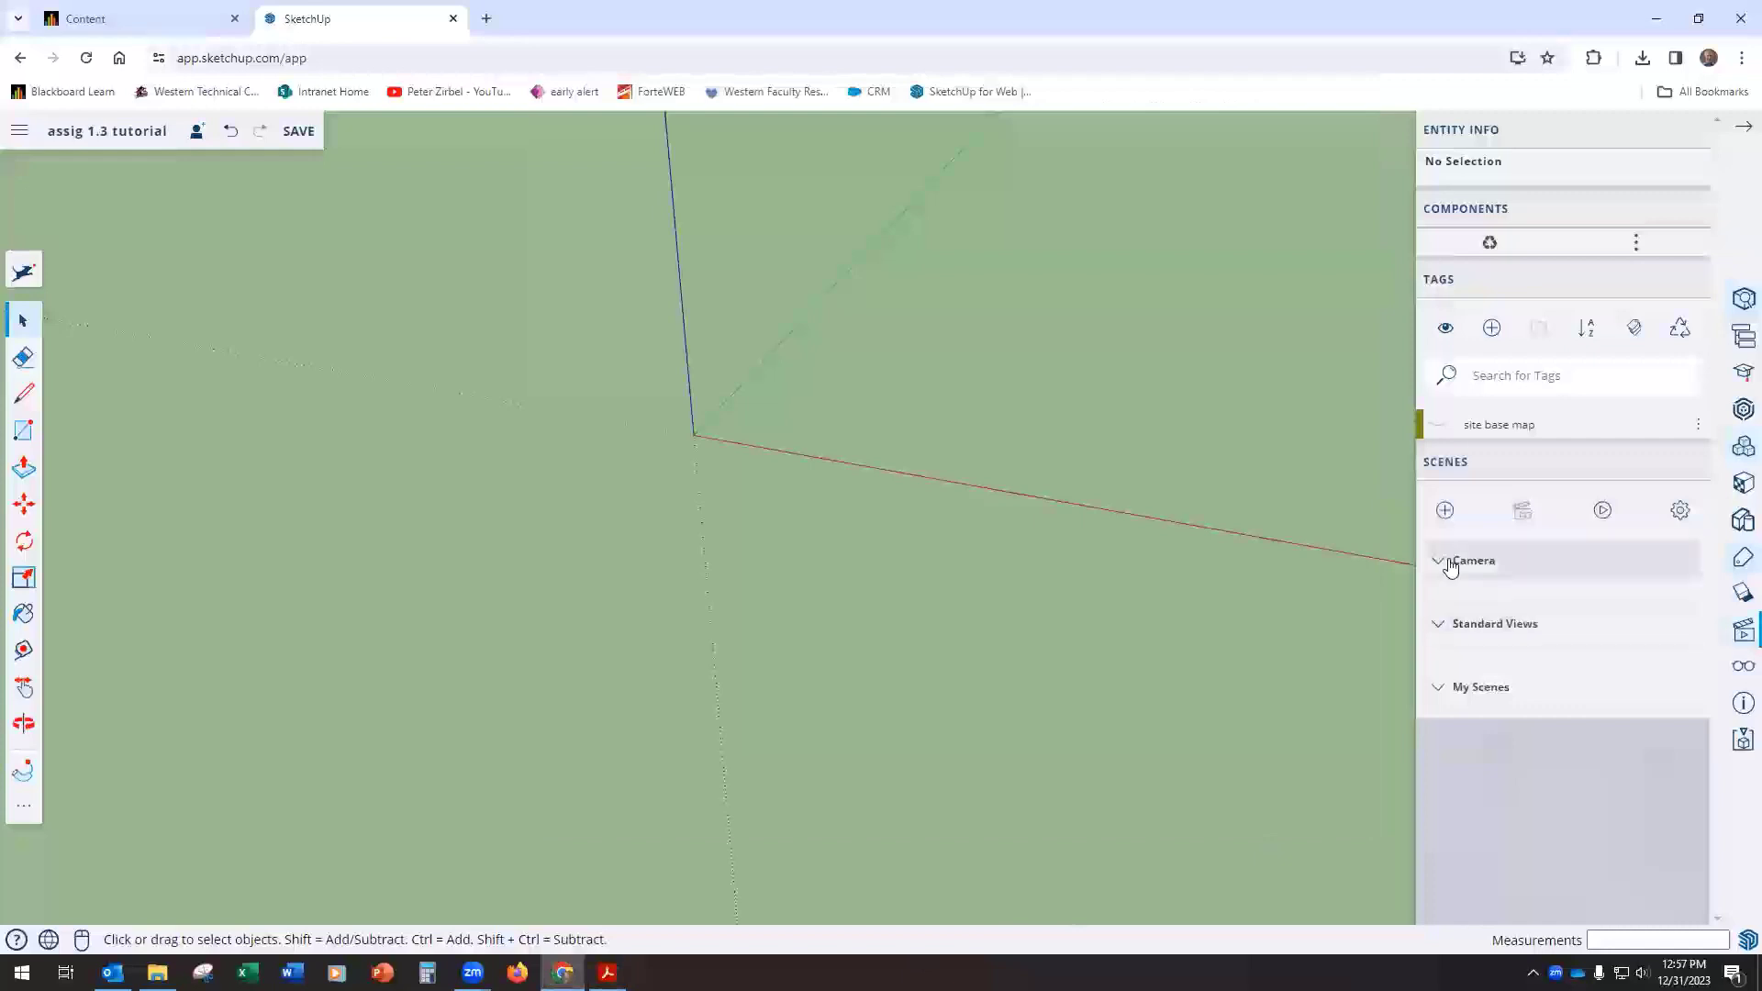
left_click(1449, 562)
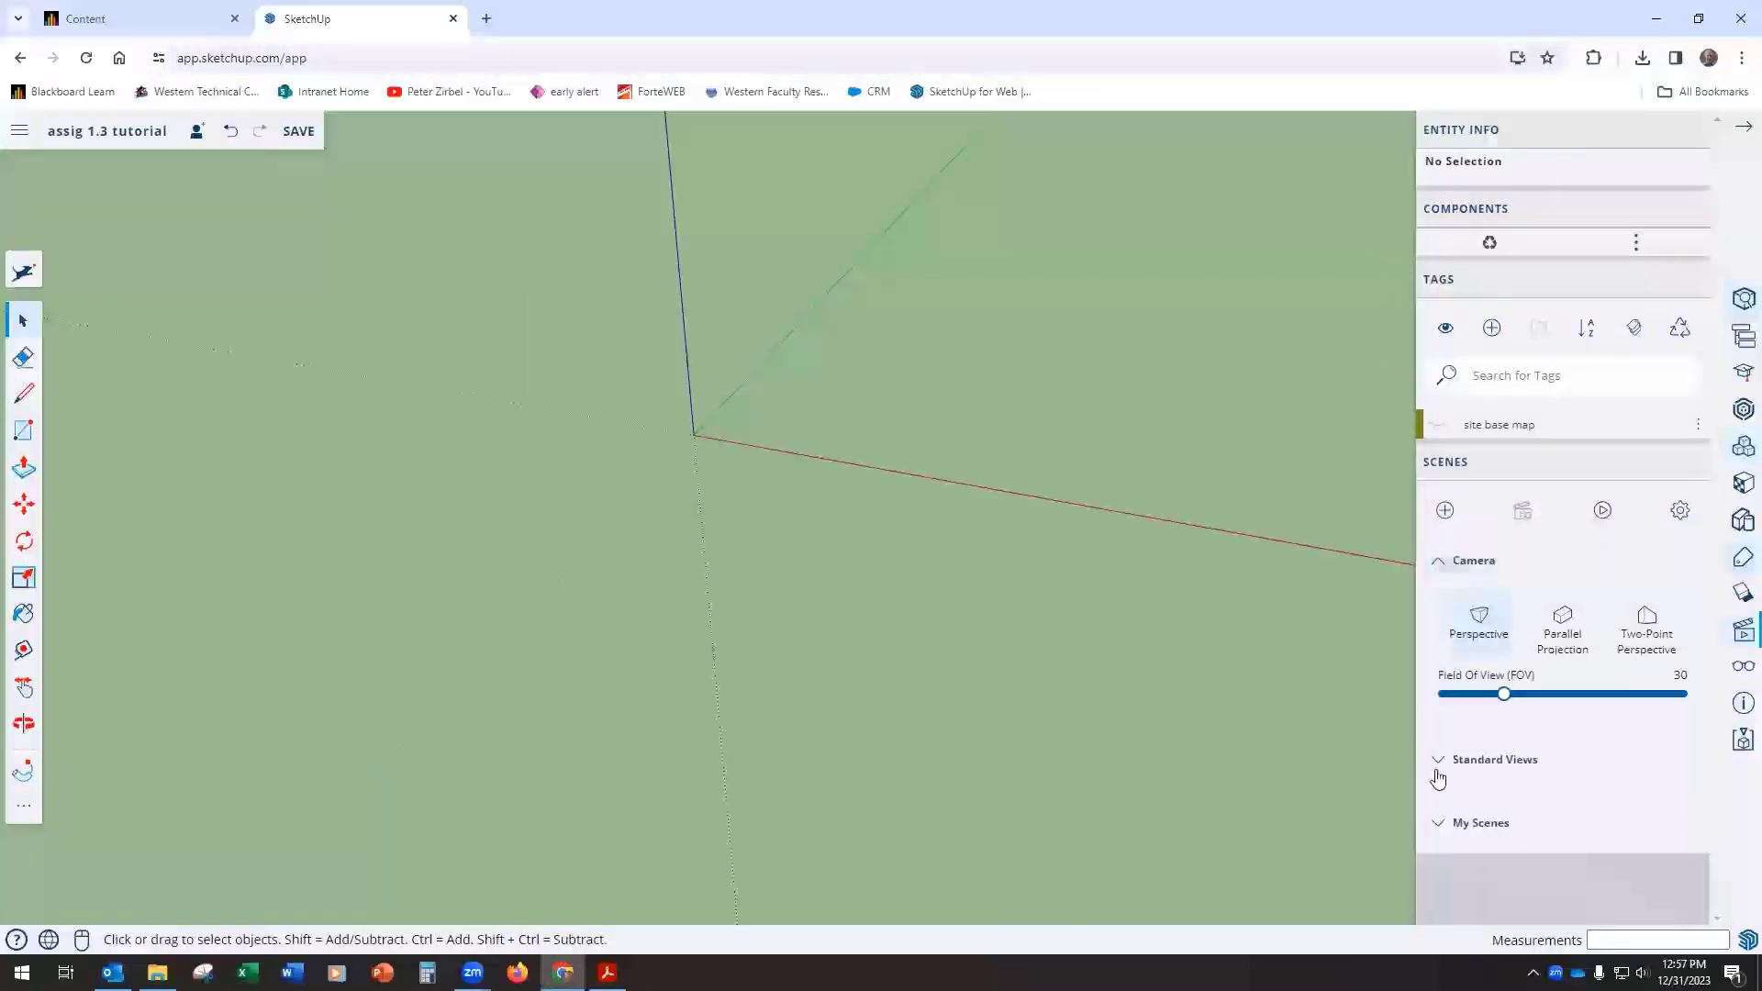
left_click(1438, 772)
scroll(1512, 679, "down", 3)
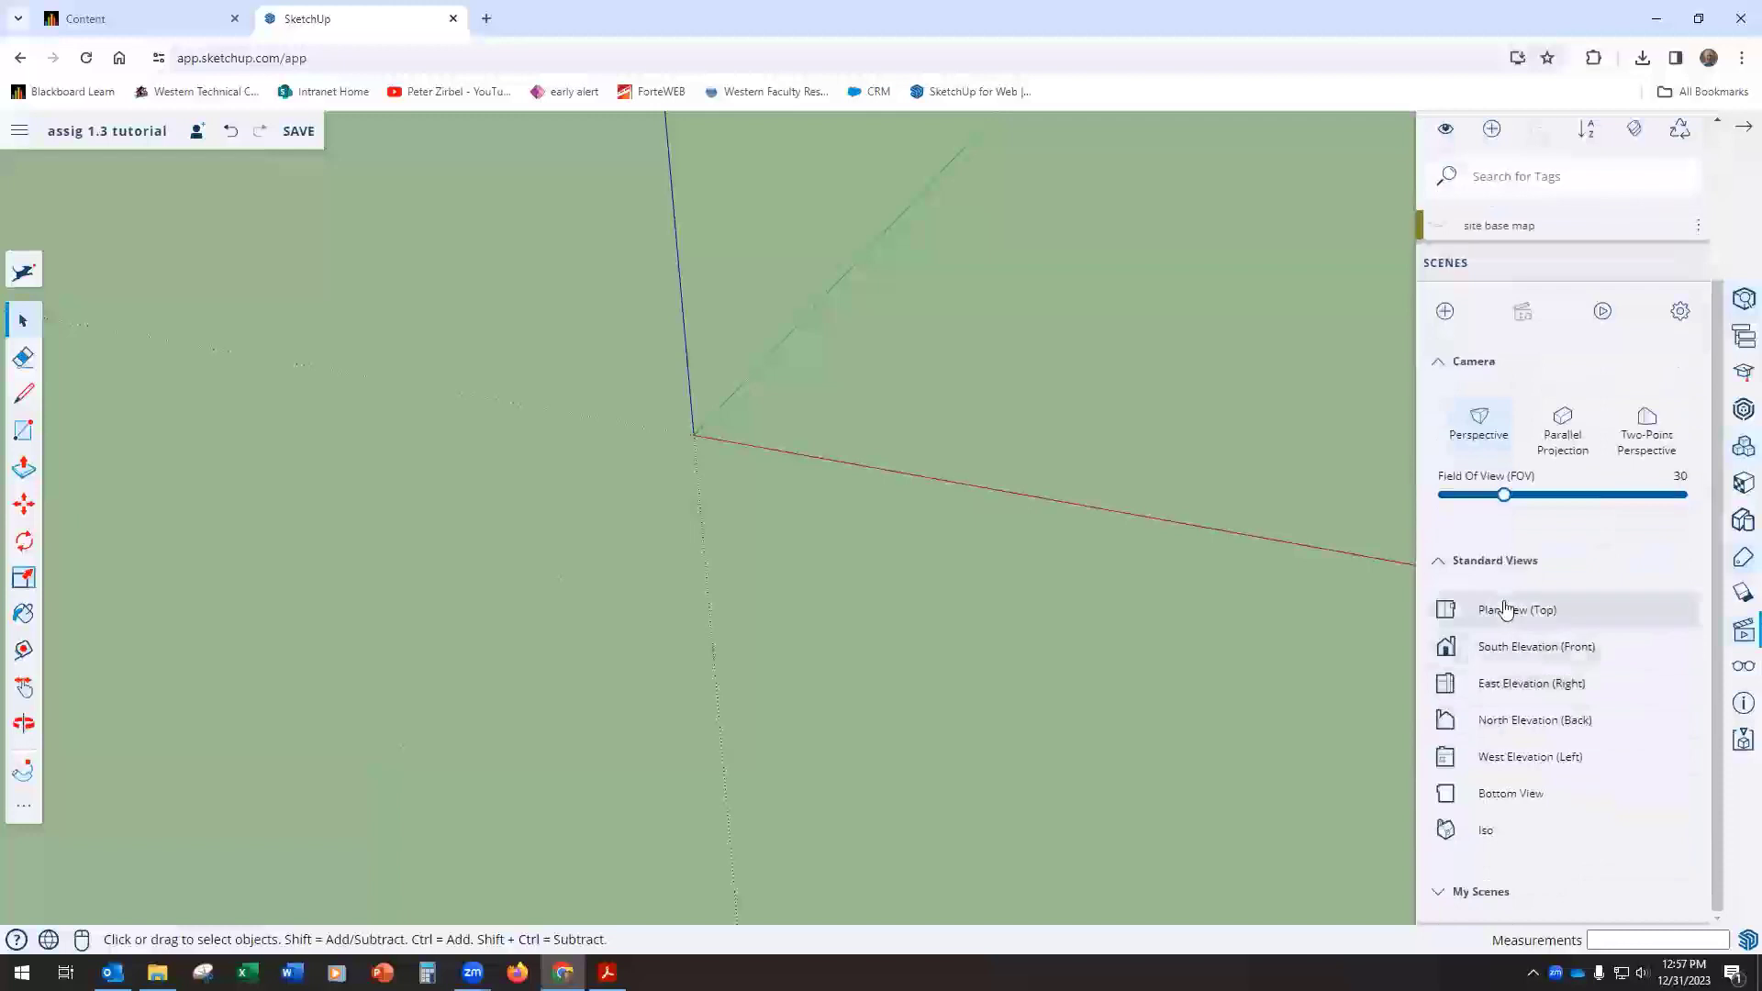
left_click(1506, 609)
left_click(1557, 445)
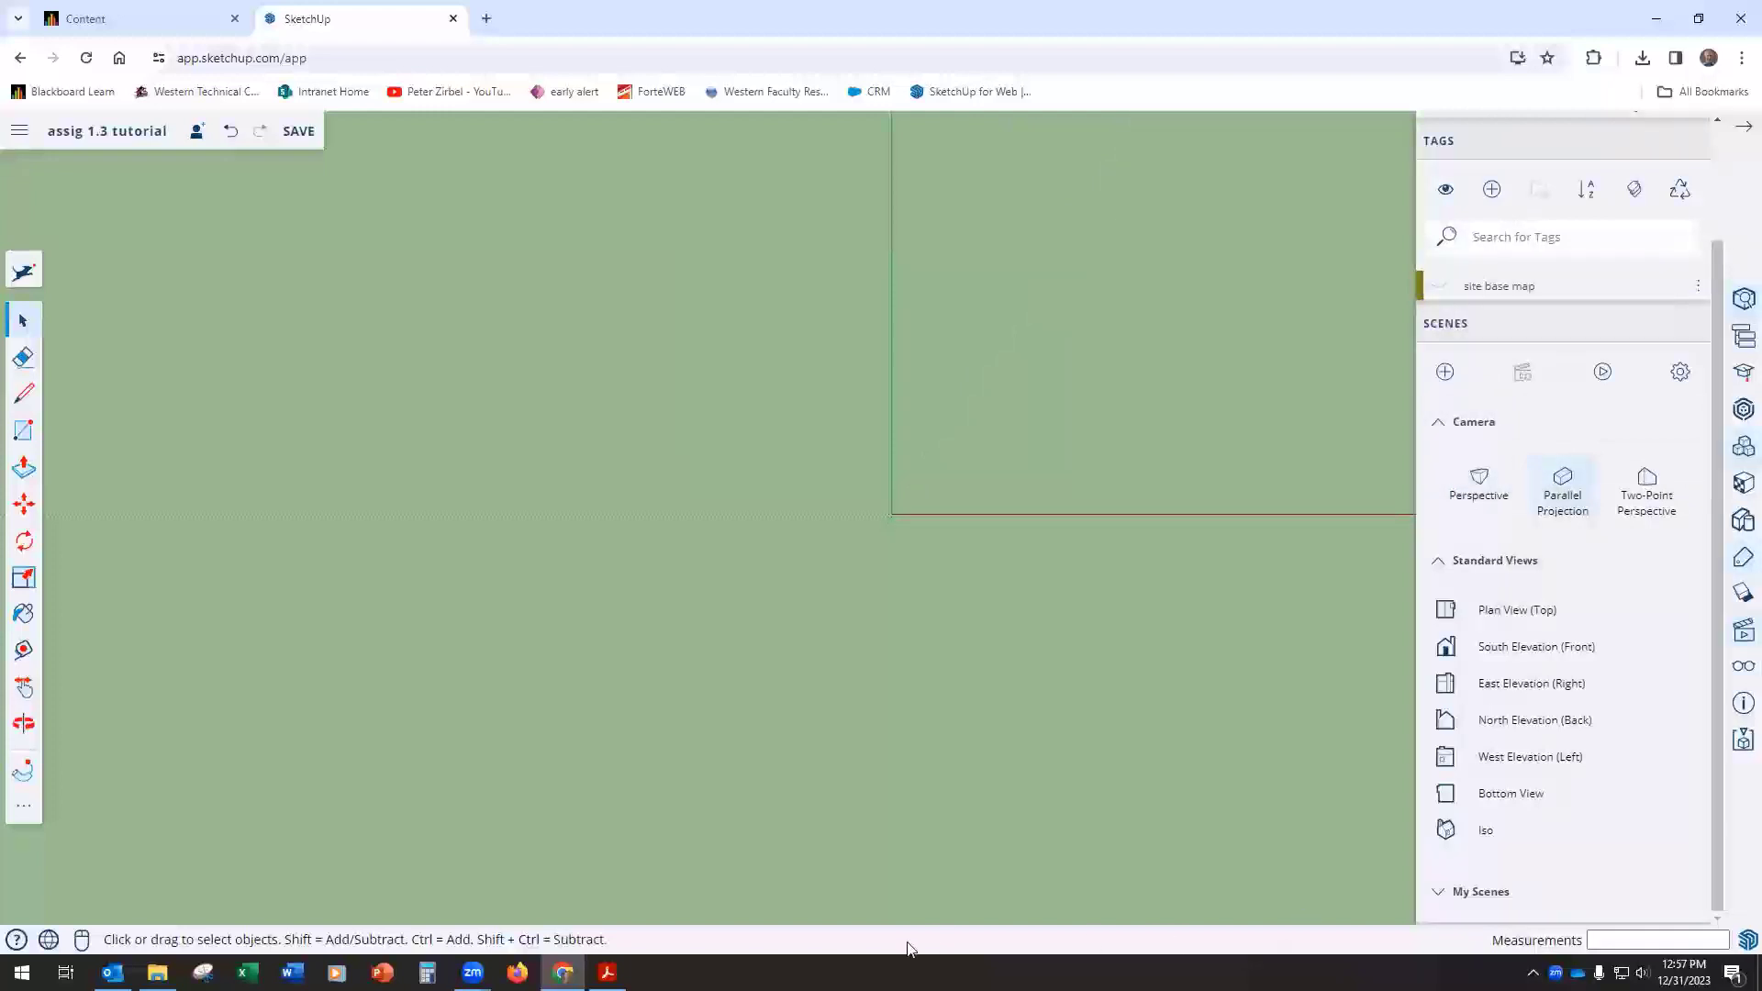
Step: Check the footprint drawing in the PDF and draw its first edge, a 30' line along the red axis
left_click(606, 971)
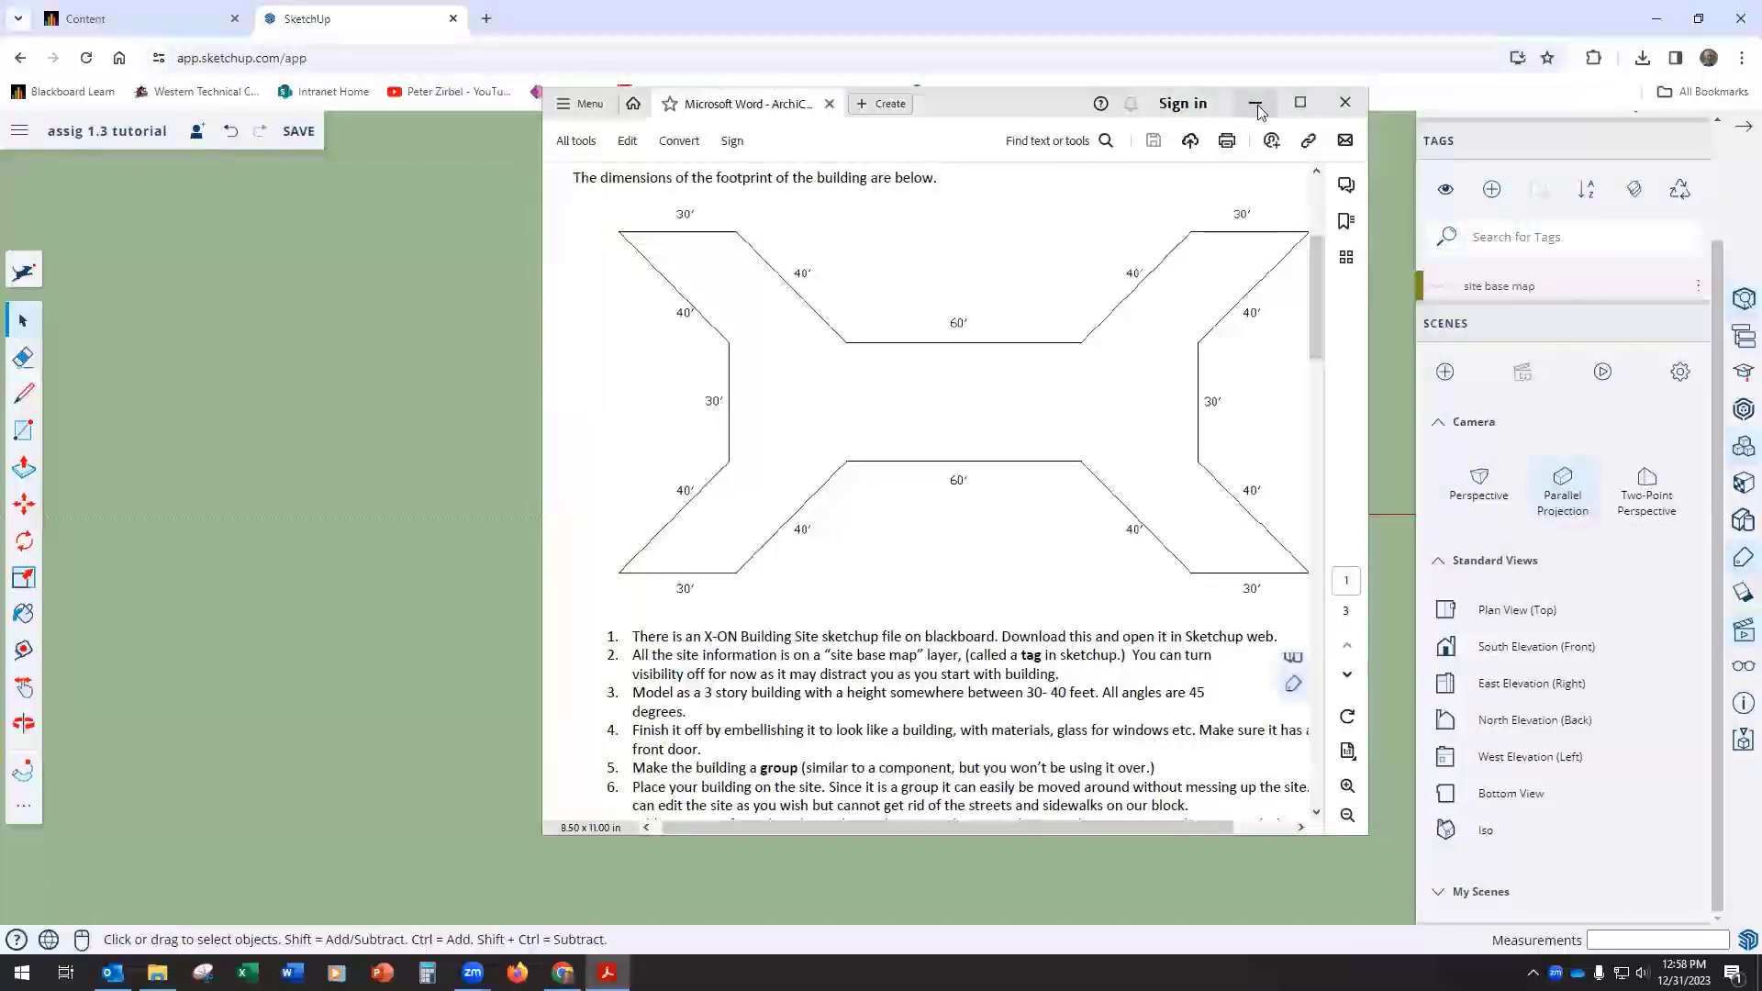
left_click(1255, 103)
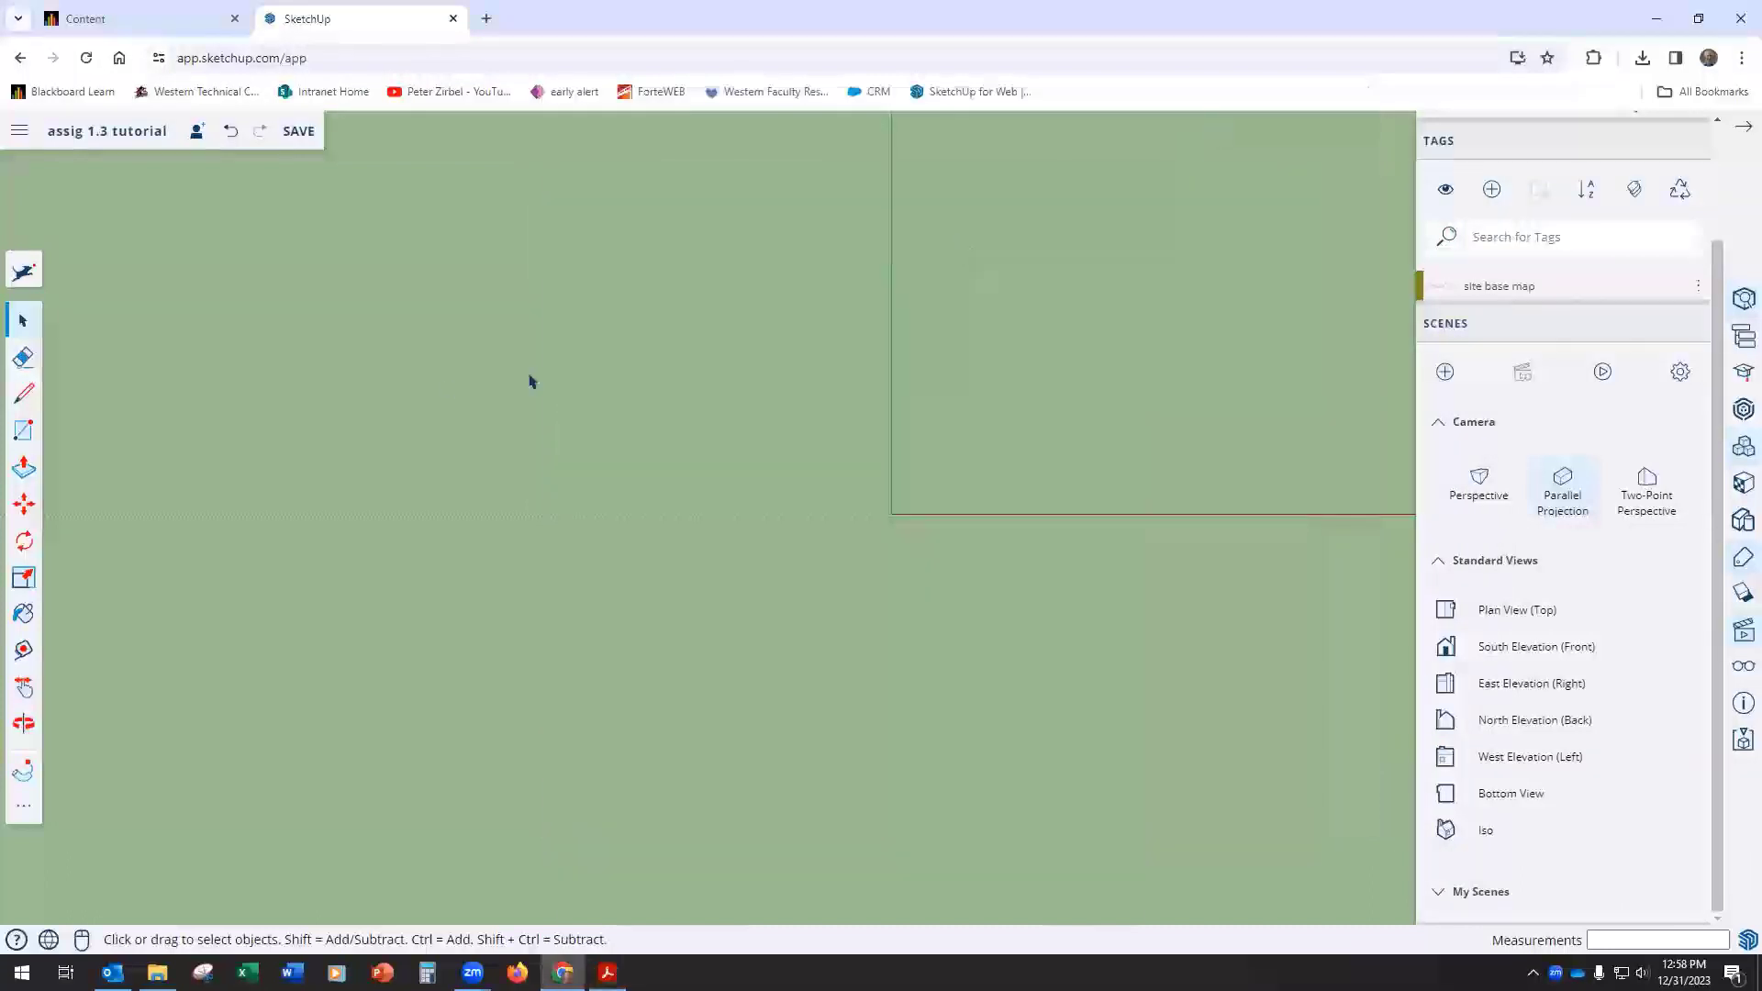
left_click(23, 393)
left_click(702, 402)
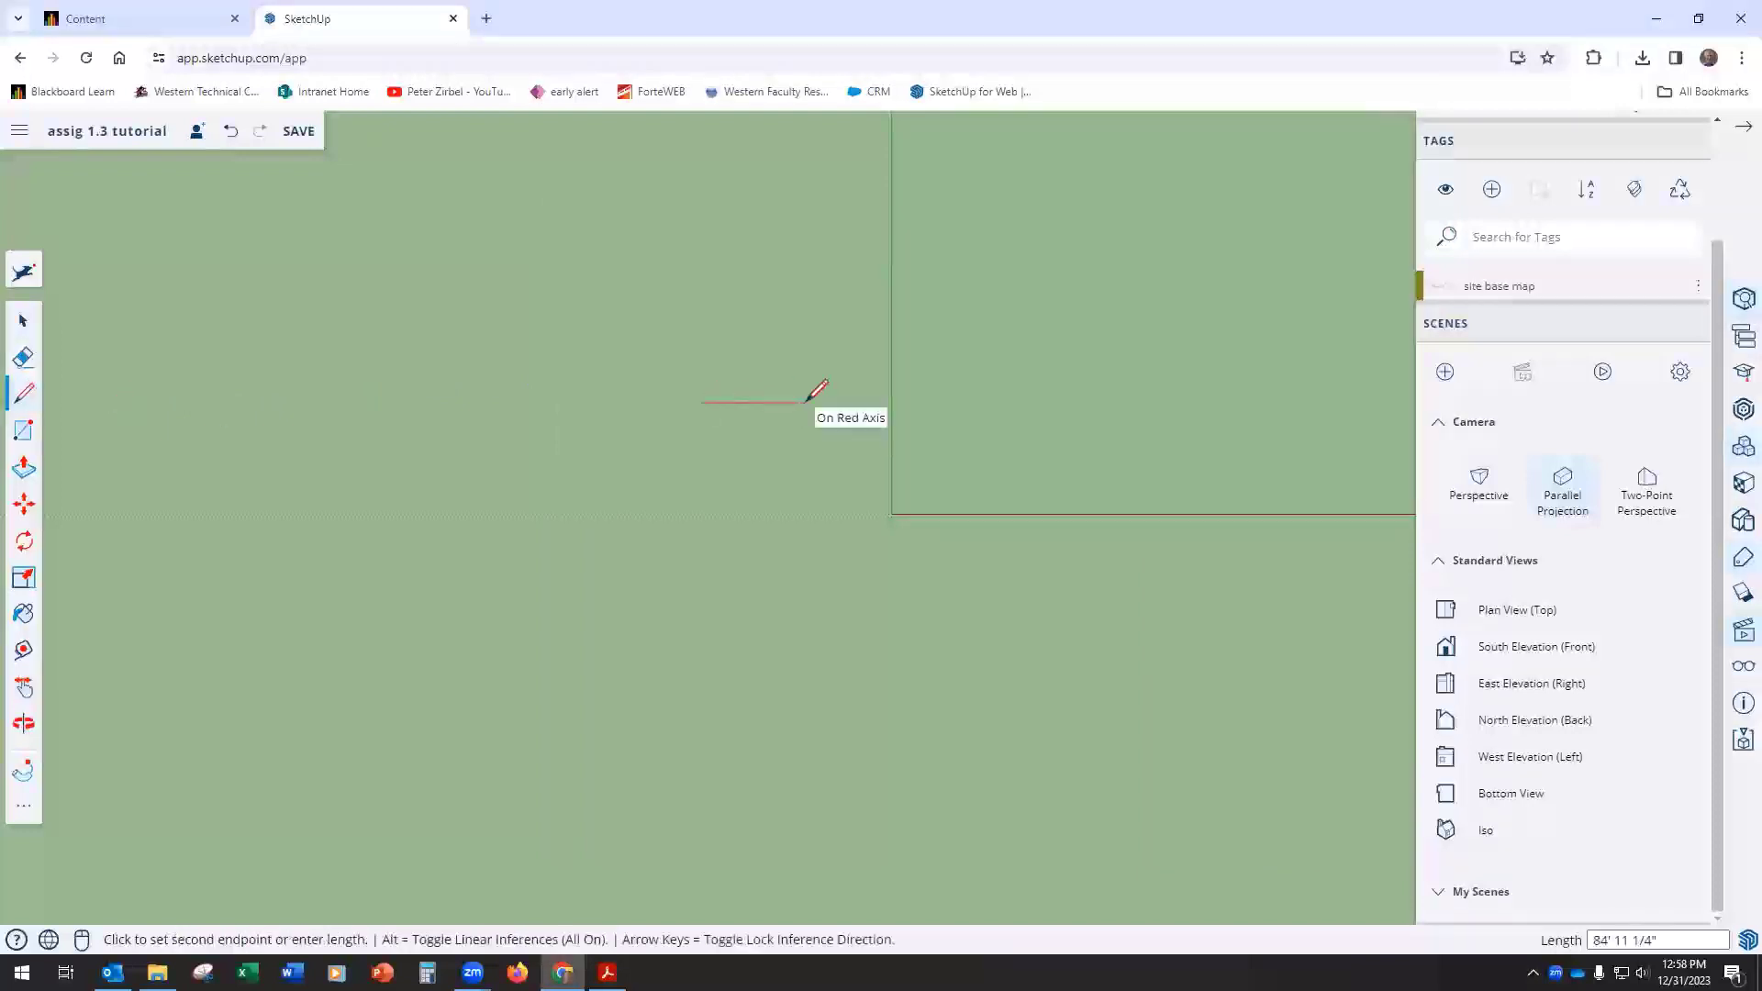
type("30")
key("Return")
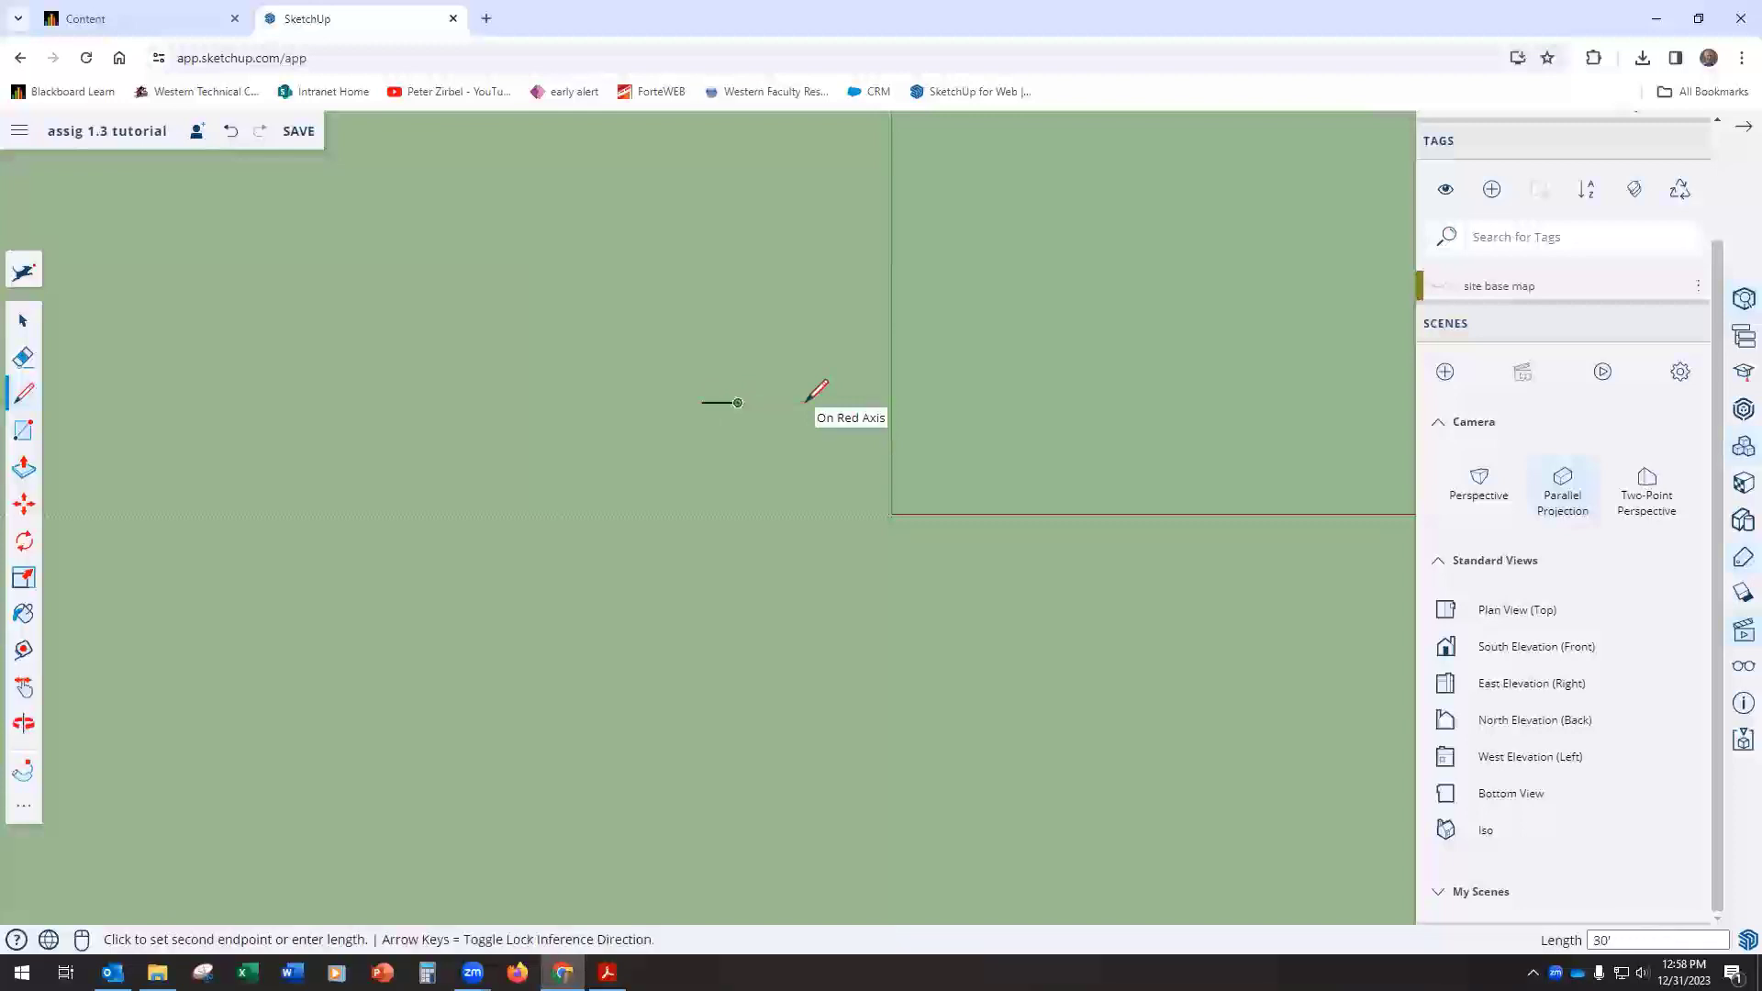
Step: Draw a 40' line along the green axis, straight down in plan from the right end of the 30' line
scroll(771, 440, "up", 3)
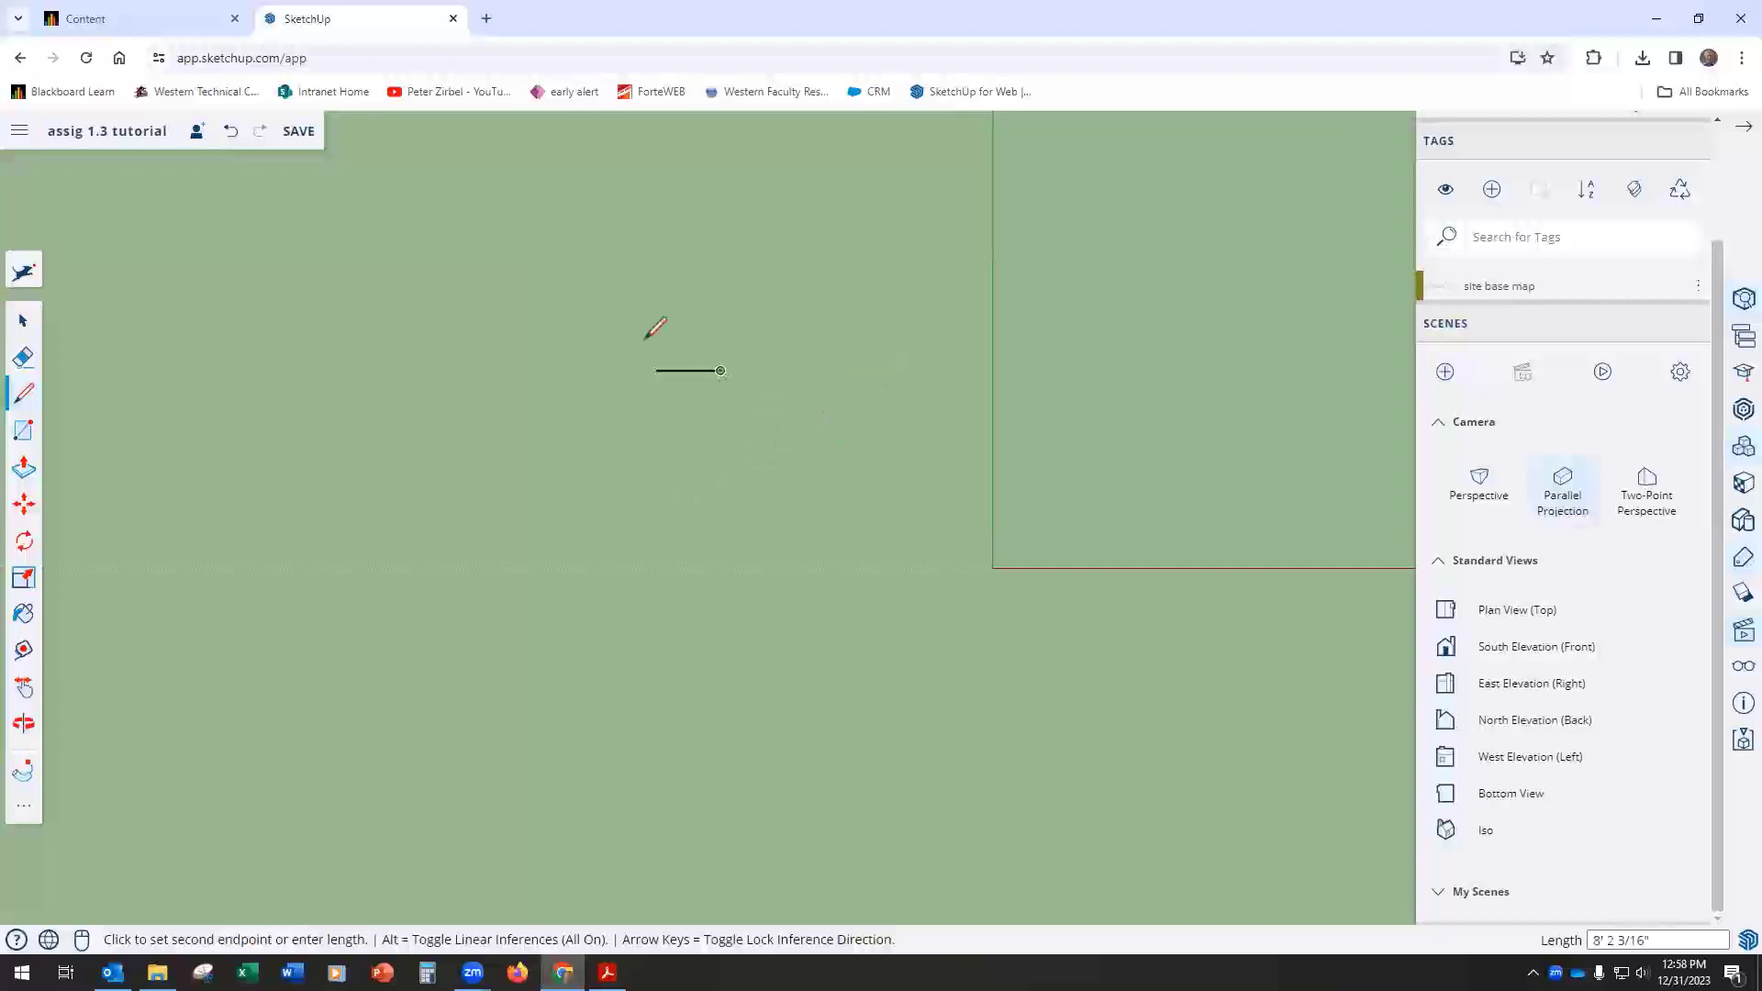
mouse_move(606, 972)
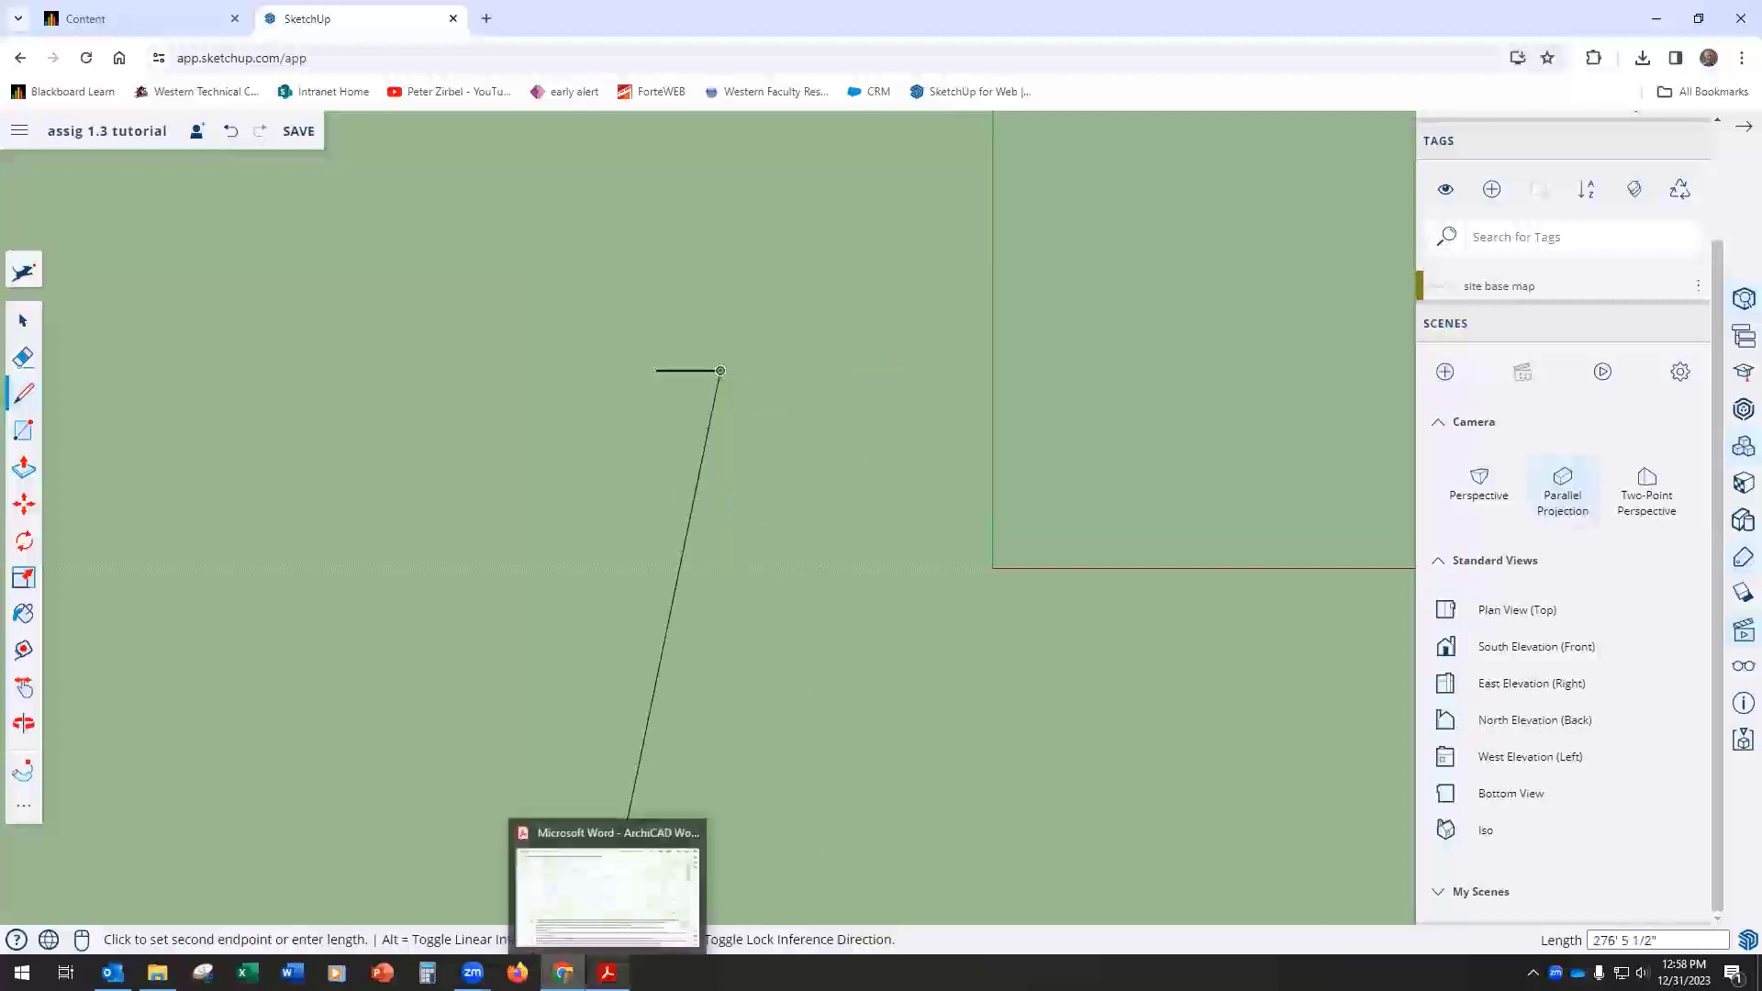
left_click(607, 895)
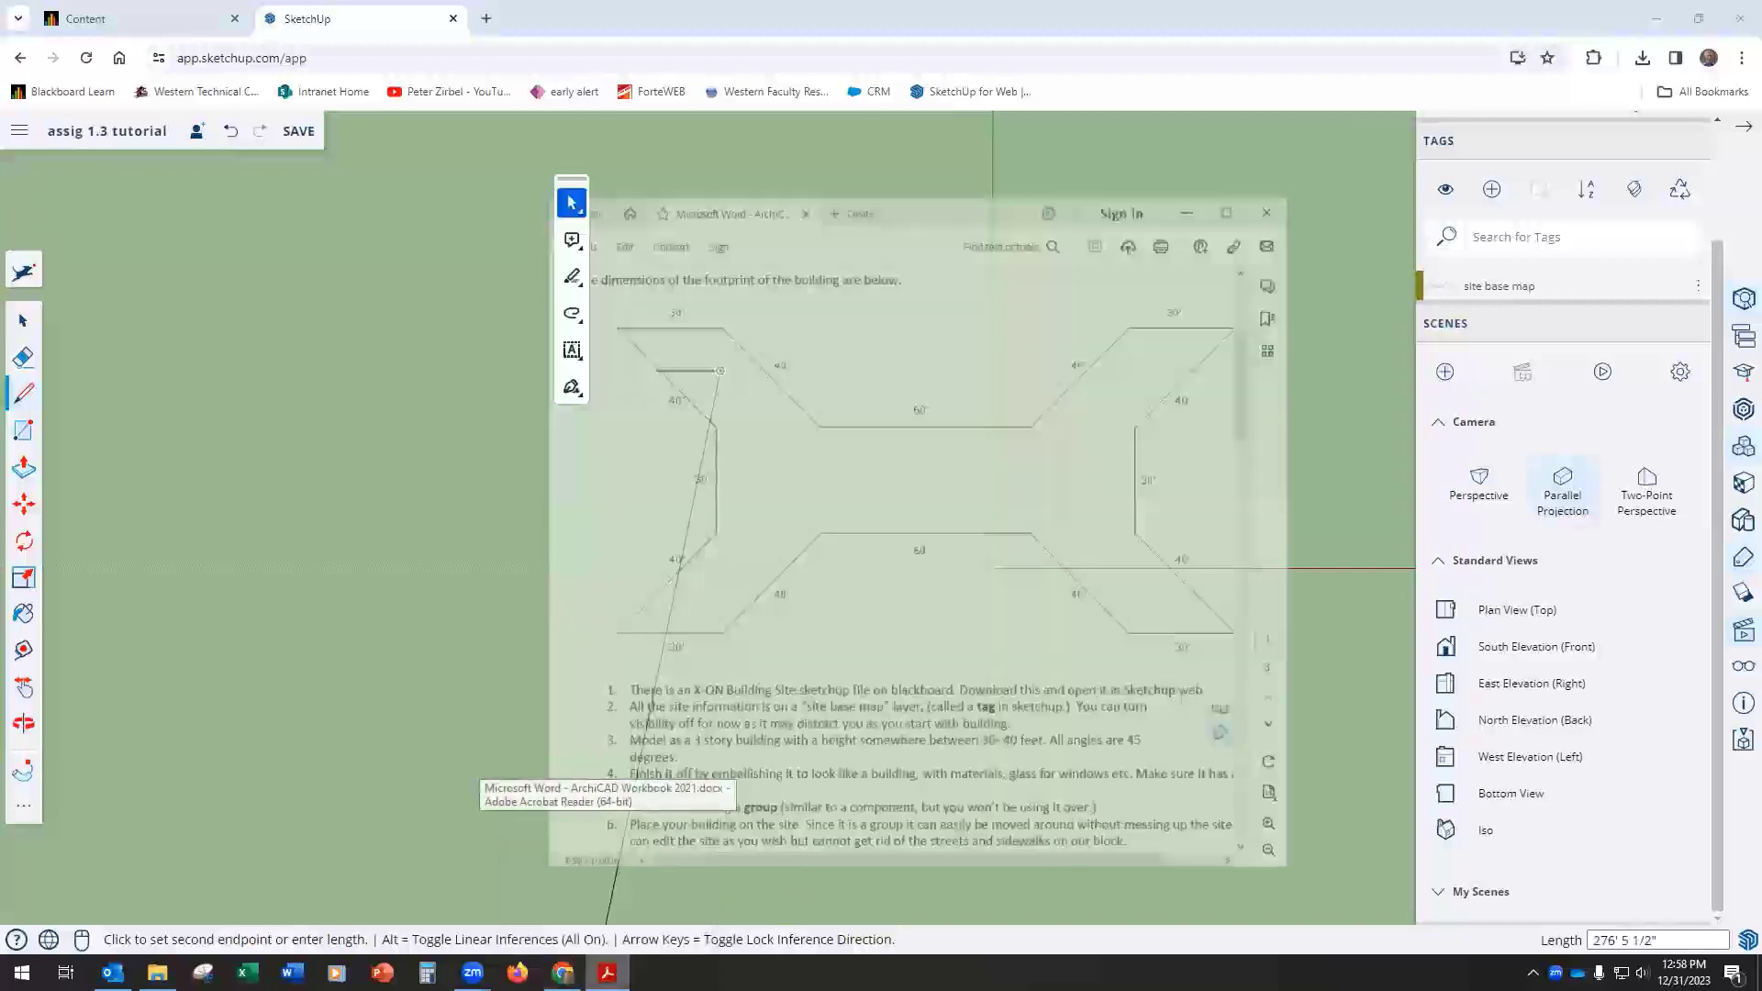
left_click(607, 972)
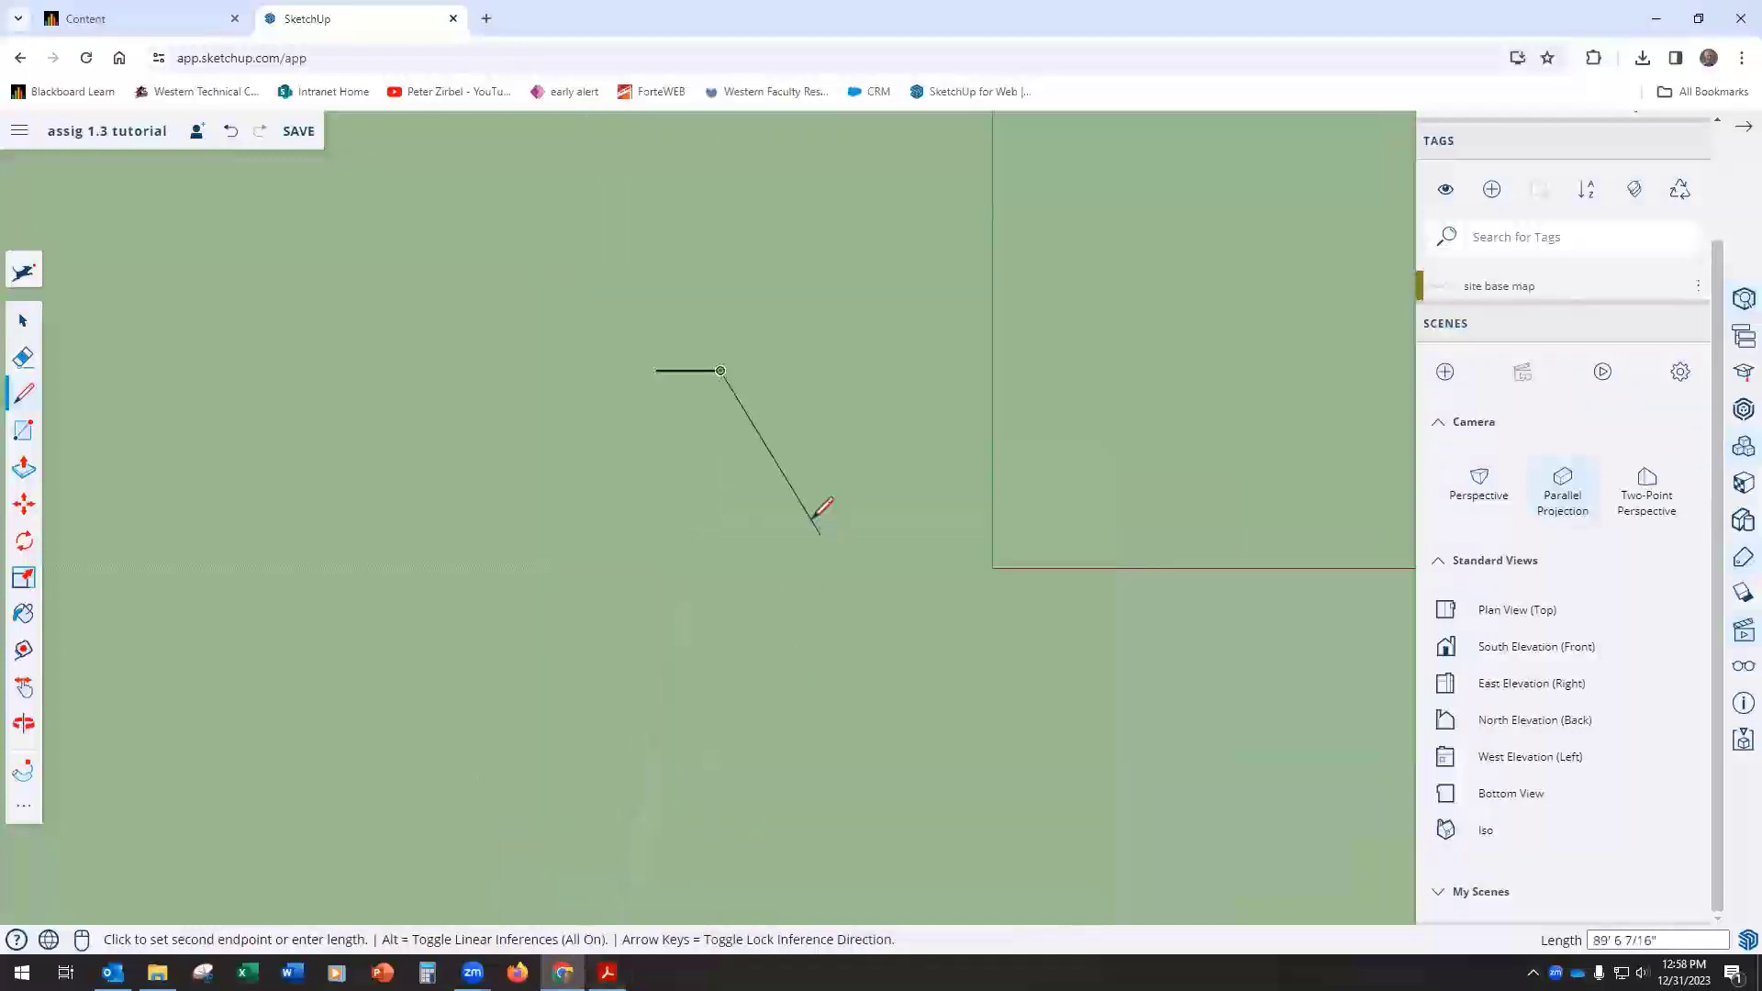
left_click(720, 437)
type("4")
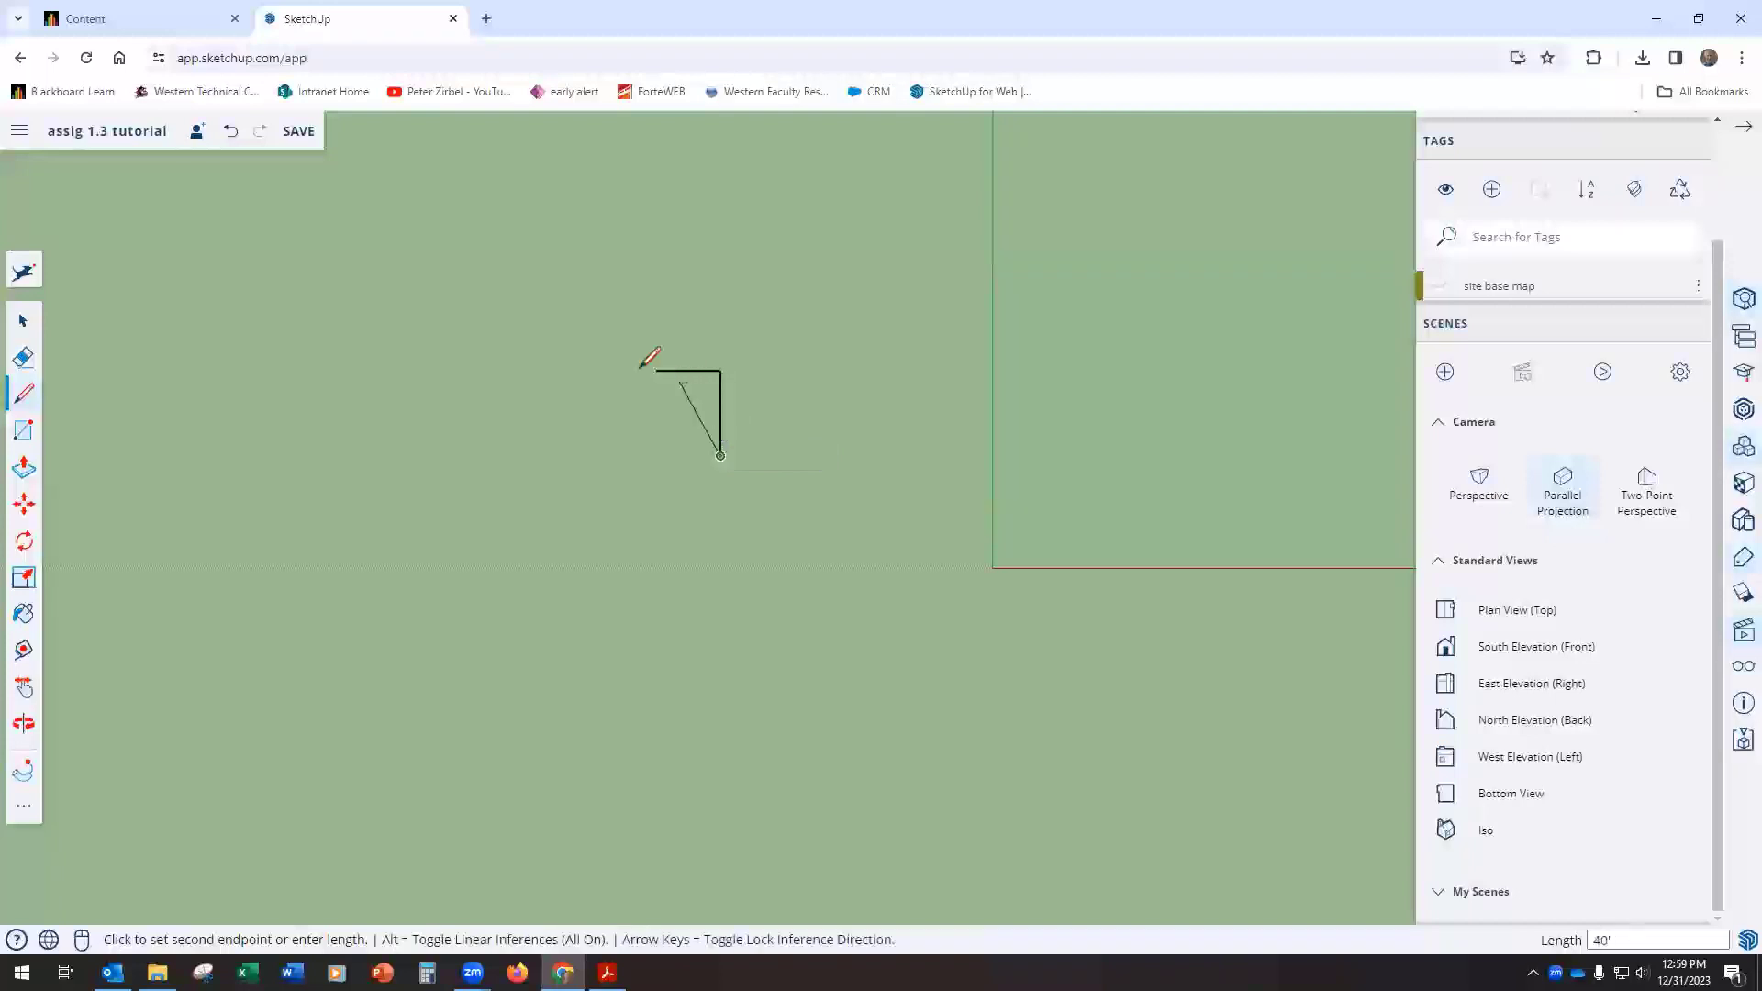
key("Escape")
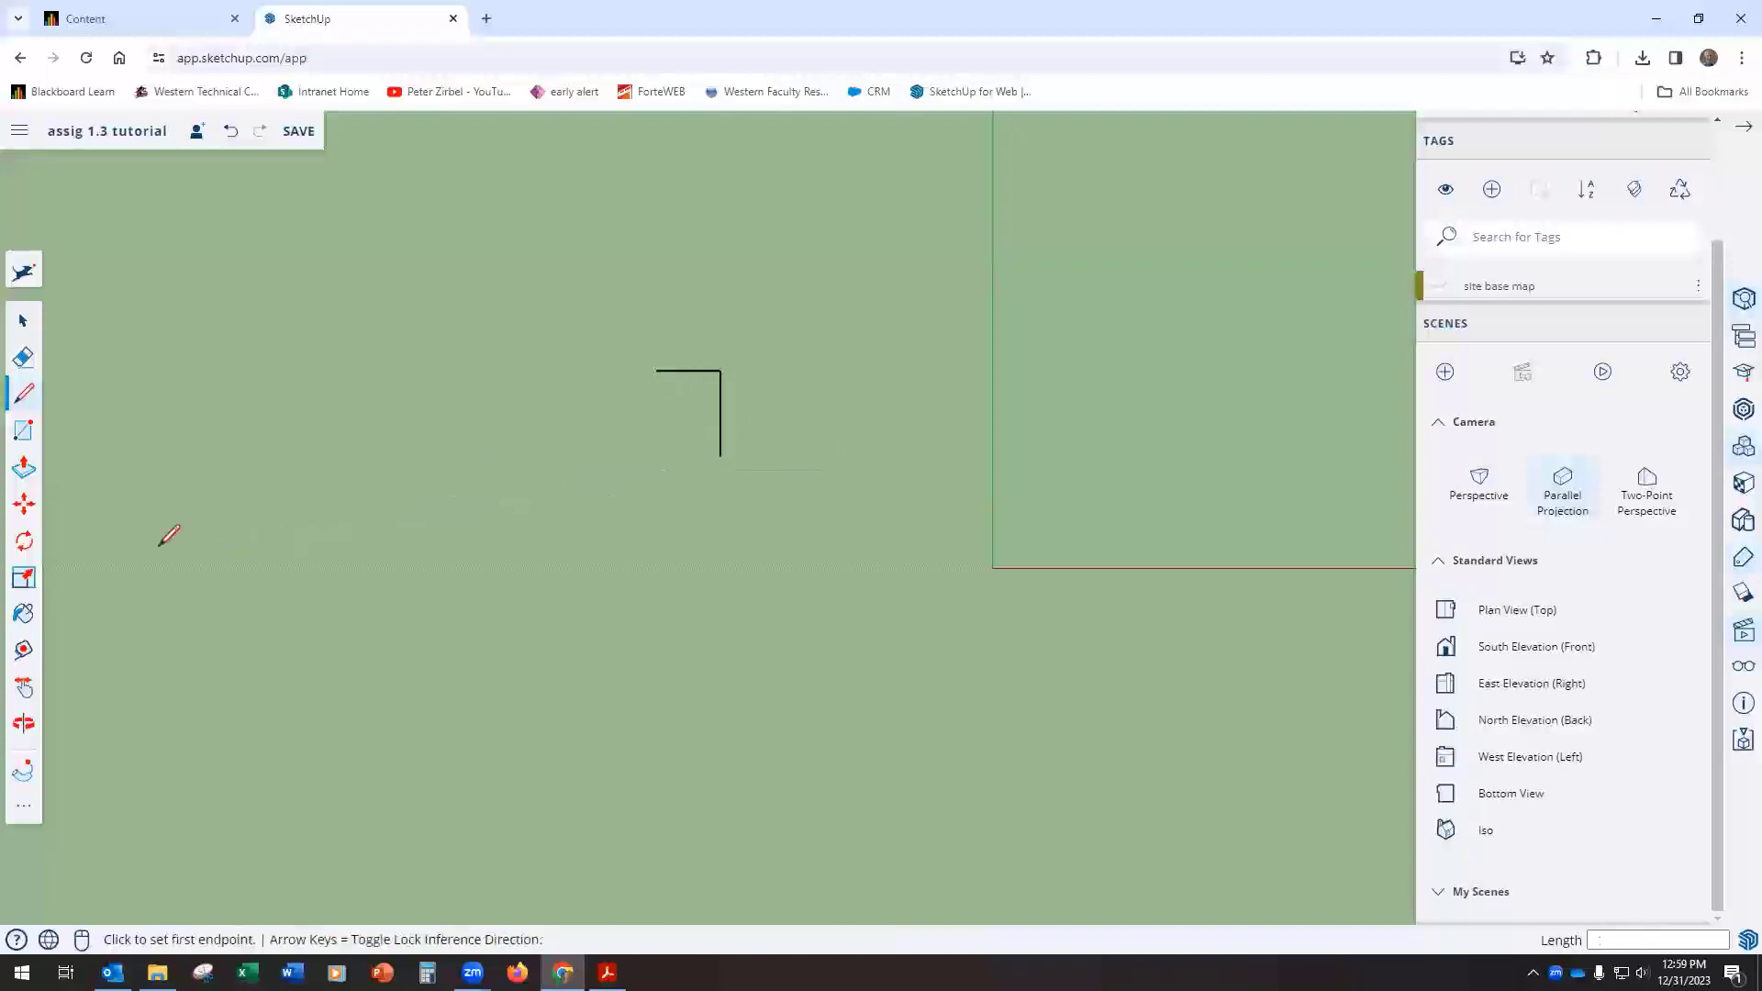
Step: Rotate the 40' line by 45 degrees about its shared endpoint with the 30' line, swinging it outward
left_click(38, 546)
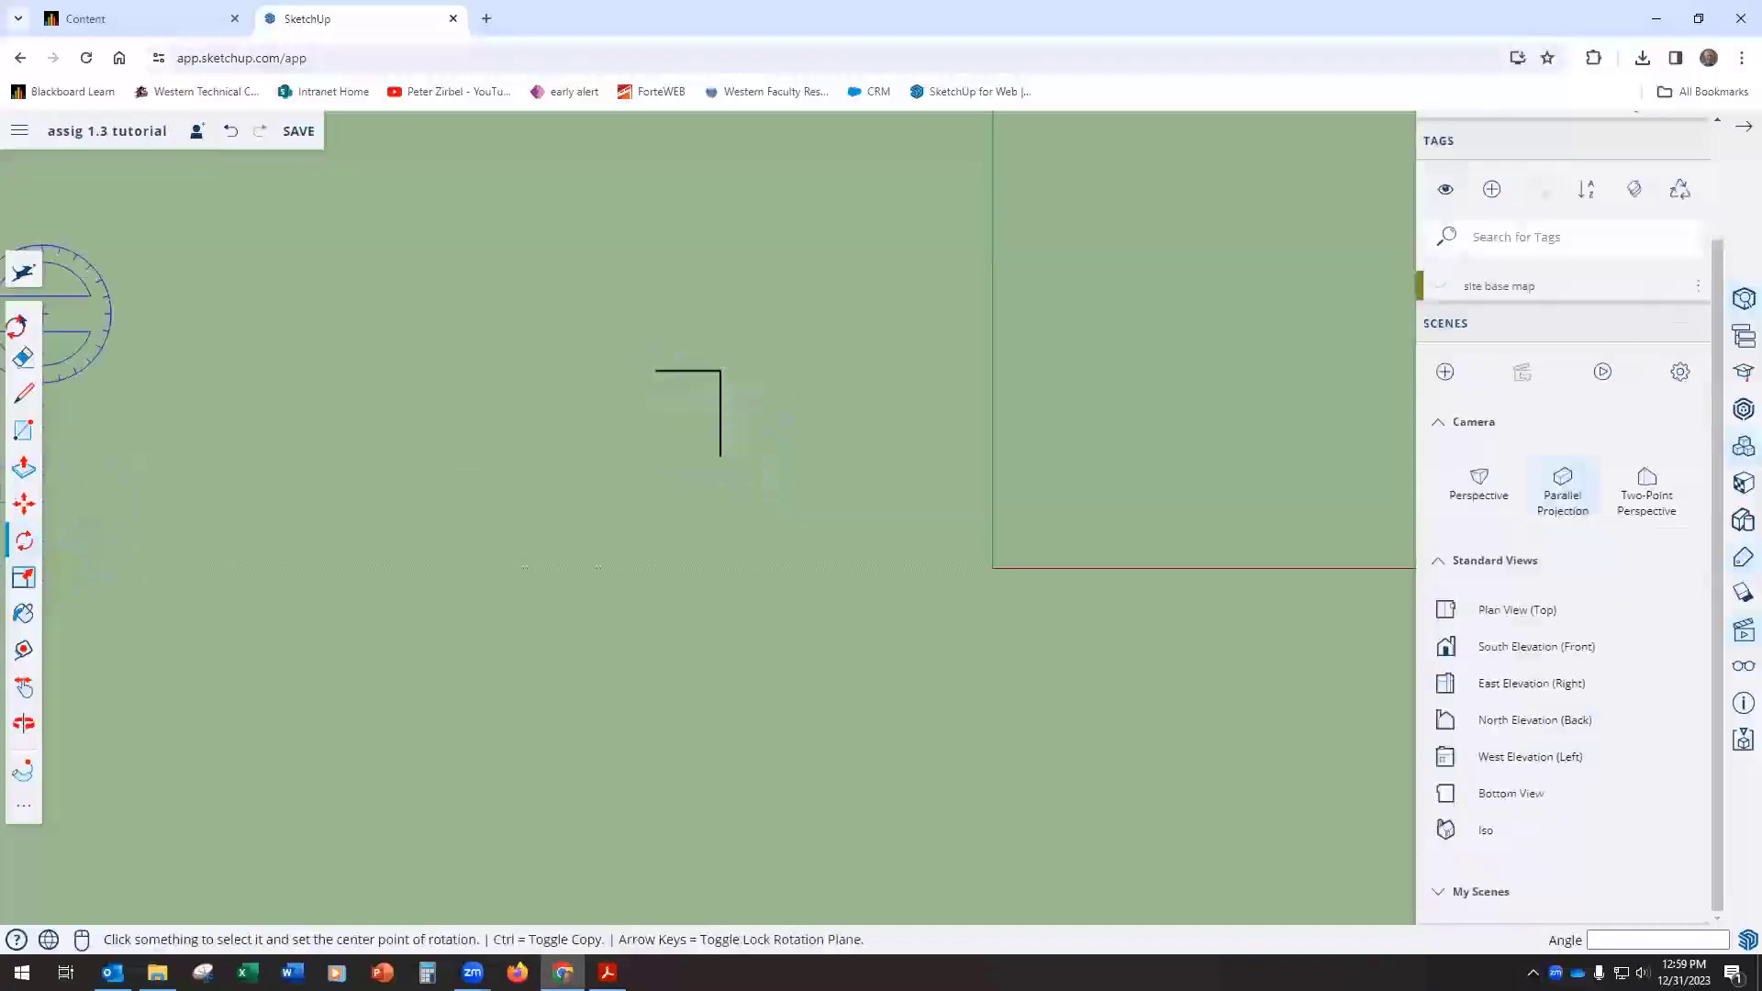
left_click(25, 323)
left_click(720, 428)
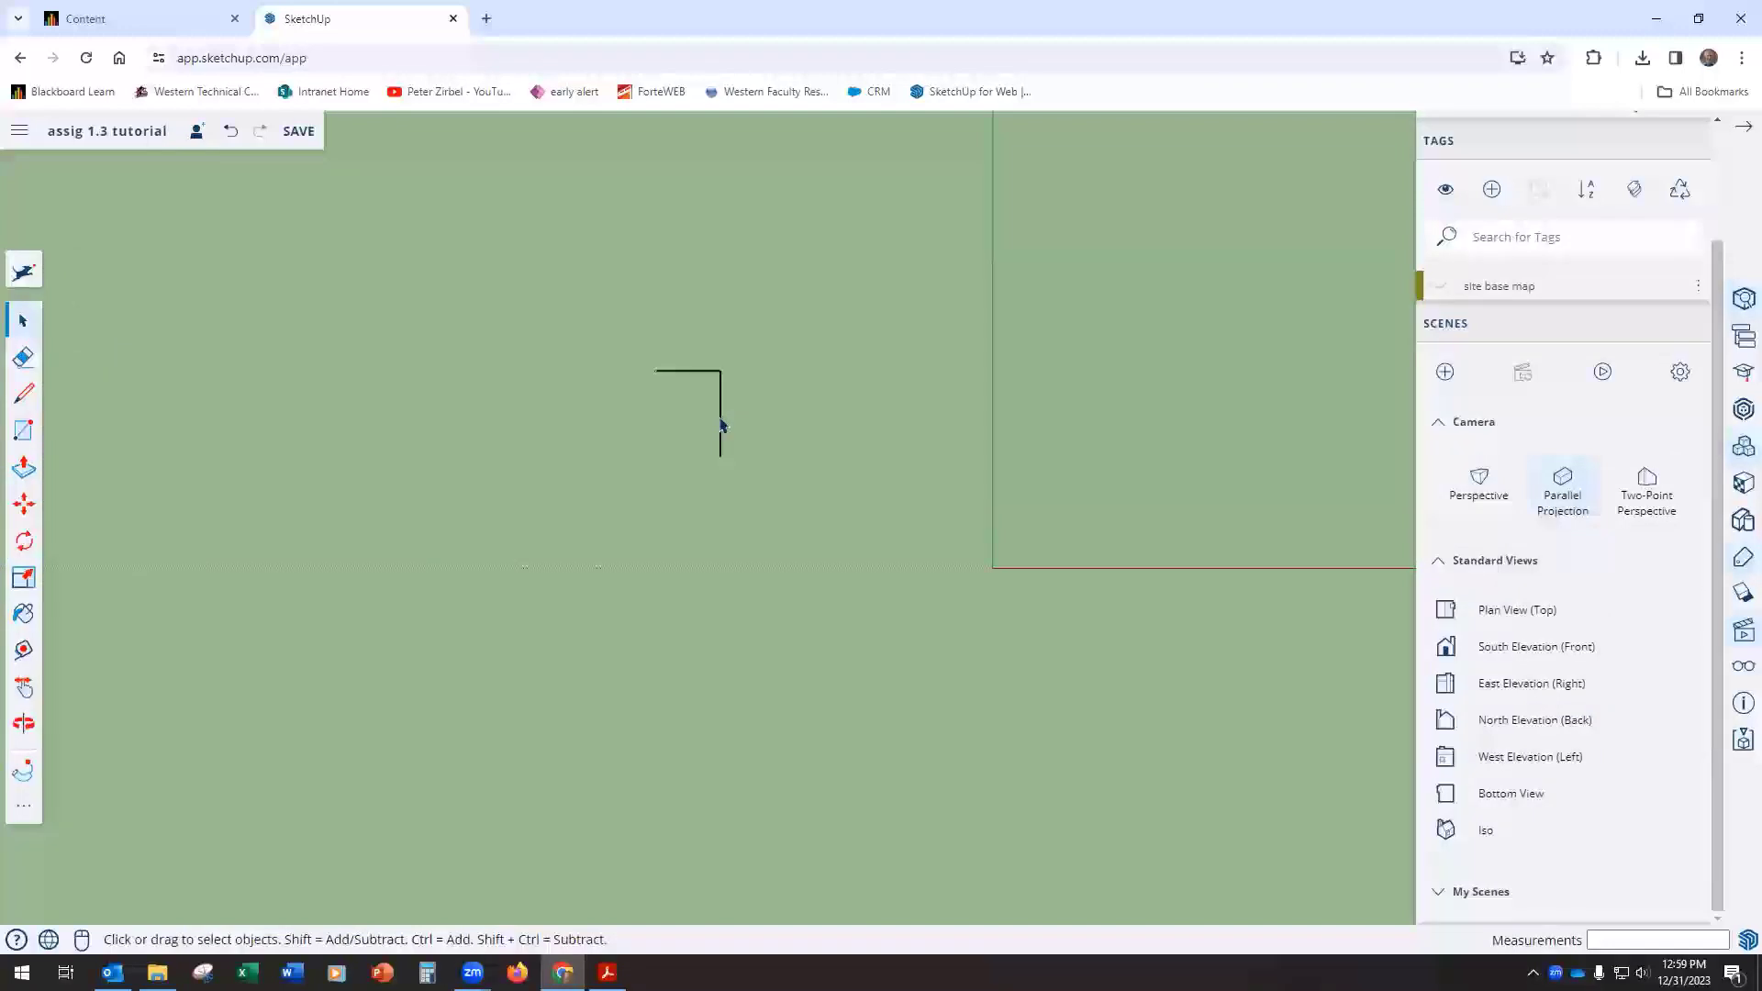
left_click(24, 540)
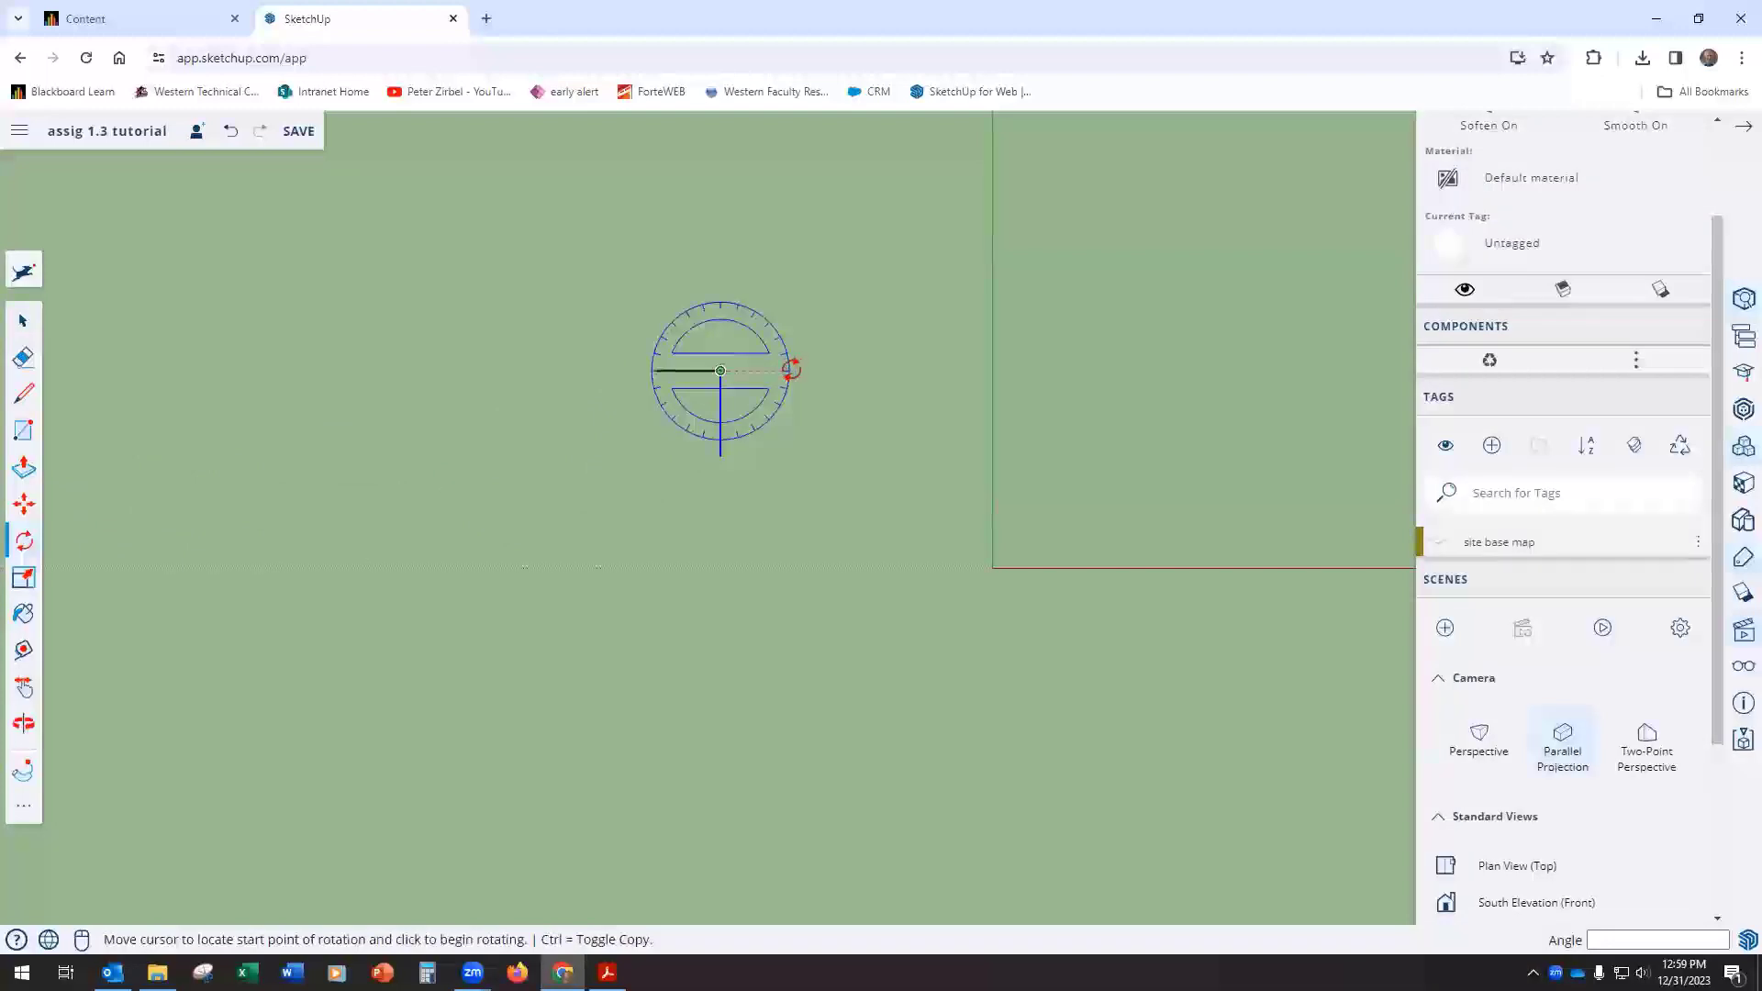
left_click(791, 370)
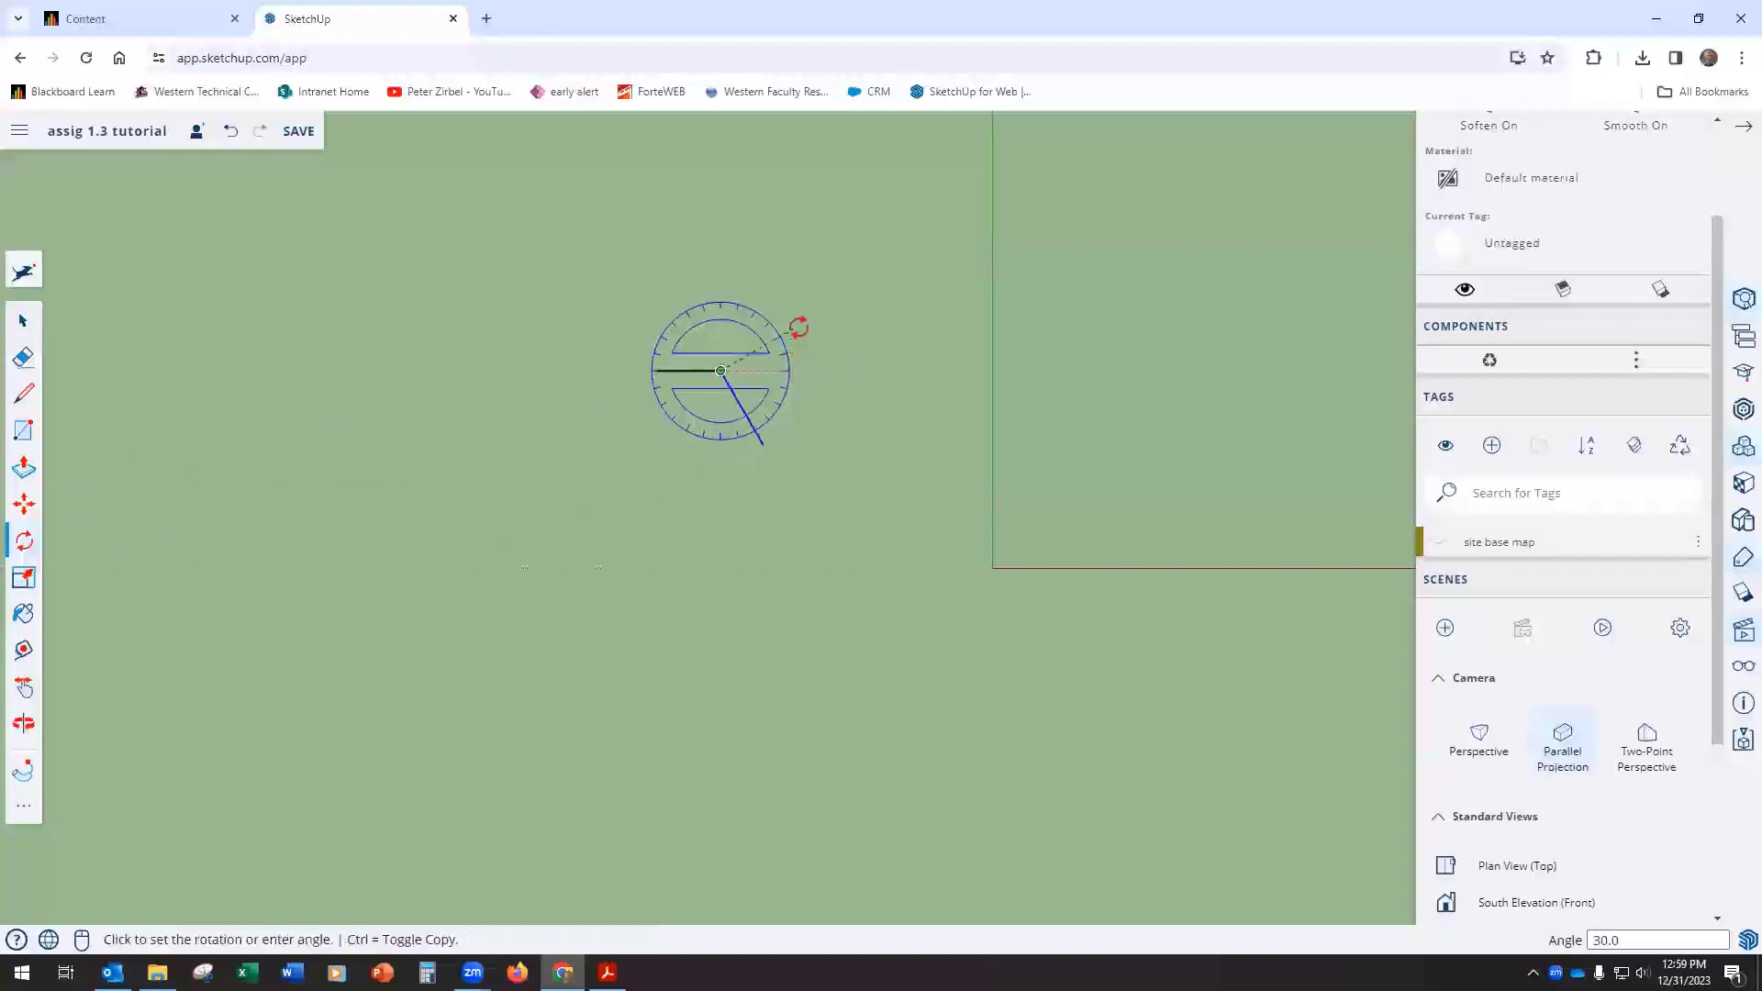
type("45")
key("Return")
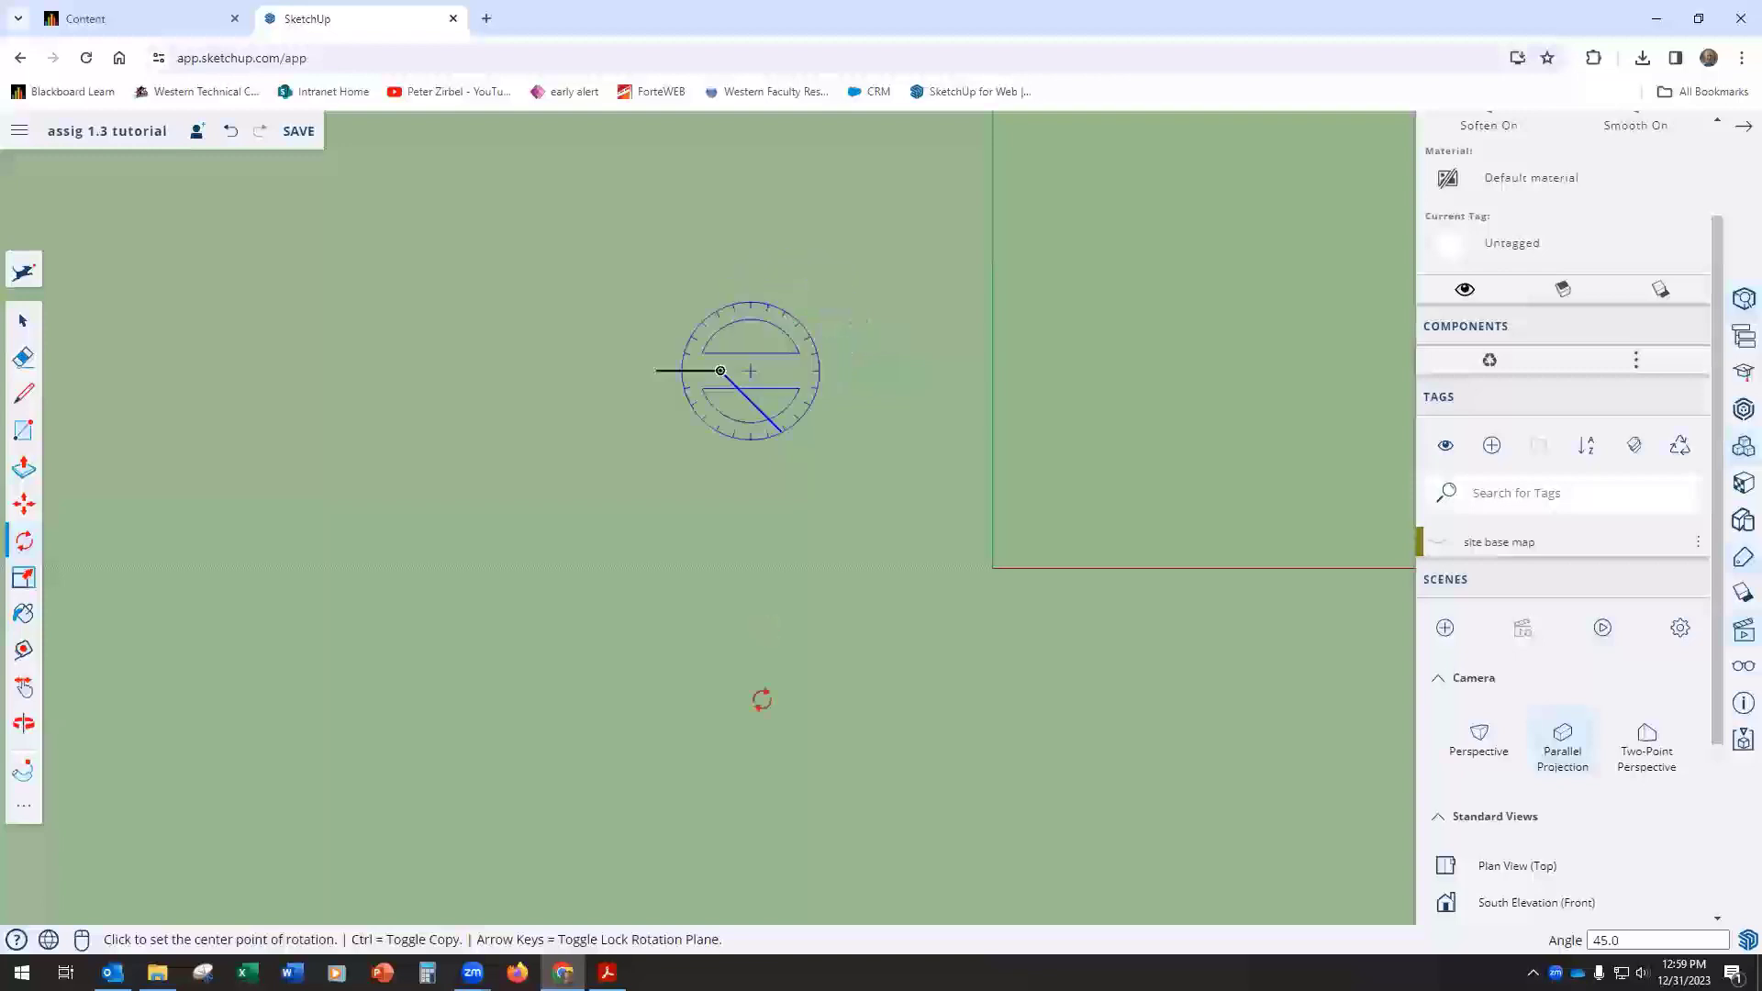
Step: Check the footprint in the assignment PDF and draw a 30' line along the red axis, outward from the 45-degree line's free end
mouse_move(607, 970)
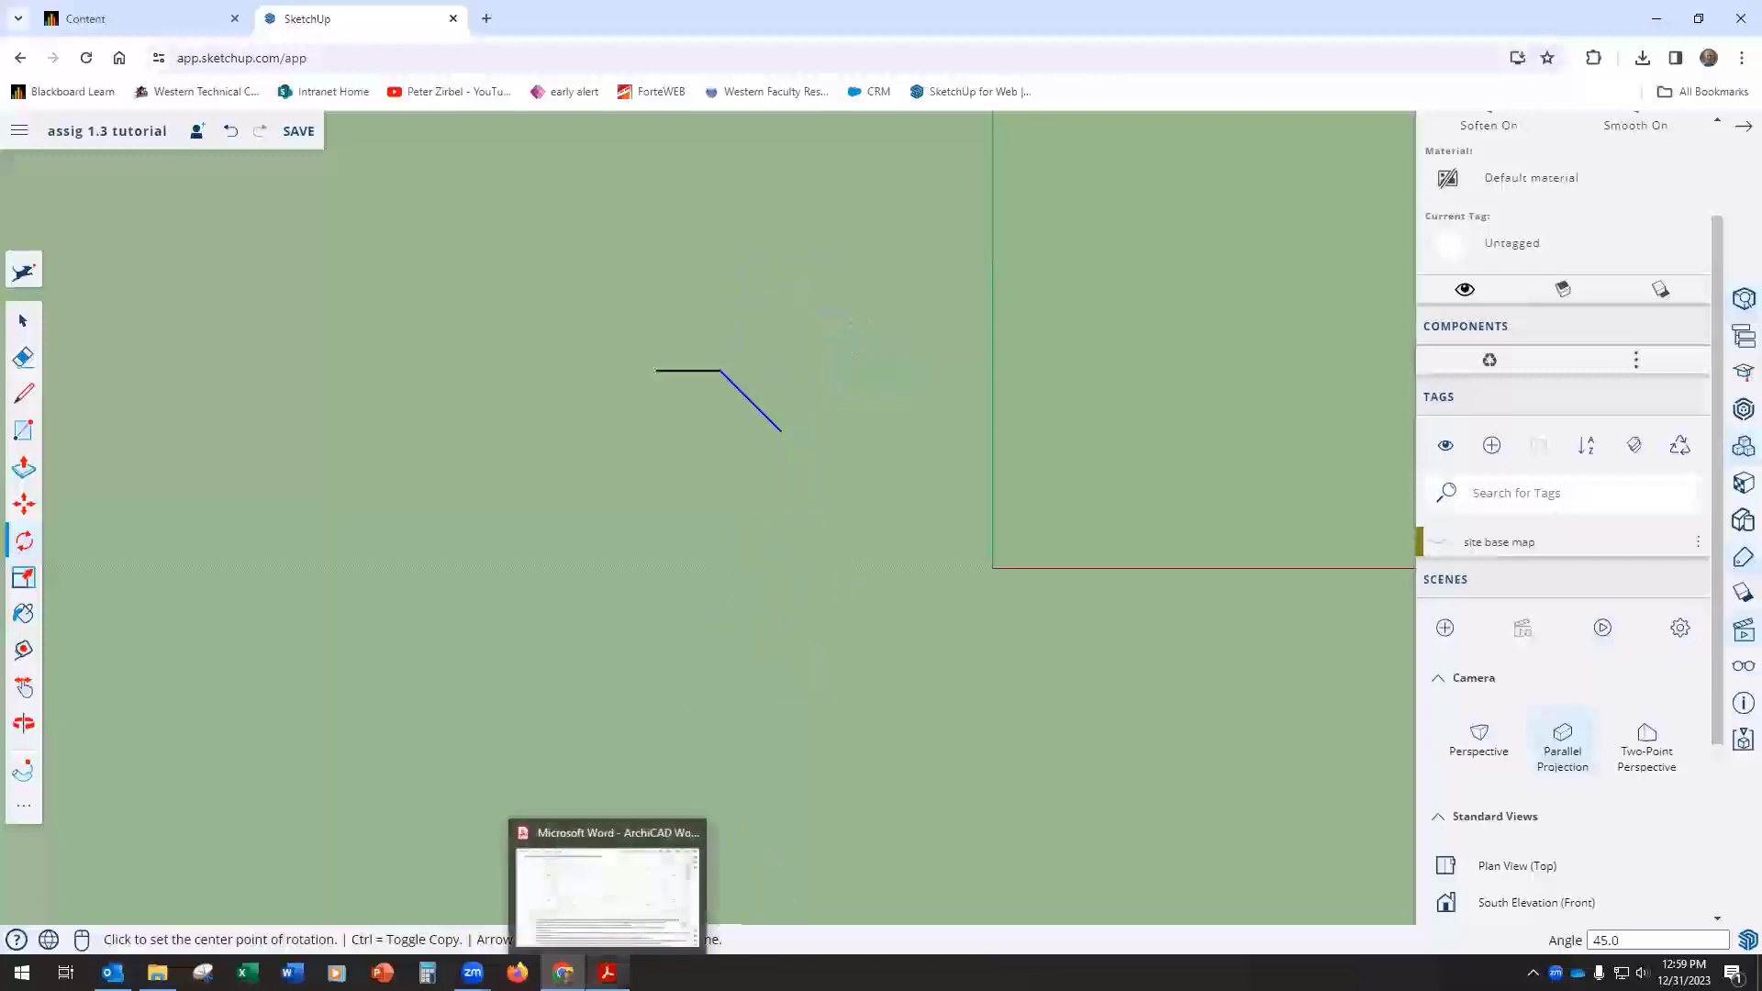
left_click(607, 886)
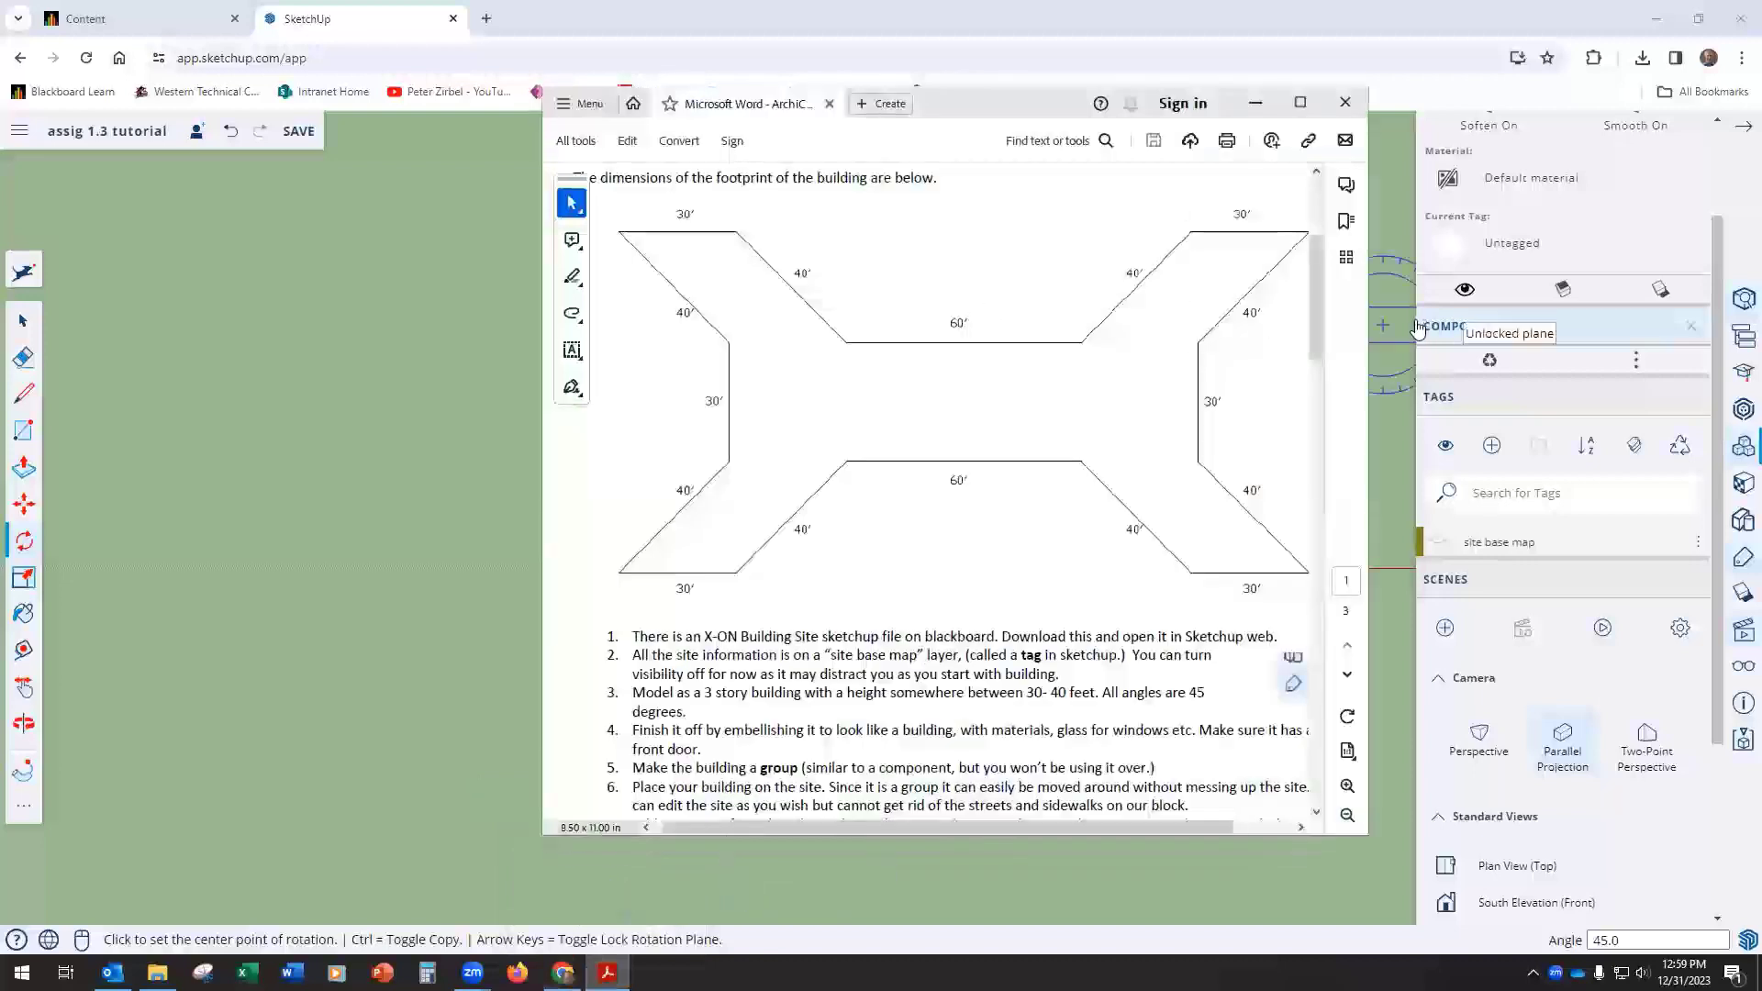
left_click(1256, 103)
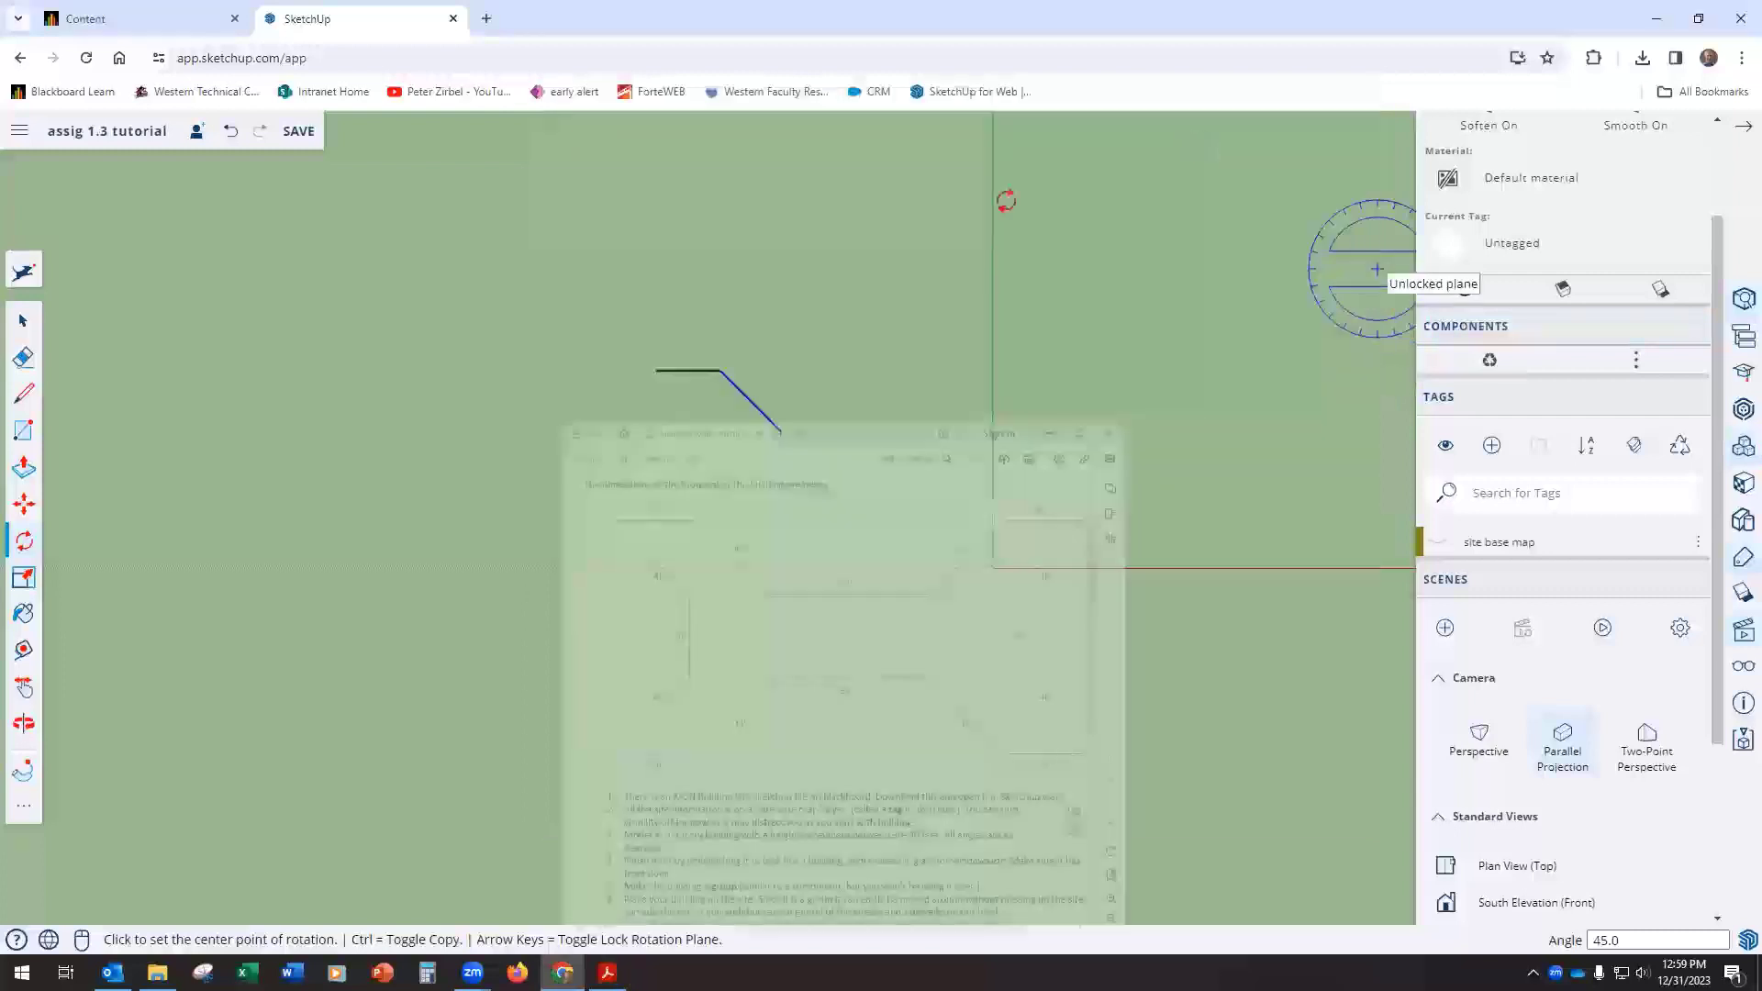
left_click(23, 393)
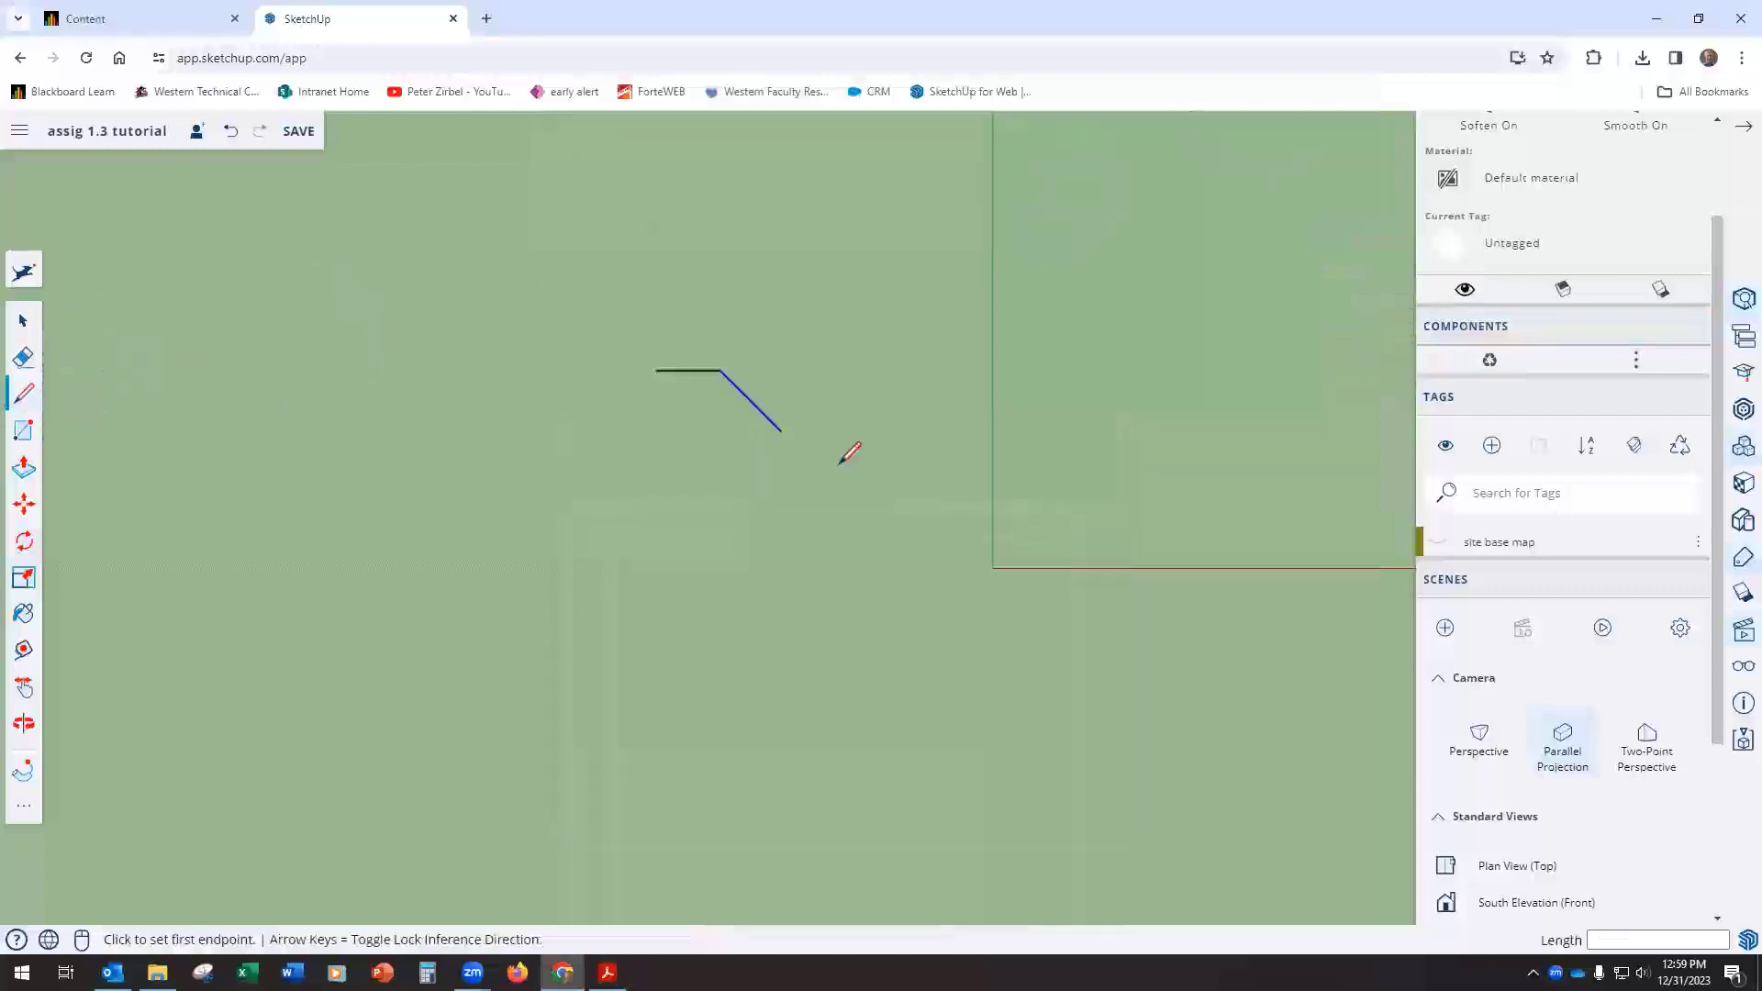
left_click(780, 431)
type("30")
key("Return")
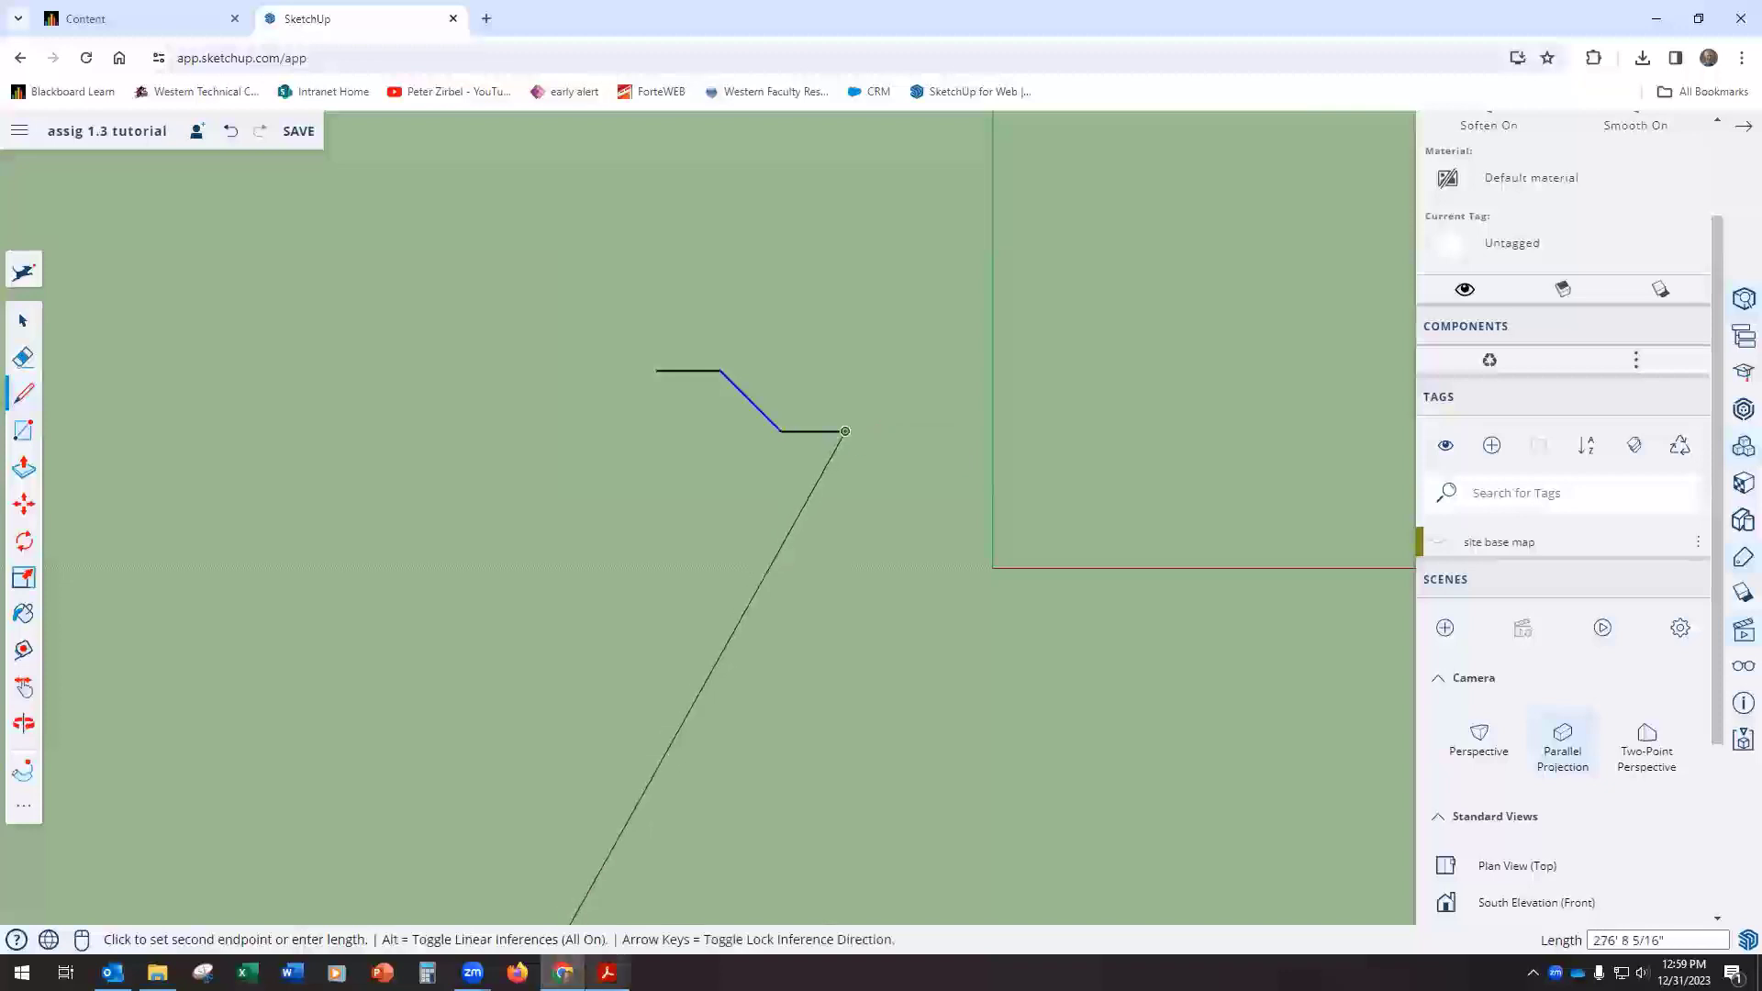
Step: Check the footprint drawing again and copy the 45-degree line from its upper endpoint to the left end of the first 30' line
left_click(606, 972)
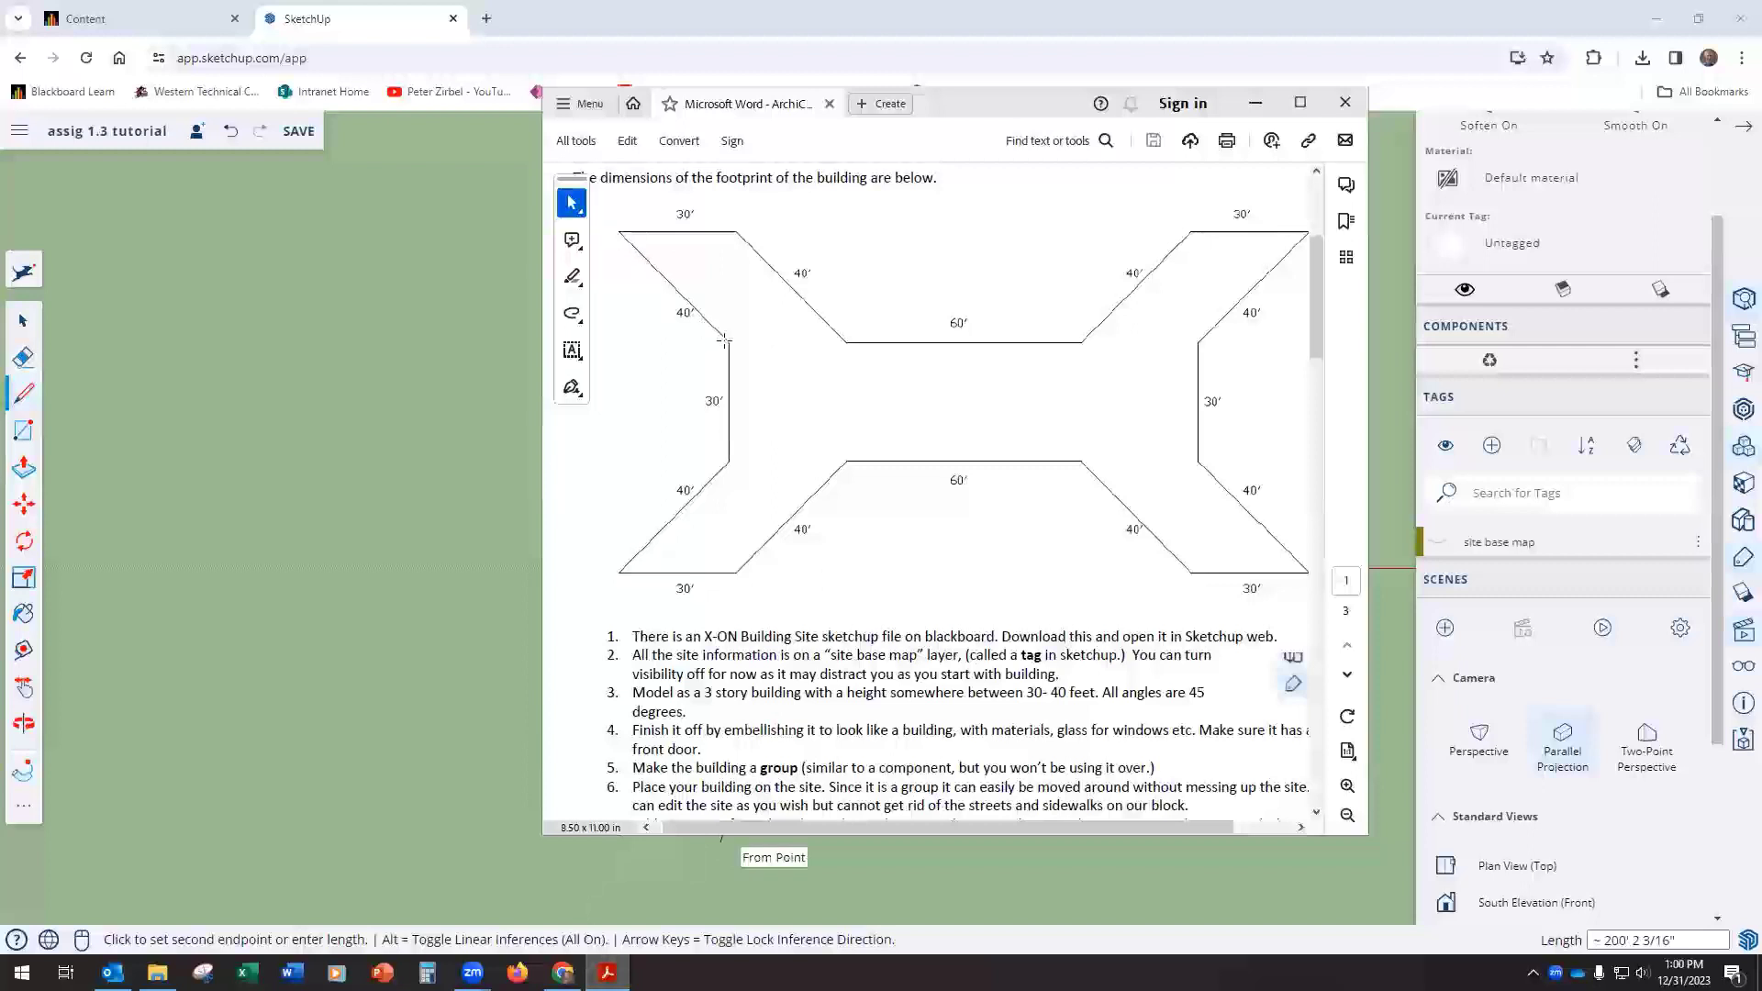
left_click(1255, 102)
key("Escape")
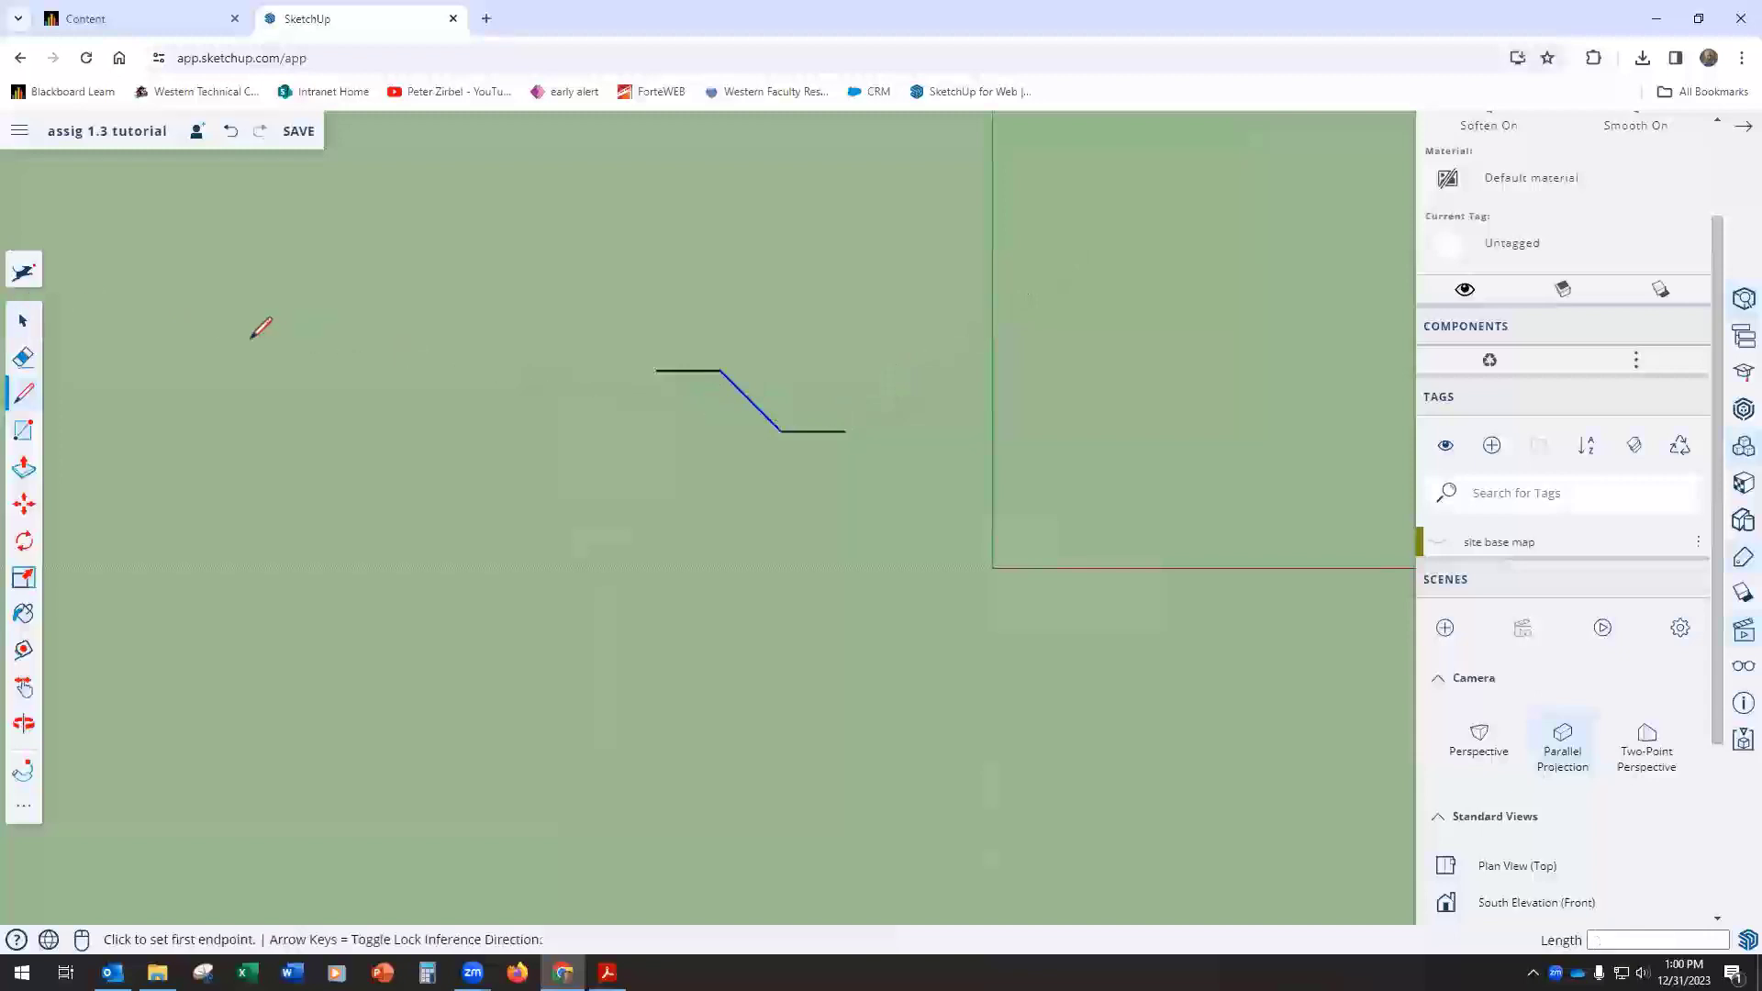
left_click(24, 504)
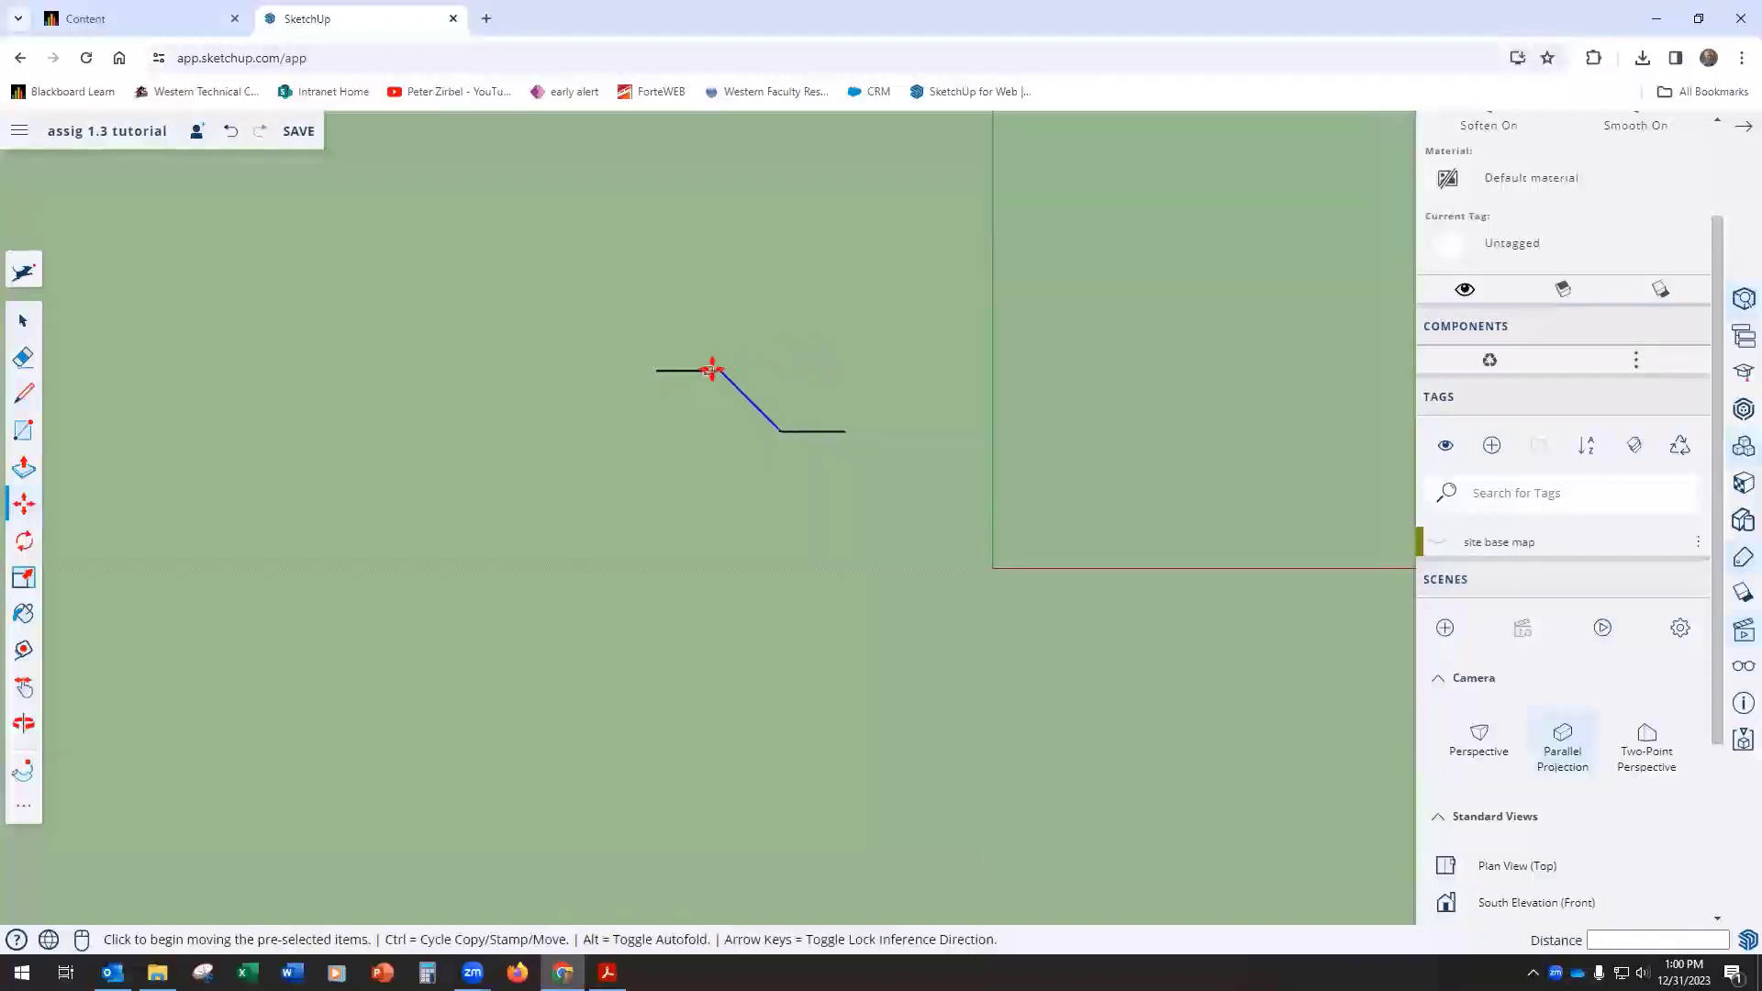
key("ctrl")
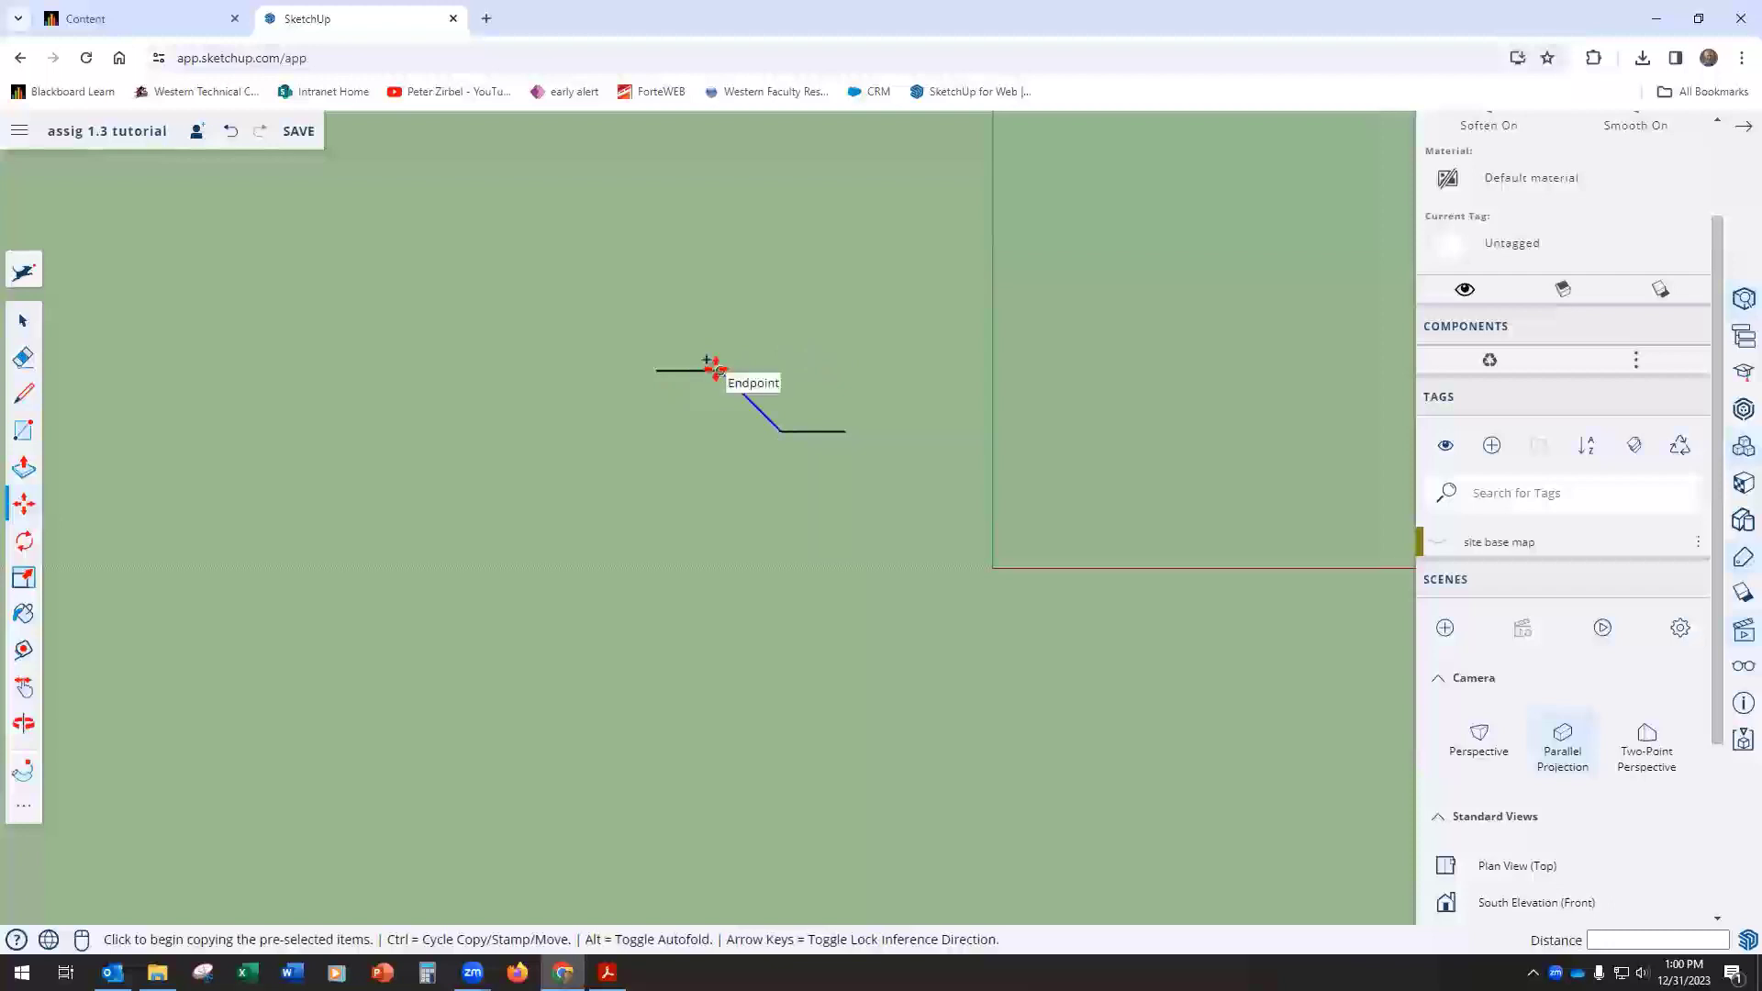
left_click(713, 367)
left_click(656, 370)
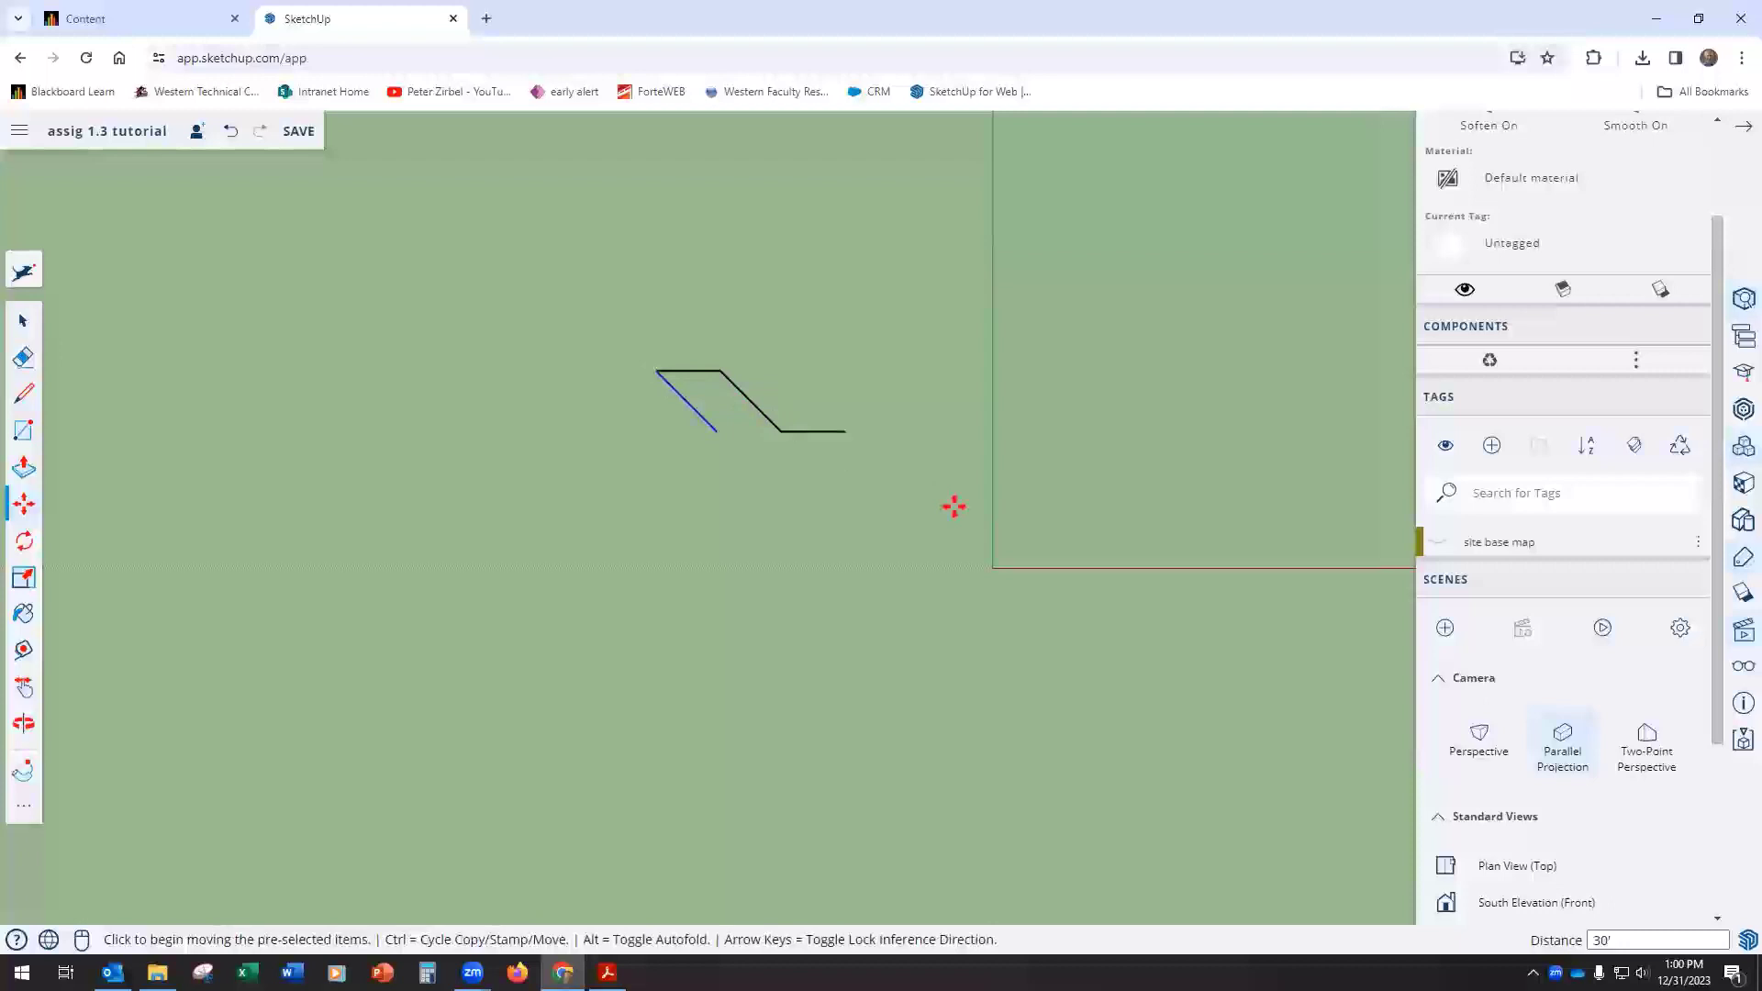
Step: After checking the PDF, draw a 15' line along the green axis, down in plan from the copied diagonal's lower end
left_click(607, 973)
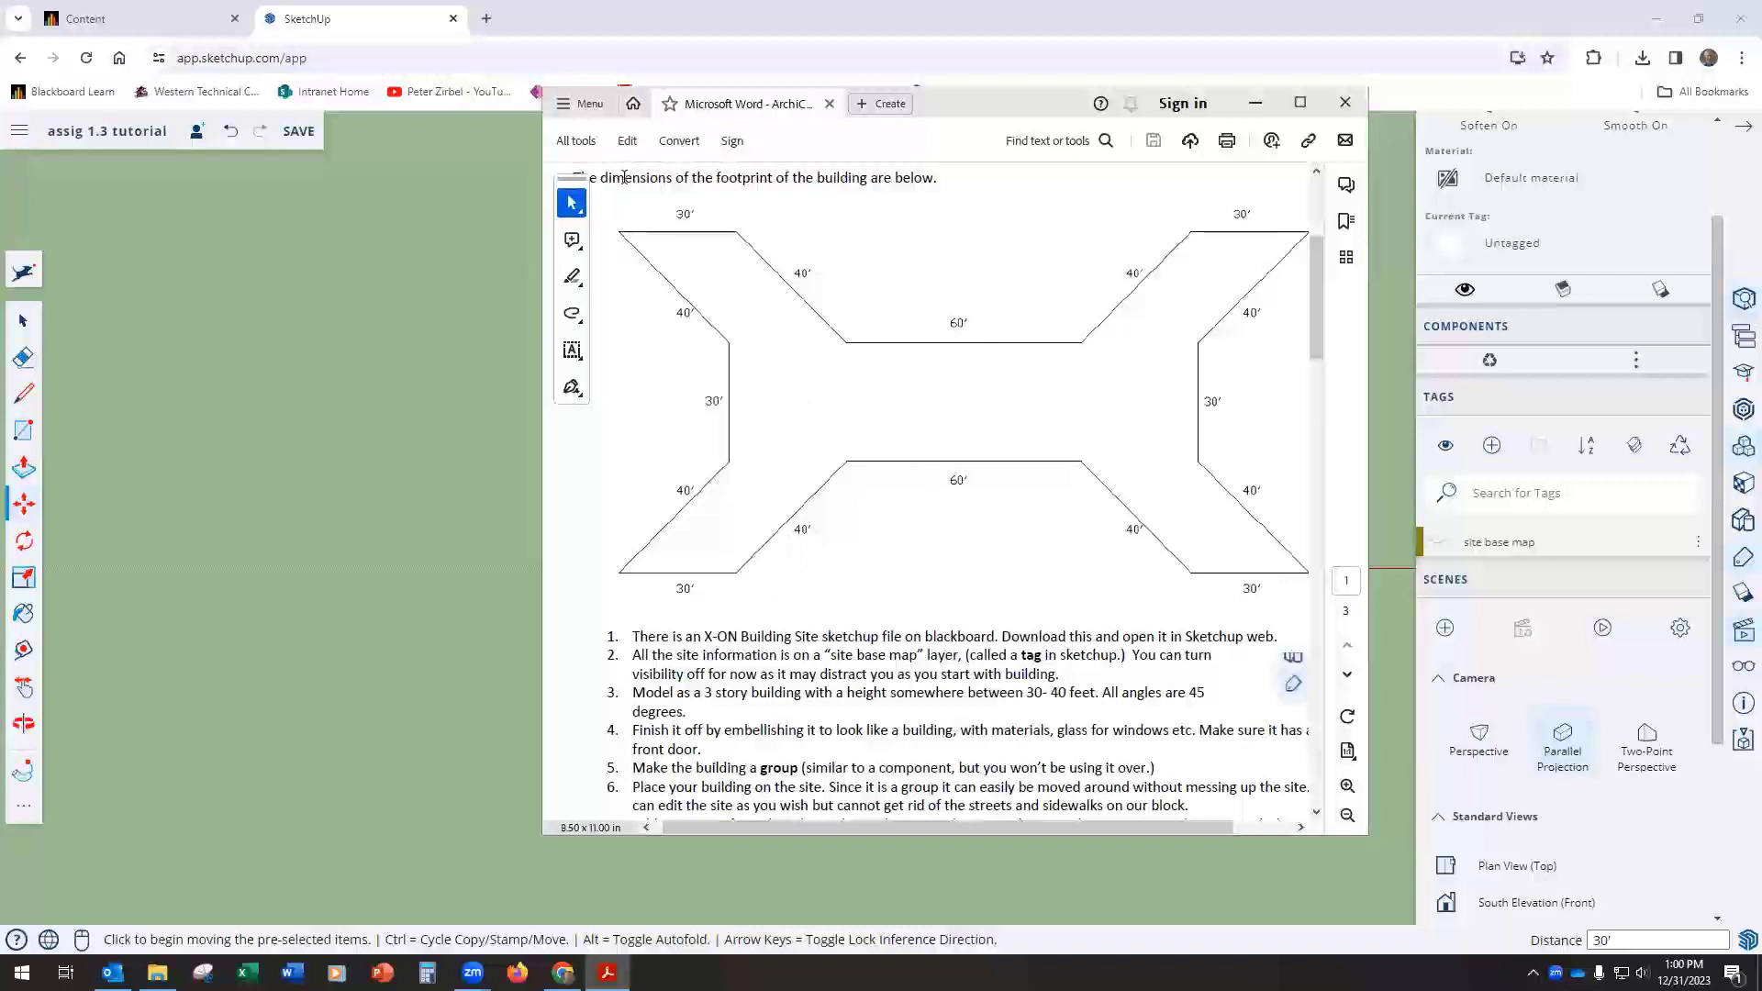
left_click(1255, 102)
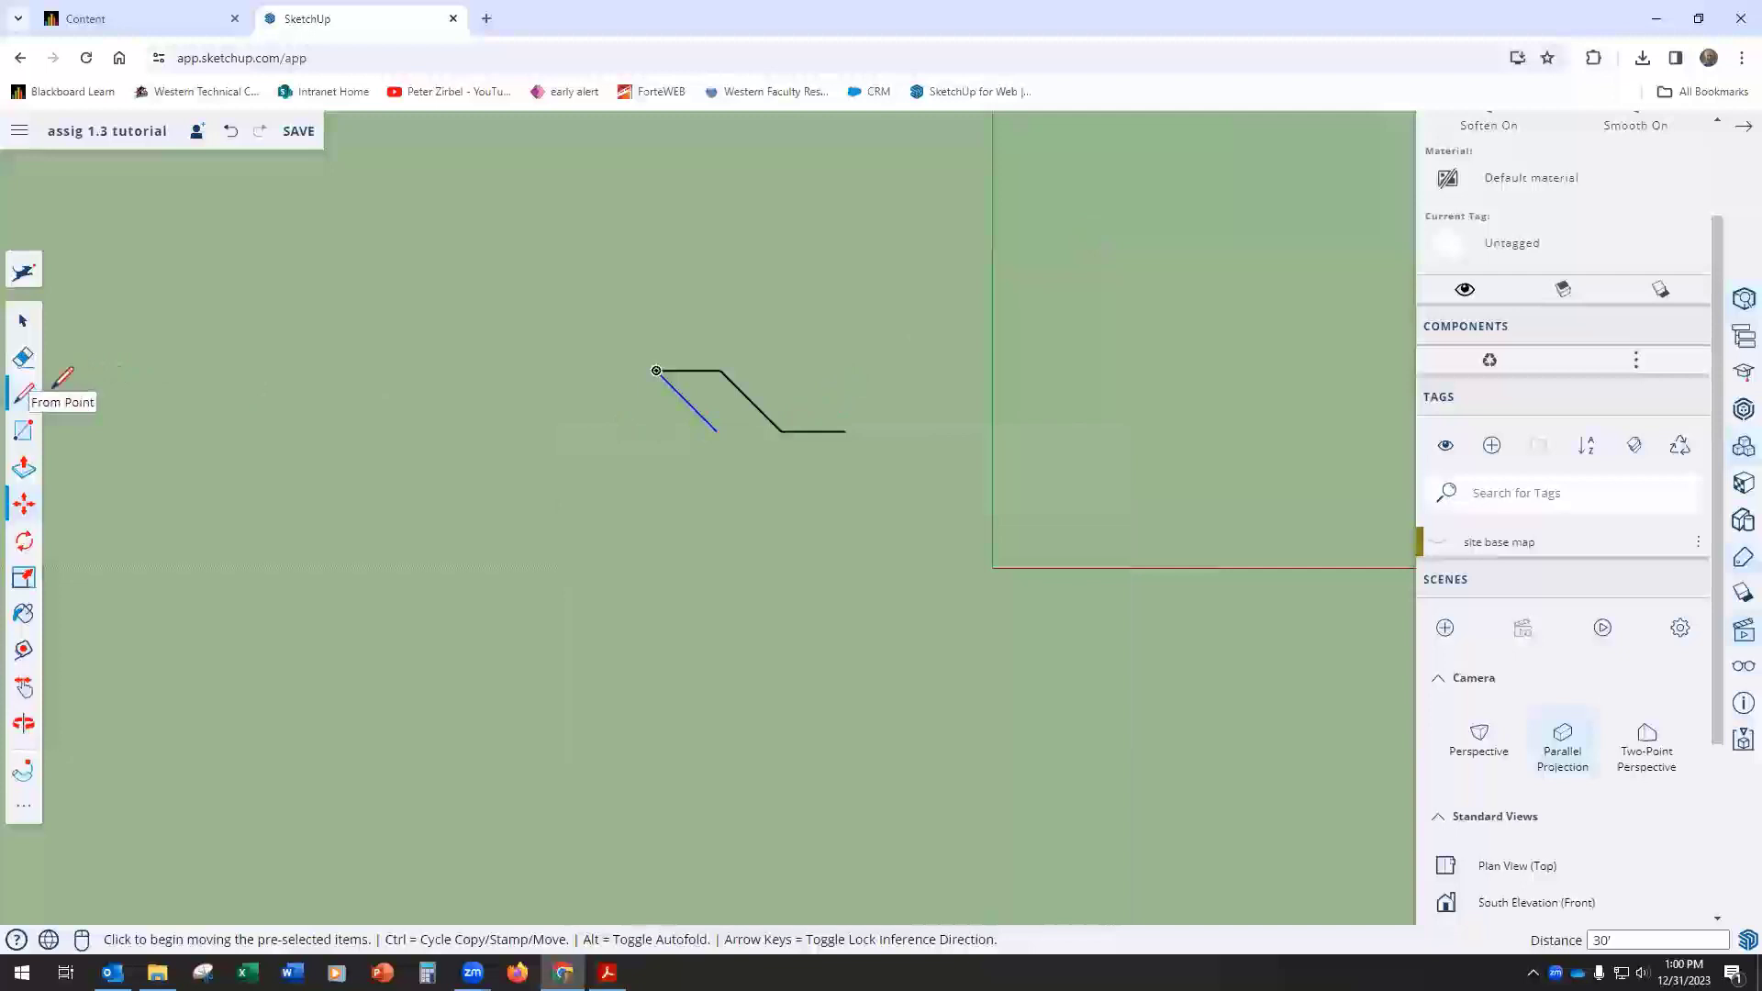
left_click(24, 393)
left_click(717, 430)
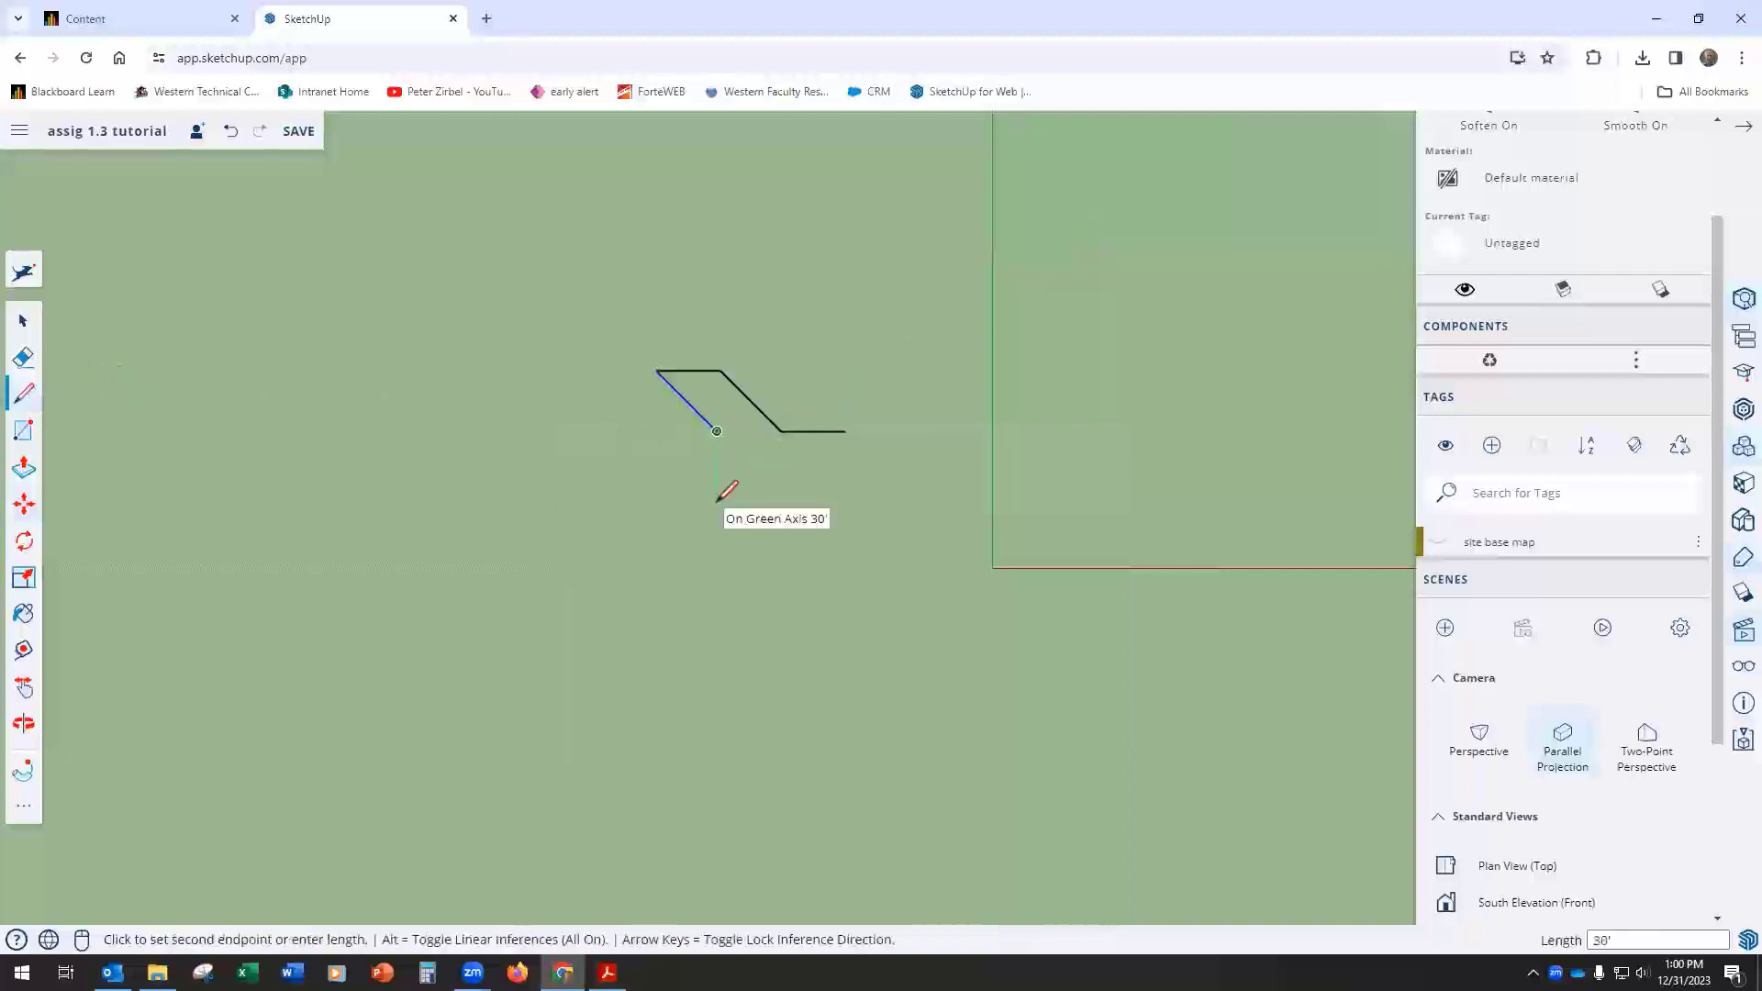
type("15")
key("Return")
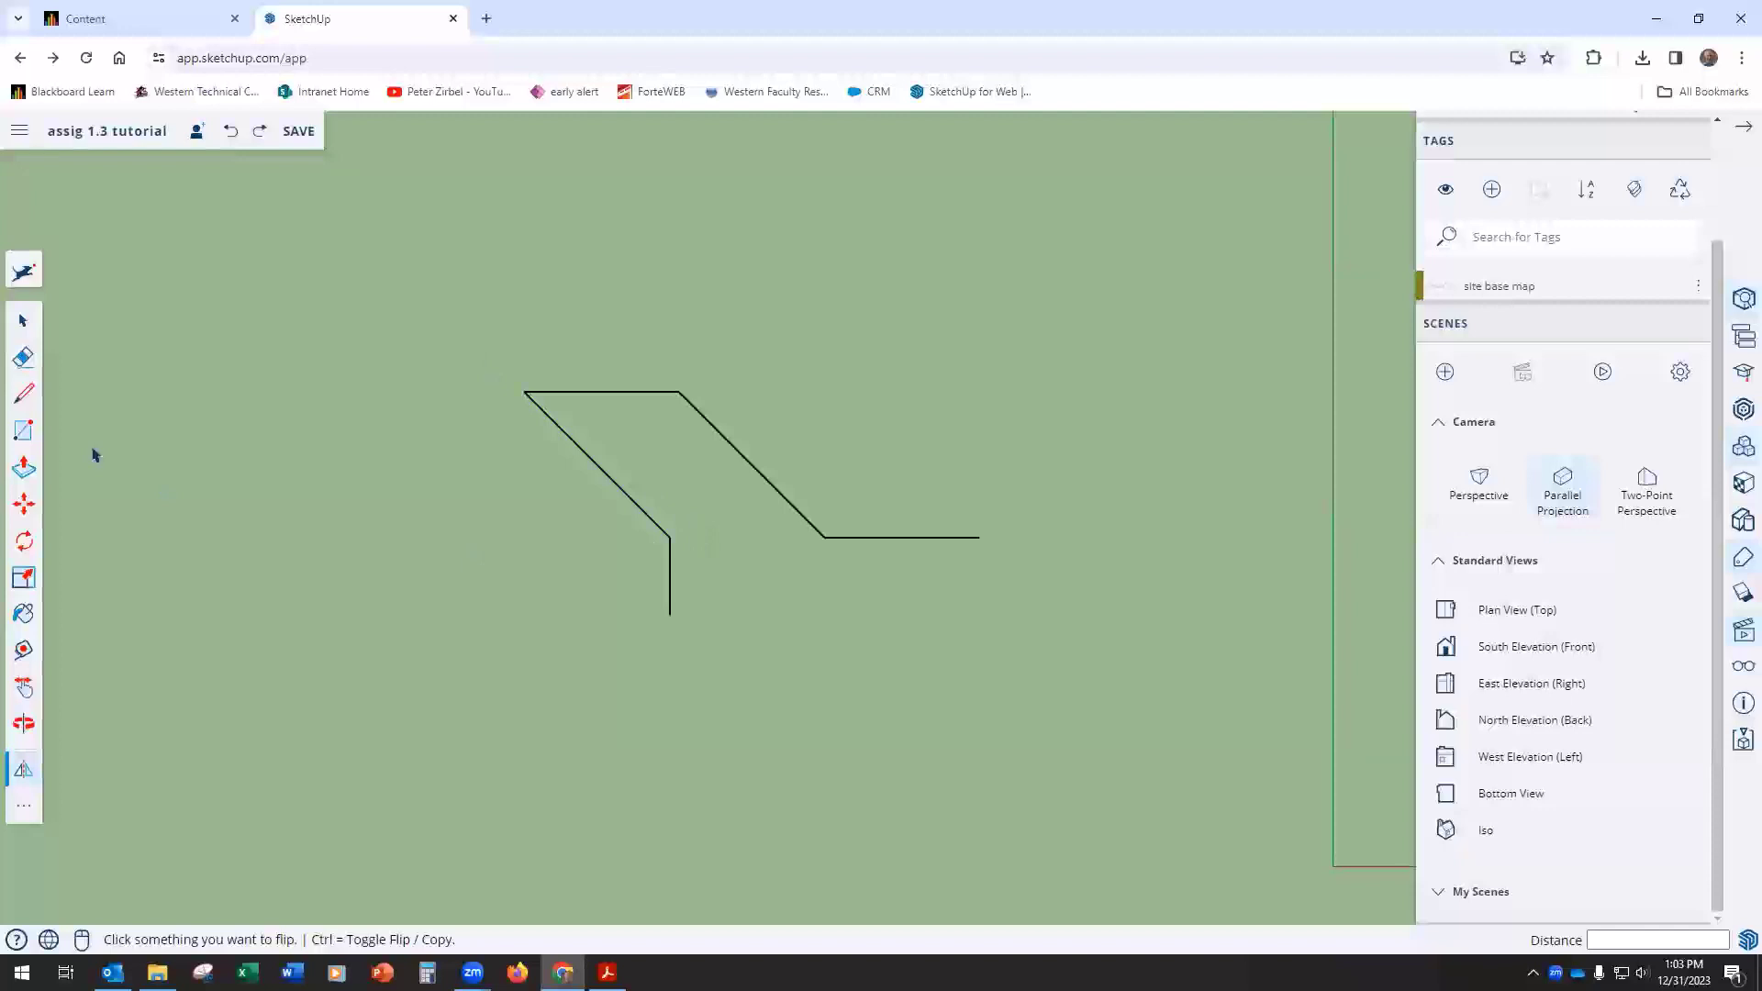
Step: Select all the footprint lines and flip a copy across the green-axis plane placed at the 15' line's lower end
left_click(22, 320)
left_click_drag(474, 363, 1079, 678)
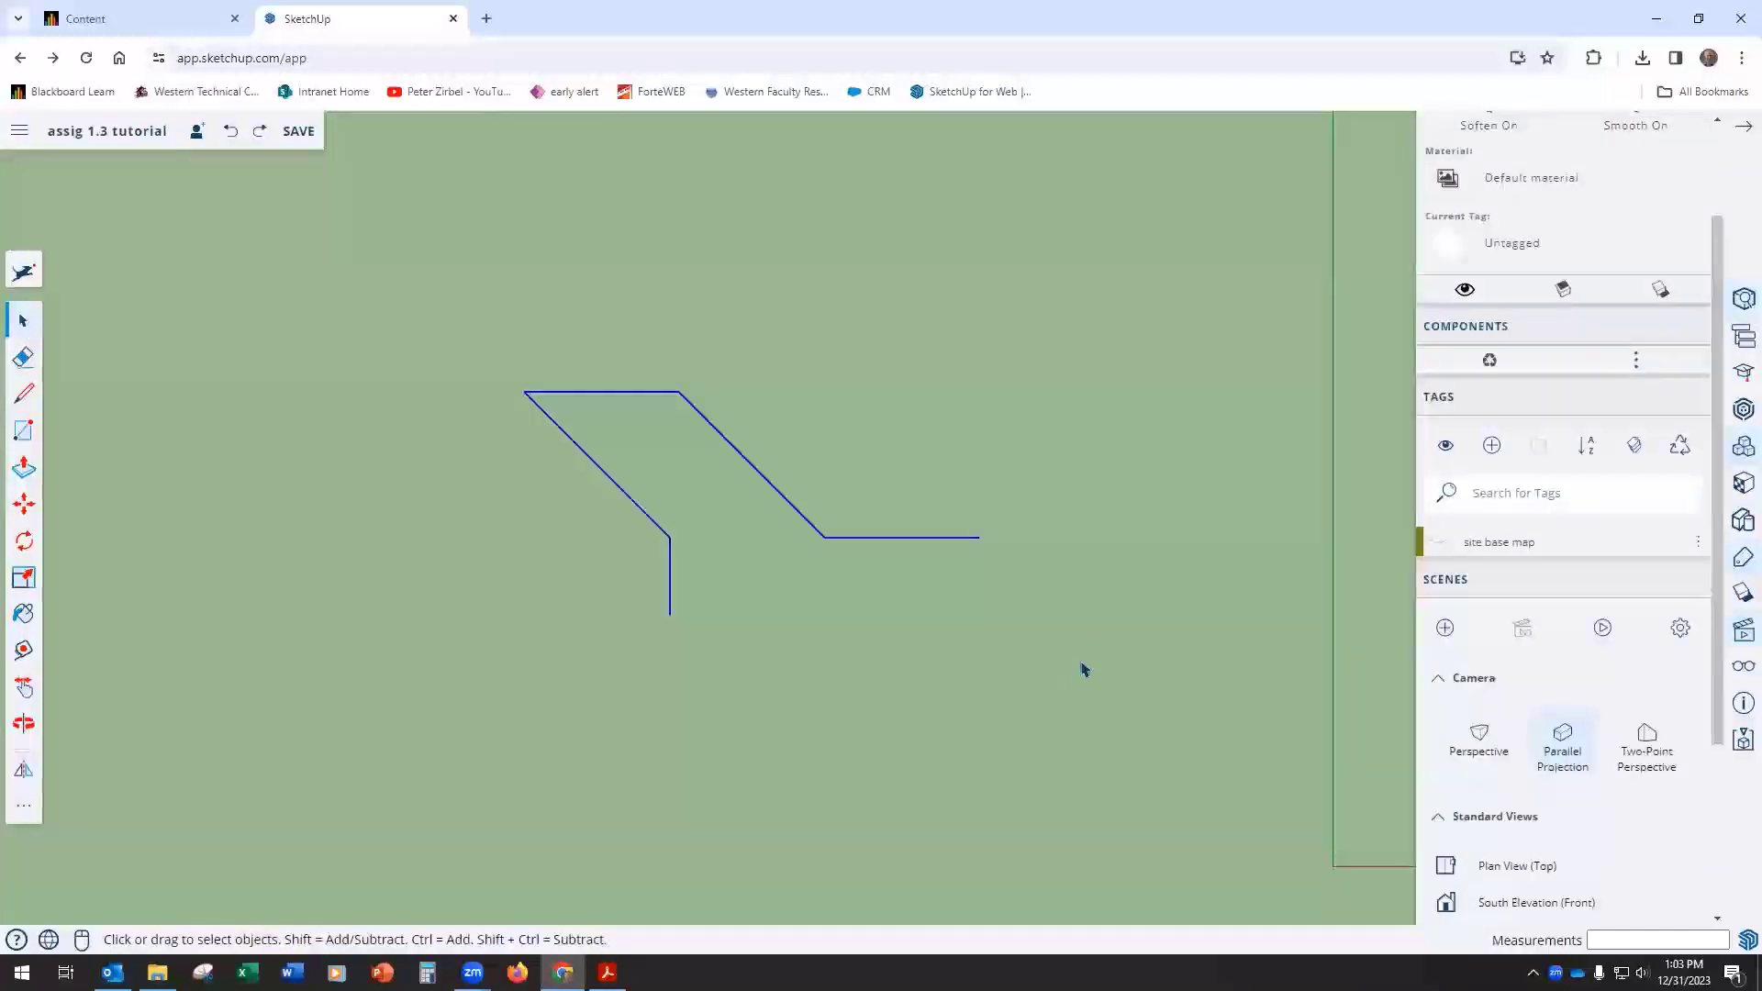
left_click(23, 805)
left_click(225, 451)
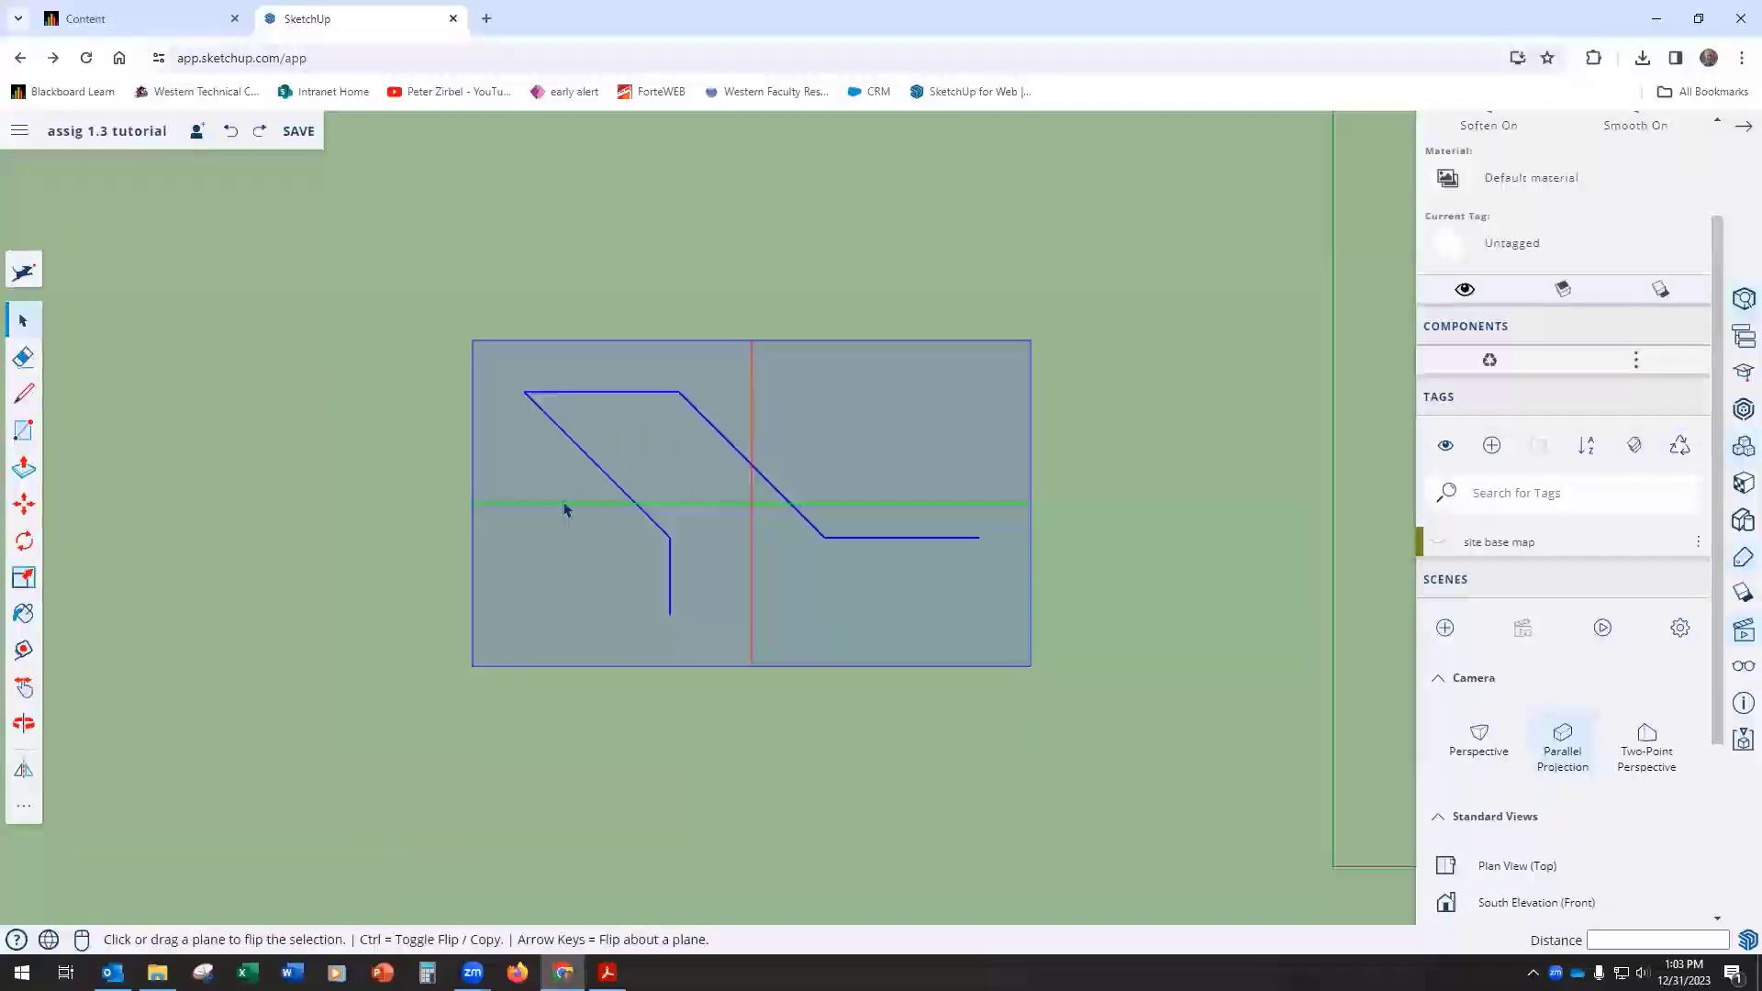
left_click_drag(565, 509, 673, 617)
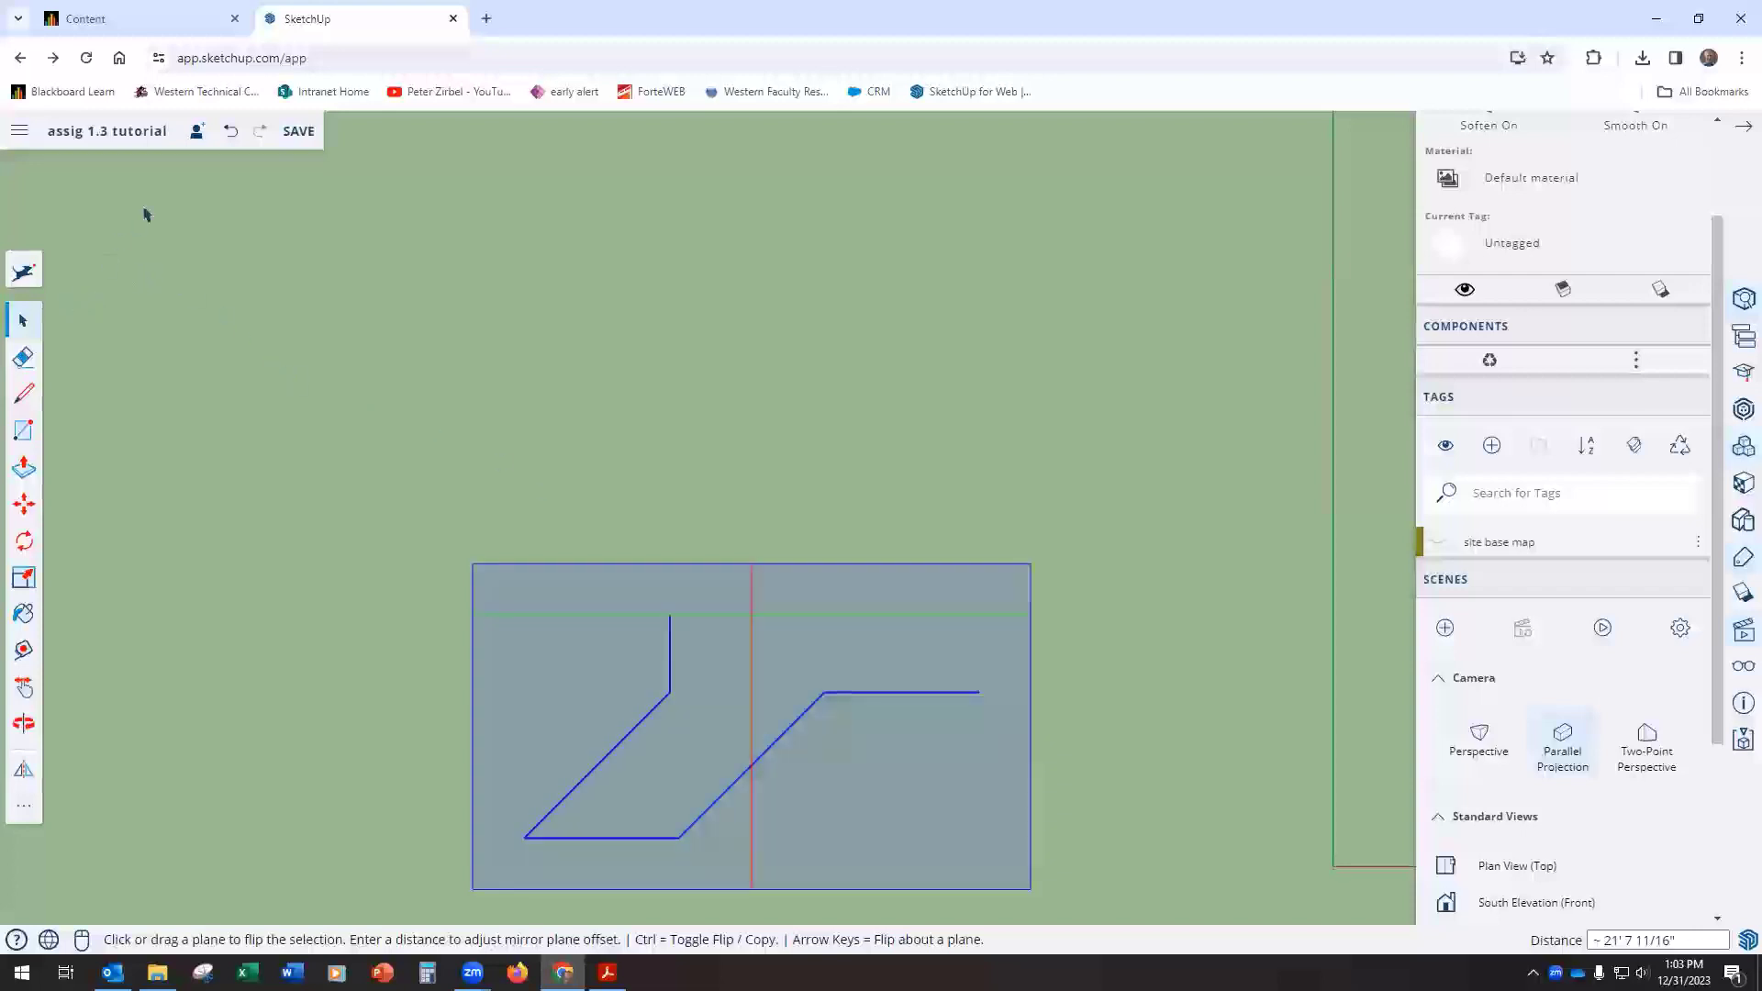
left_click(231, 131)
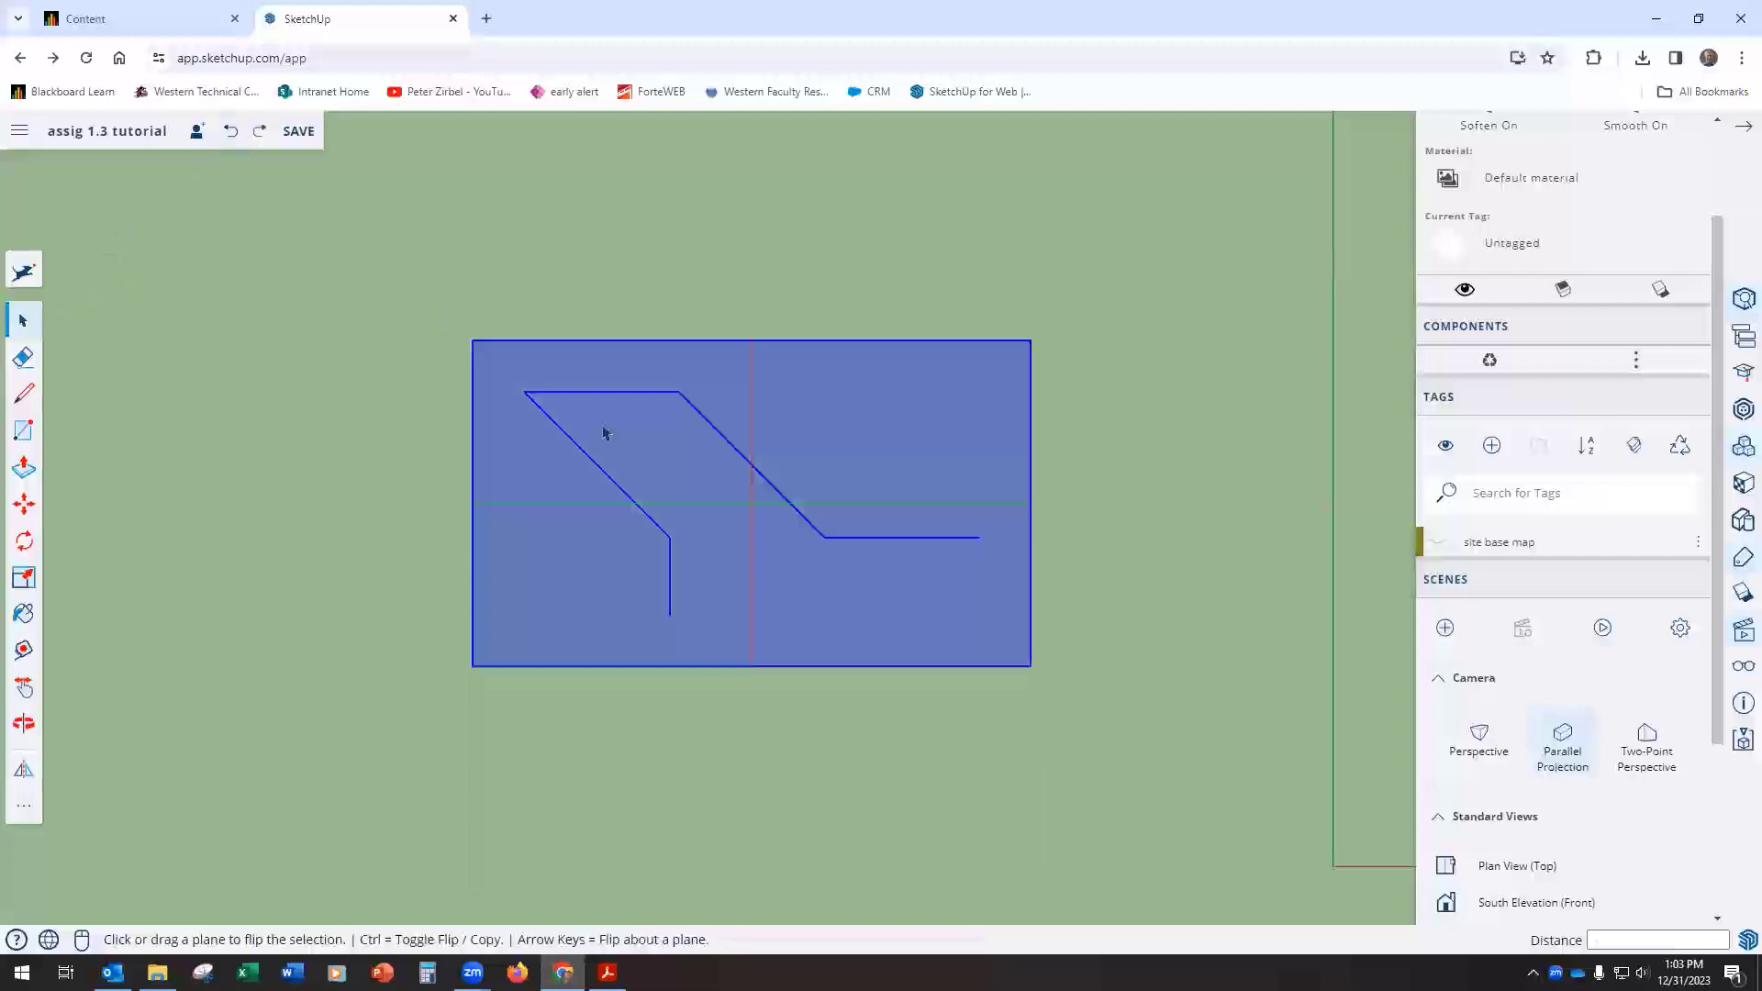
key("ctrl")
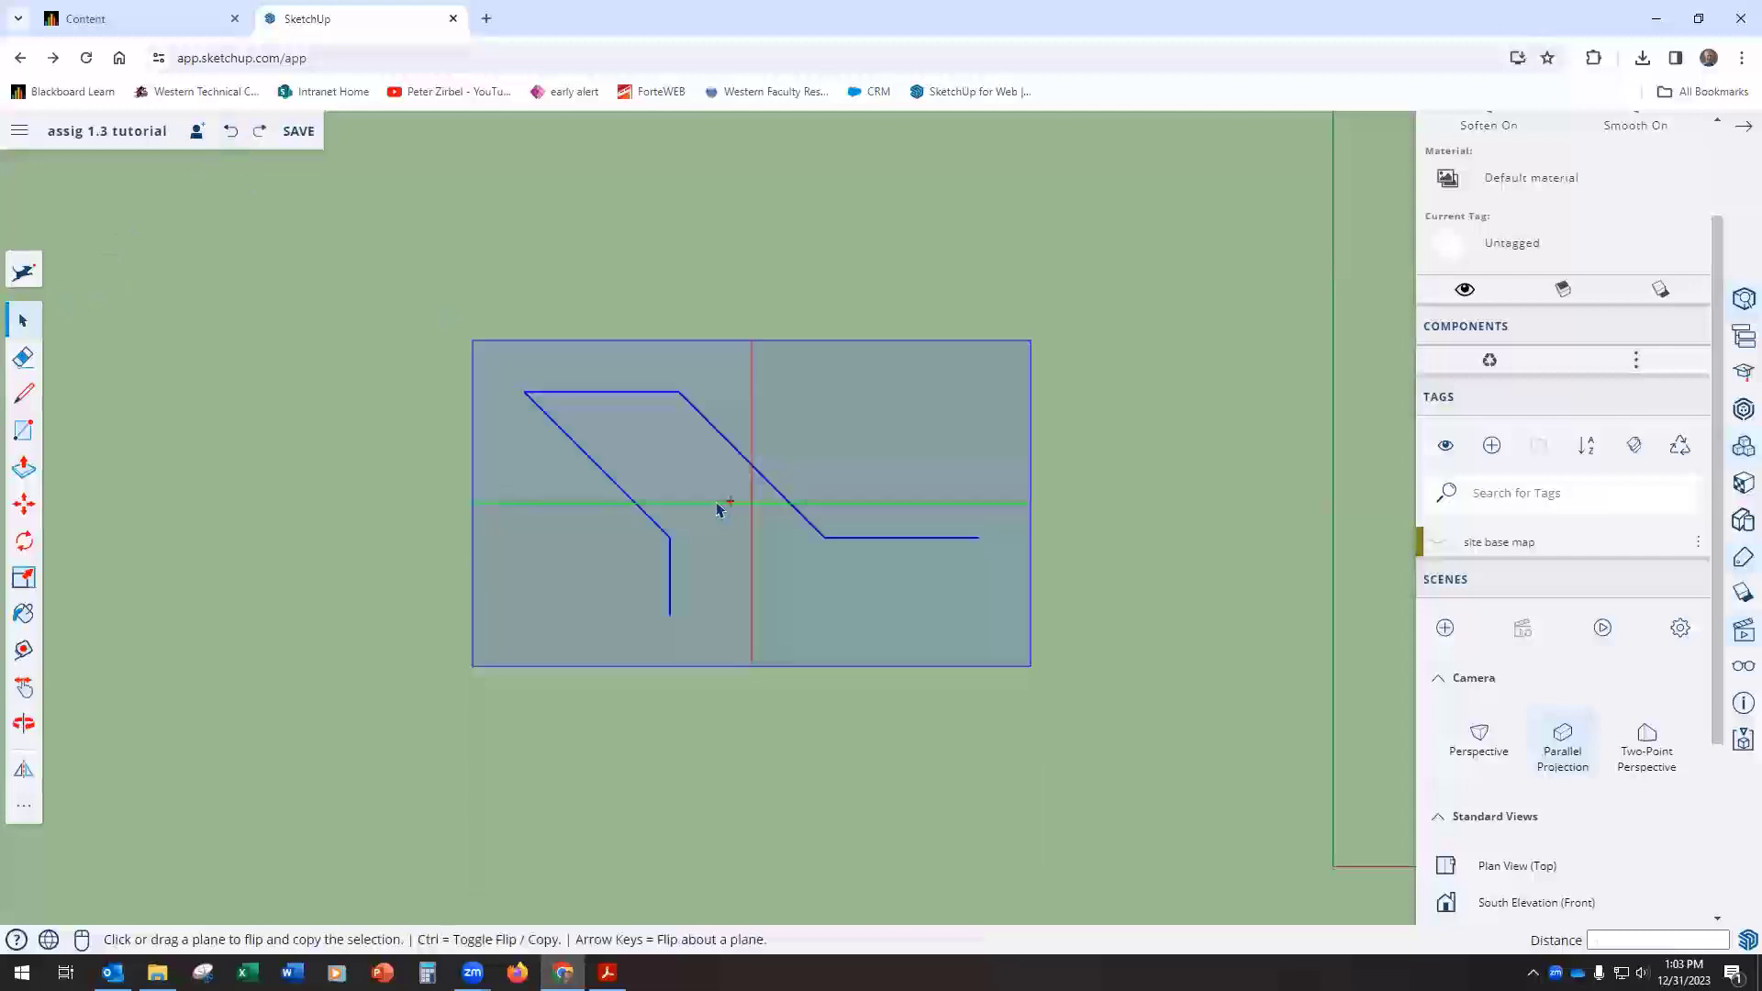
left_click_drag(684, 510, 674, 620)
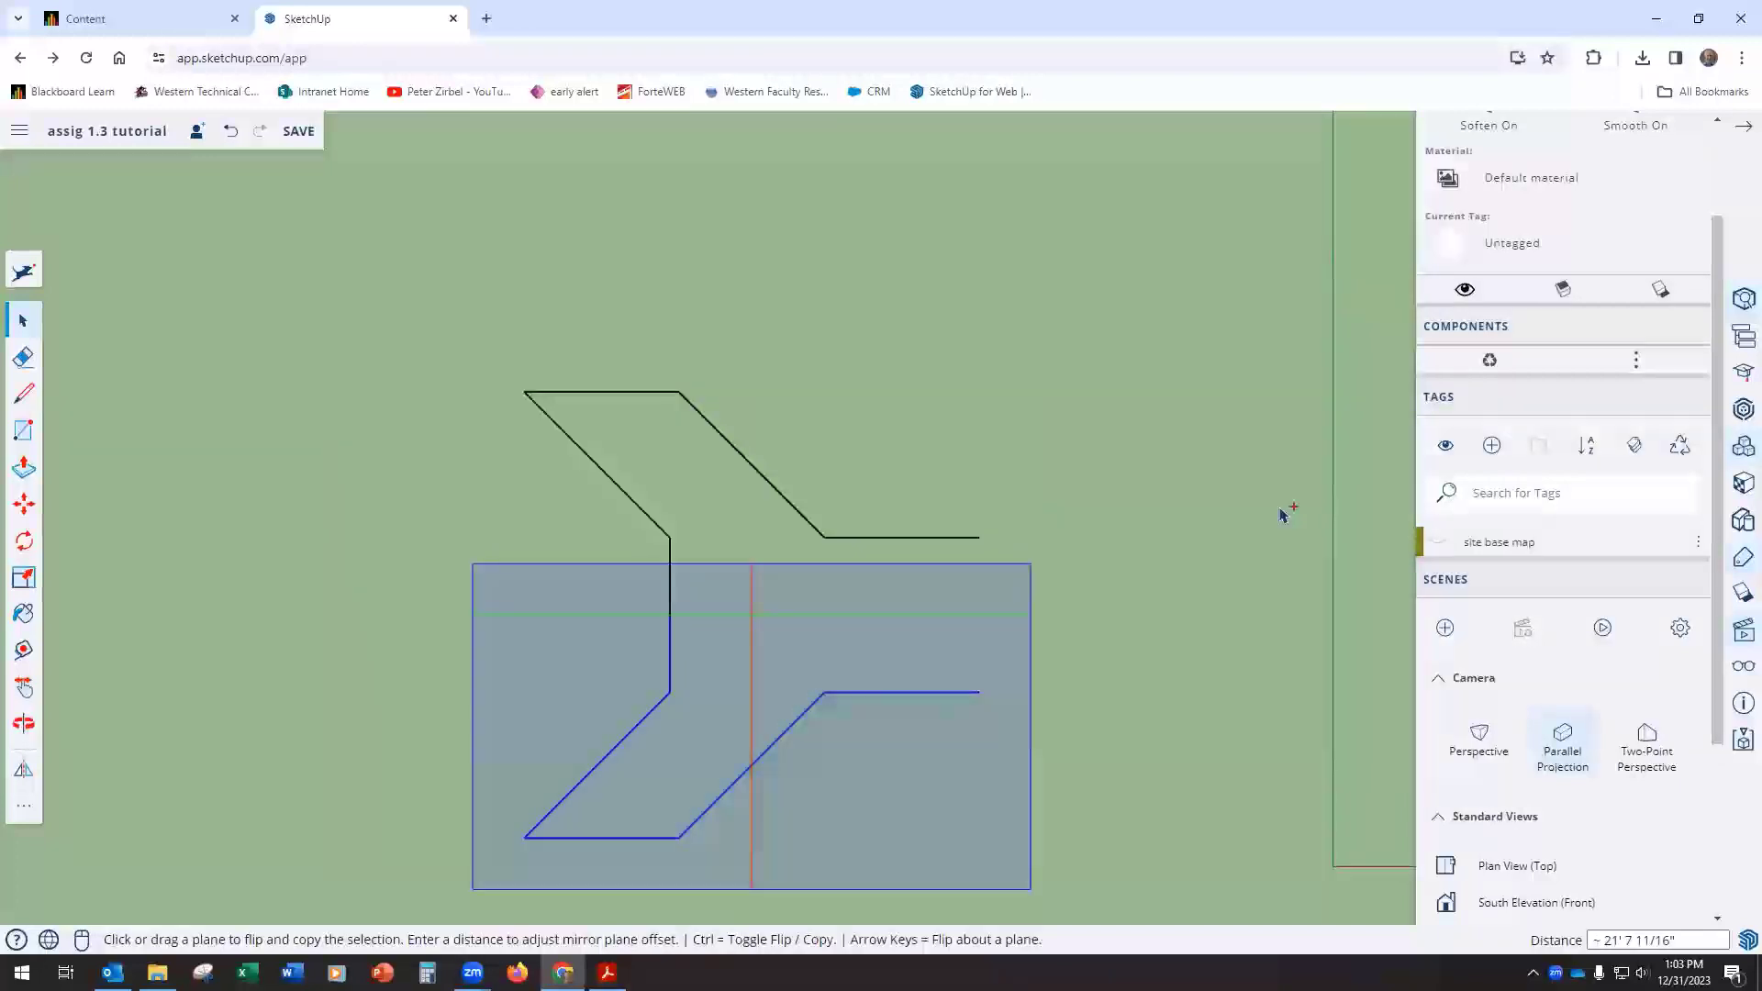
left_click(1282, 514)
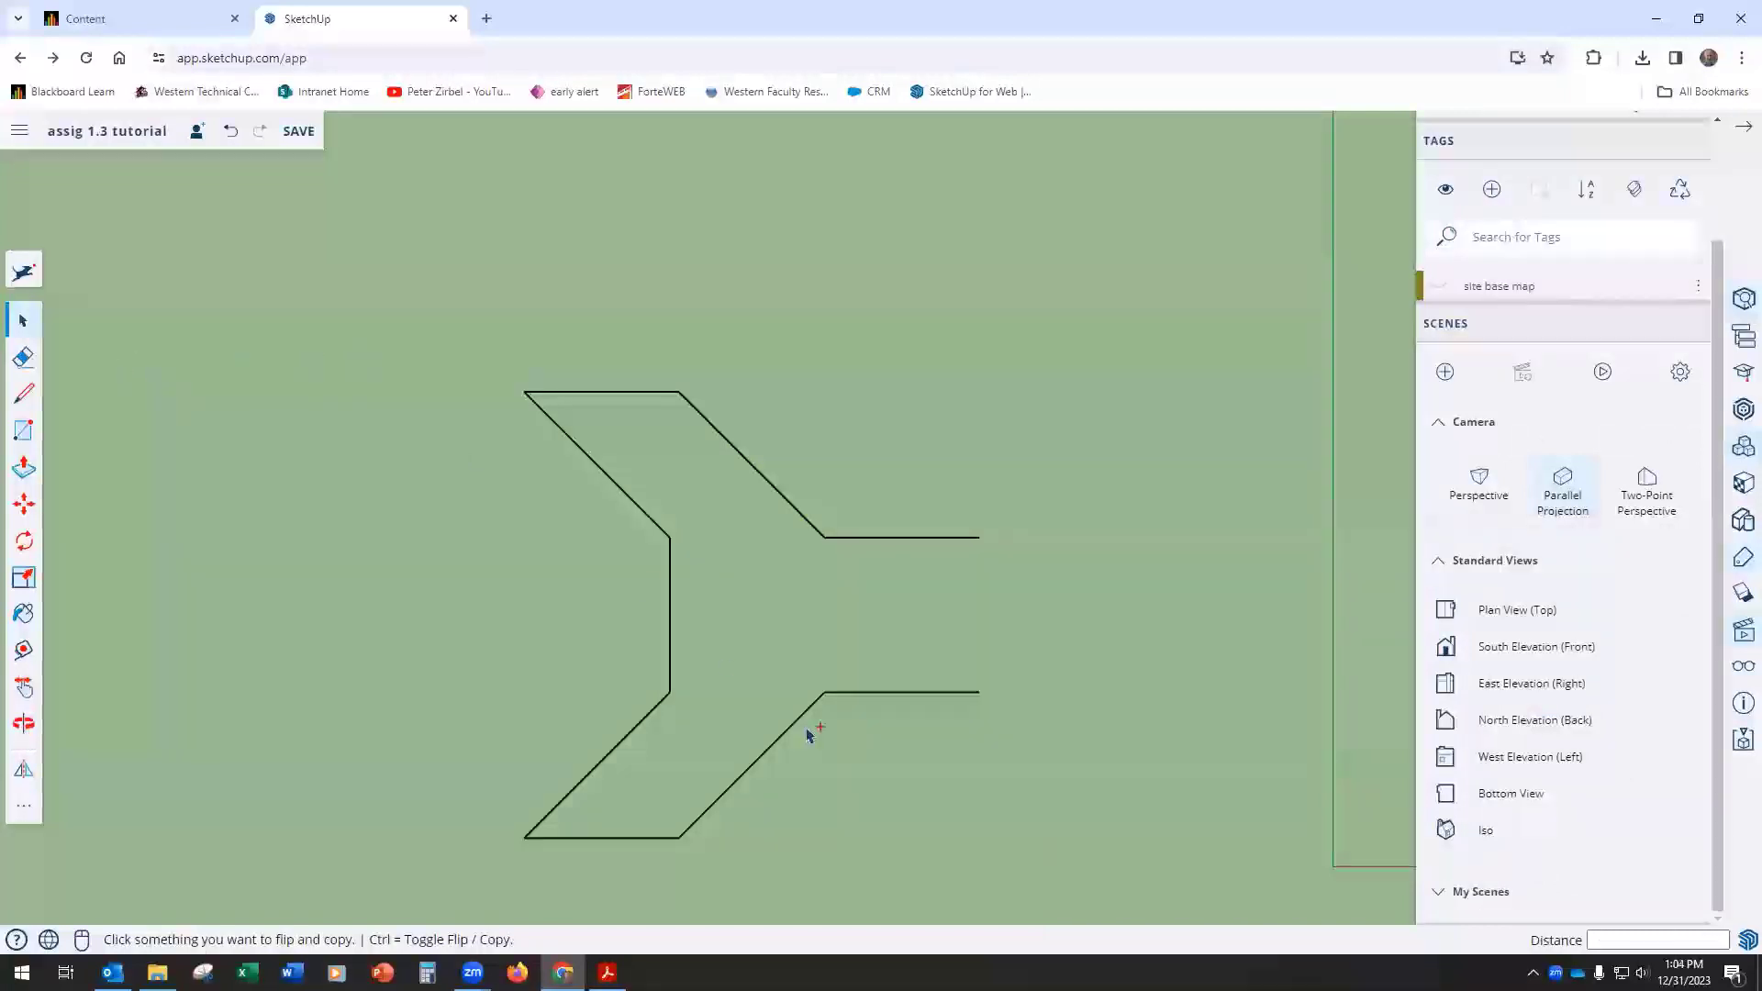
Step: Select the whole half footprint and flip a copy across the red-axis plane placed at the open ends of the middle 30' lines
left_click(23, 321)
left_click_drag(396, 338, 1043, 882)
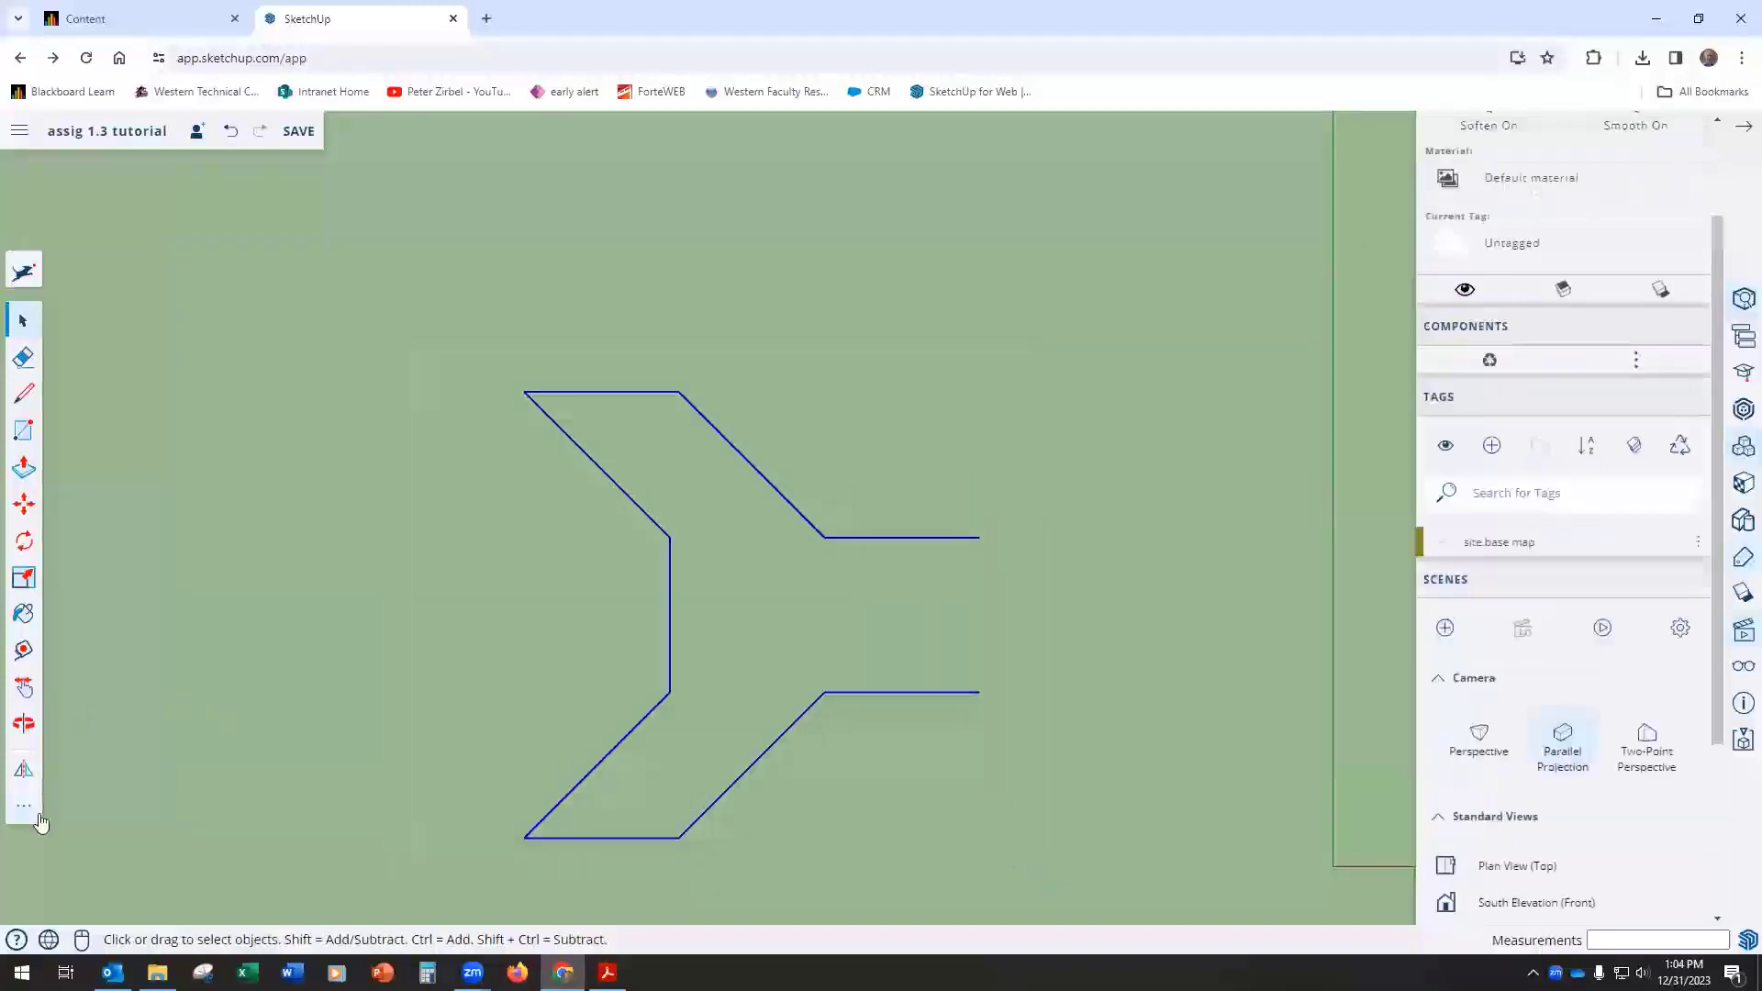
left_click(24, 775)
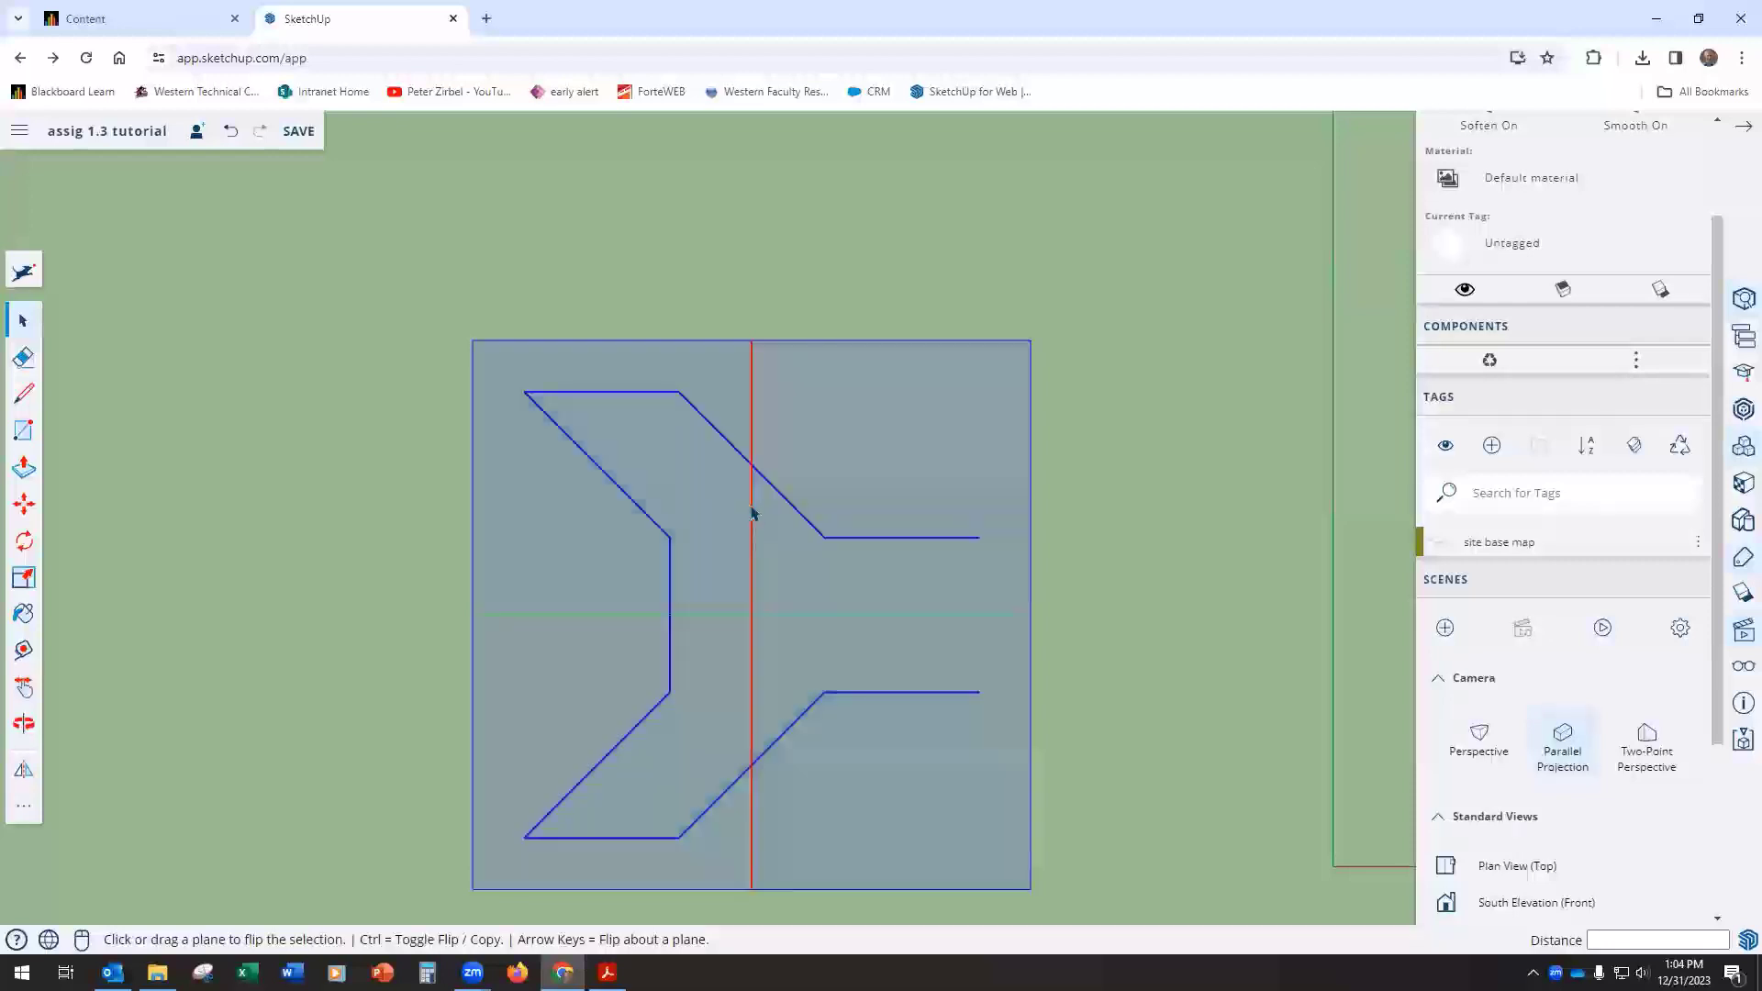
key("ctrl")
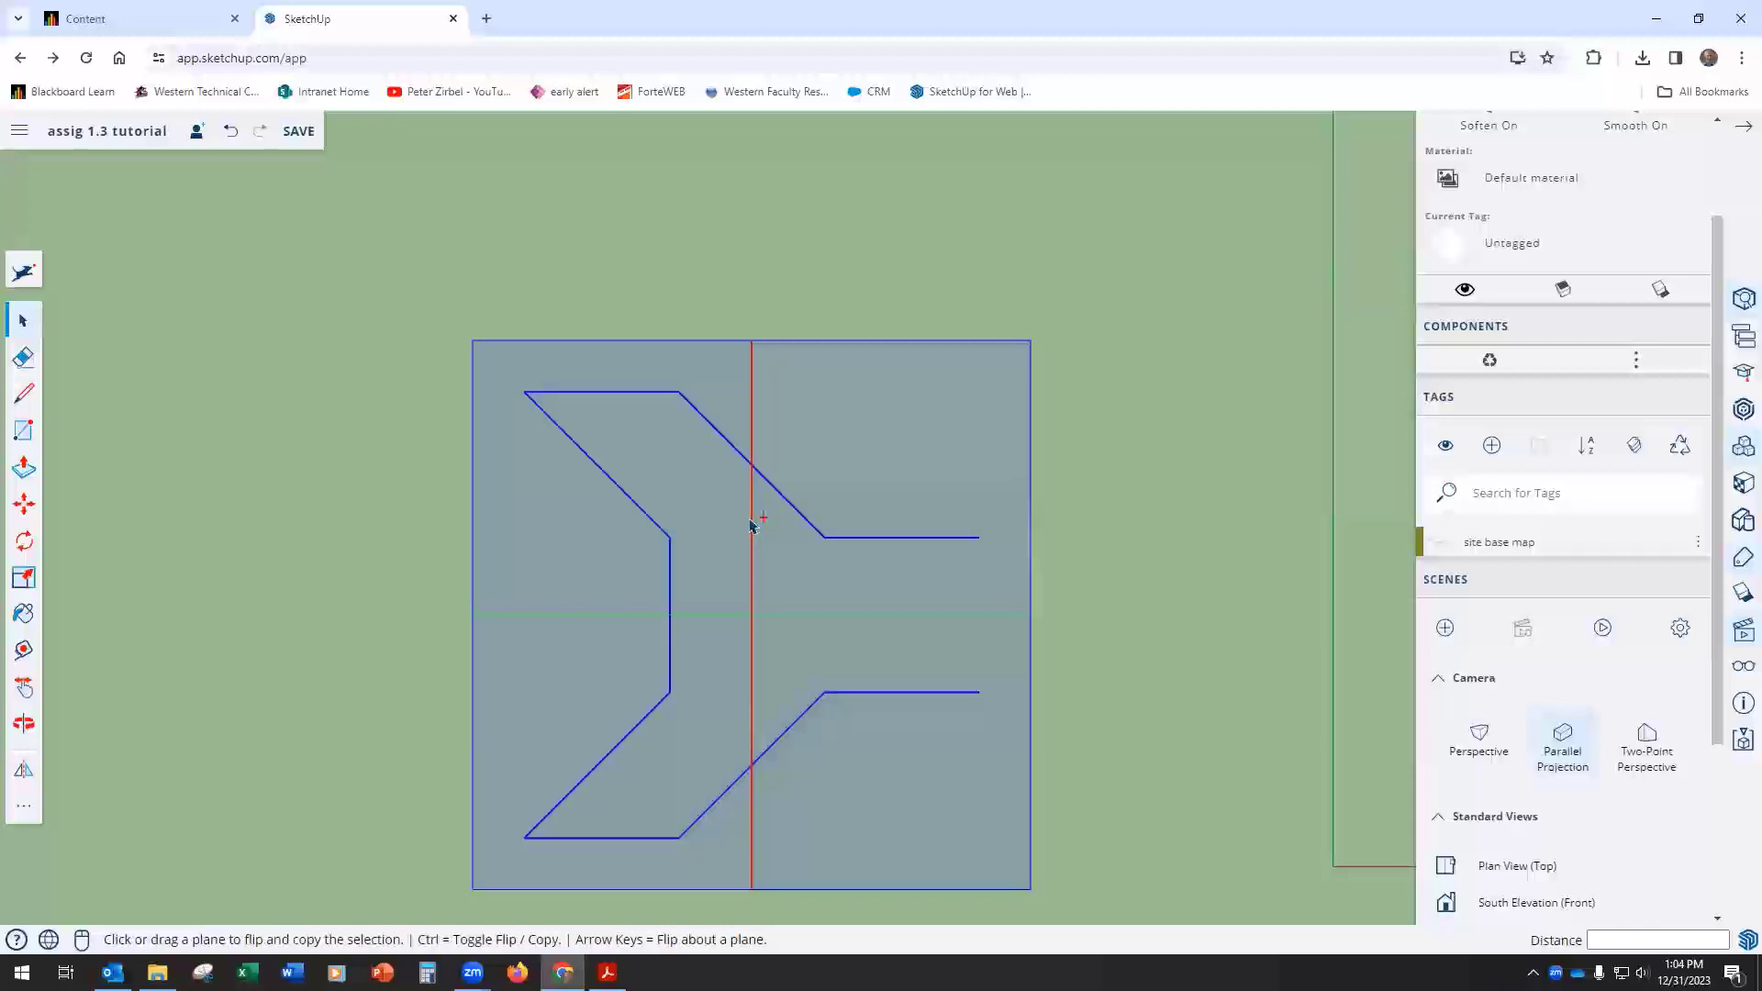
left_click_drag(750, 524, 979, 540)
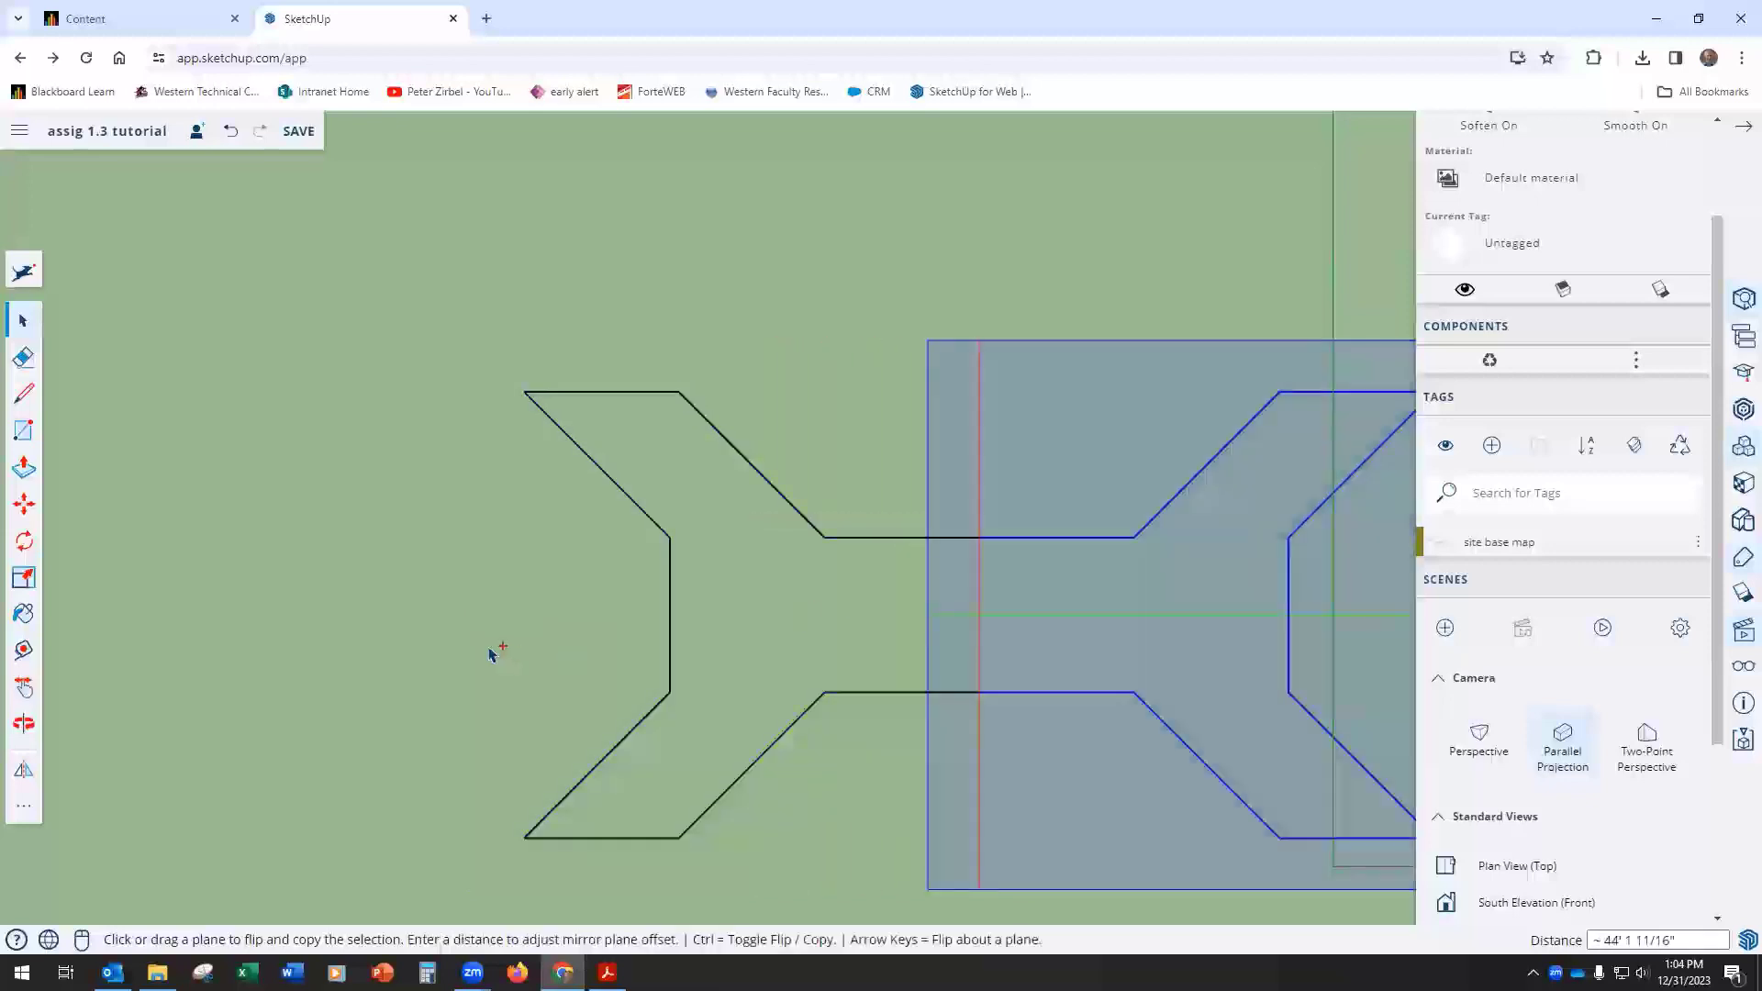
scroll(491, 652, "down", 3)
key("Escape")
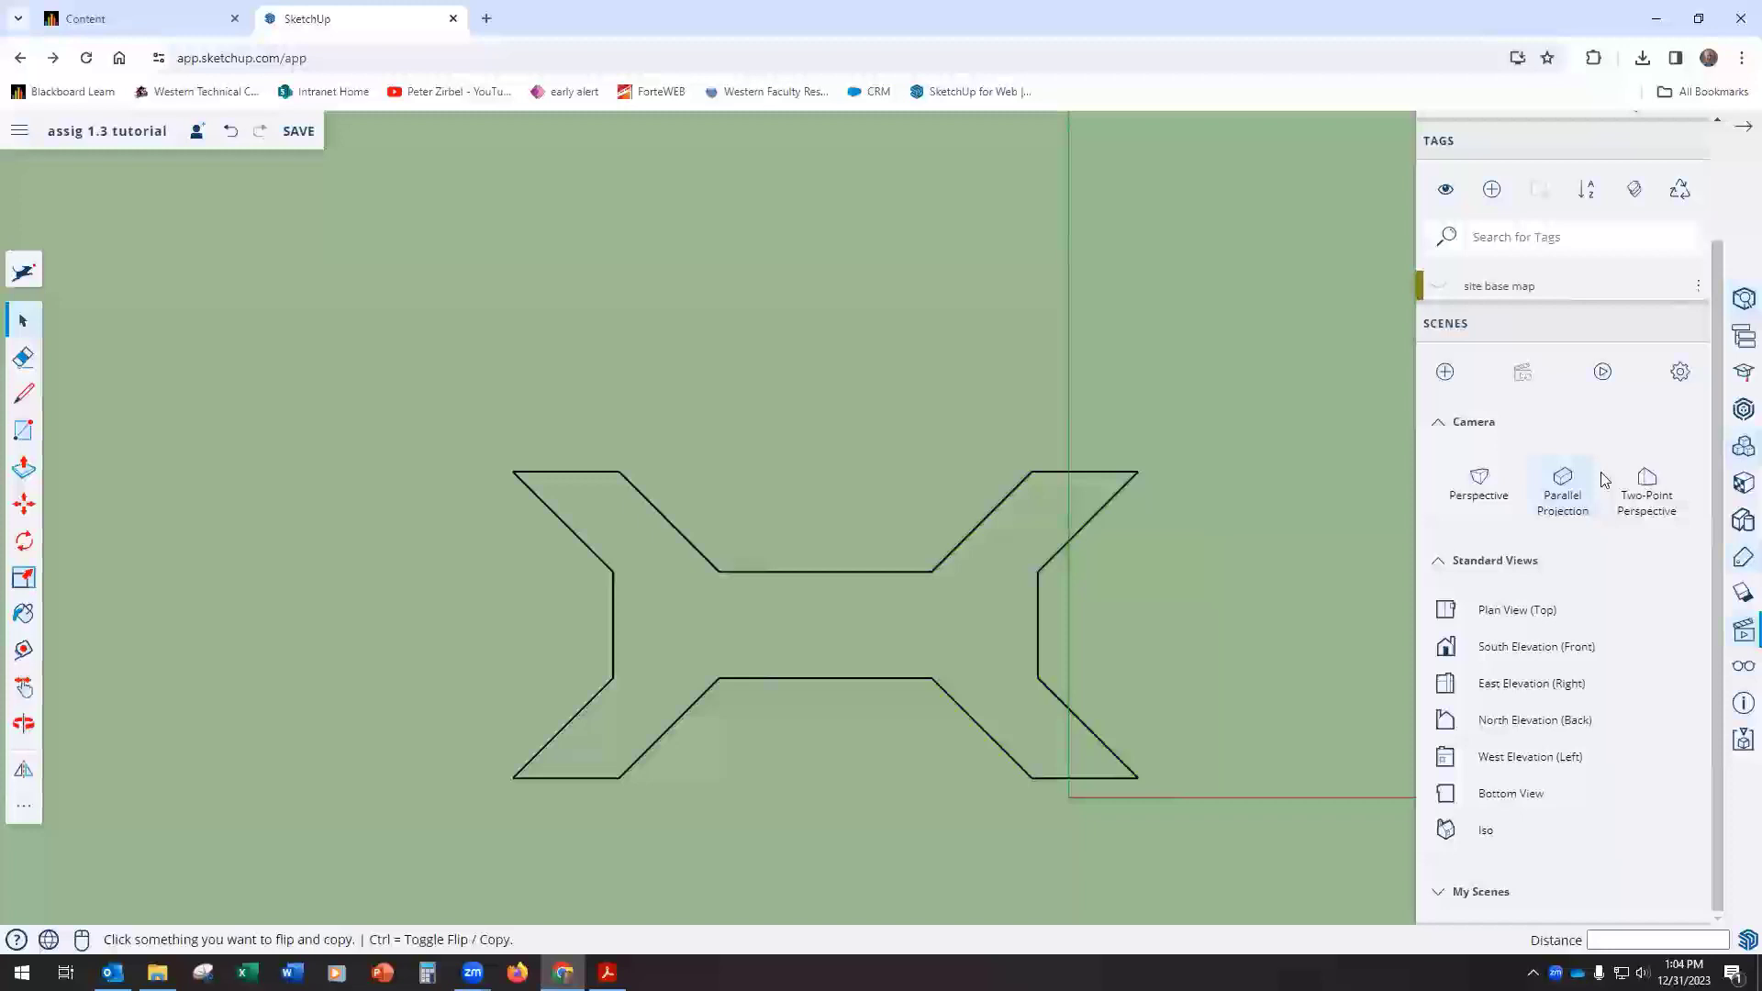
Step: Switch to the isometric view and save the model
left_click(1469, 834)
scroll(912, 610, "up", 3)
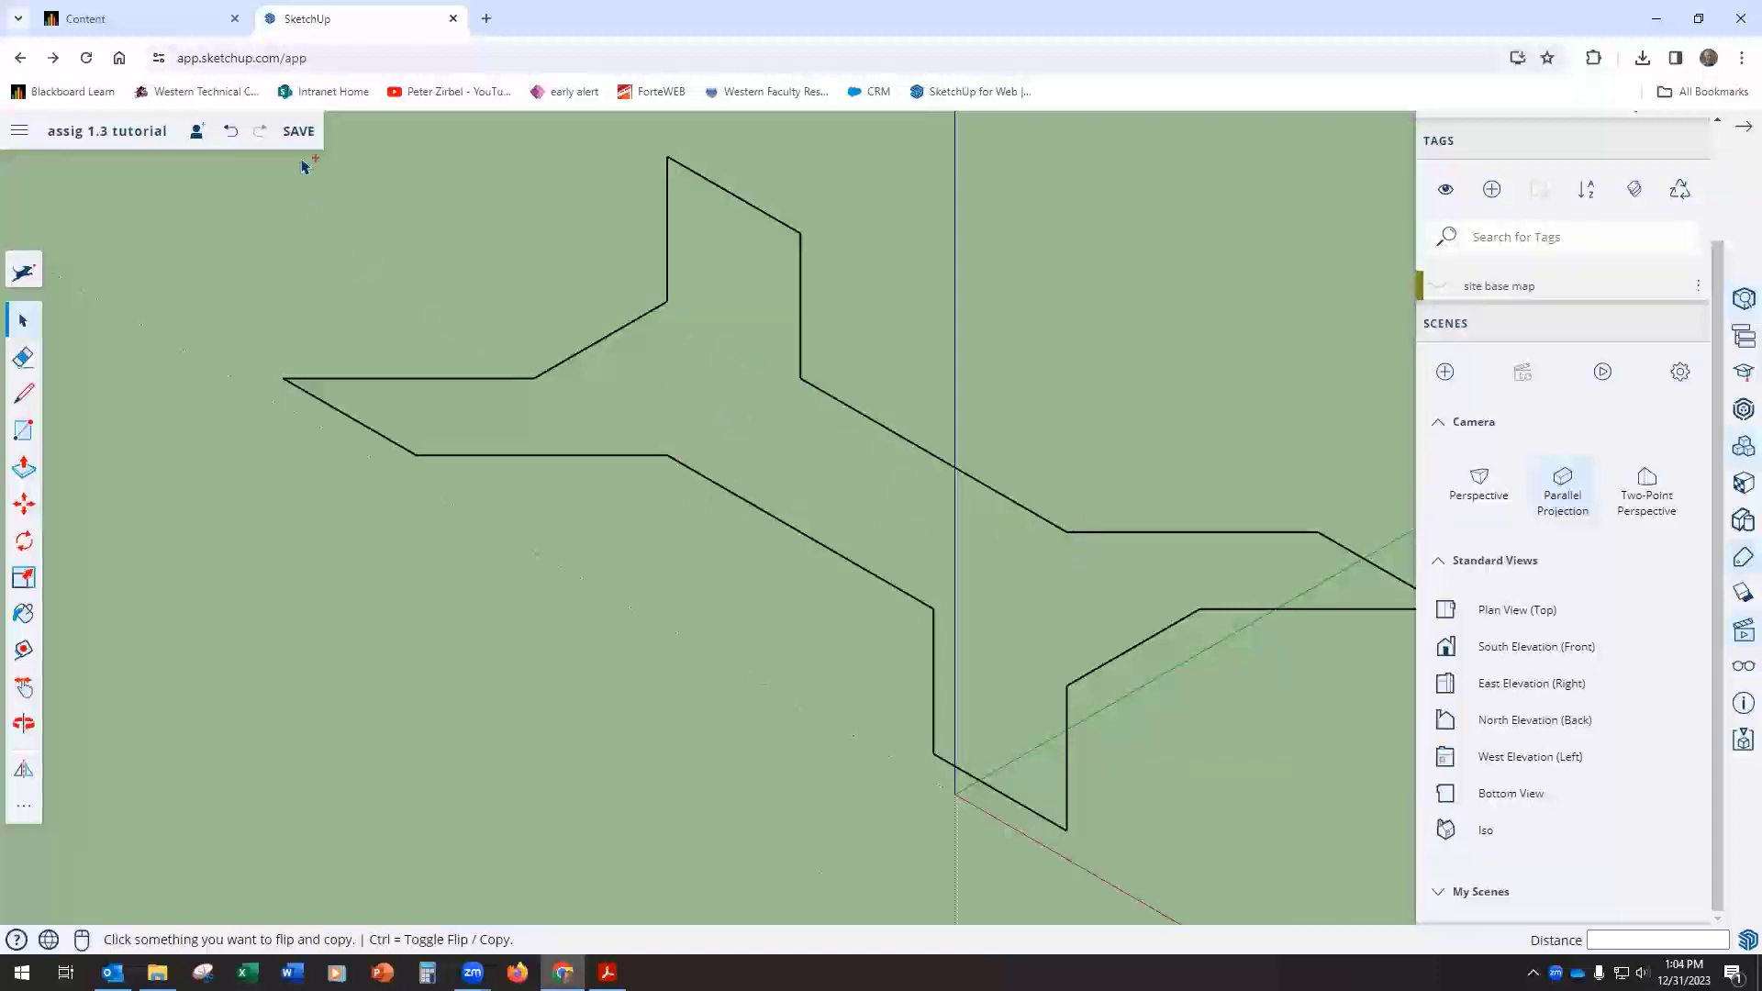
left_click(297, 131)
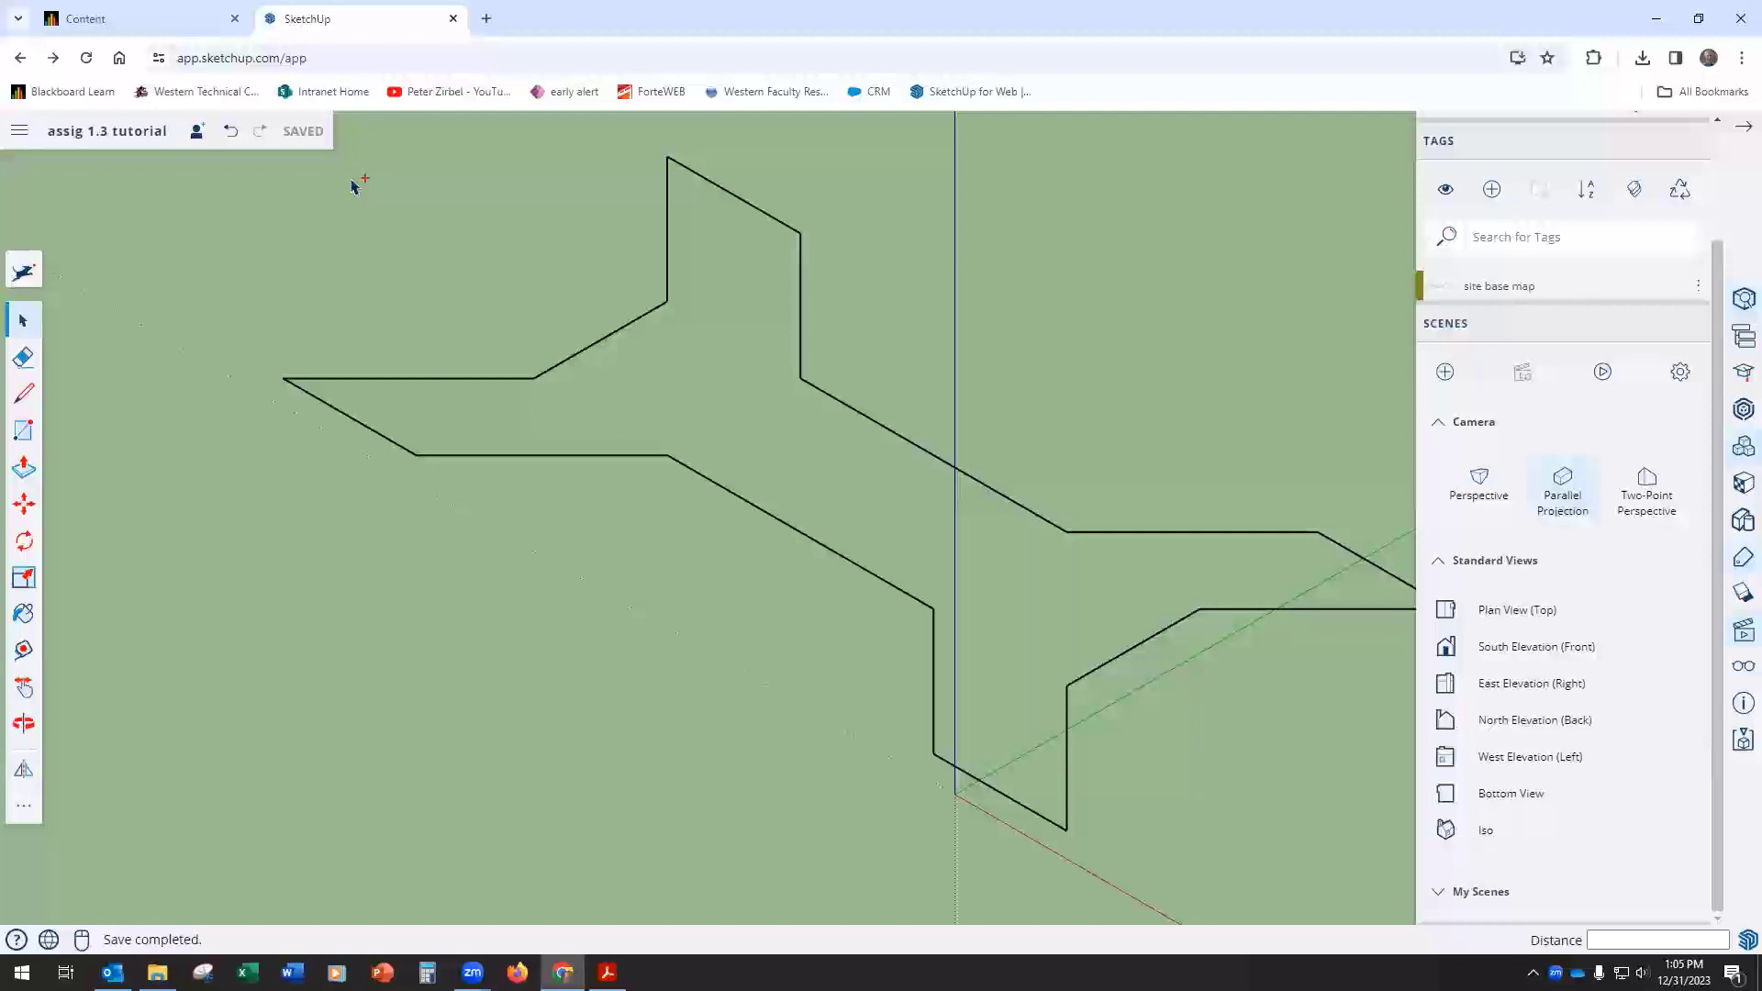
Step: Draw a line across the footprint's middle section between two opposite inner corners to form the face, and erase that dividing line
left_click(23, 393)
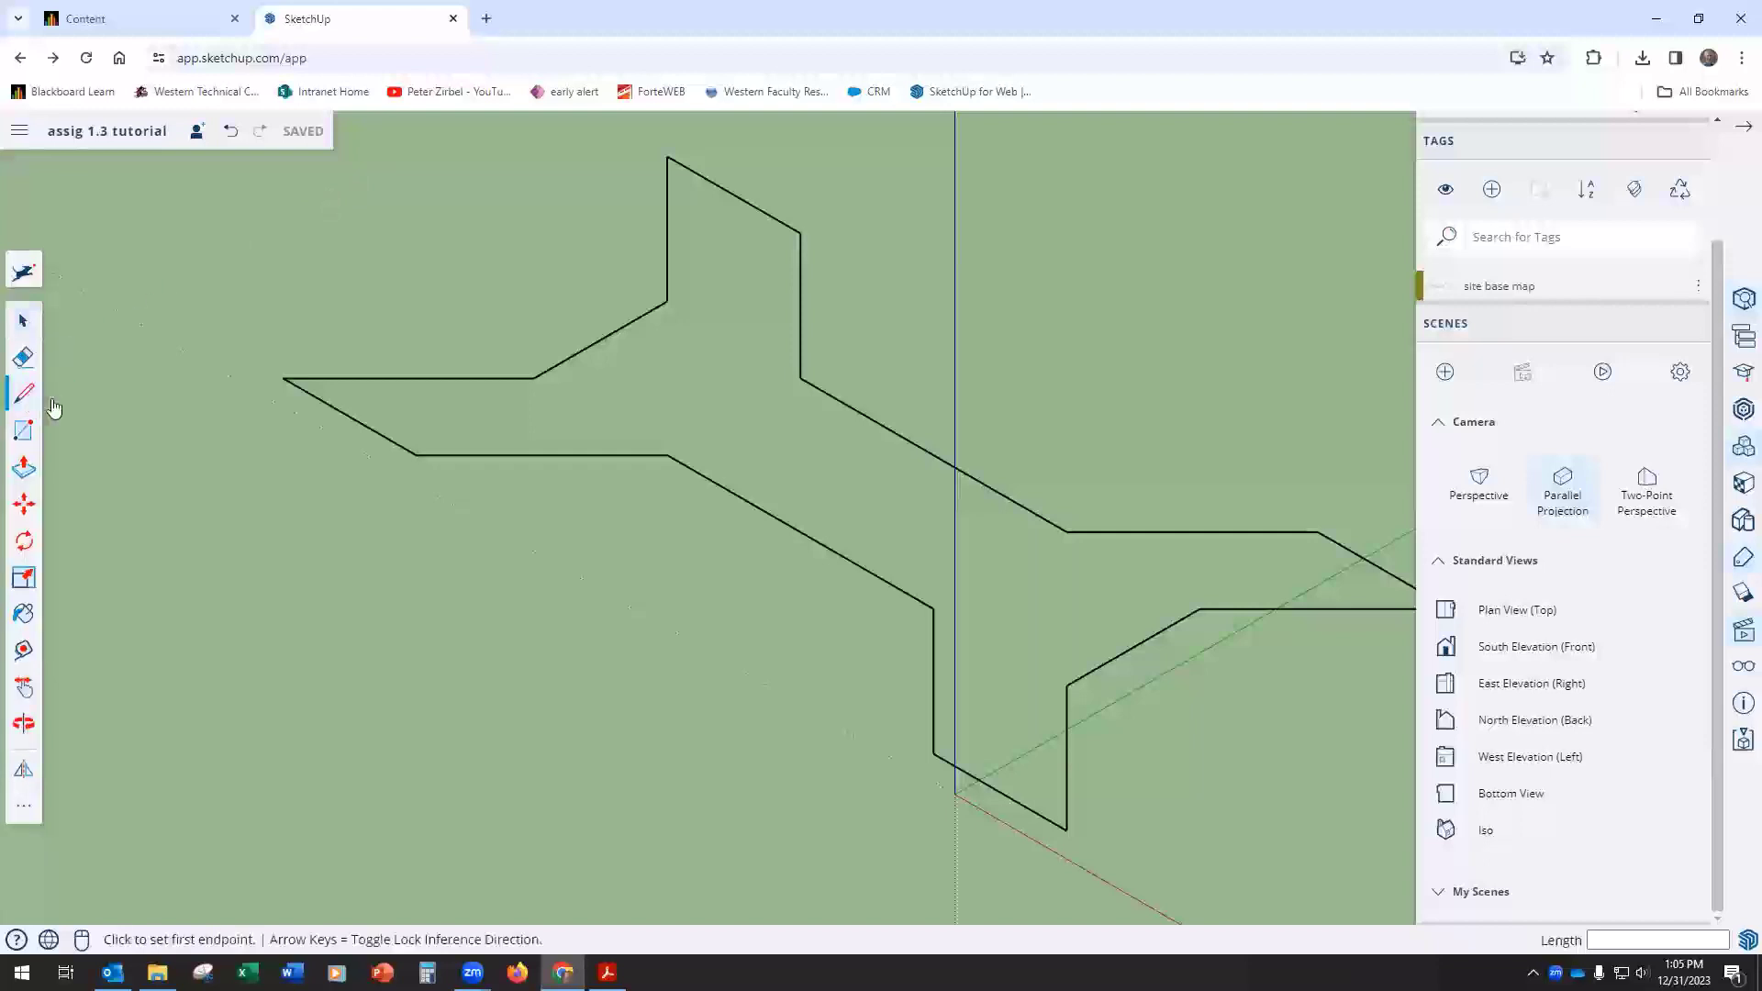
left_click(671, 452)
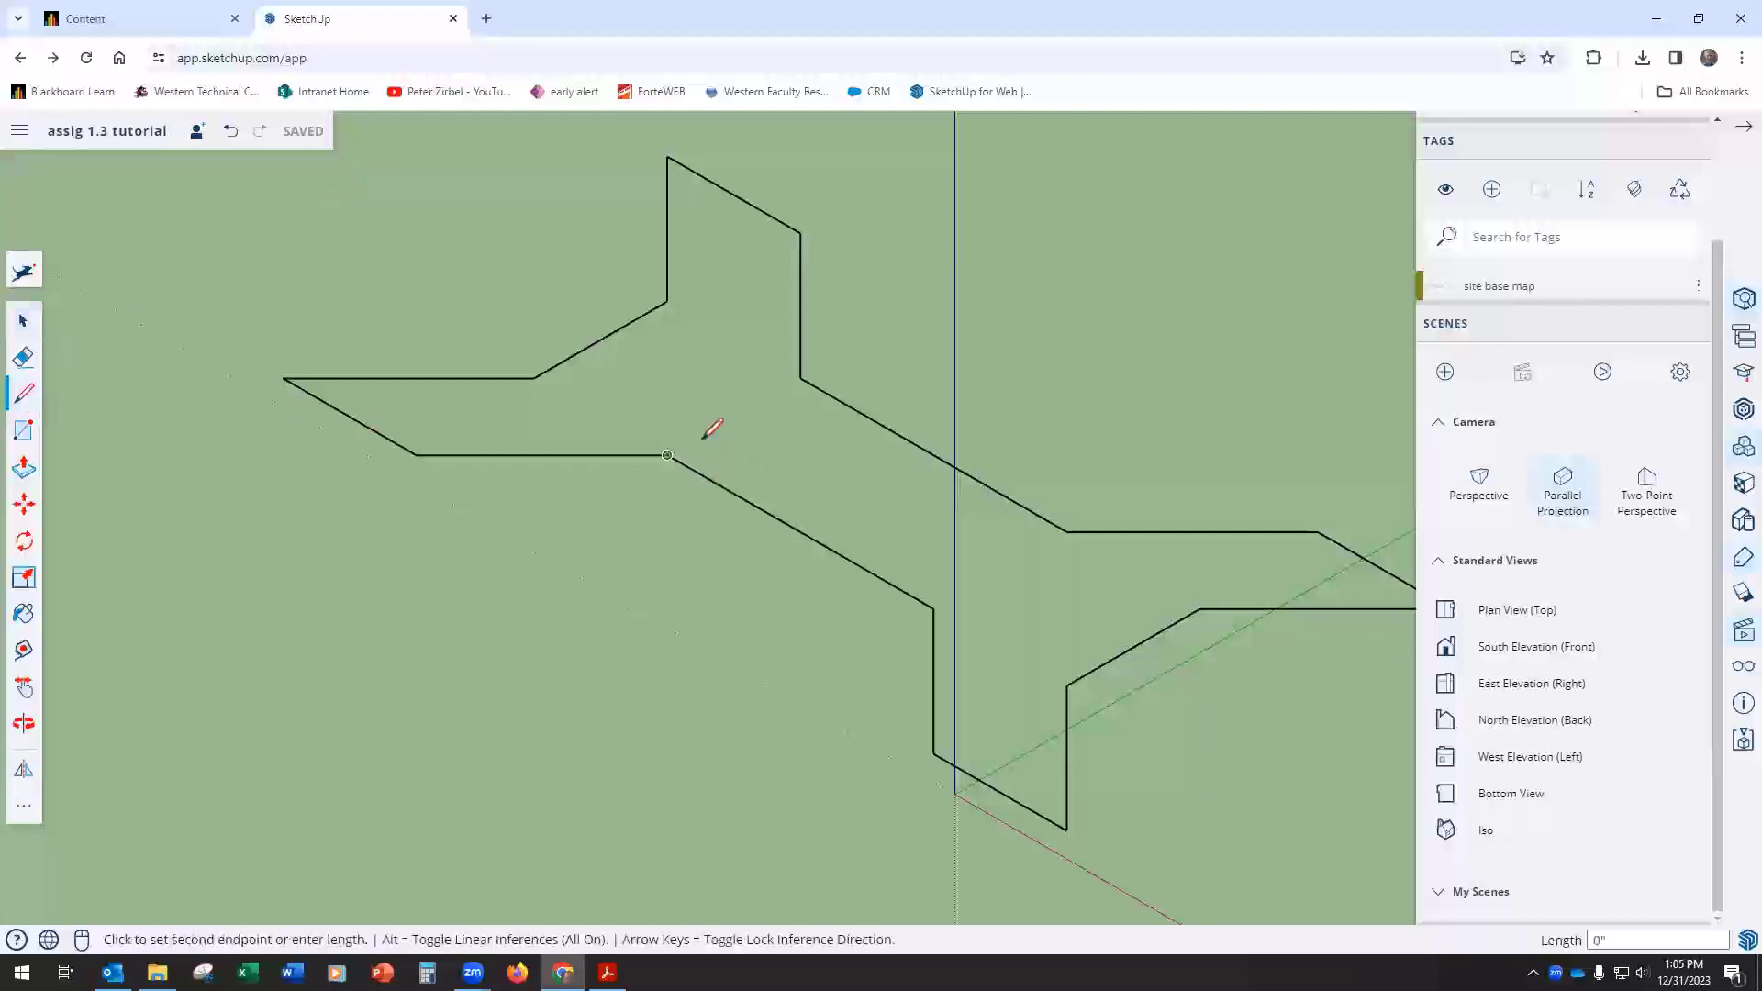
left_click(800, 378)
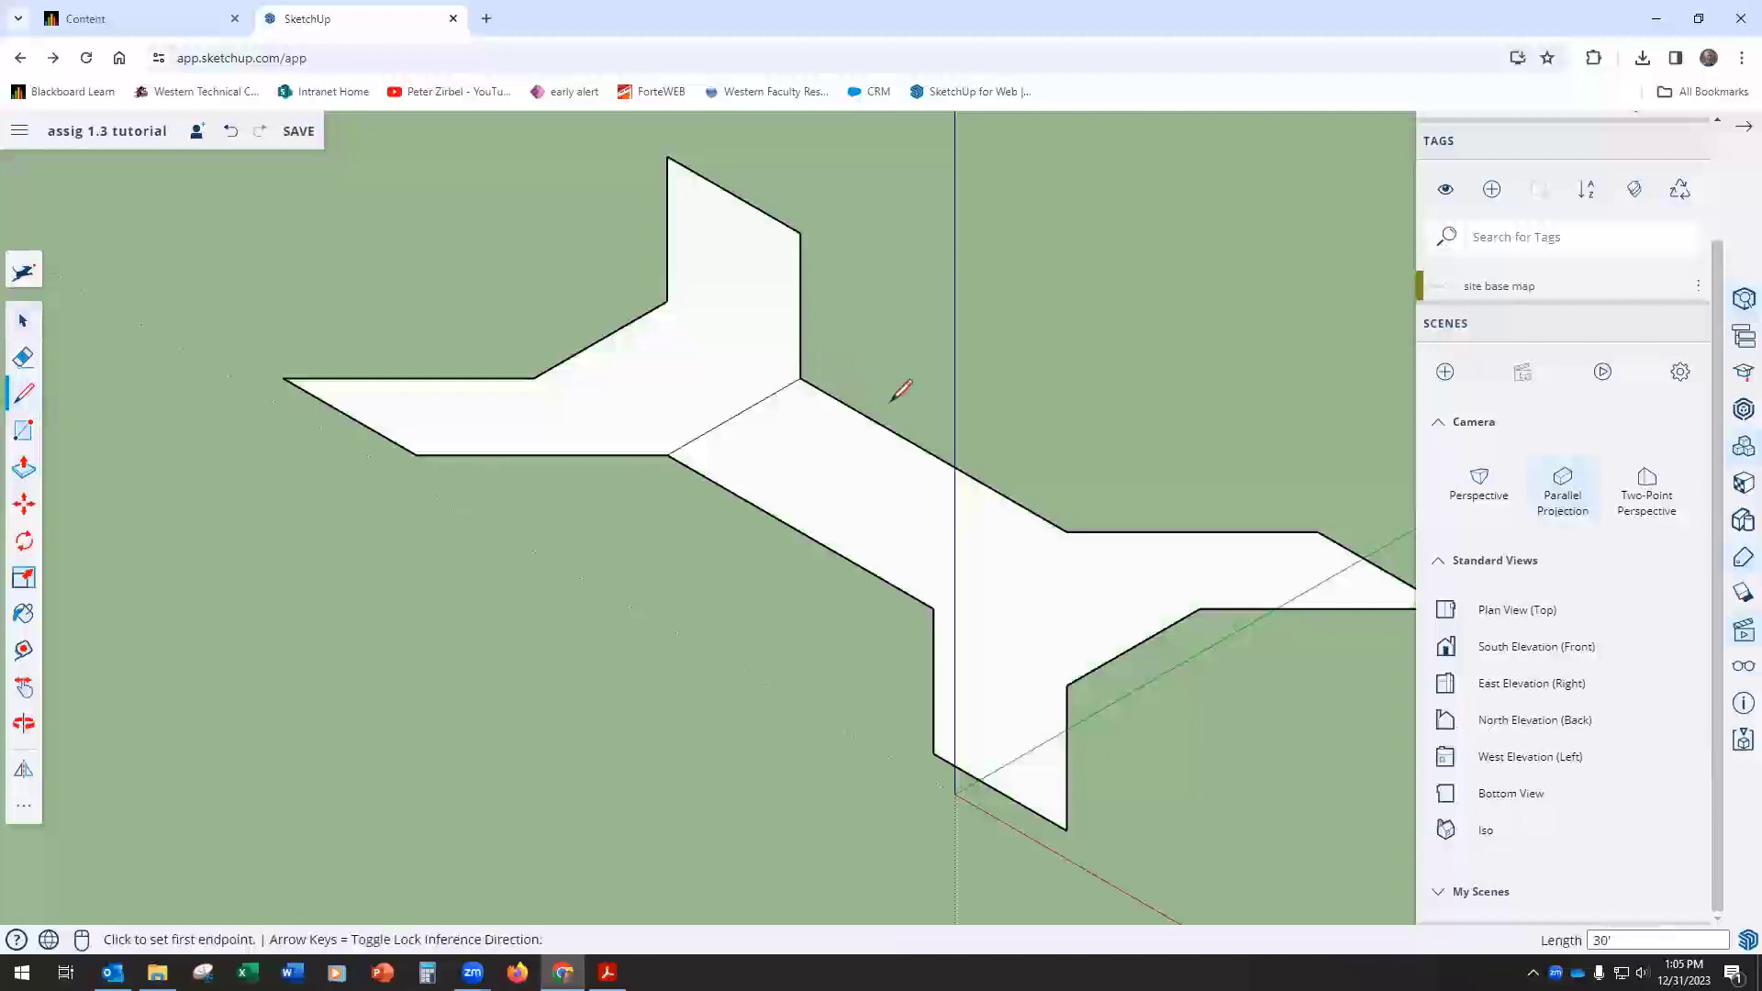
left_click(24, 360)
left_click(737, 406)
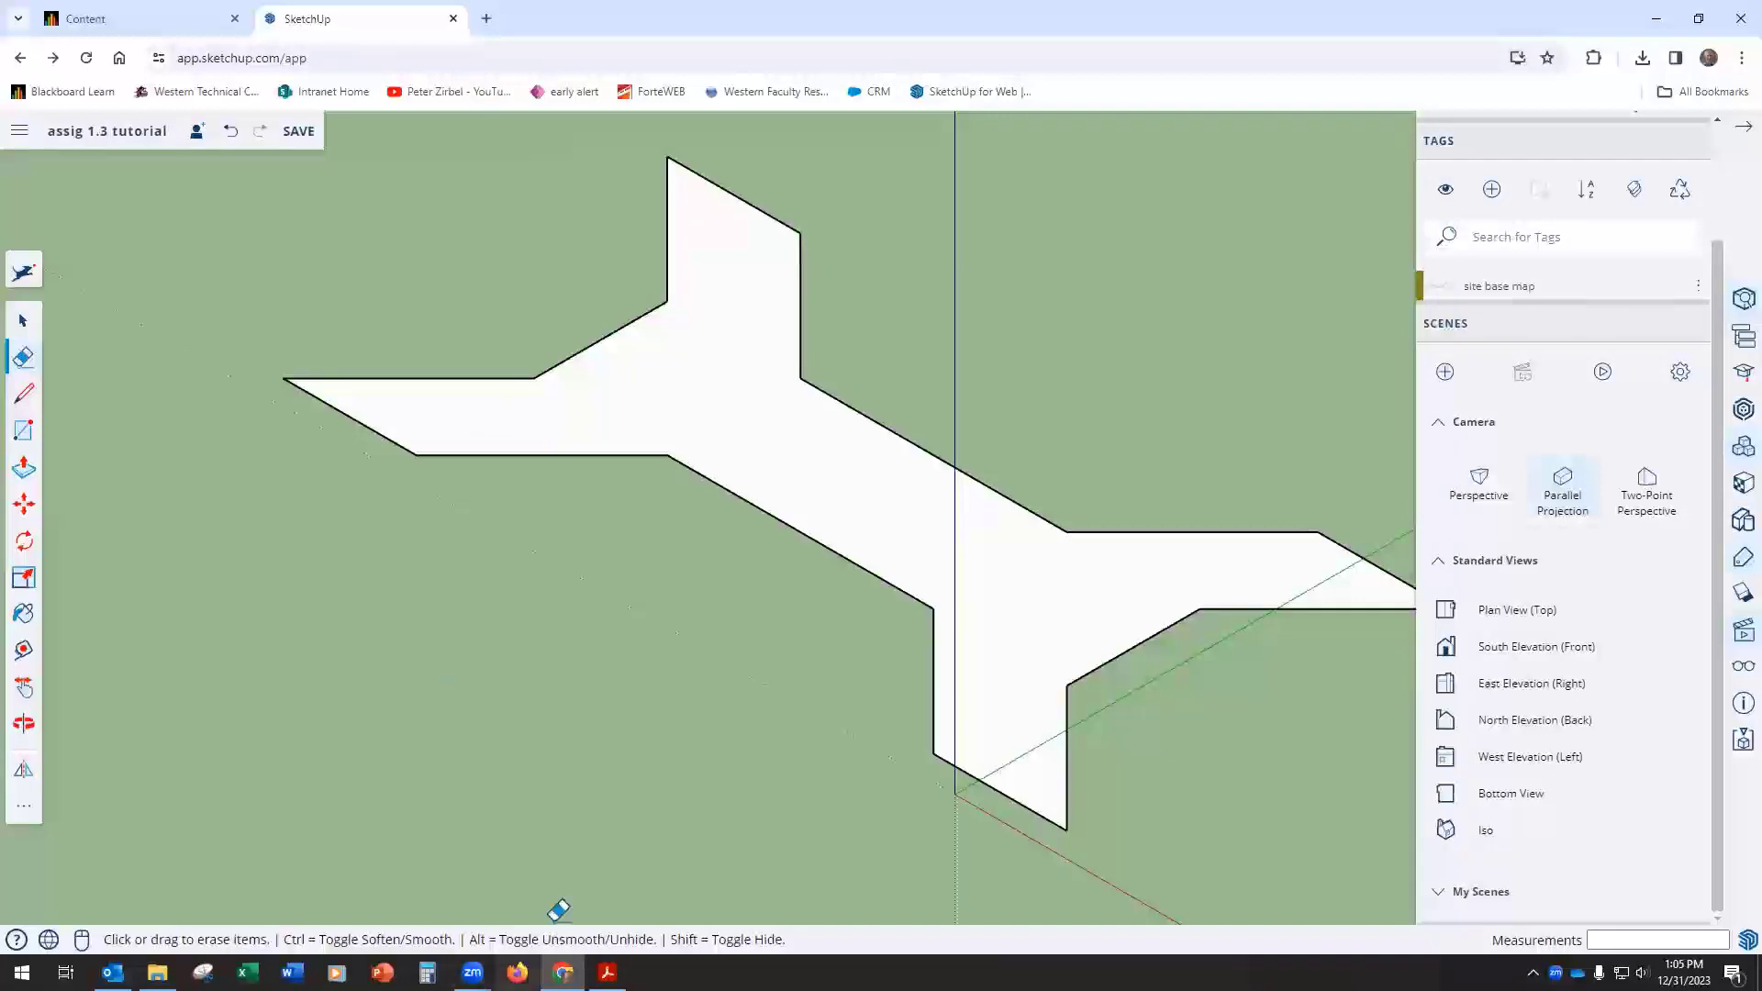
key("space")
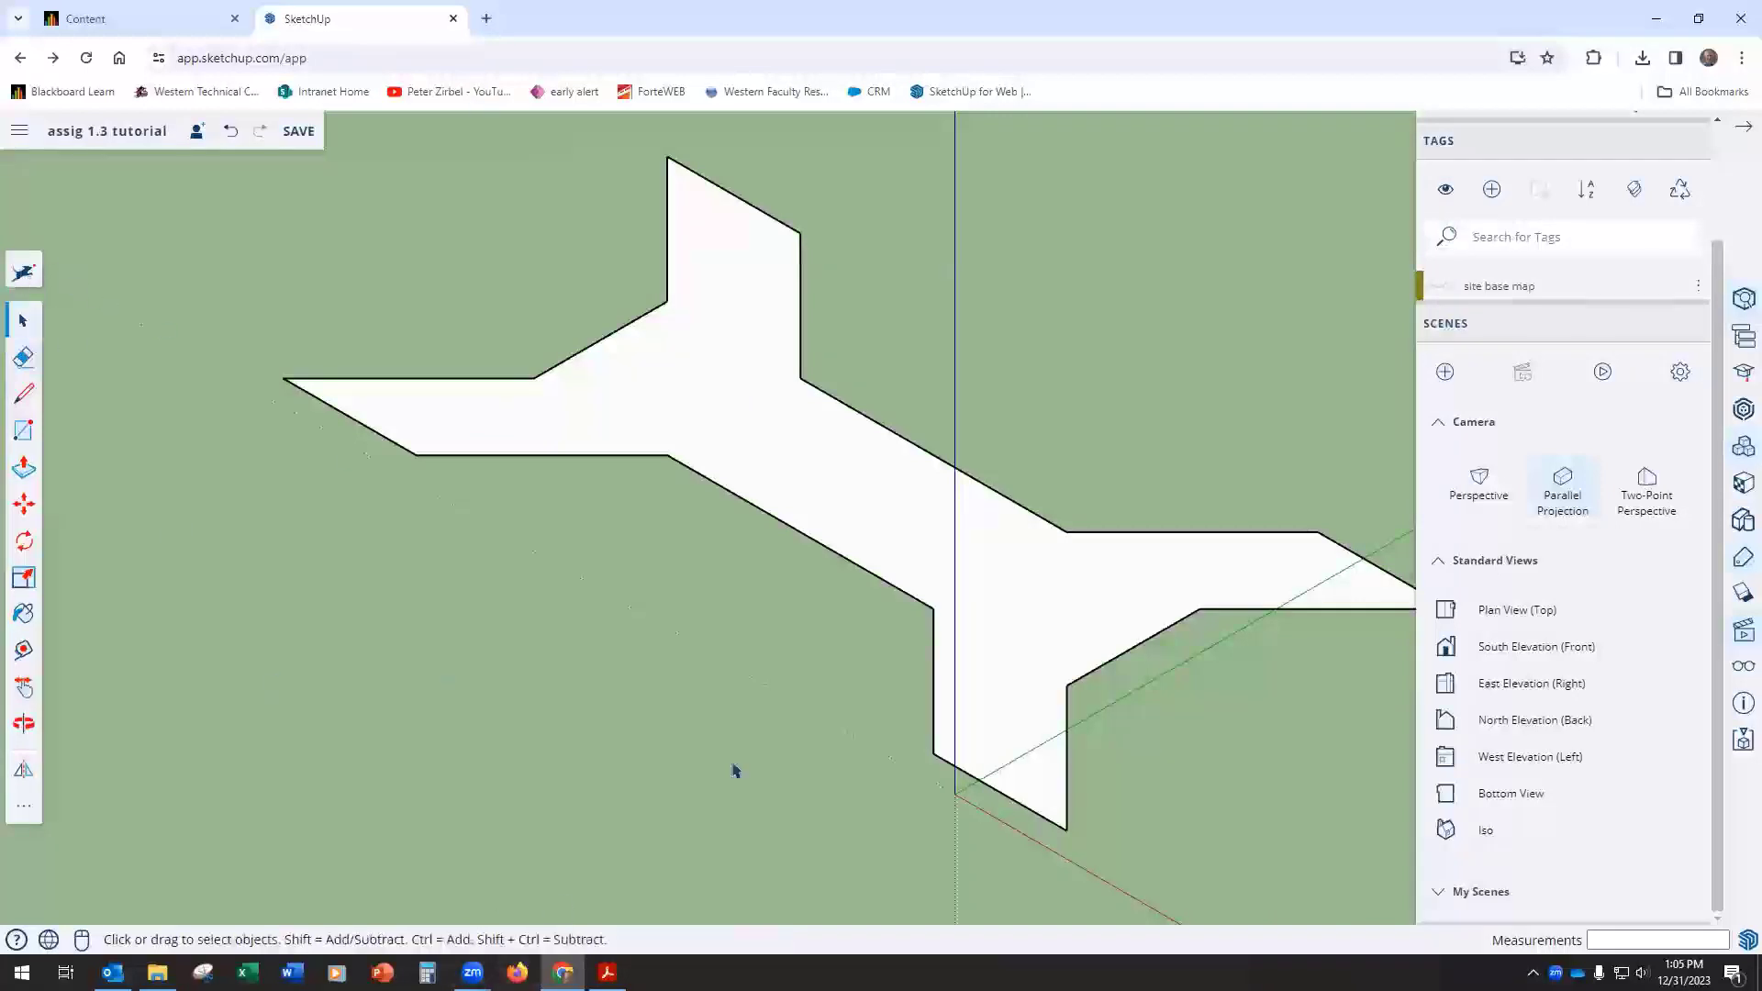
Step: Review the building requirements below the footprint drawing in the assignment PDF and return to the model
left_click(613, 957)
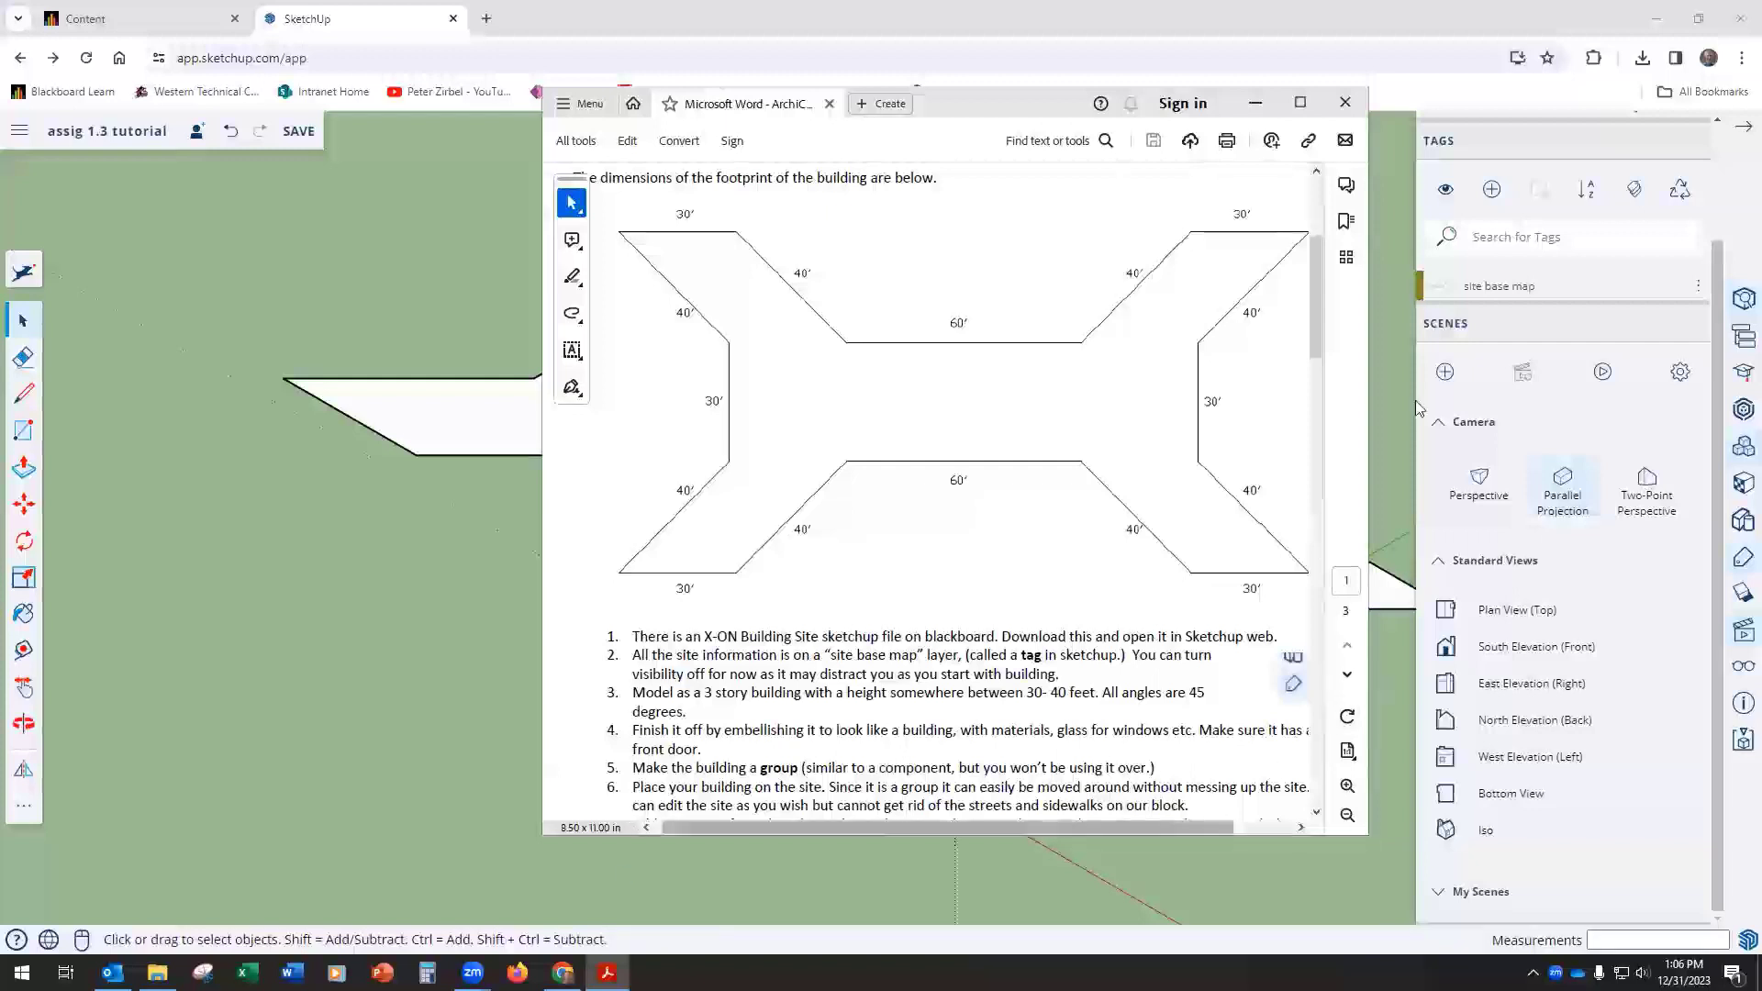
left_click(1257, 103)
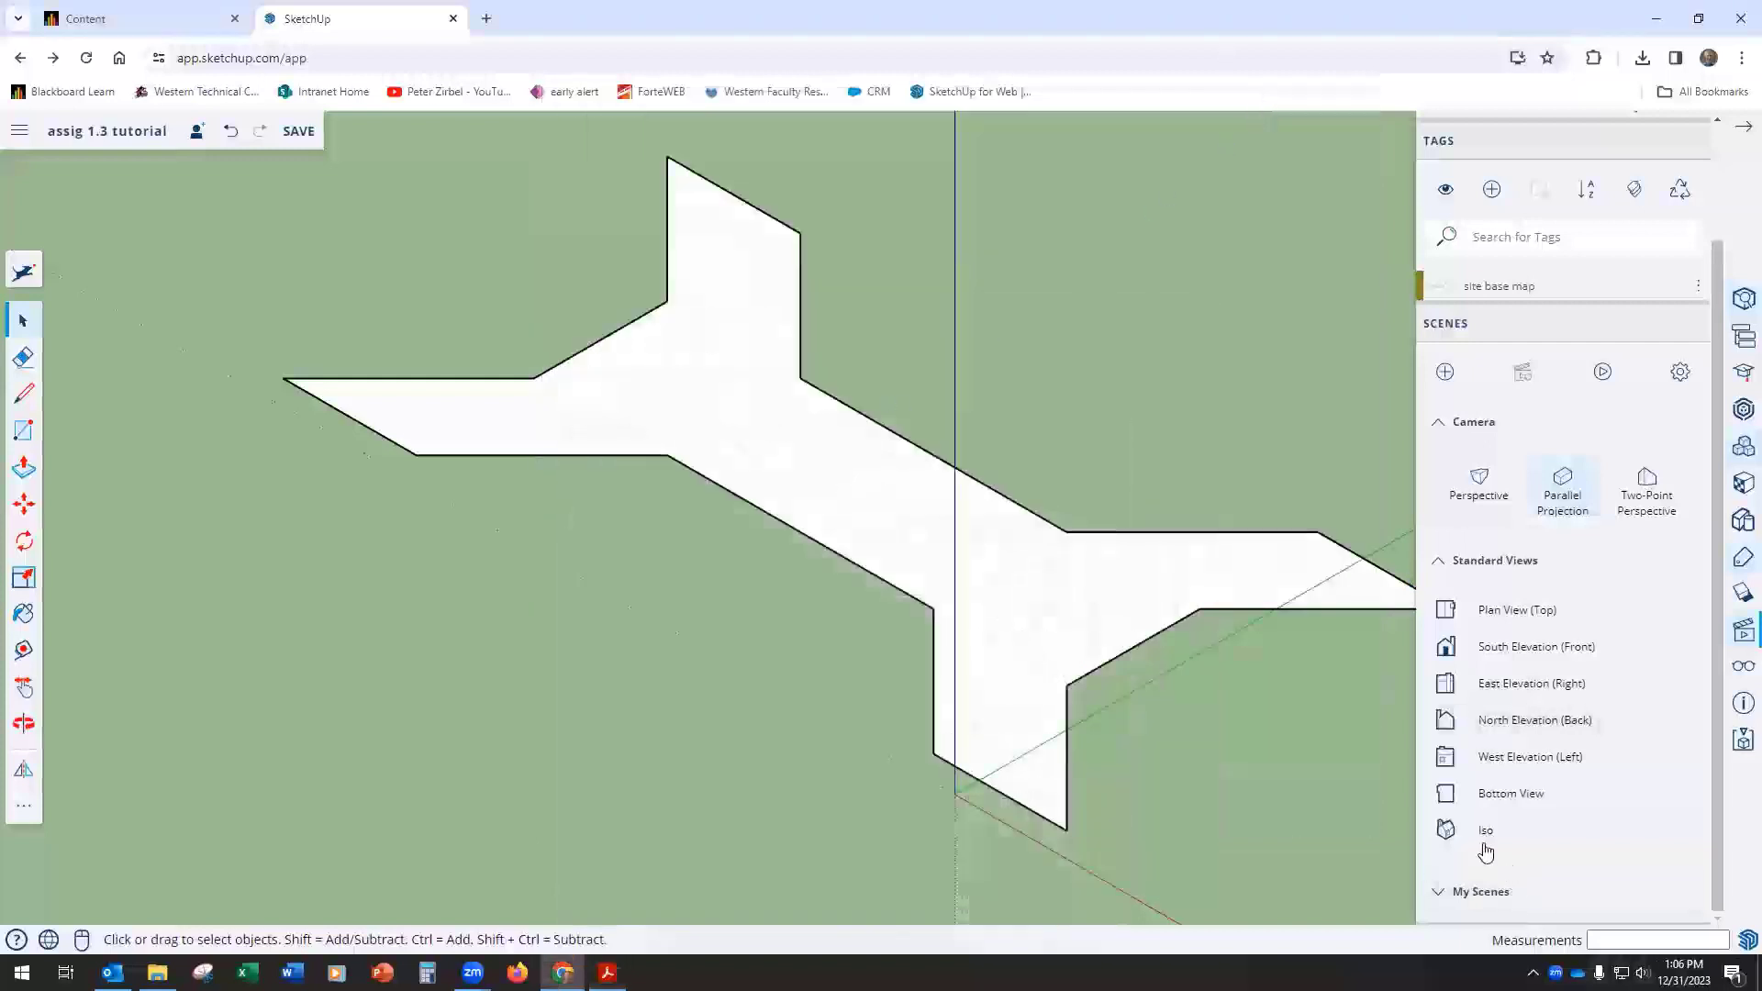
Step: Push/Pull the building footprint face up 36' to form the three-story volume
left_click(717, 438)
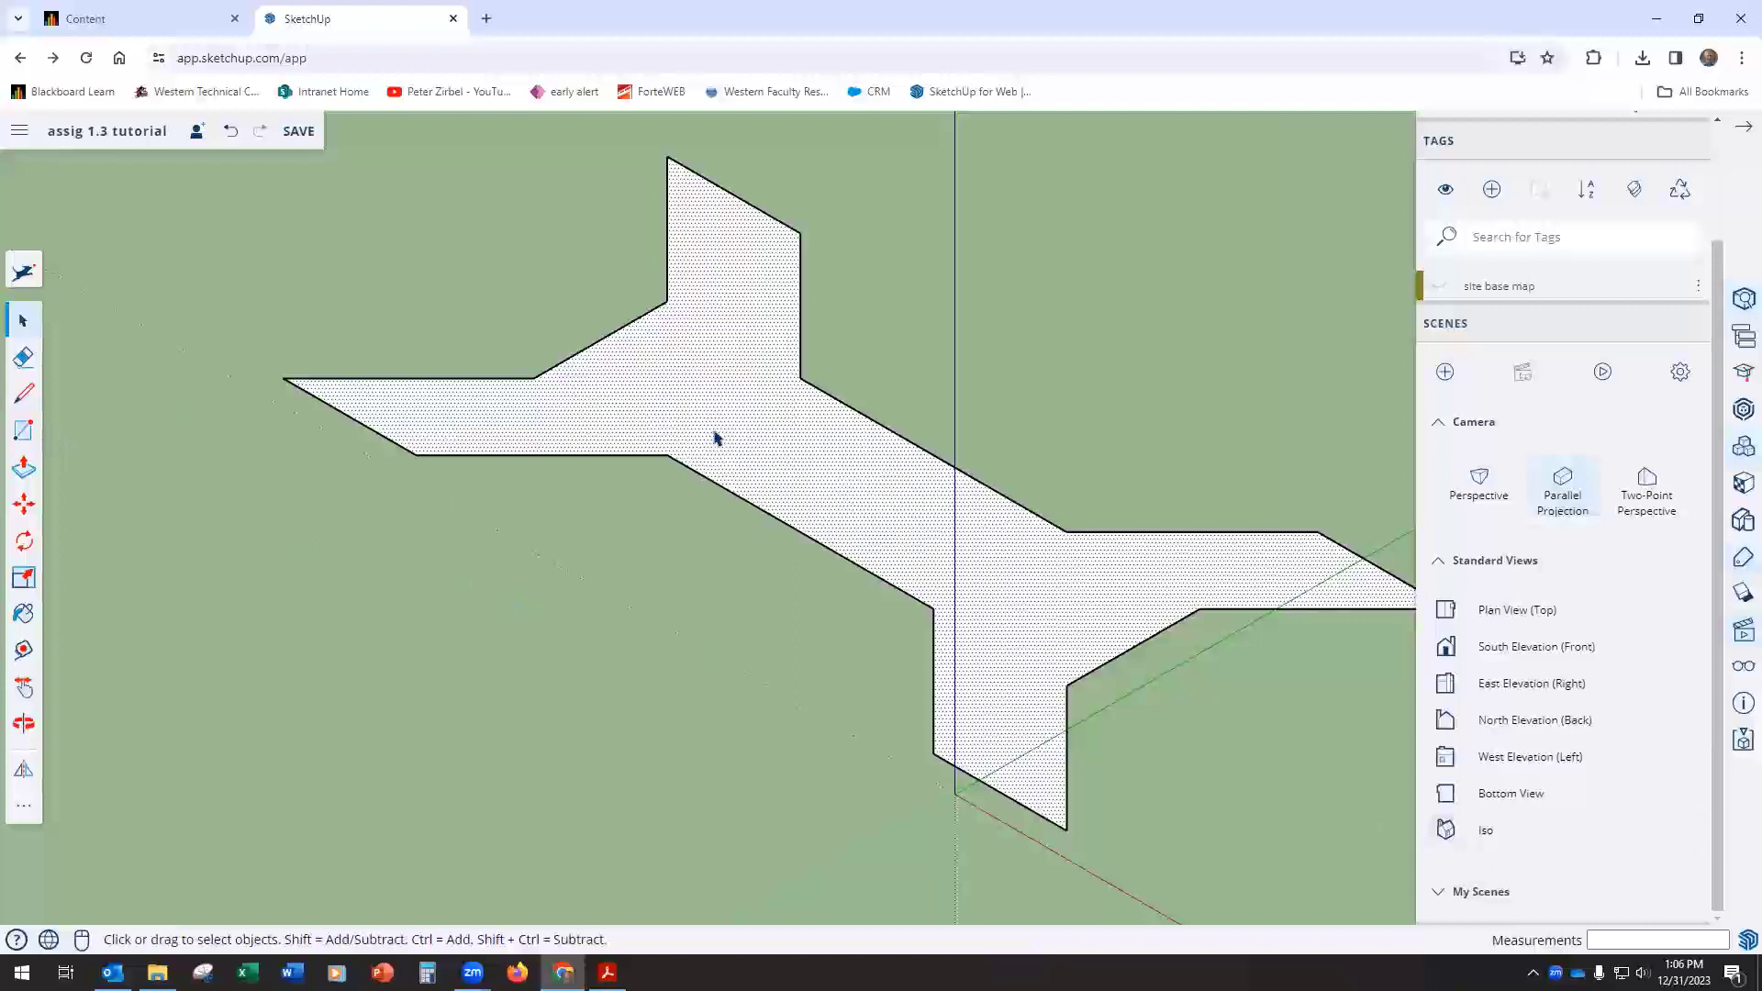
left_click(22, 468)
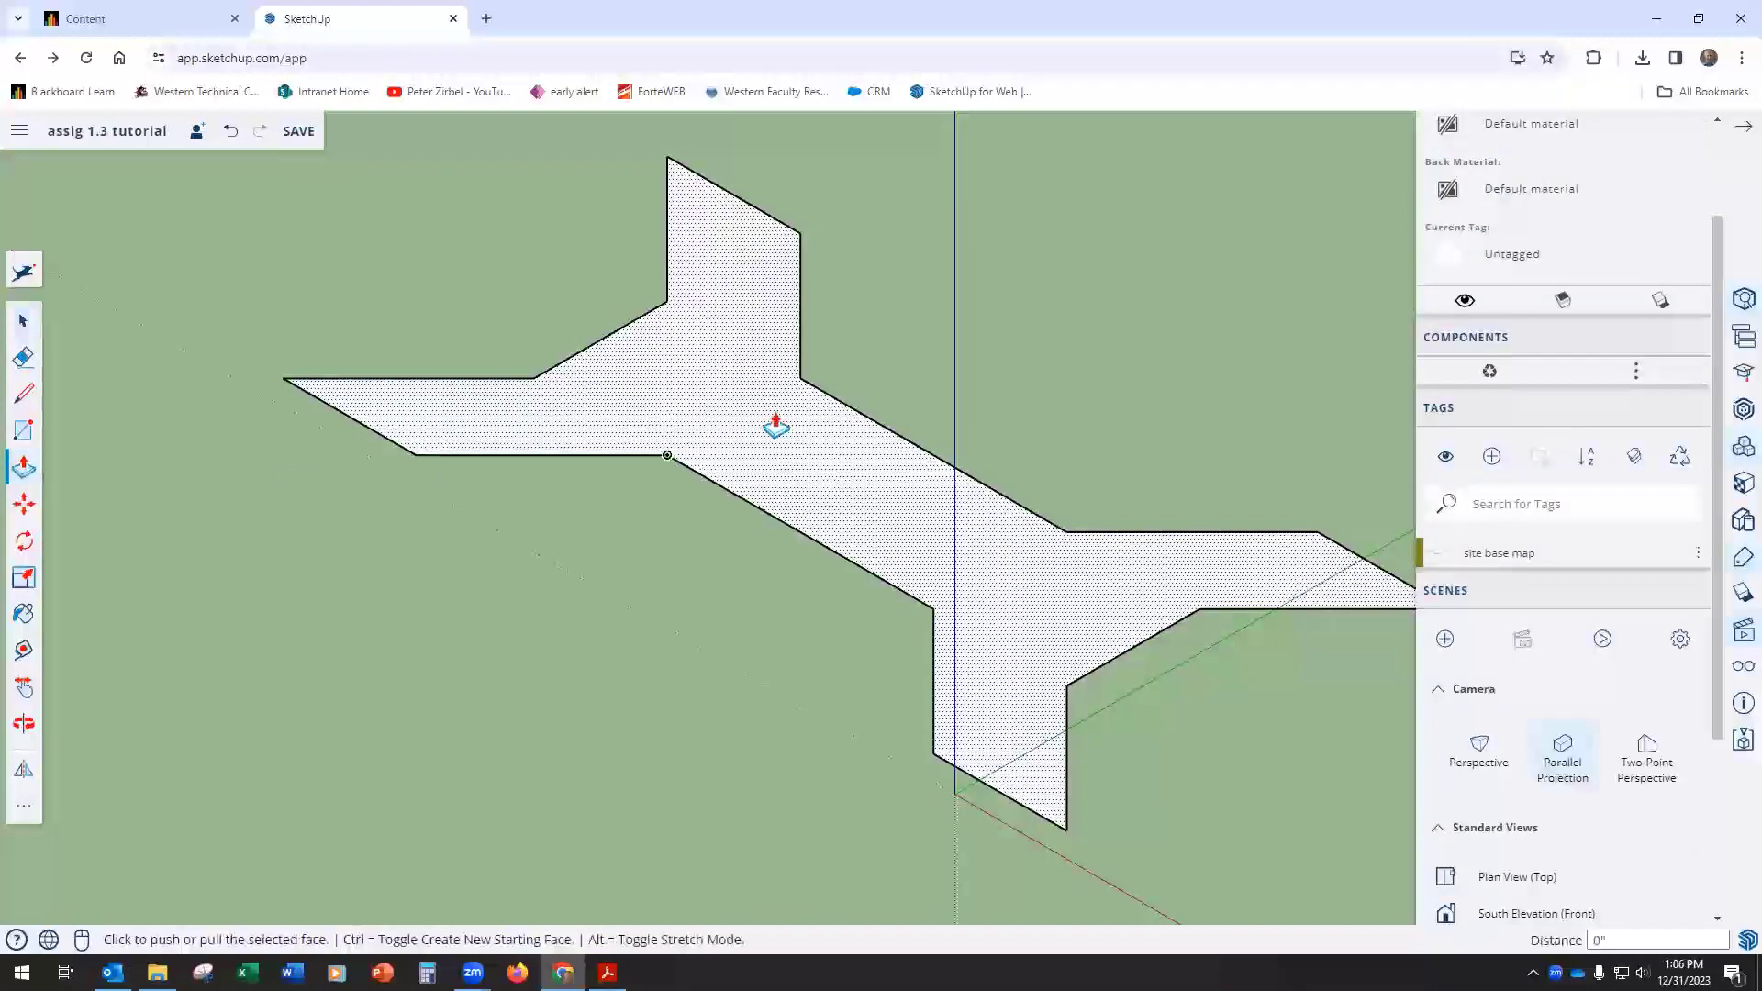
left_click(760, 321)
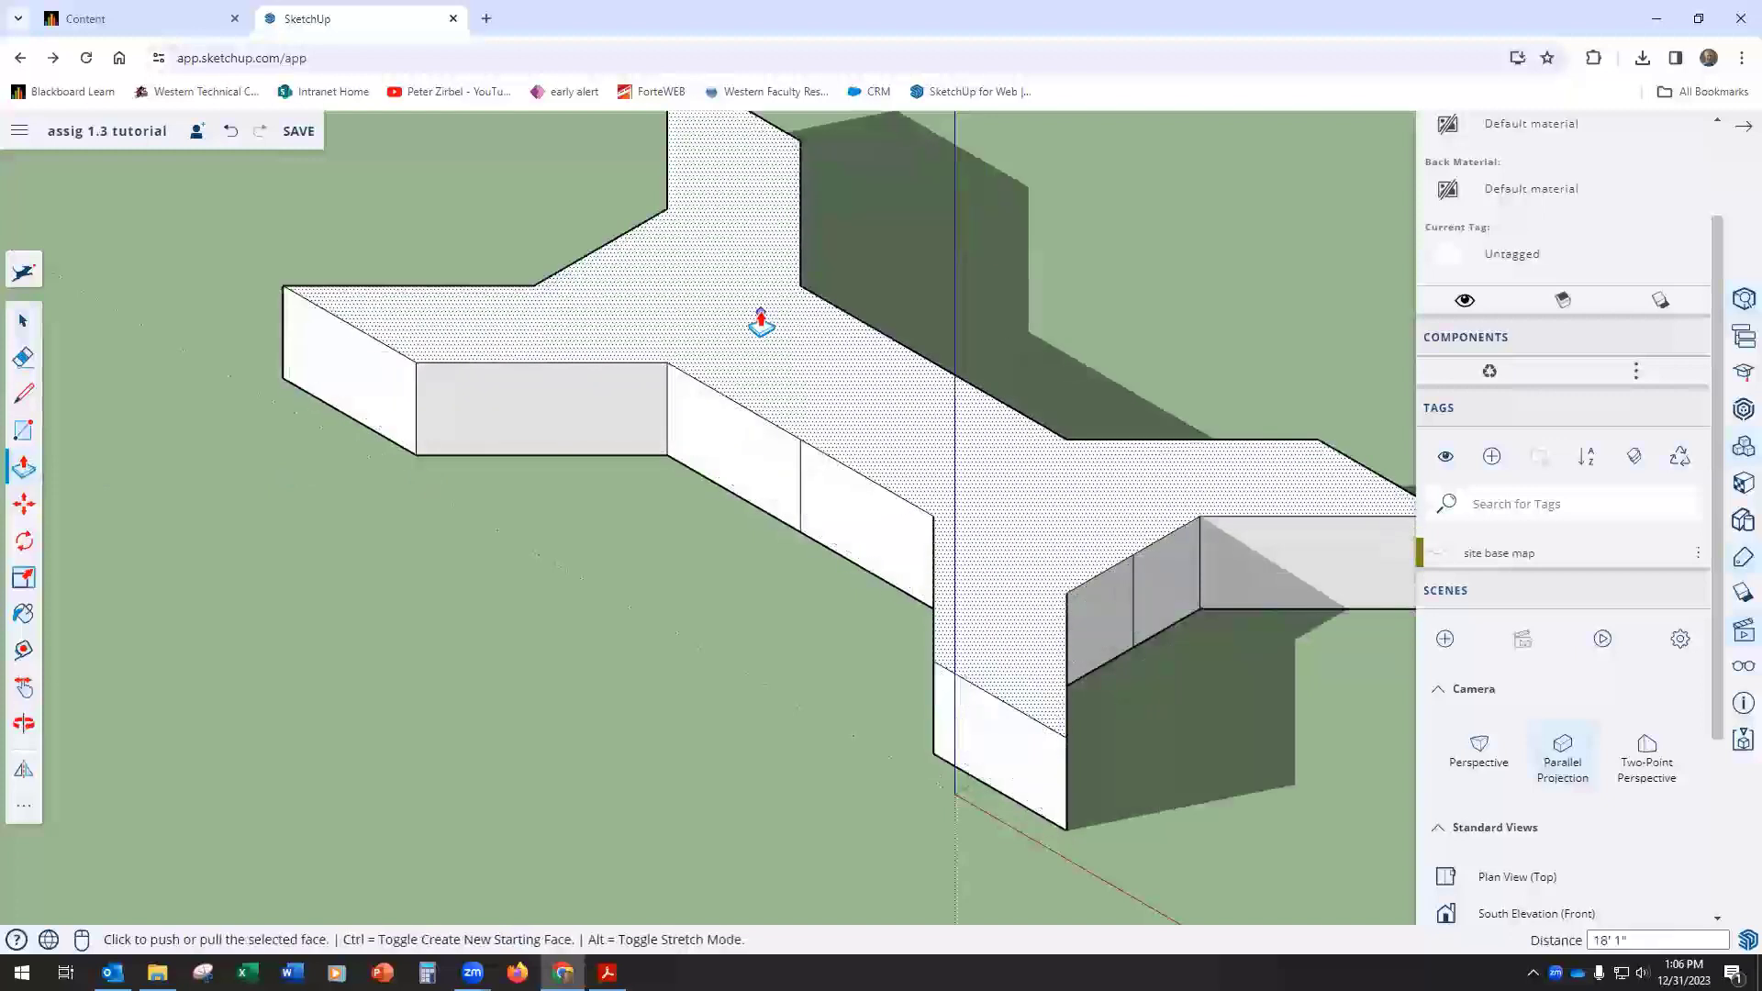
type("36")
key("Return")
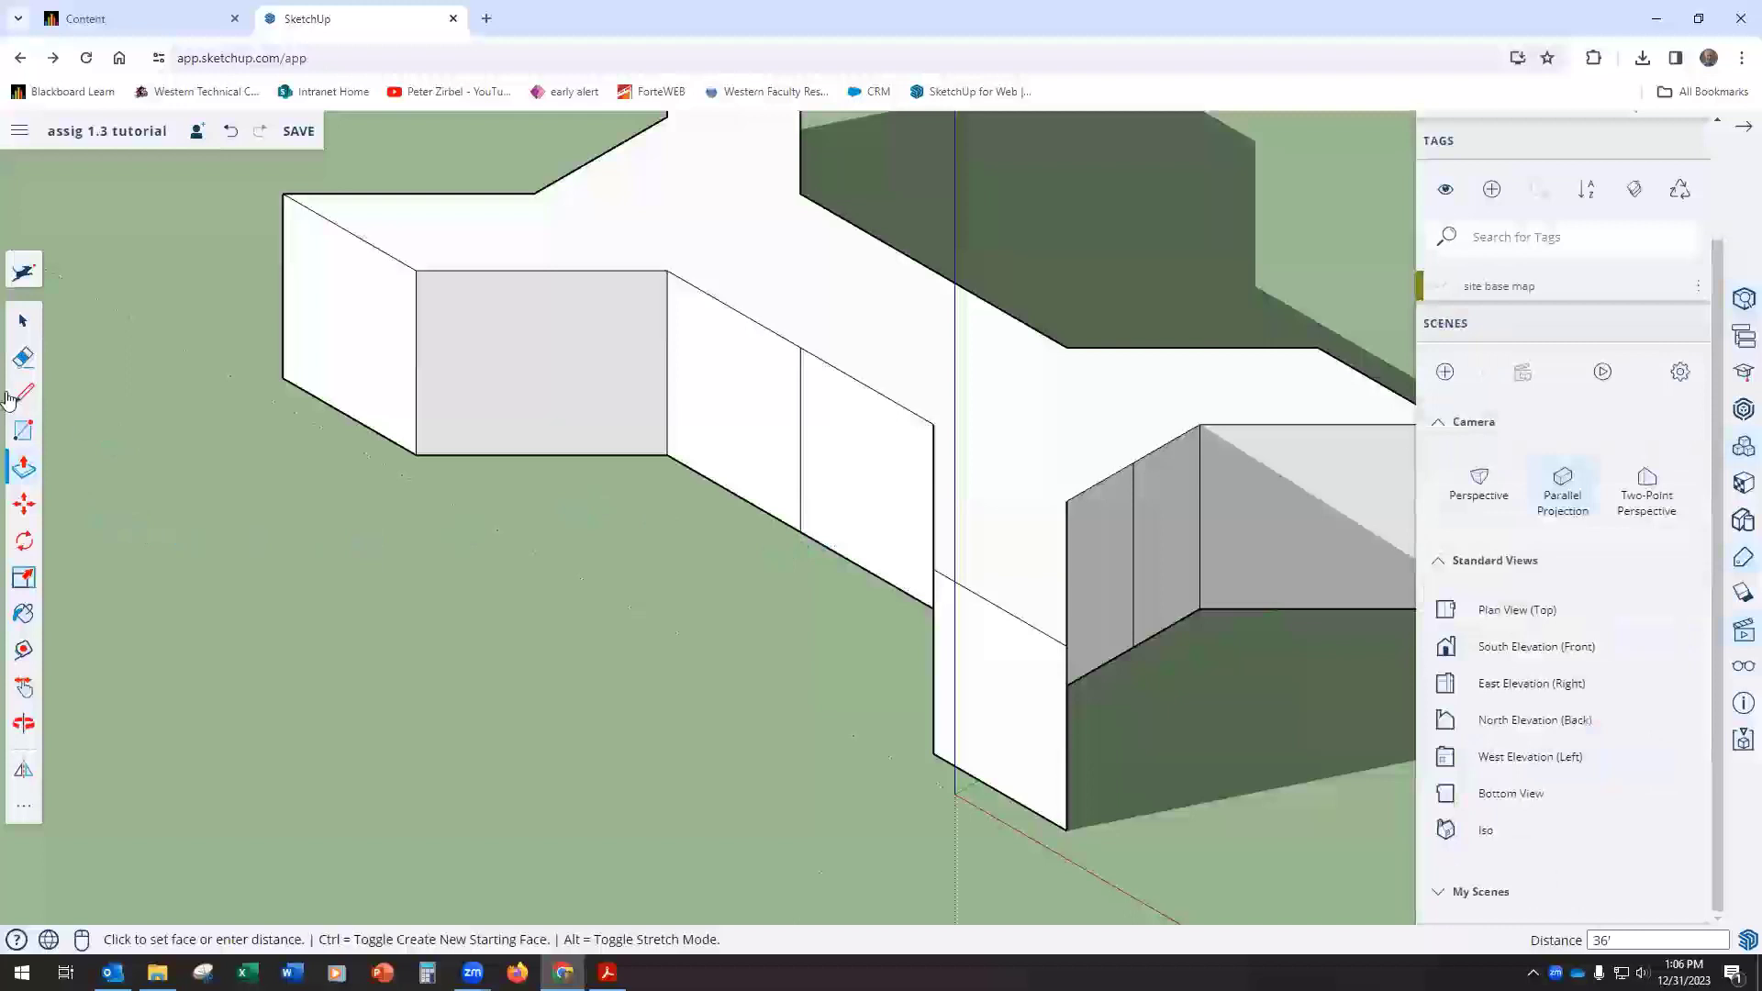
Step: Erase the vertical dividing line on the shaded angled wall beside the front wing
left_click(23, 357)
left_click(1134, 541)
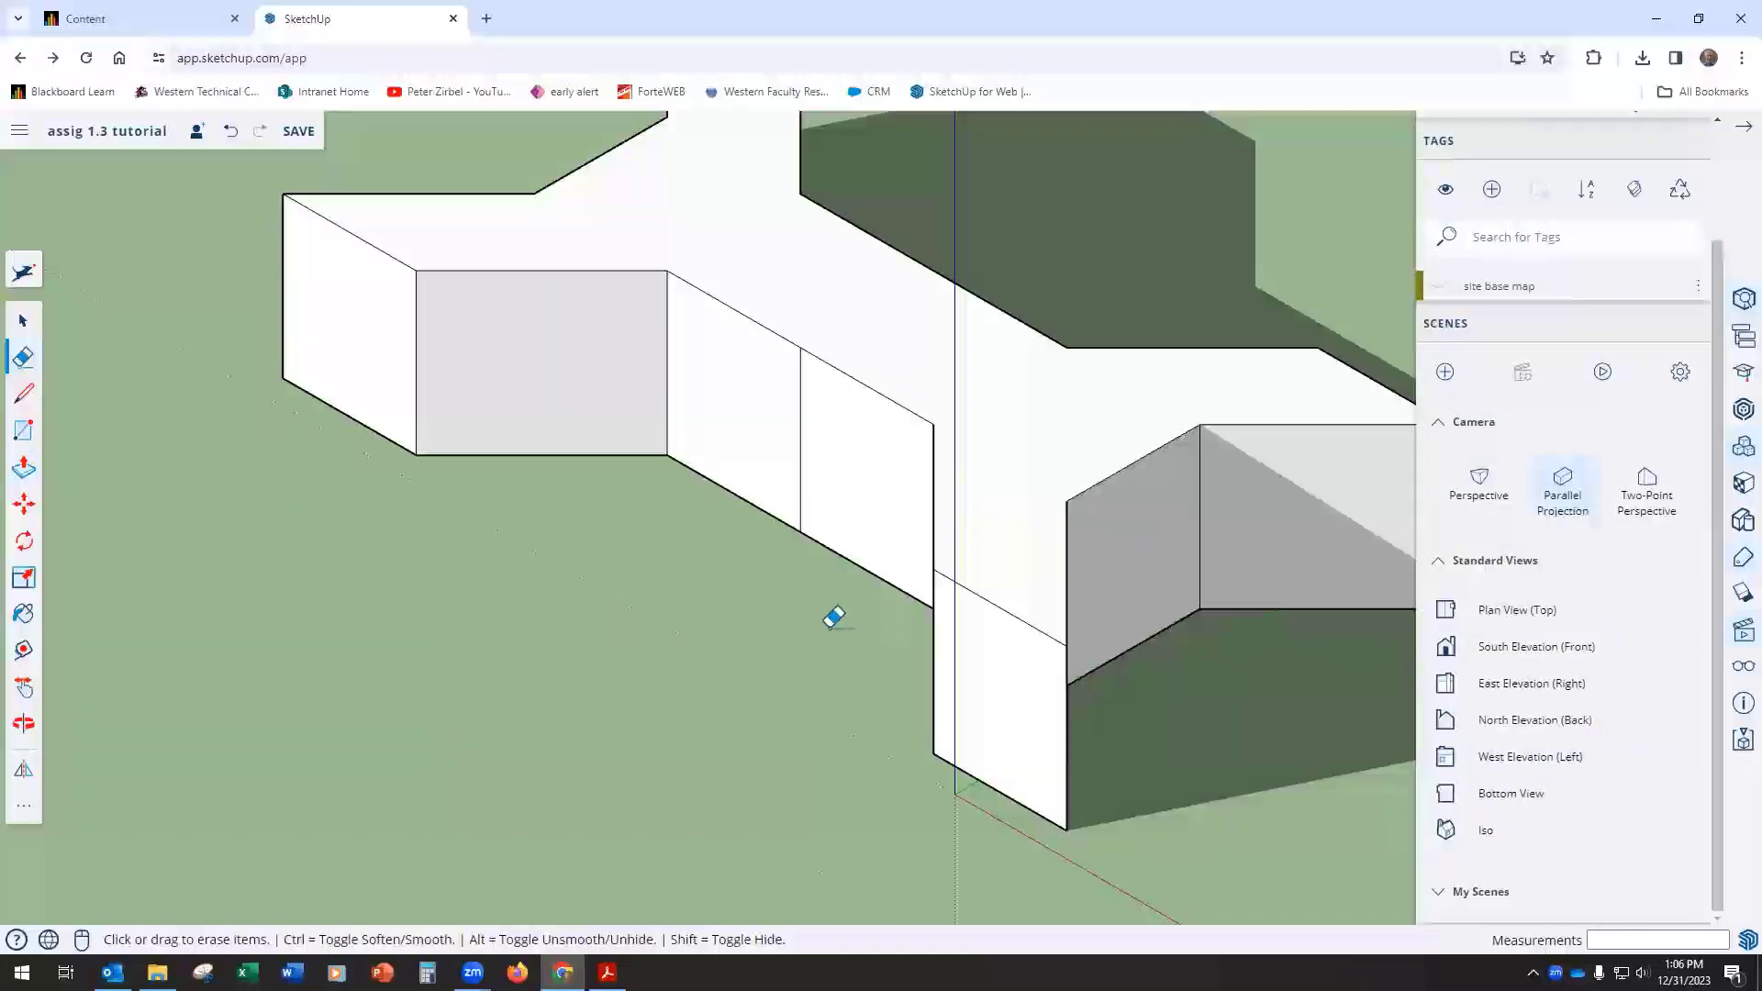
scroll(830, 617, "down", 3)
scroll(987, 315, "up", 4)
scroll(989, 317, "down", 1)
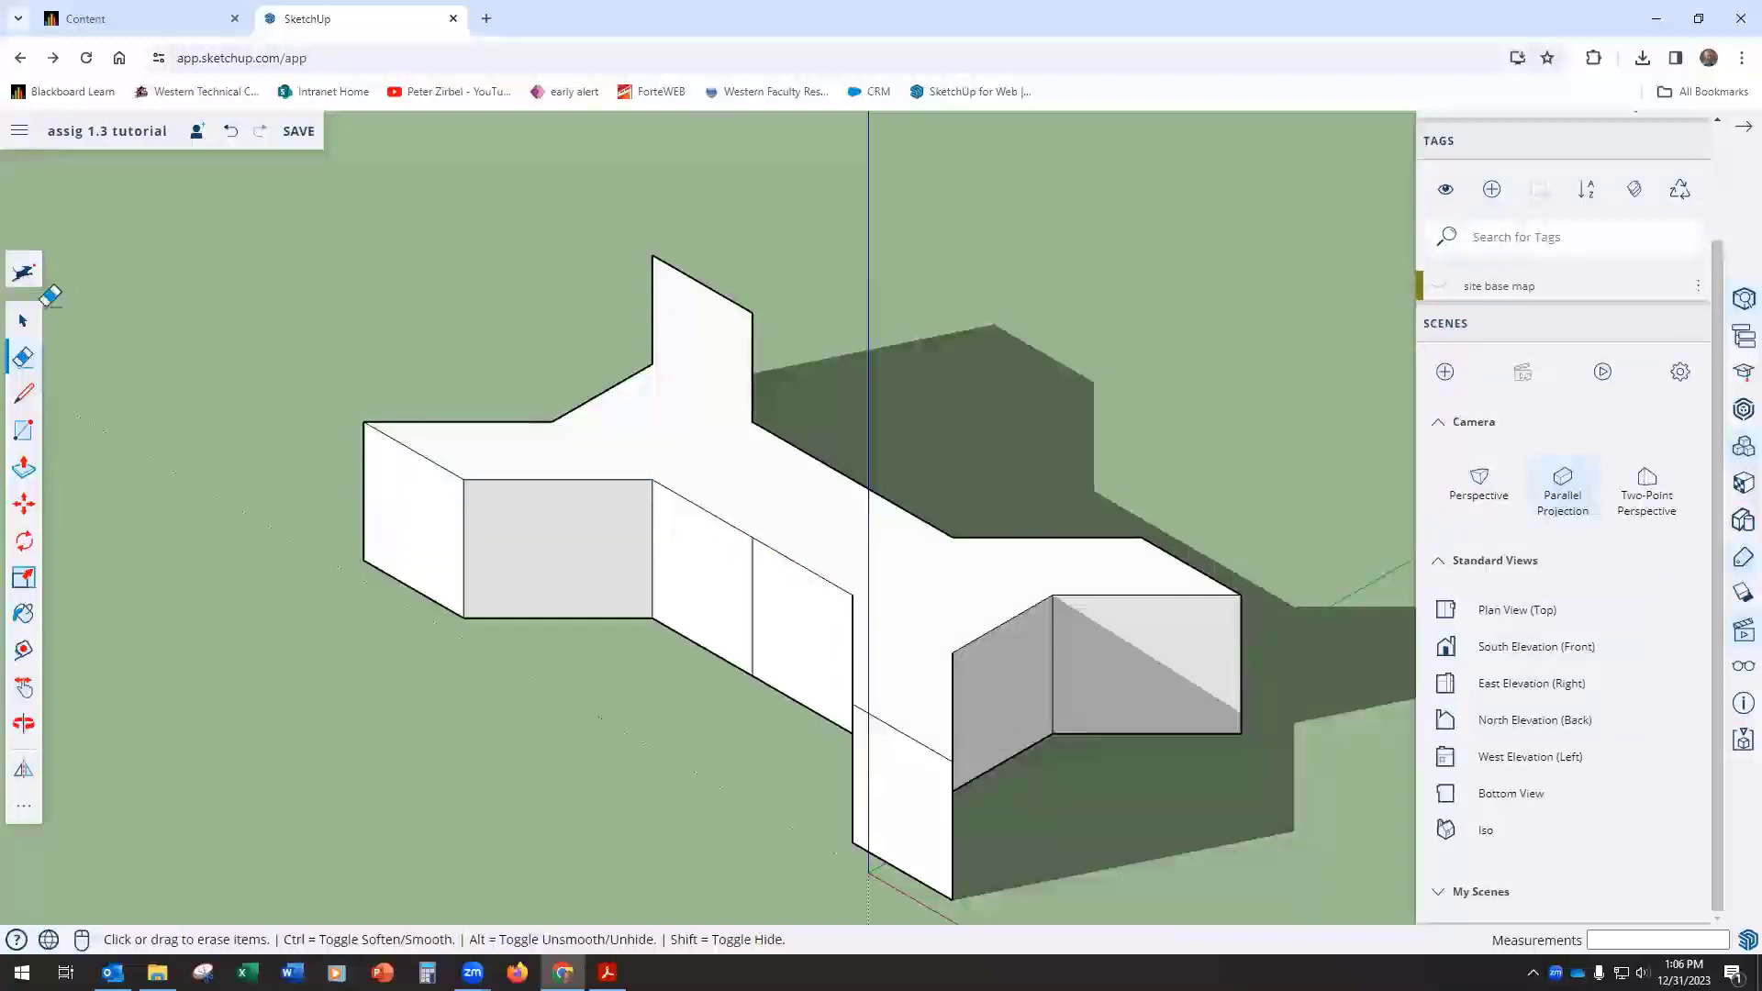
Step: Select the building's top face and copy it straight down 2' with the Move tool
left_click(25, 321)
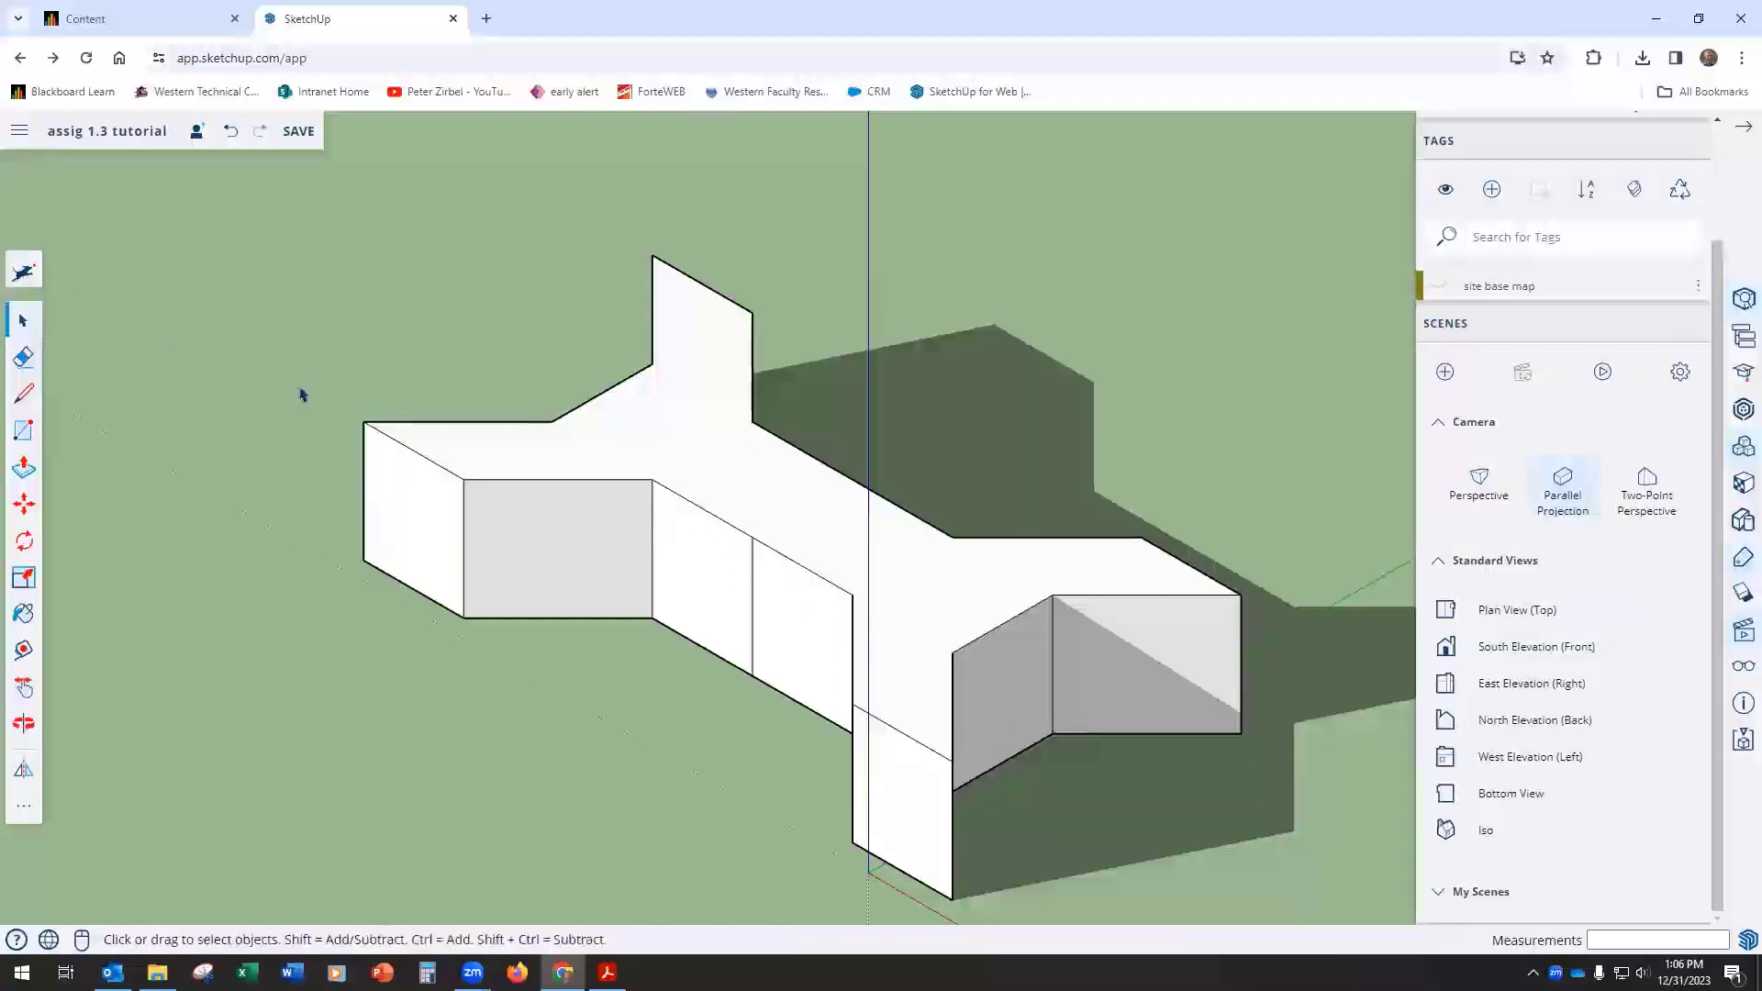
left_click(712, 477)
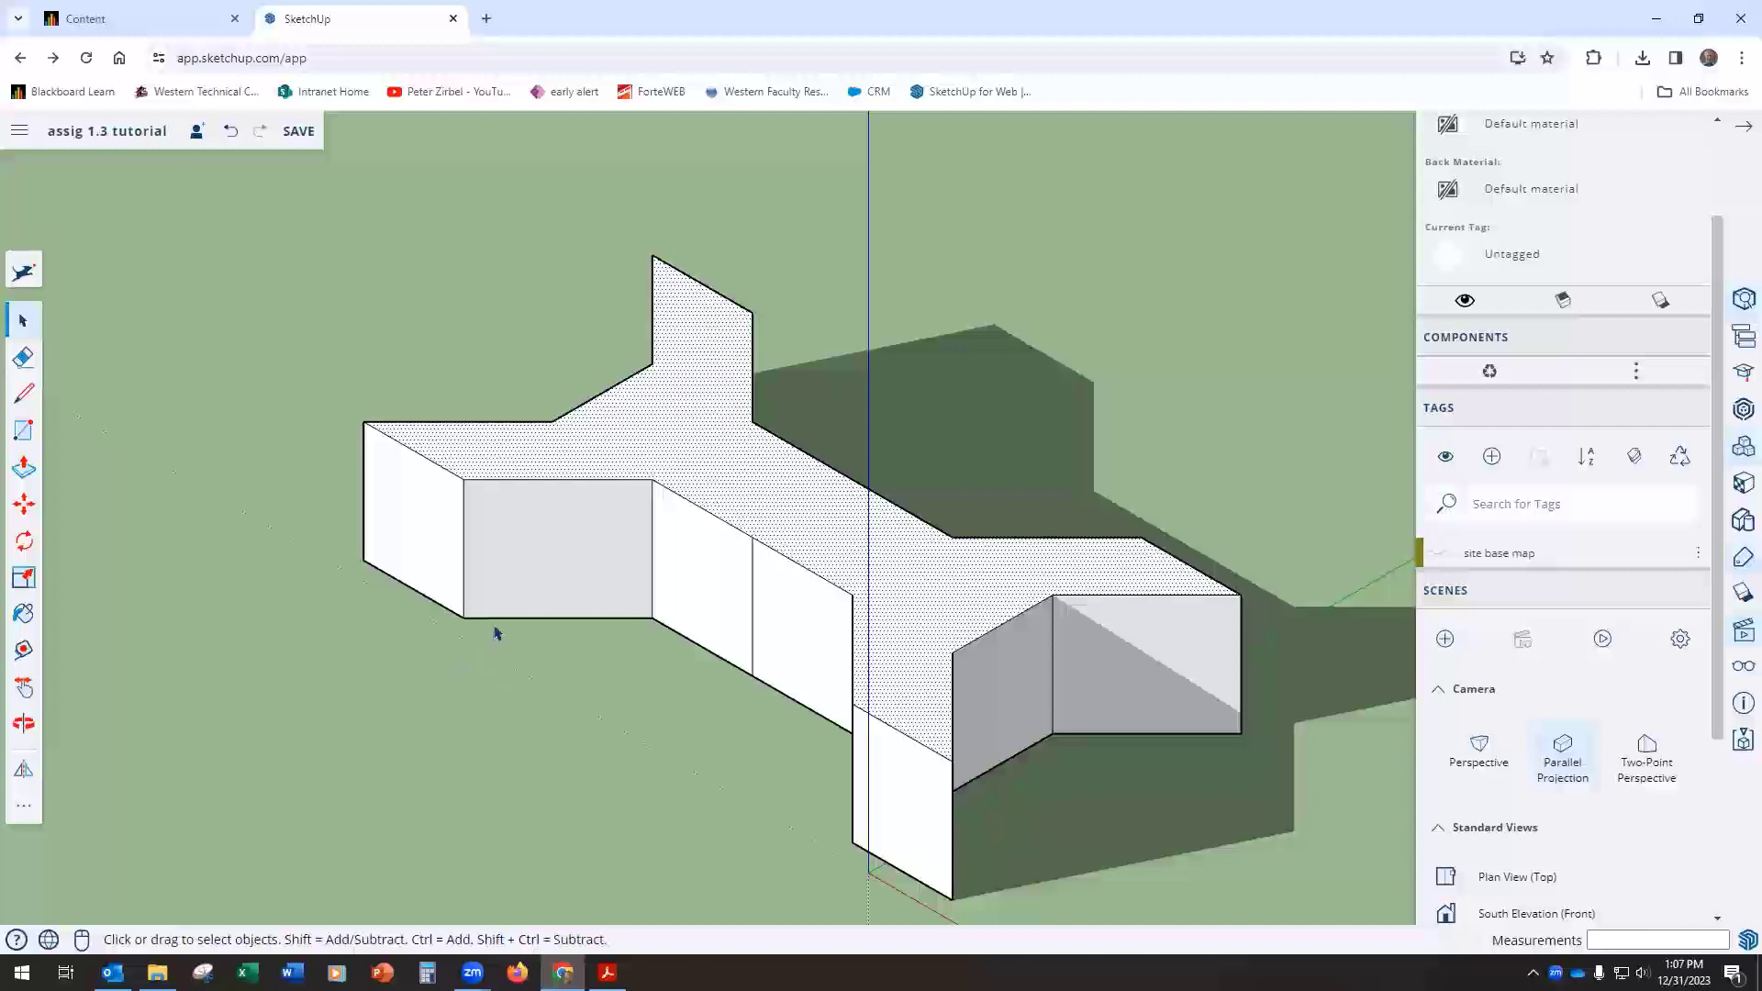
left_click(24, 504)
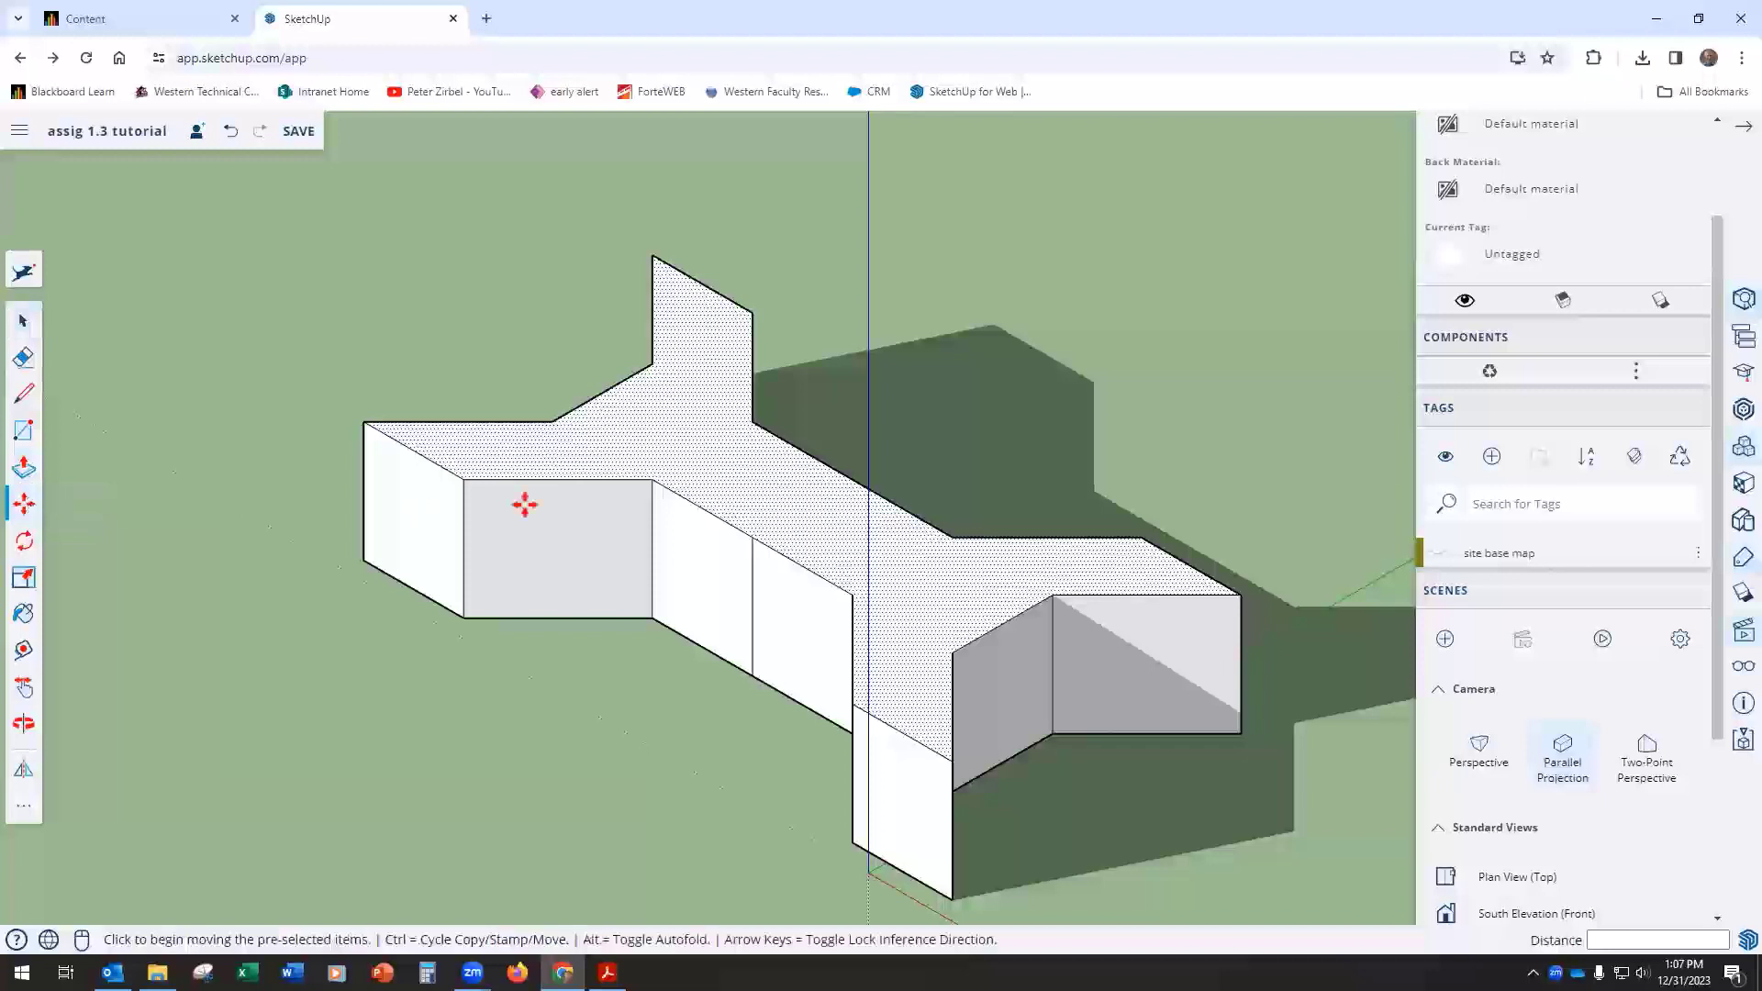
key("ctrl")
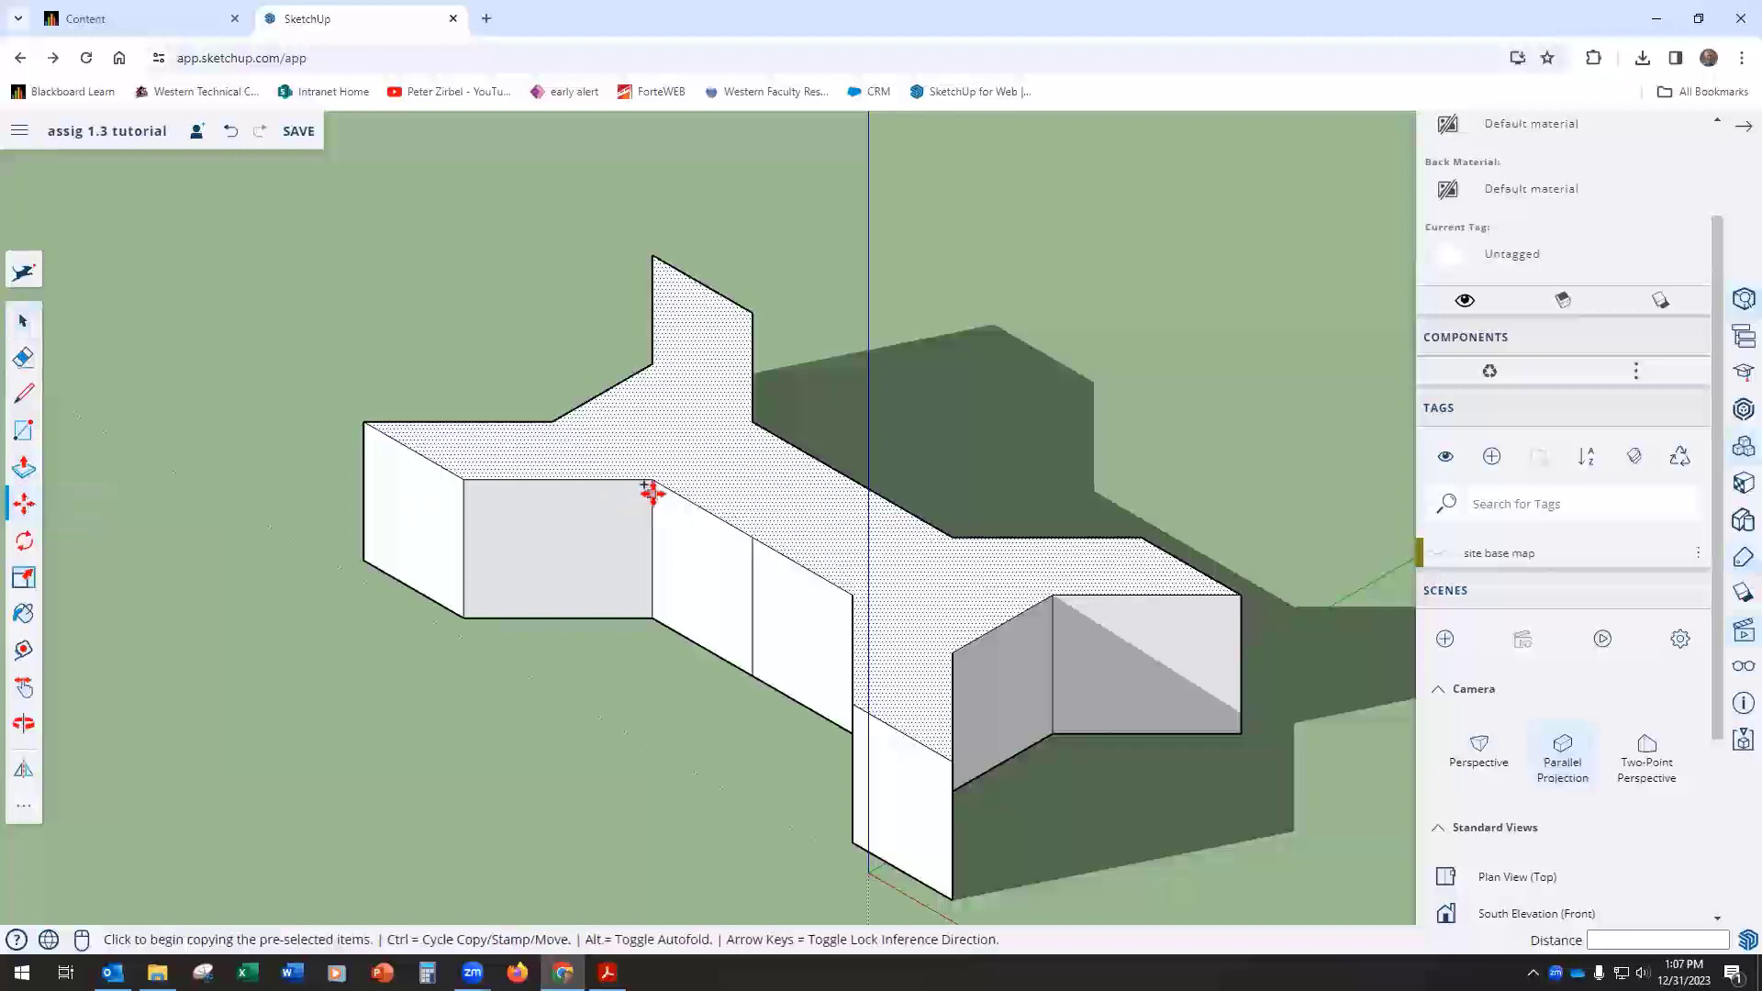
left_click(650, 484)
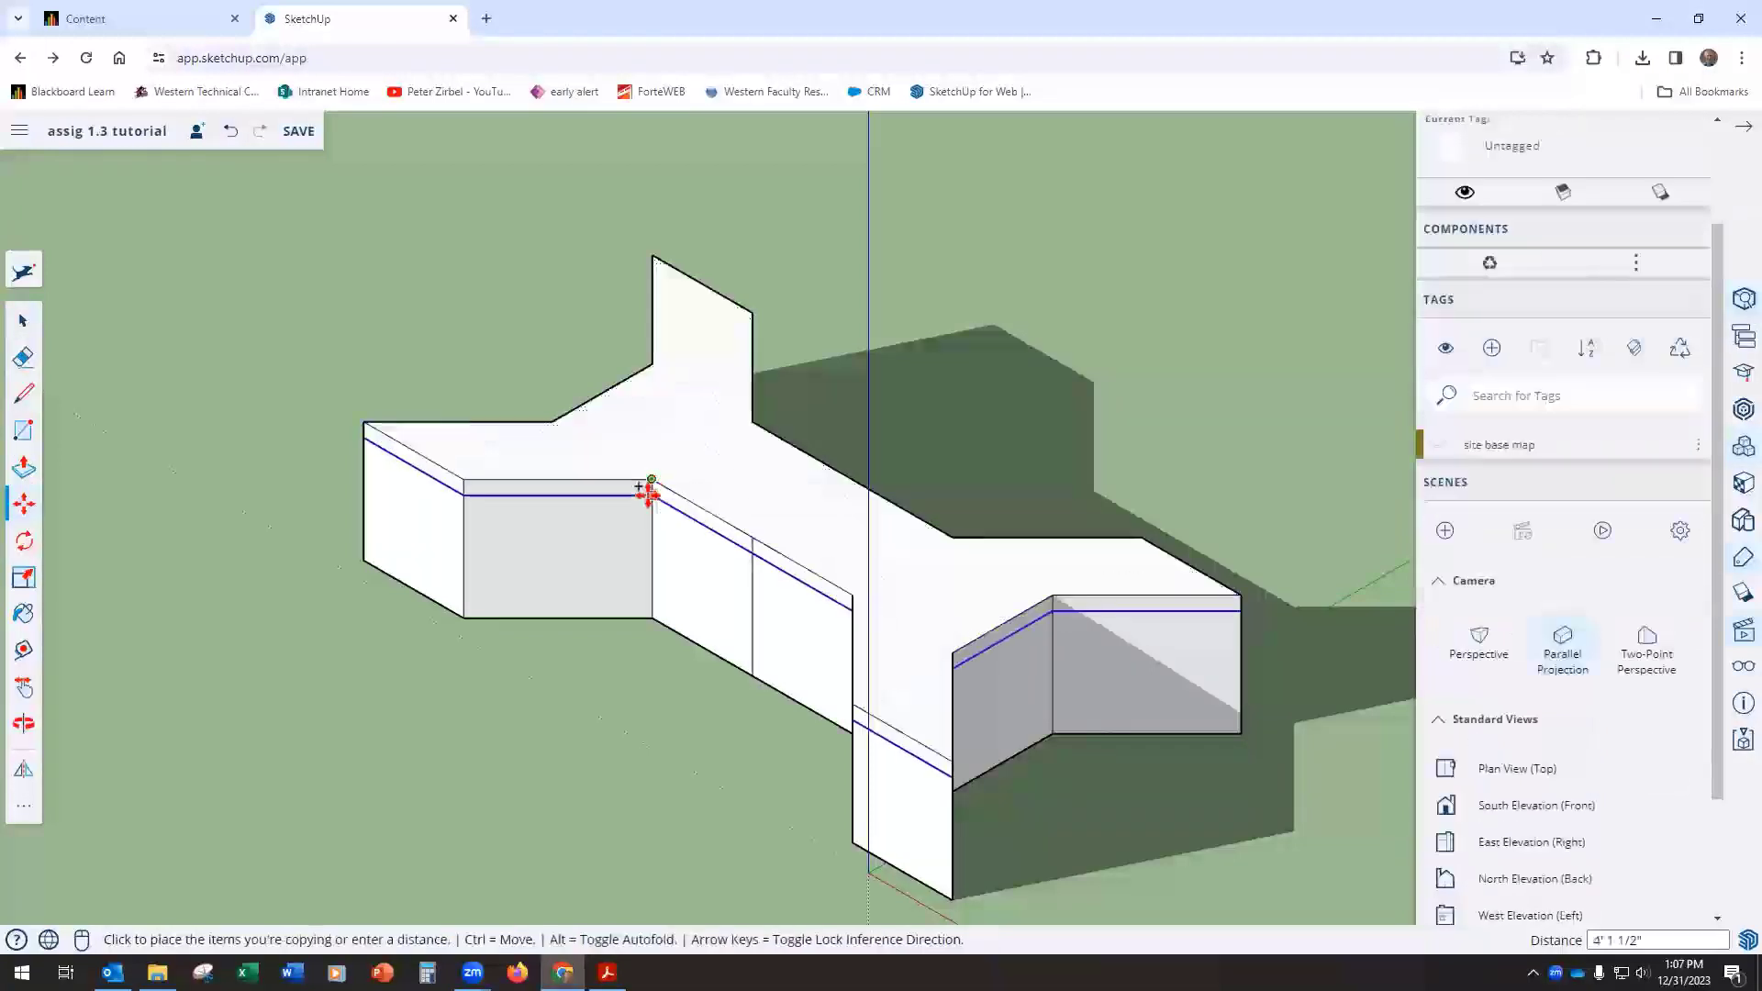
type("2")
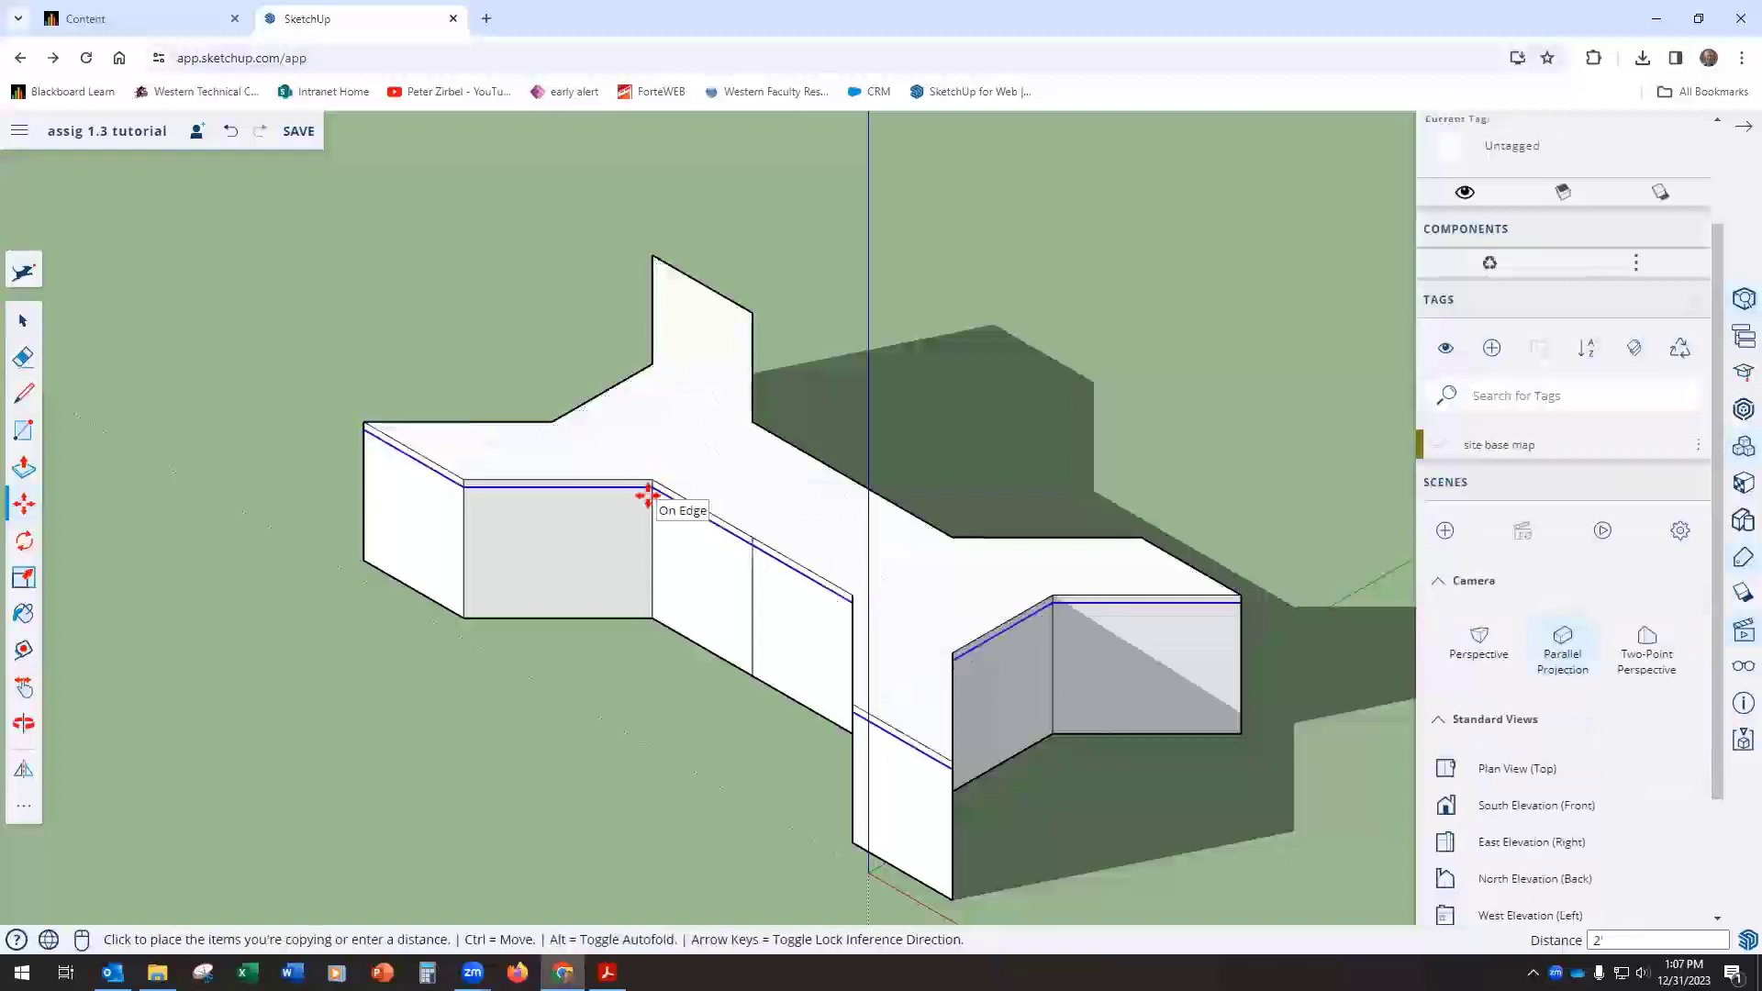
key("Return")
Step: Copy the face just below the roof straight down another 10' to mark the bottom of the top story
scroll(648, 495, "up", 4)
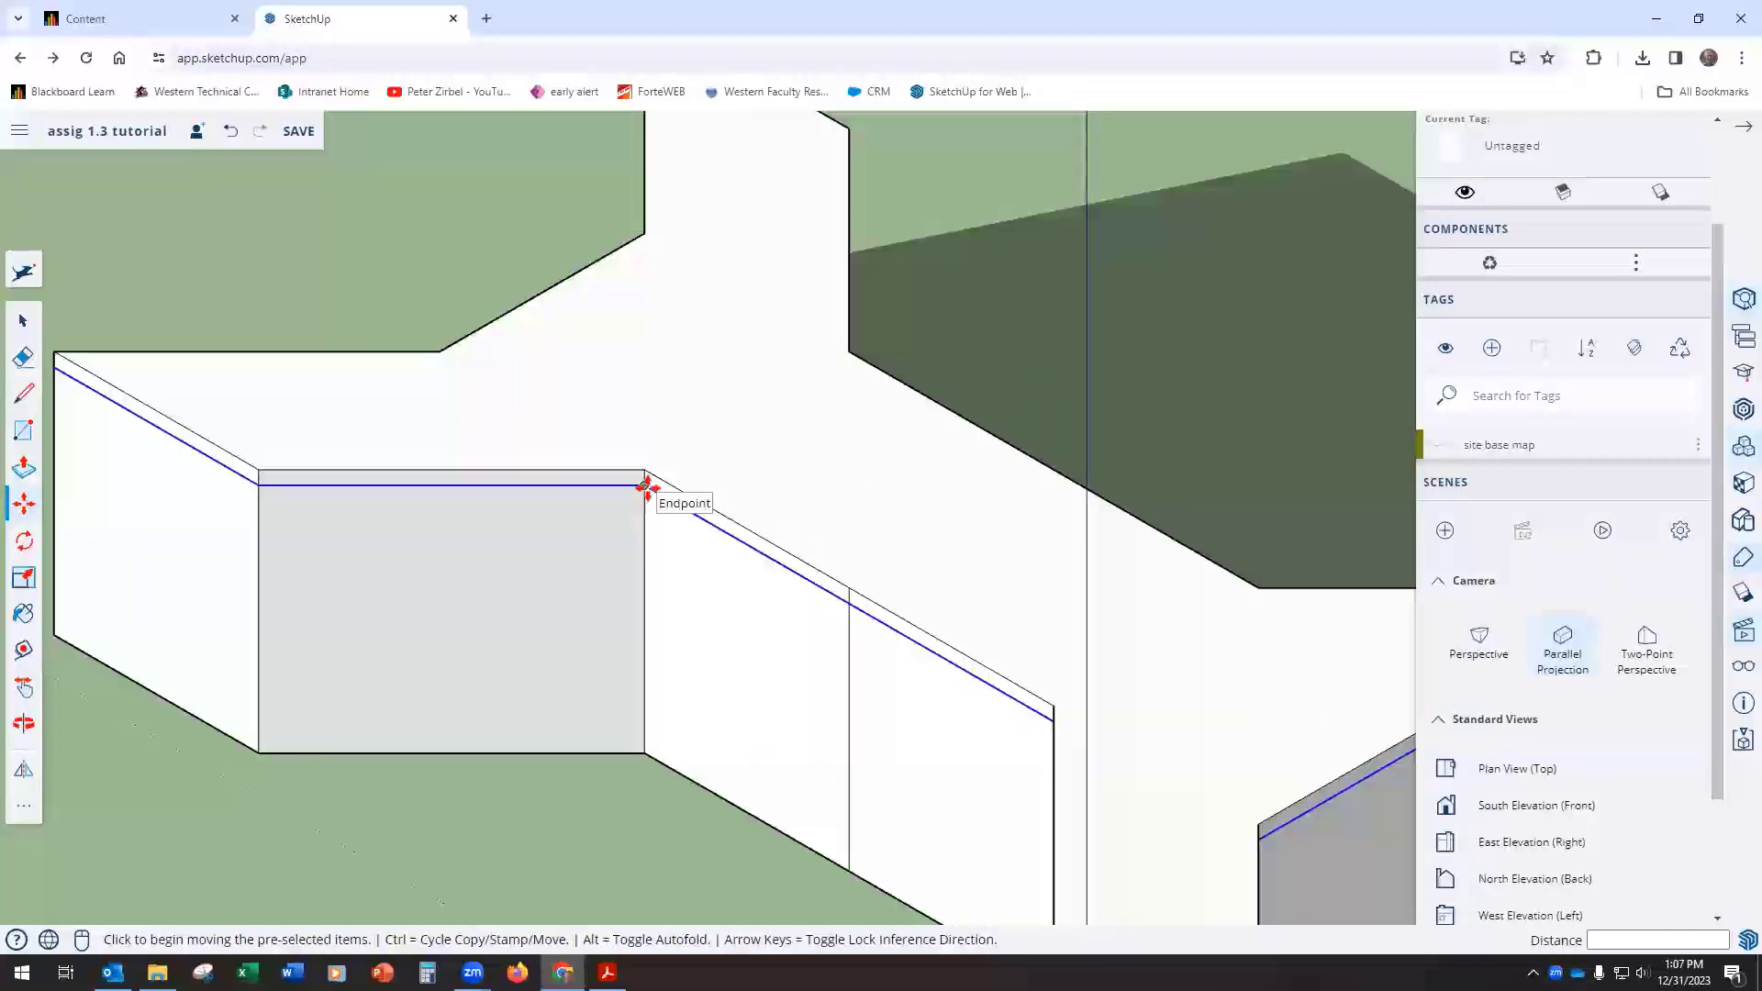
key("ctrl")
left_click(644, 484)
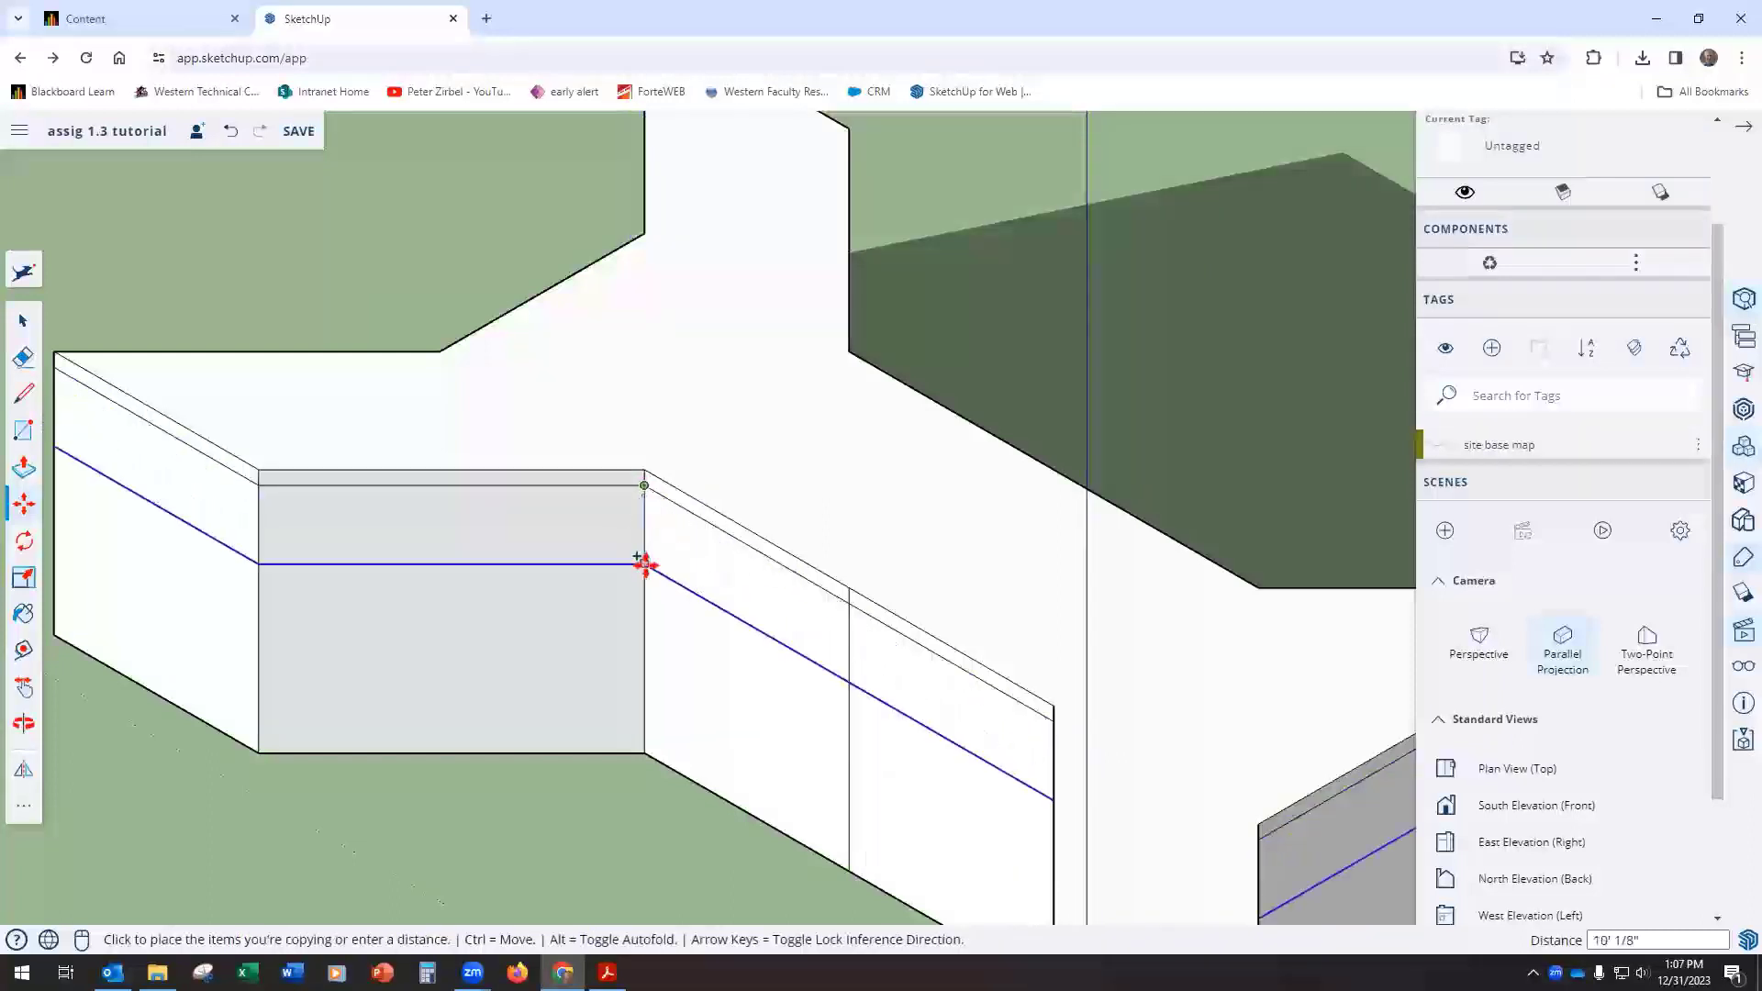
type("10")
key("Return")
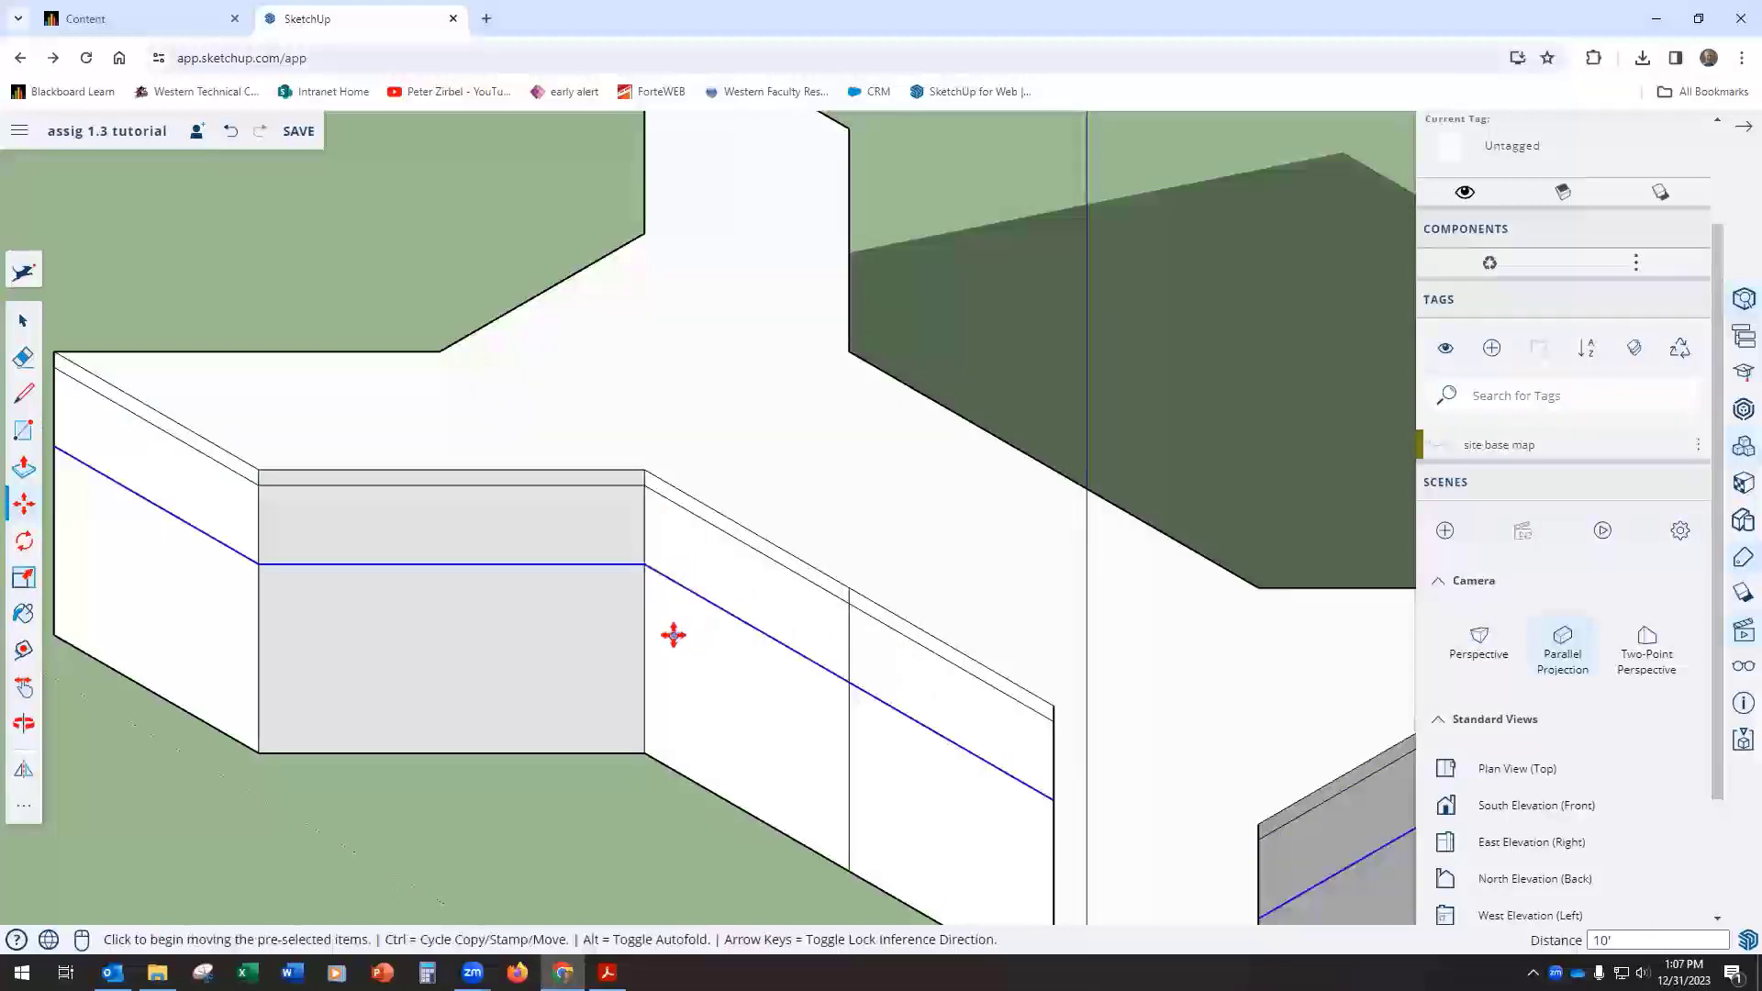
Step: Copy the face at the bottom of the top story down 2' to form the floor thickness
key("ctrl")
left_click(641, 563)
type("2'")
key("Return")
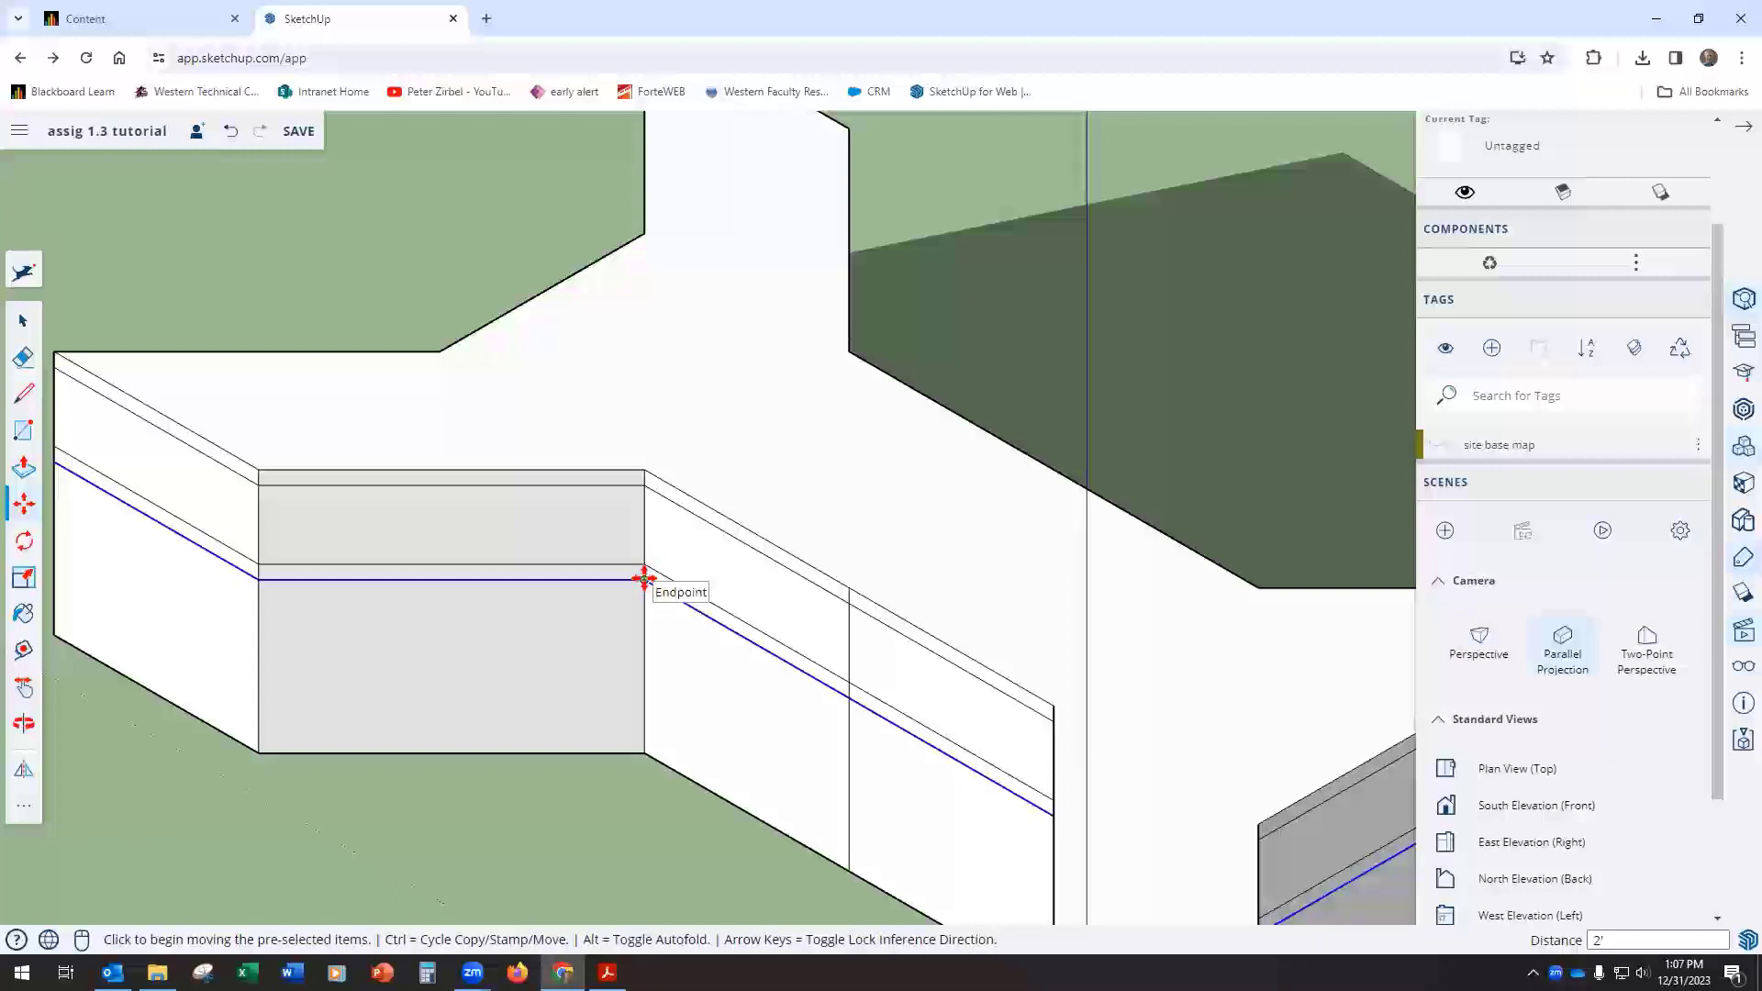
Step: Copy the lowest floor face down 10' to mark the bottom of the middle story
key("ctrl")
left_click(644, 578)
left_click(644, 664)
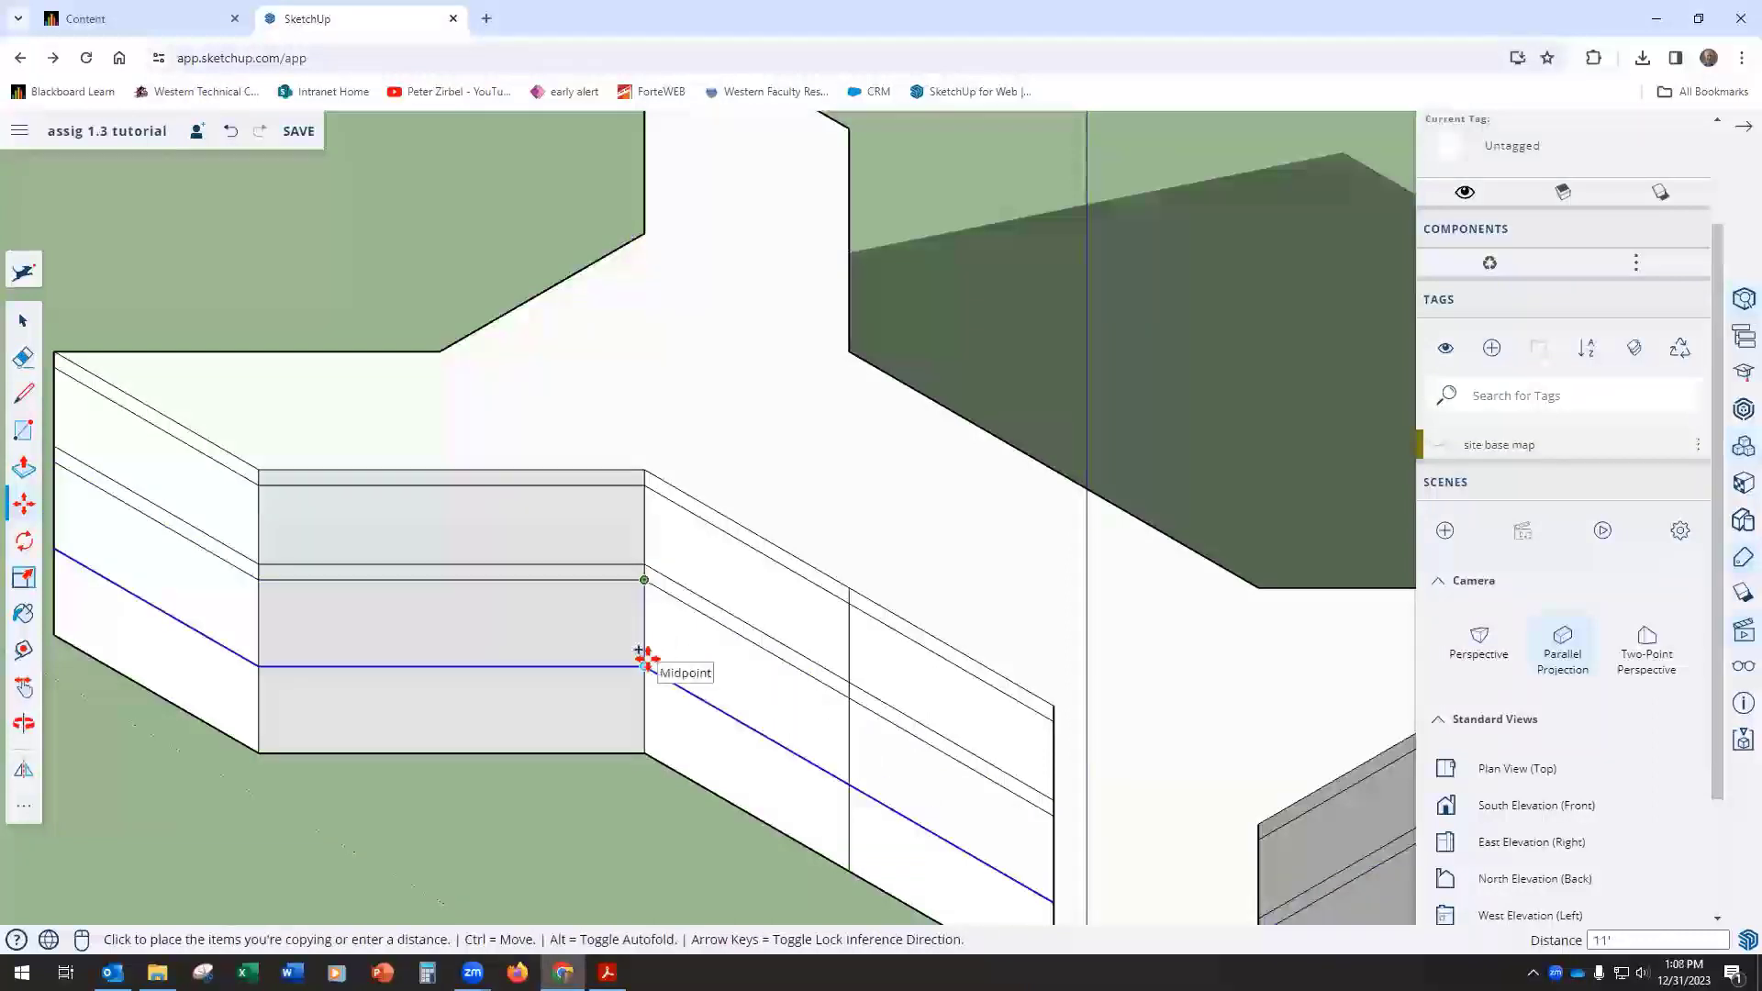
key("Return")
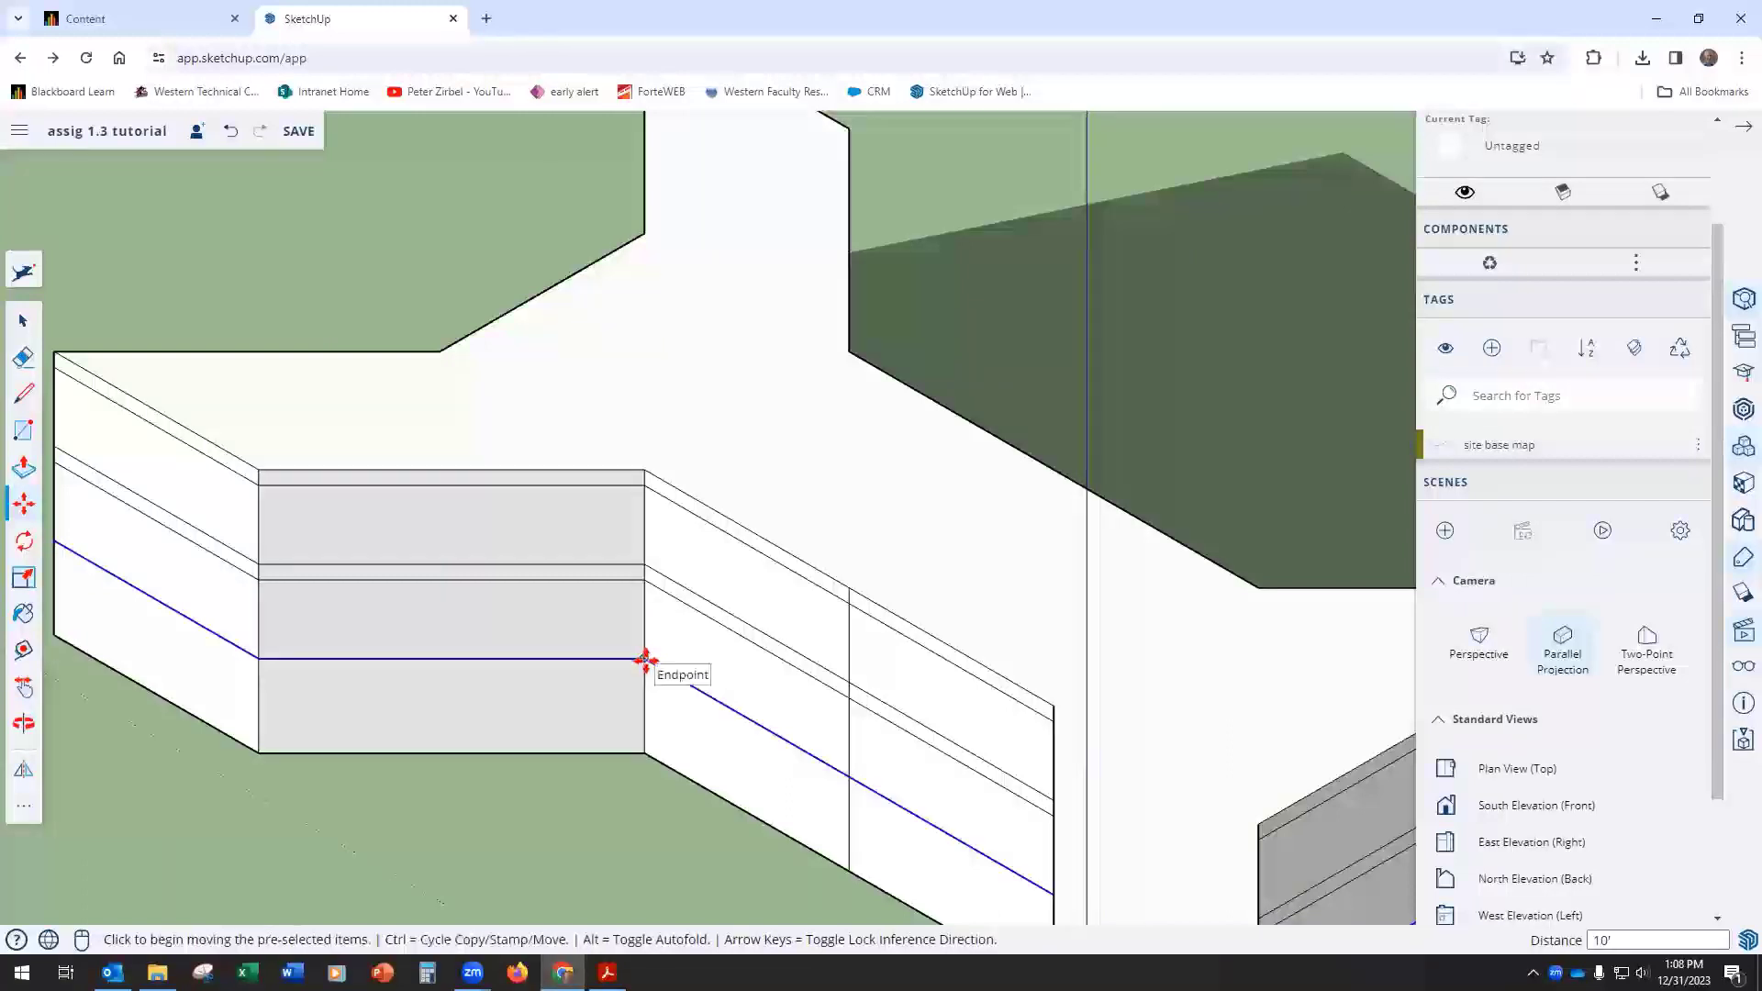
Step: Copy the face at the bottom of the middle story down 2' to complete the lower floor thickness
left_click(645, 659)
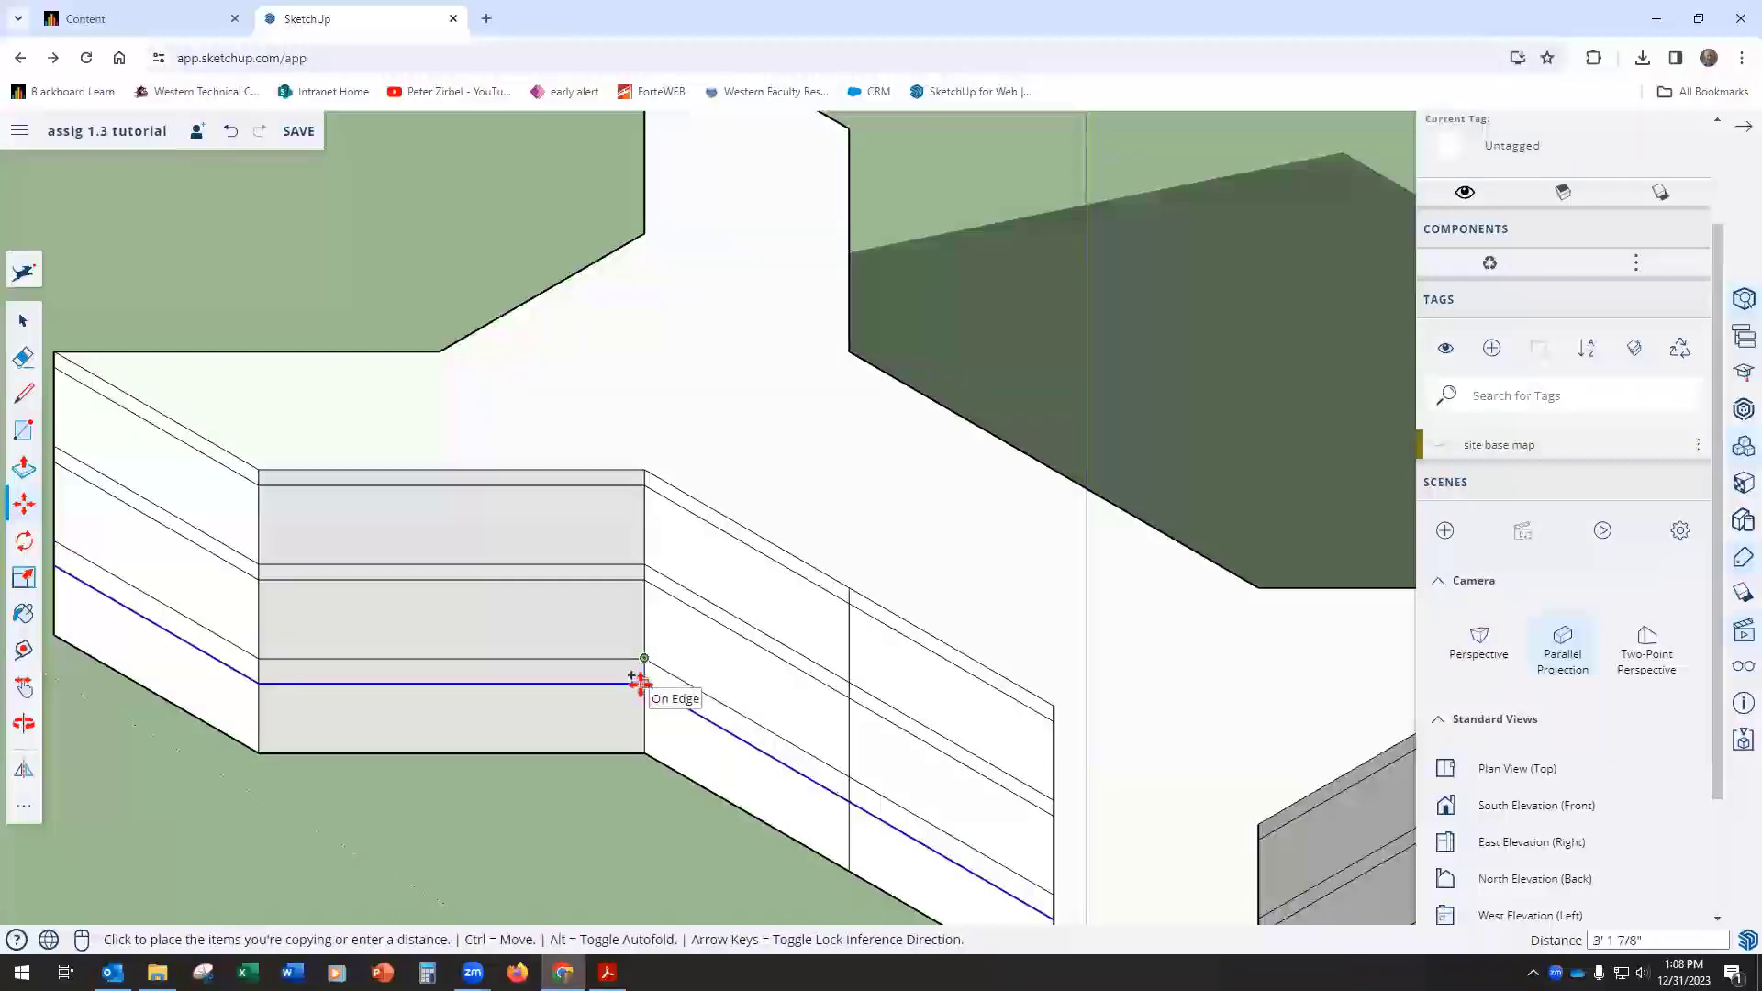
type("2'")
key("Return")
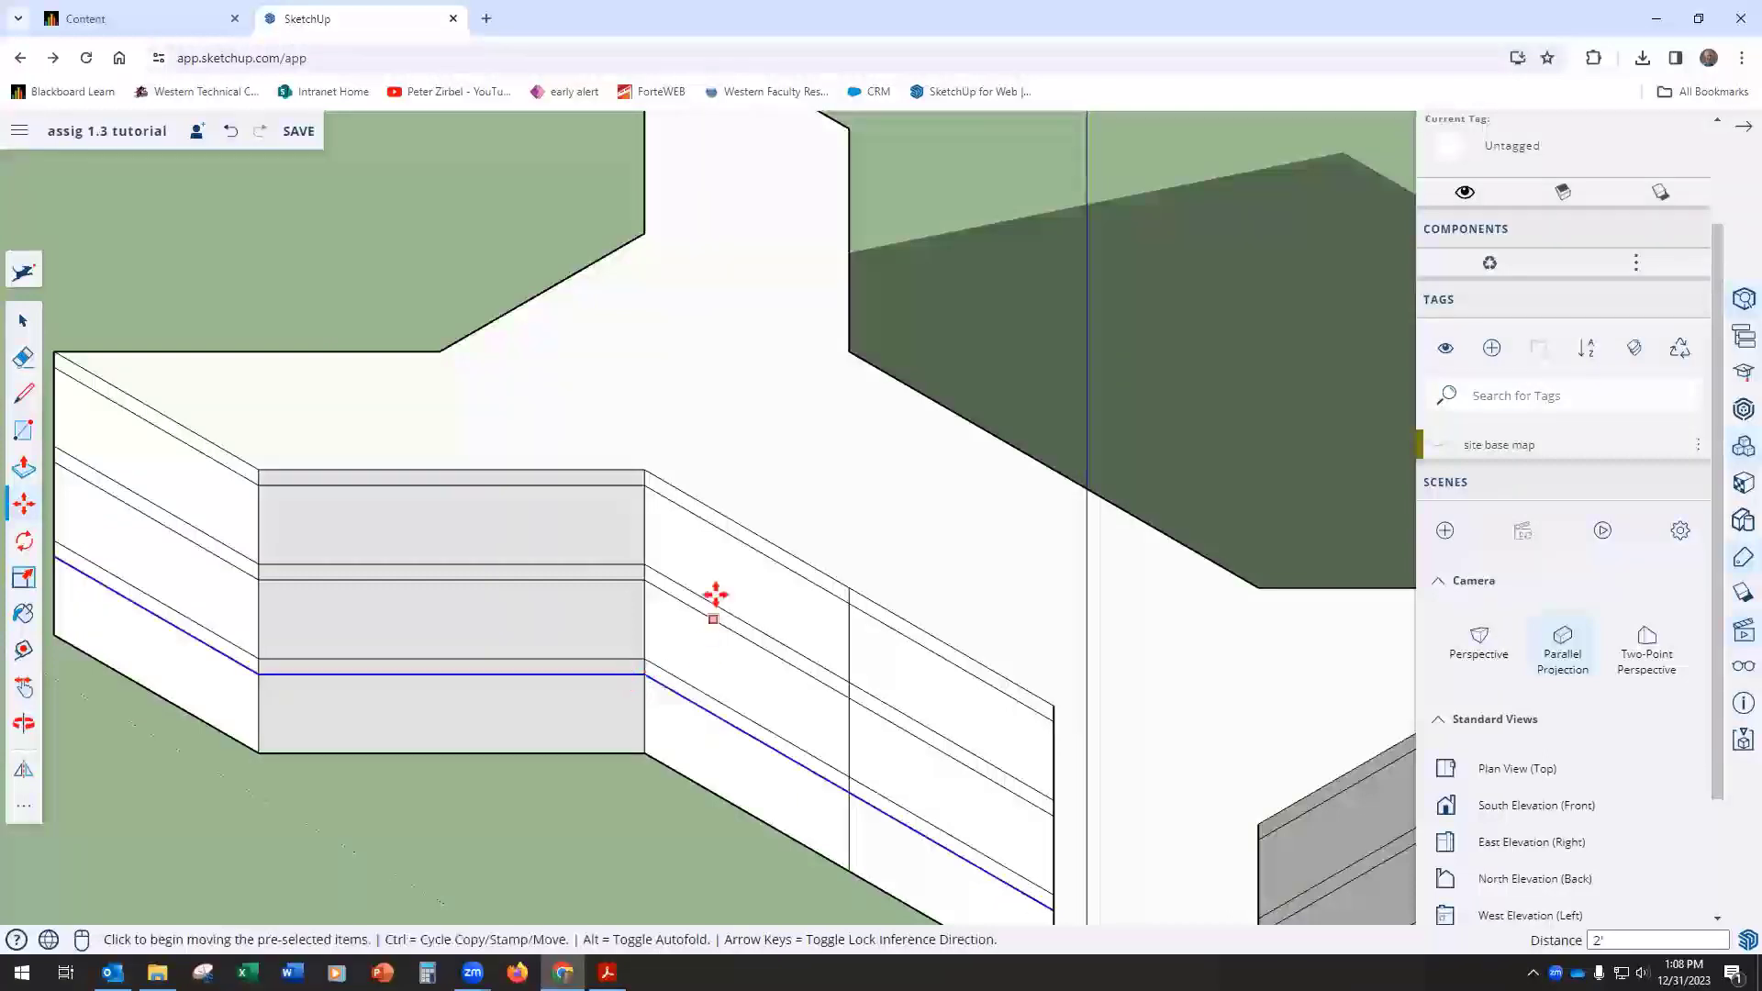
Step: Select the building's top face and create a new tag named roof
scroll(690, 562, "down", 1)
middle_click_drag(597, 660, 751, 486)
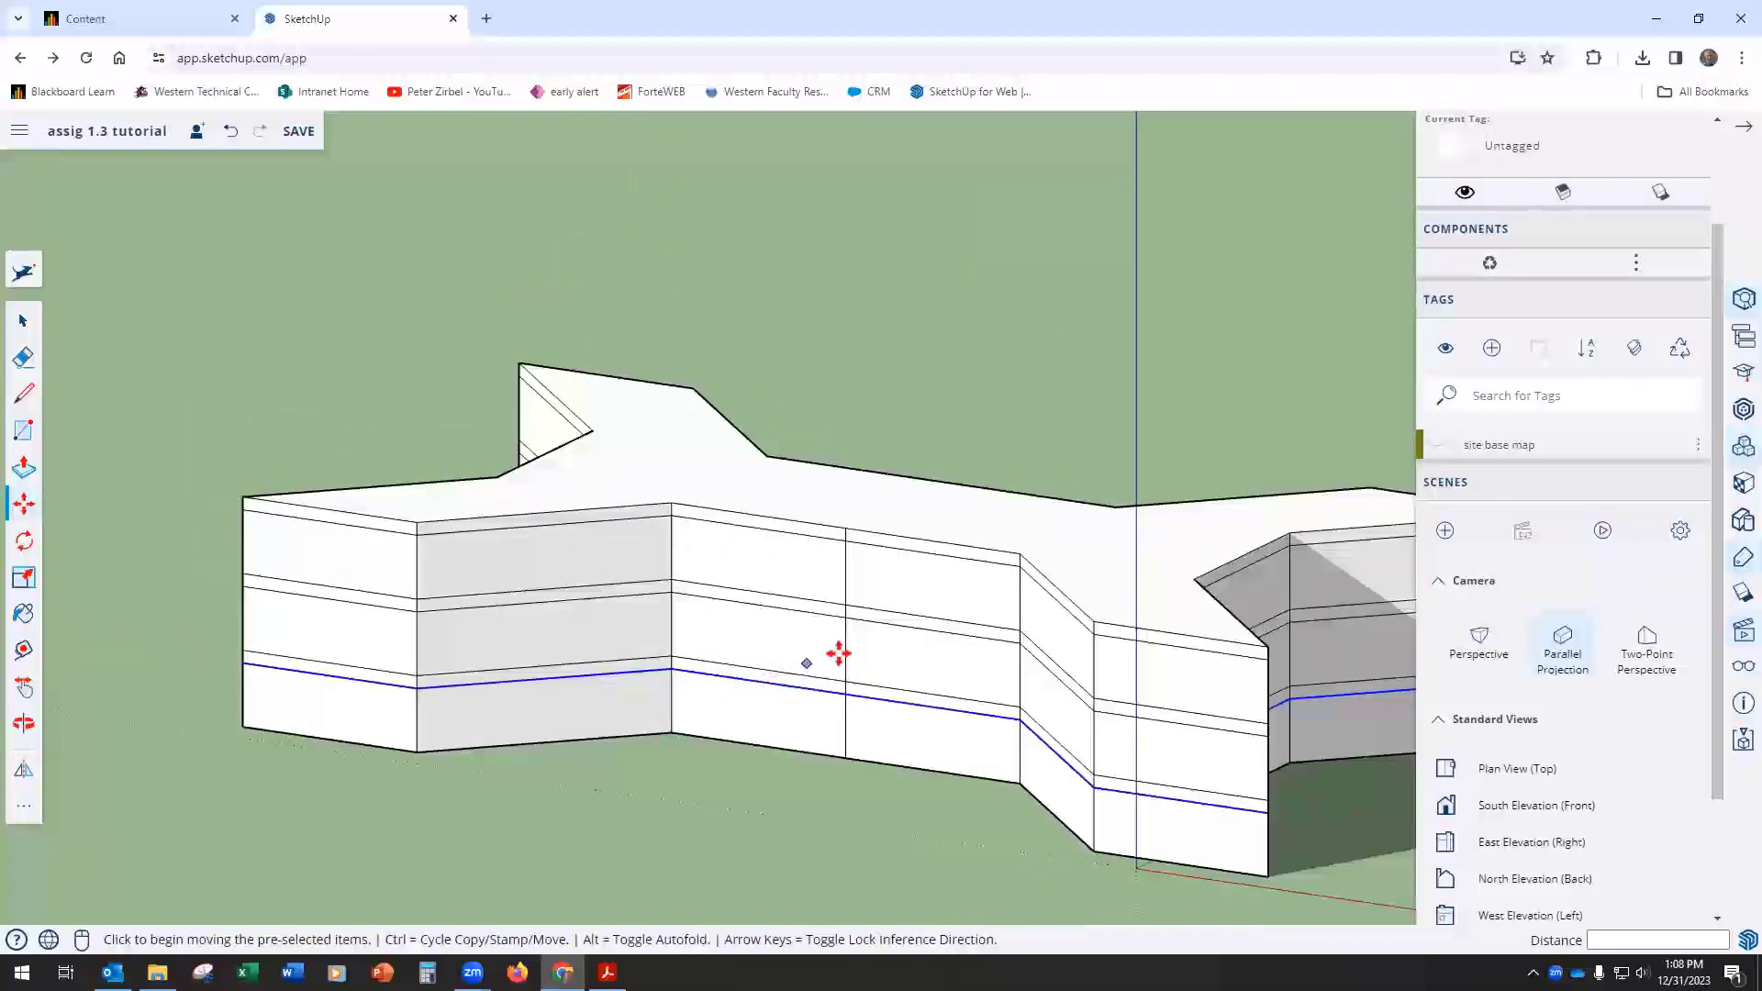
middle_click_drag(829, 656, 652, 700)
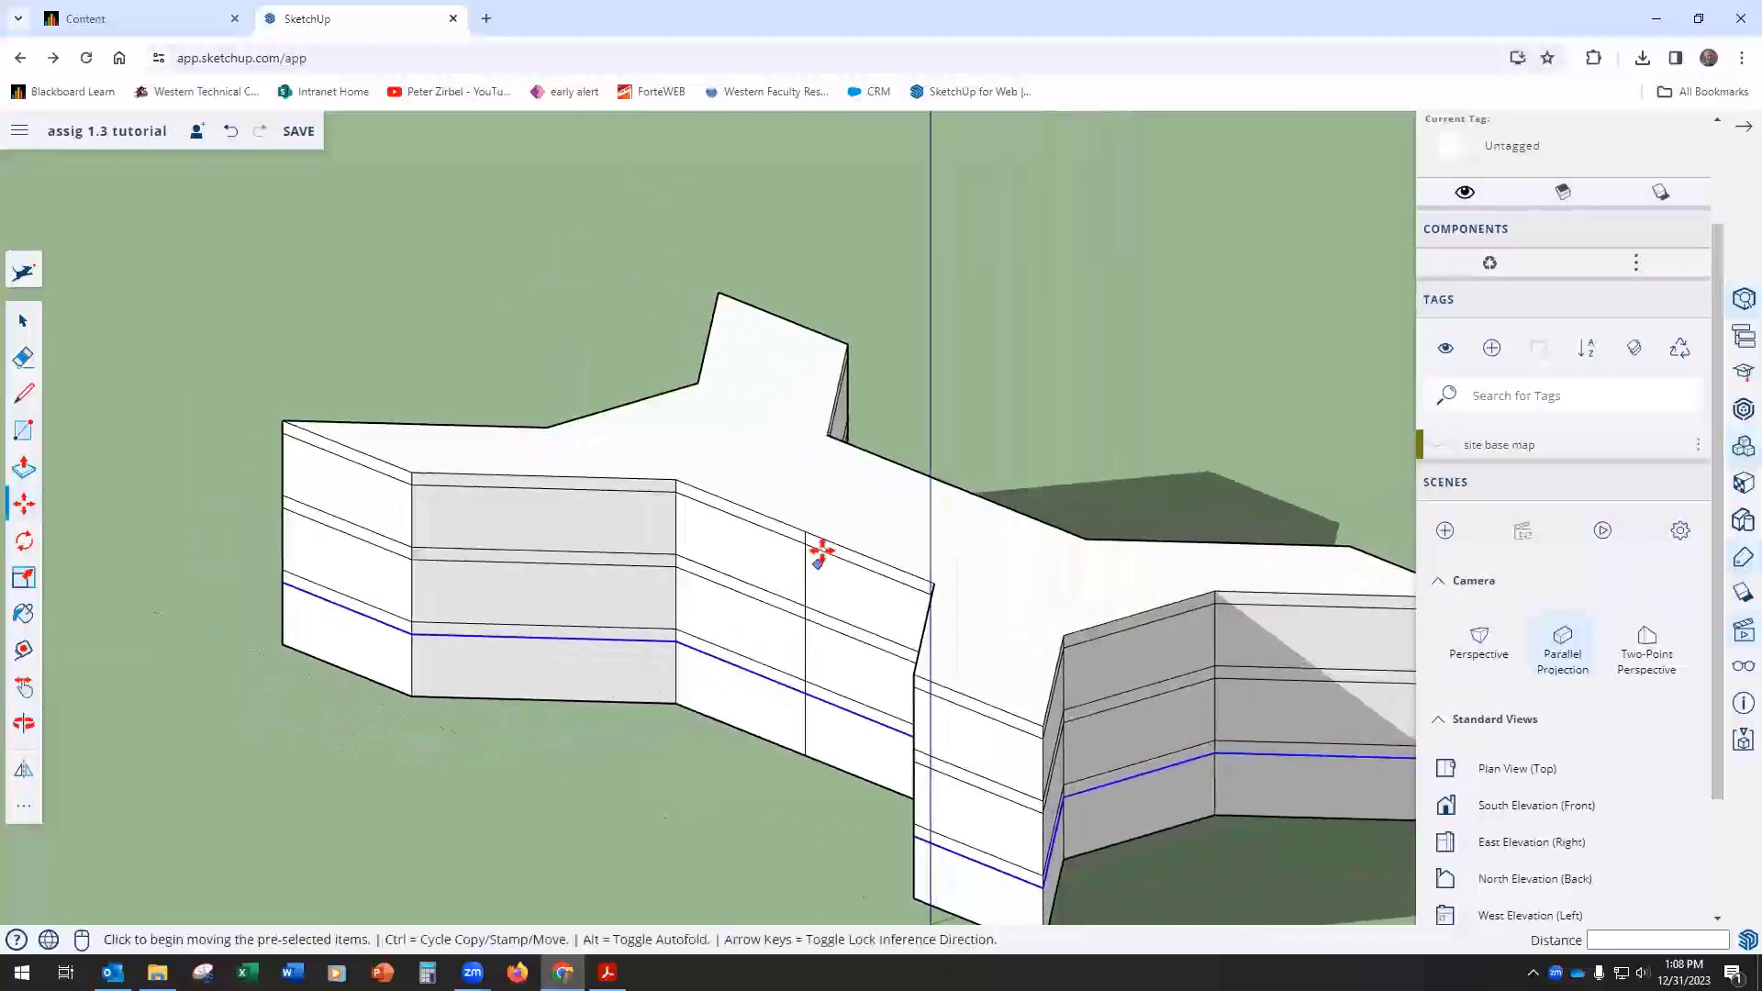
scroll(838, 485, "up", 3)
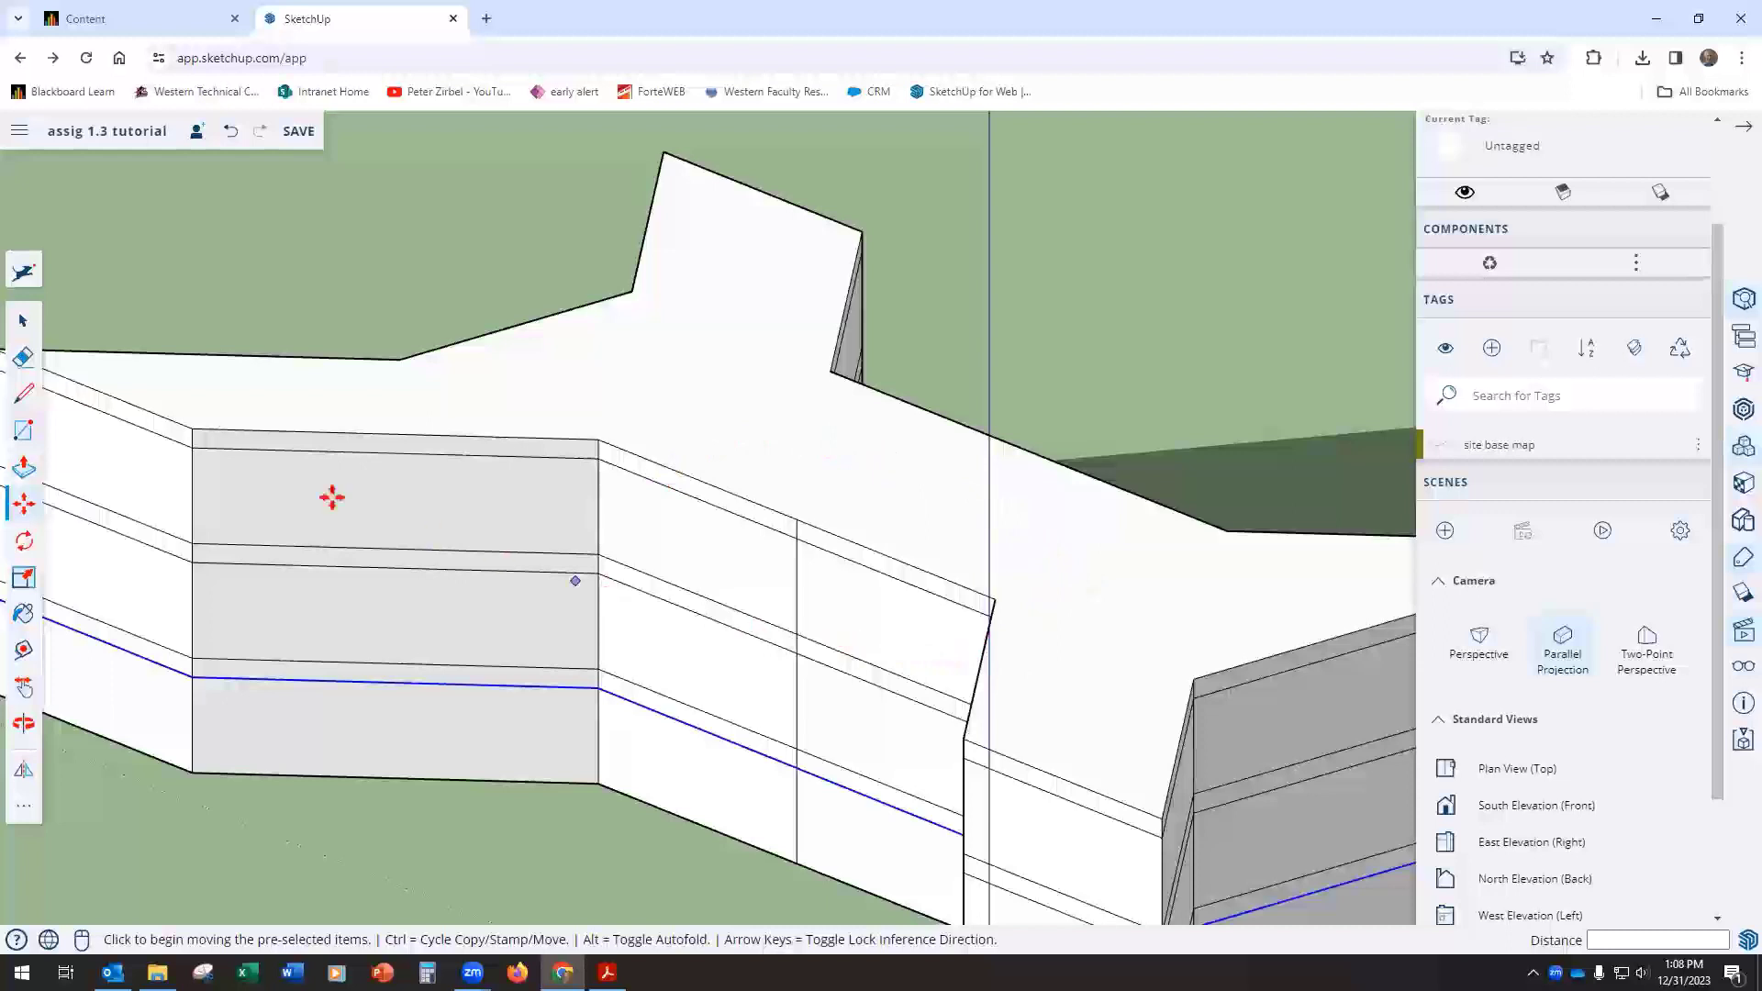
left_click(23, 320)
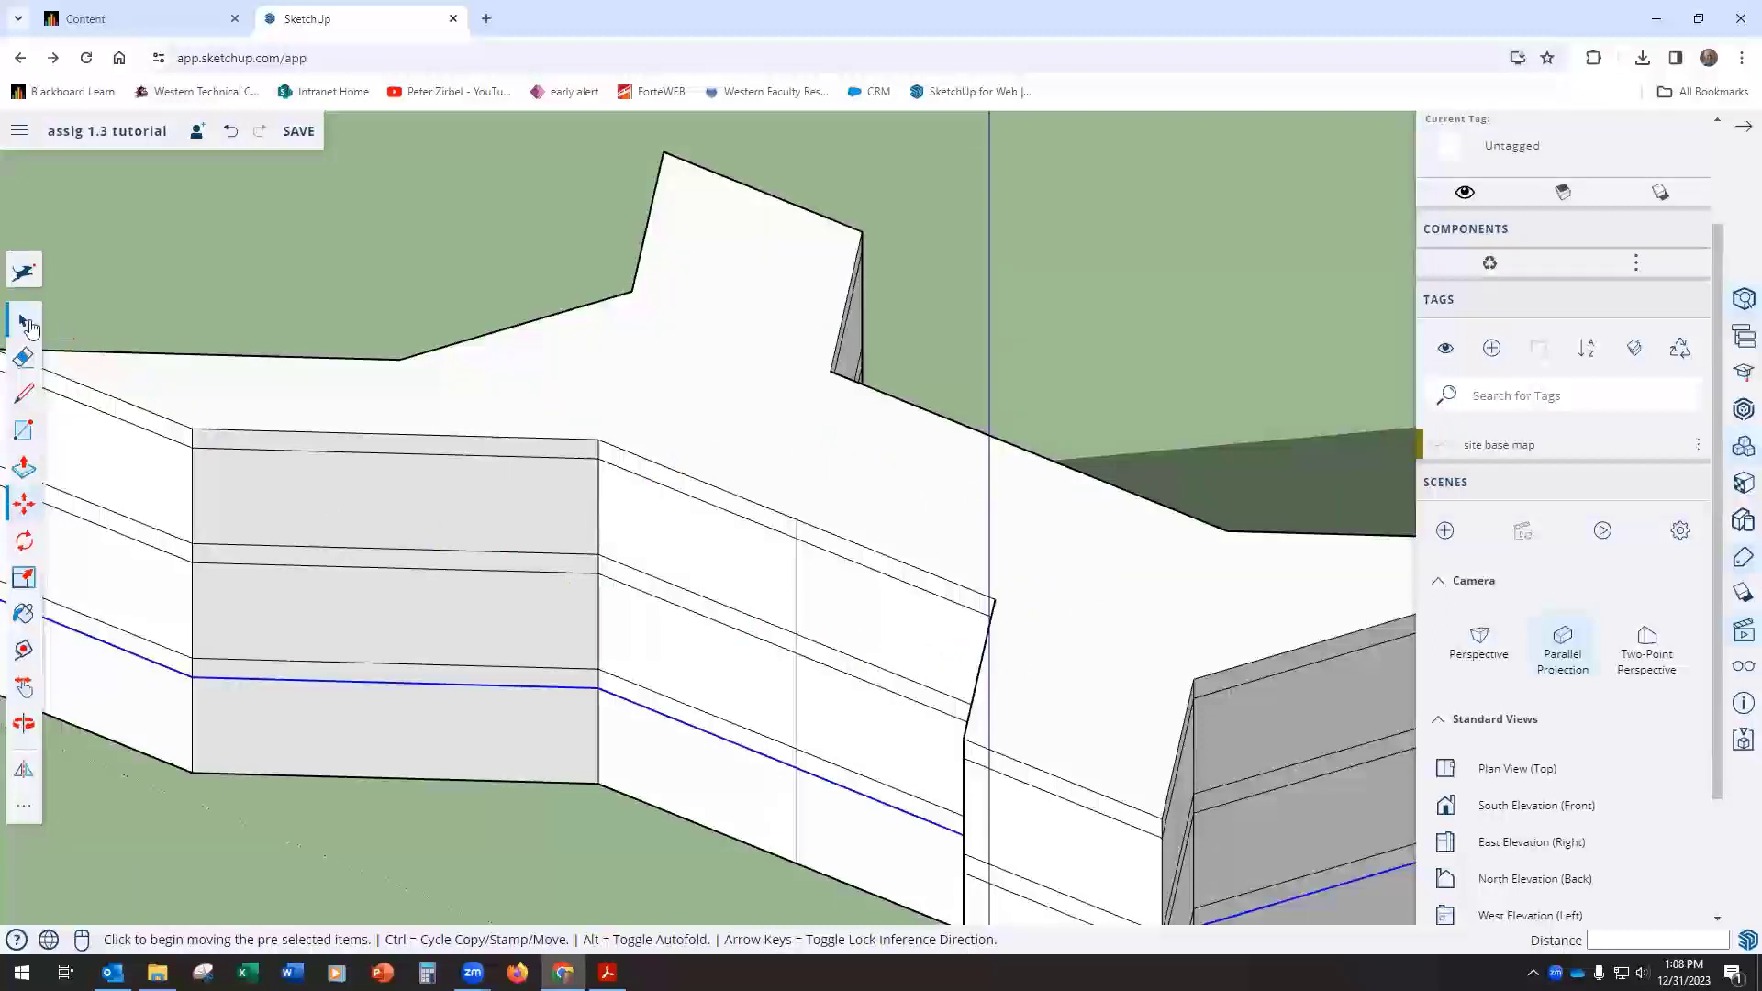
left_click(775, 427)
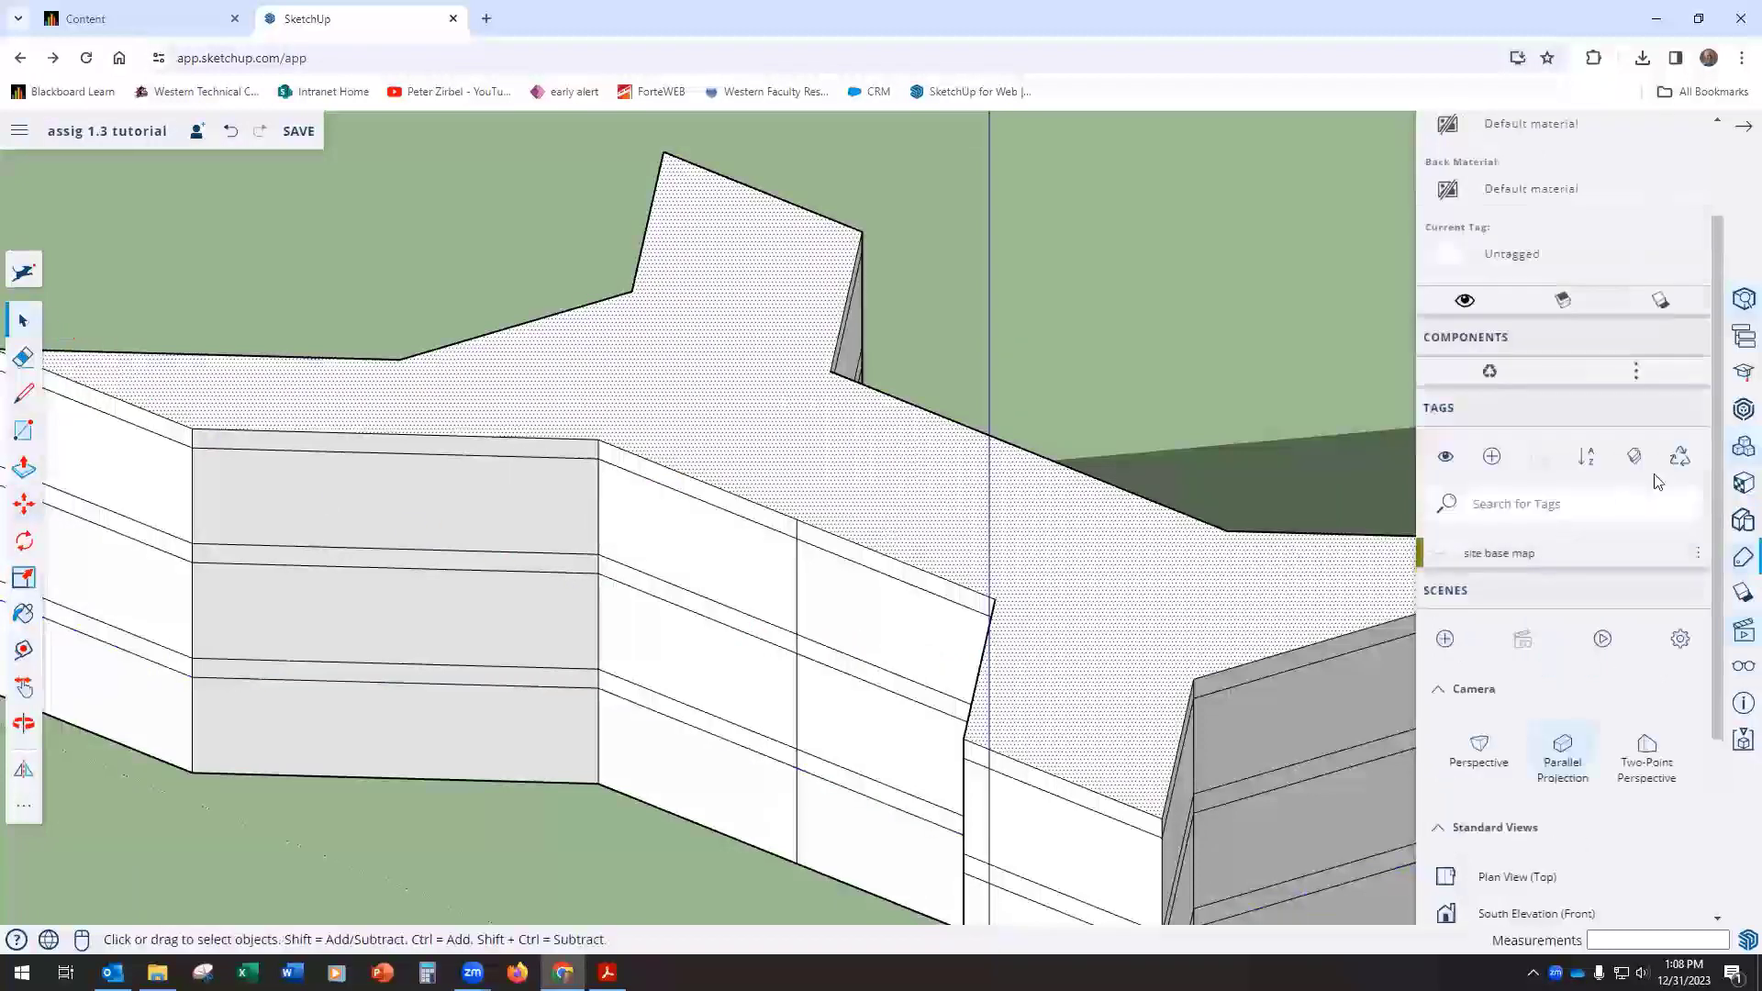
scroll(1657, 481, "down", 2)
scroll(1656, 480, "up", 4)
scroll(1653, 478, "down", 5)
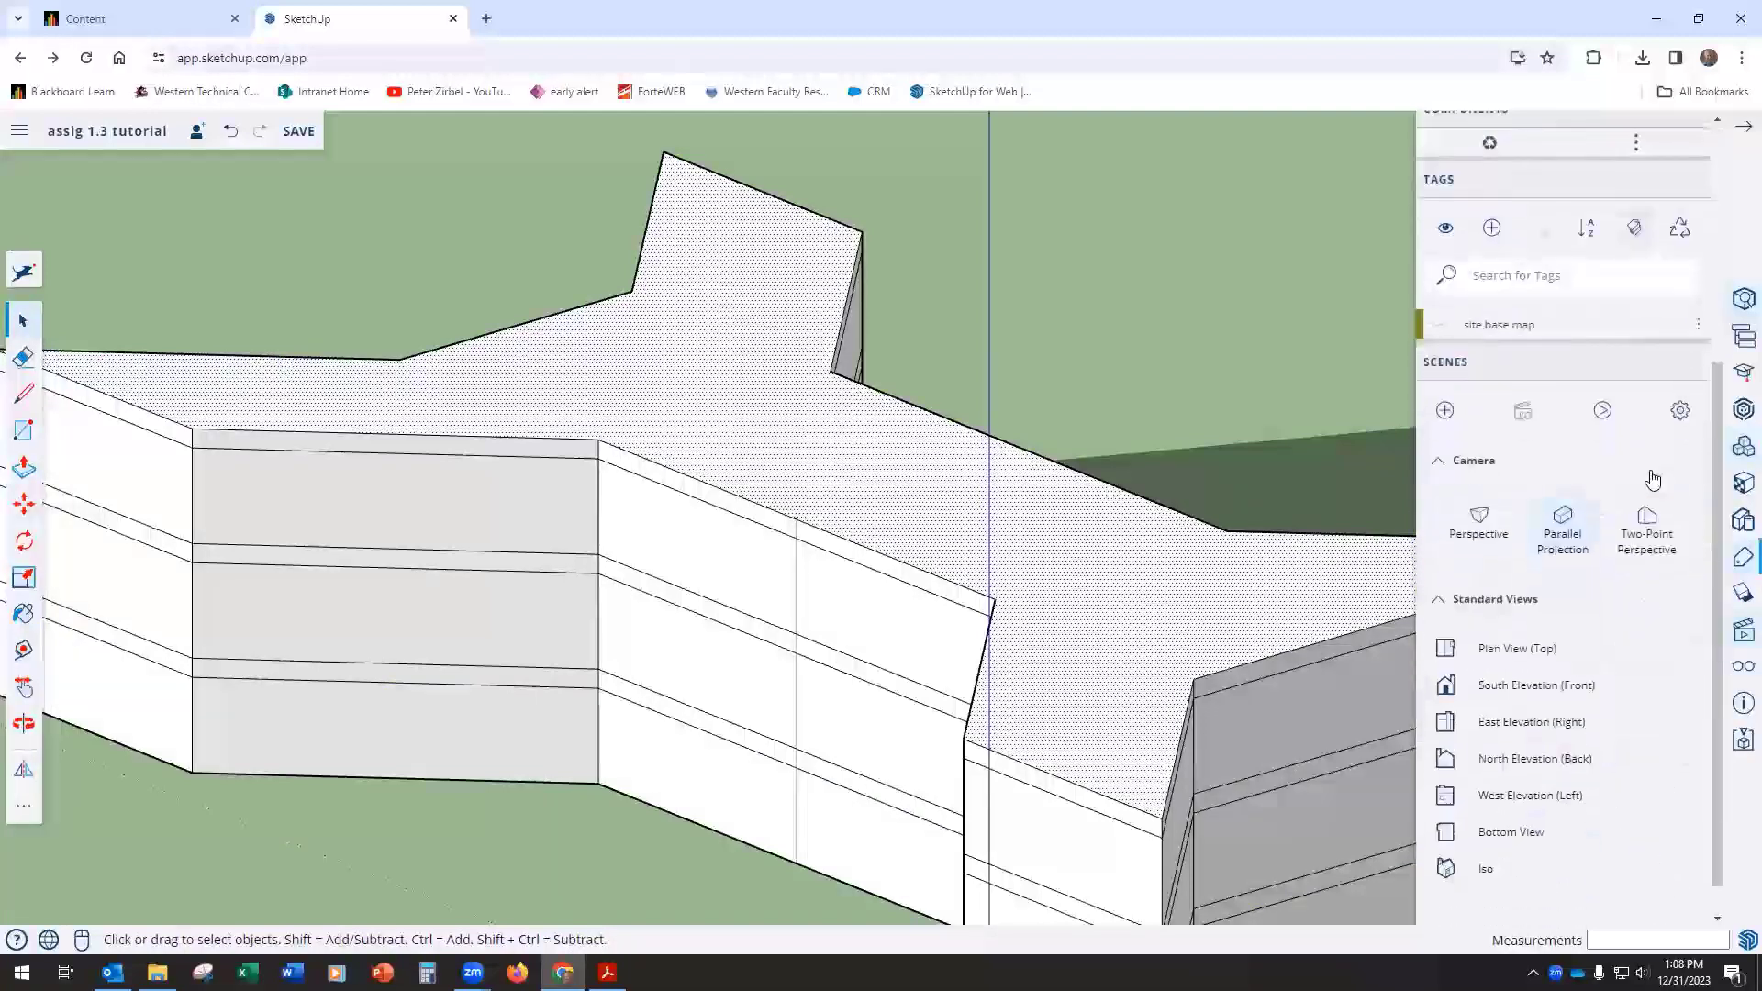
left_click(1491, 229)
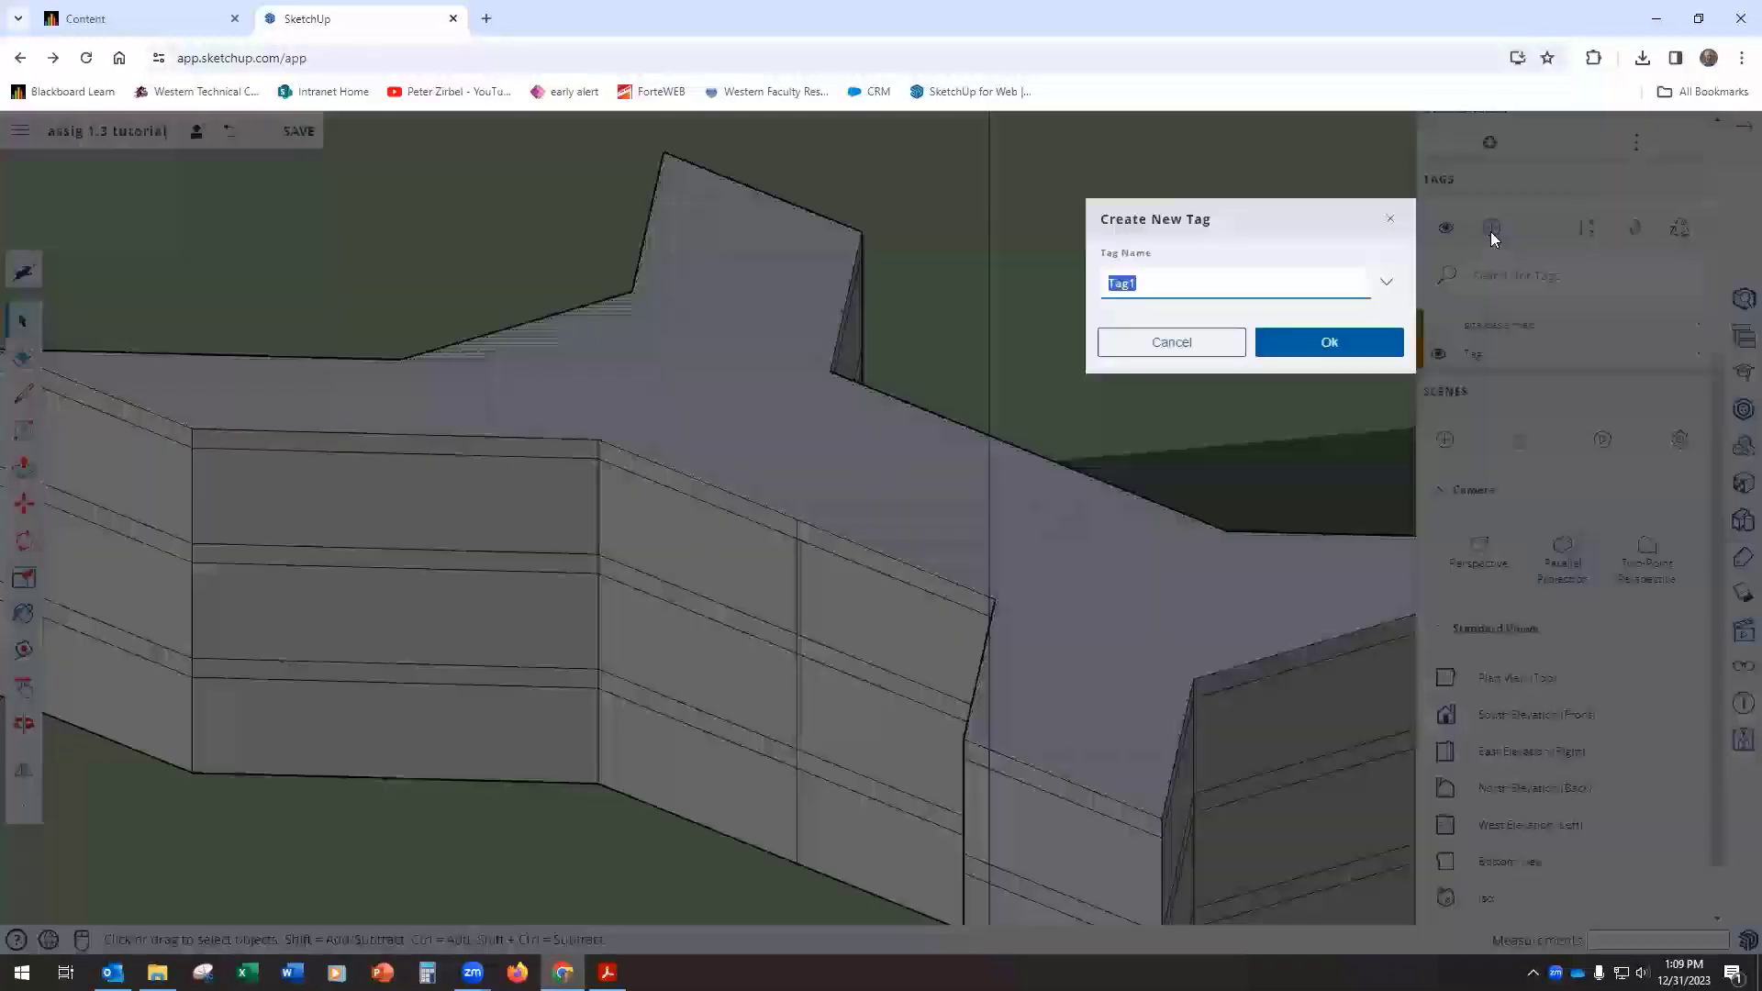
type("roof")
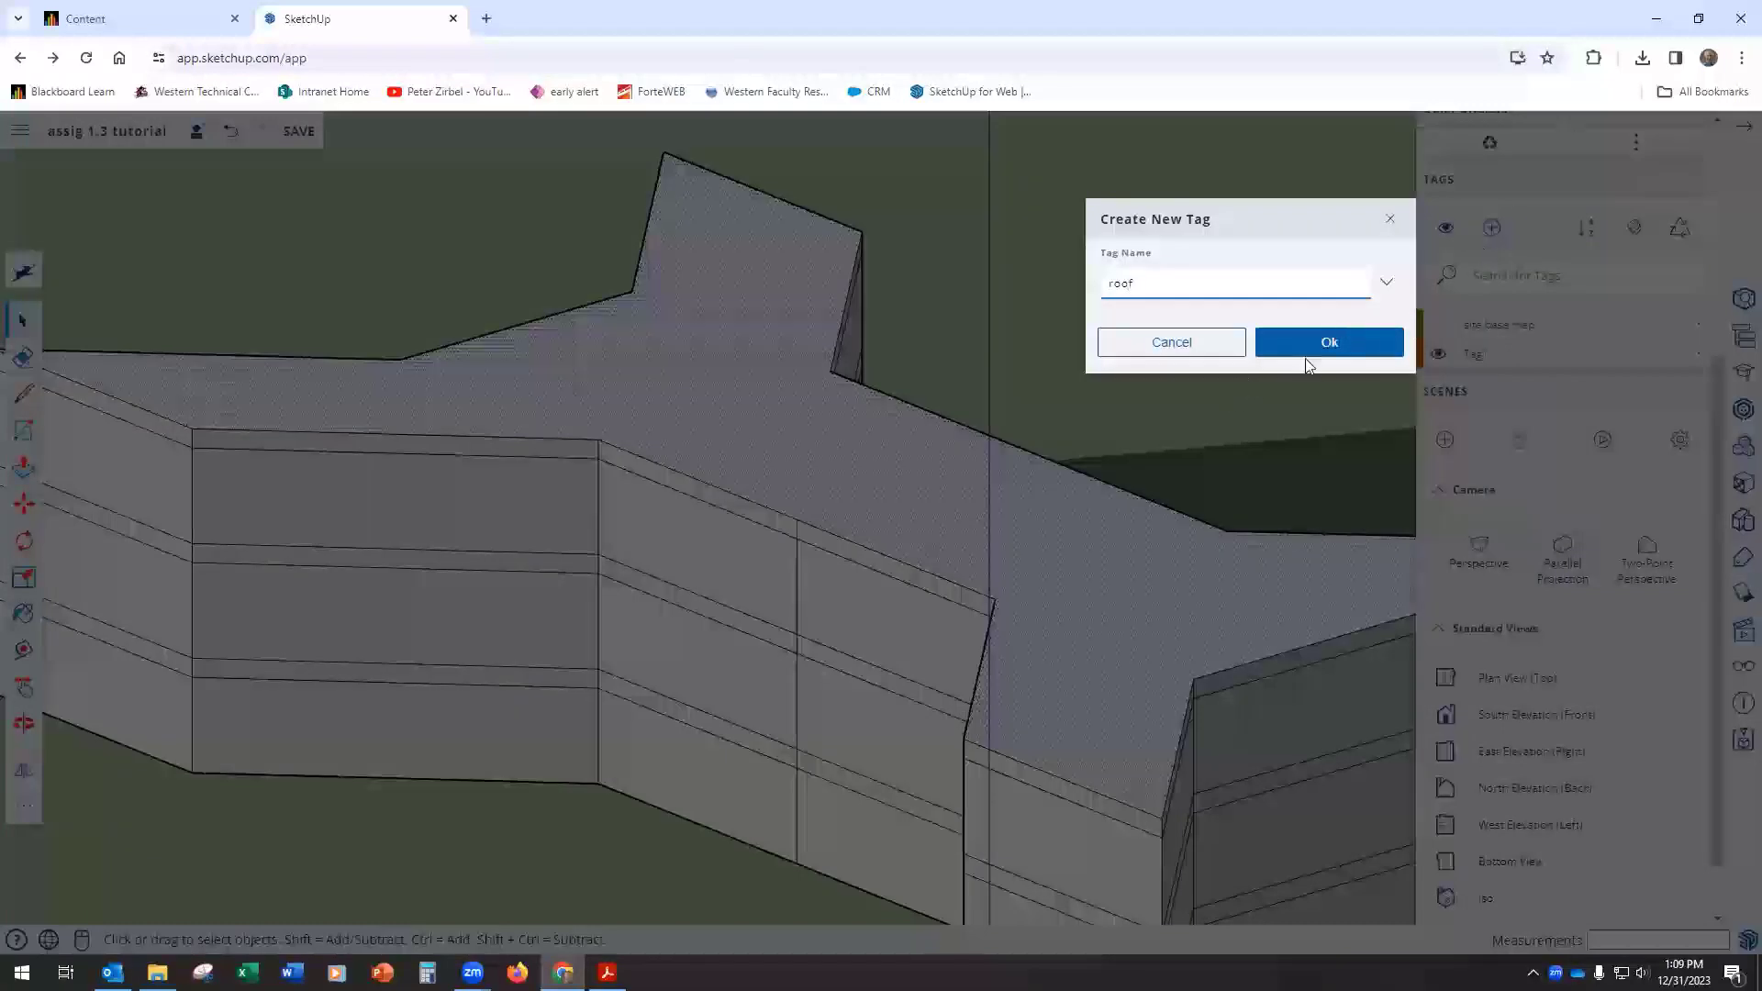
left_click(1329, 342)
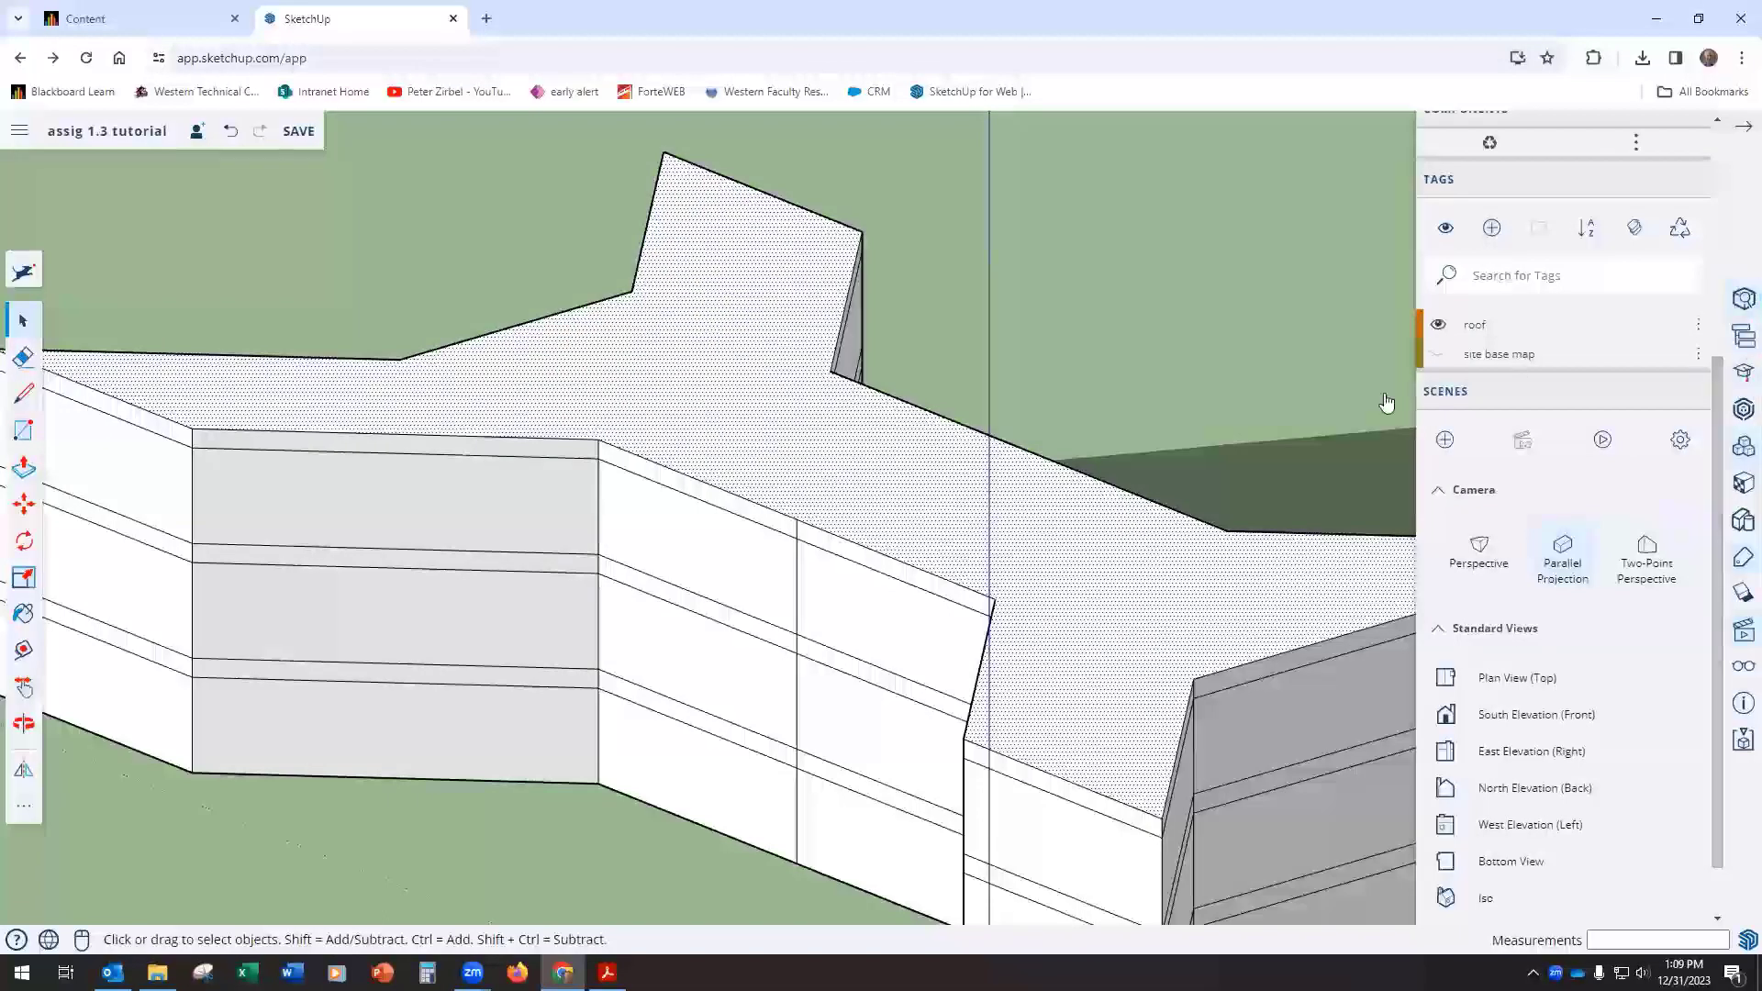
Step: Assign the roof tag to the selected top face and hide that tag
left_click(1742, 301)
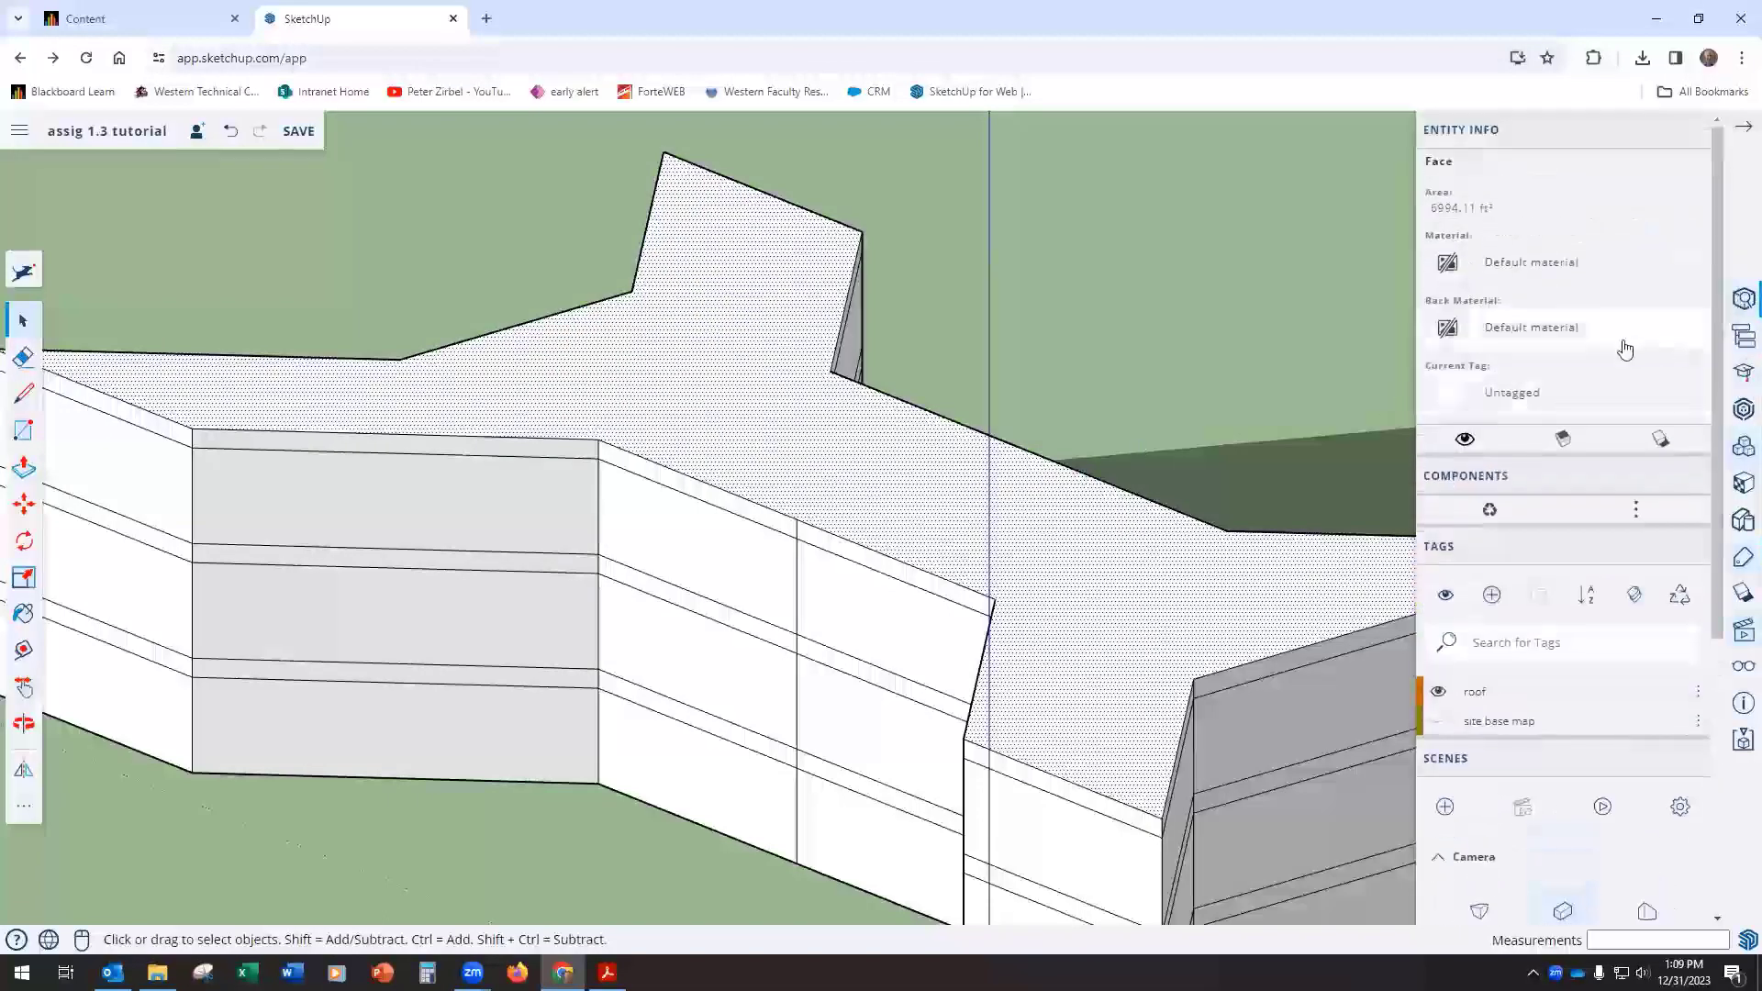
left_click(1505, 404)
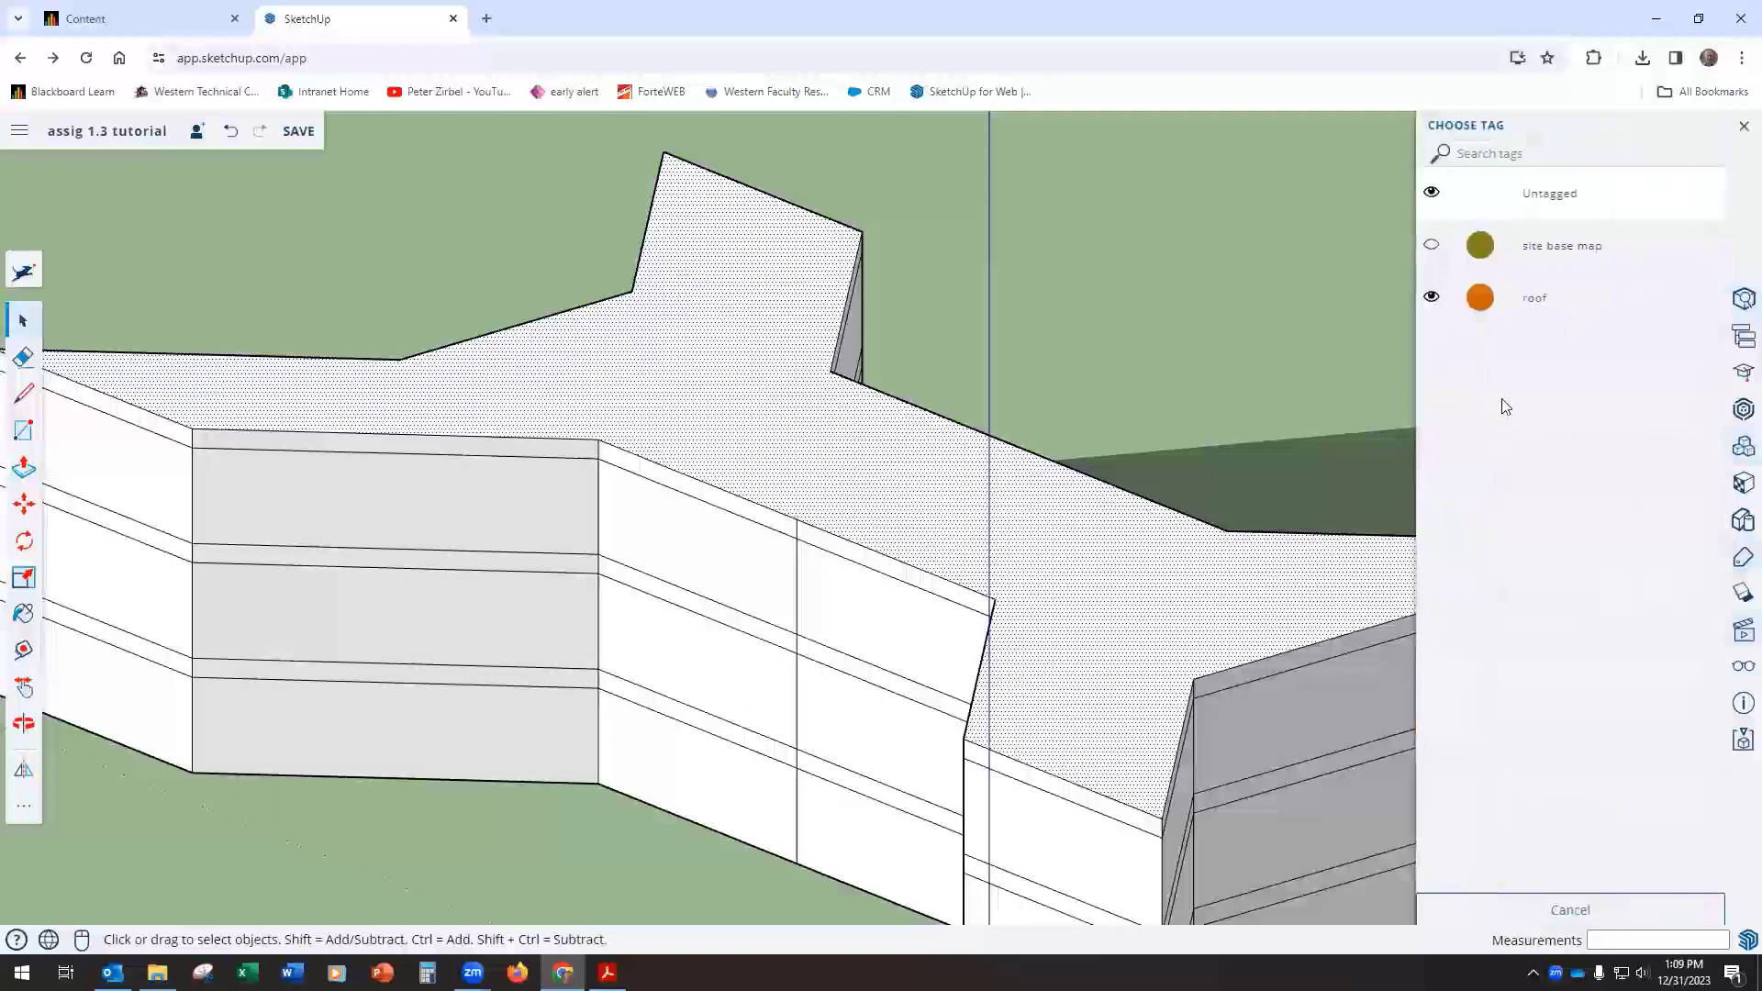
left_click(1505, 307)
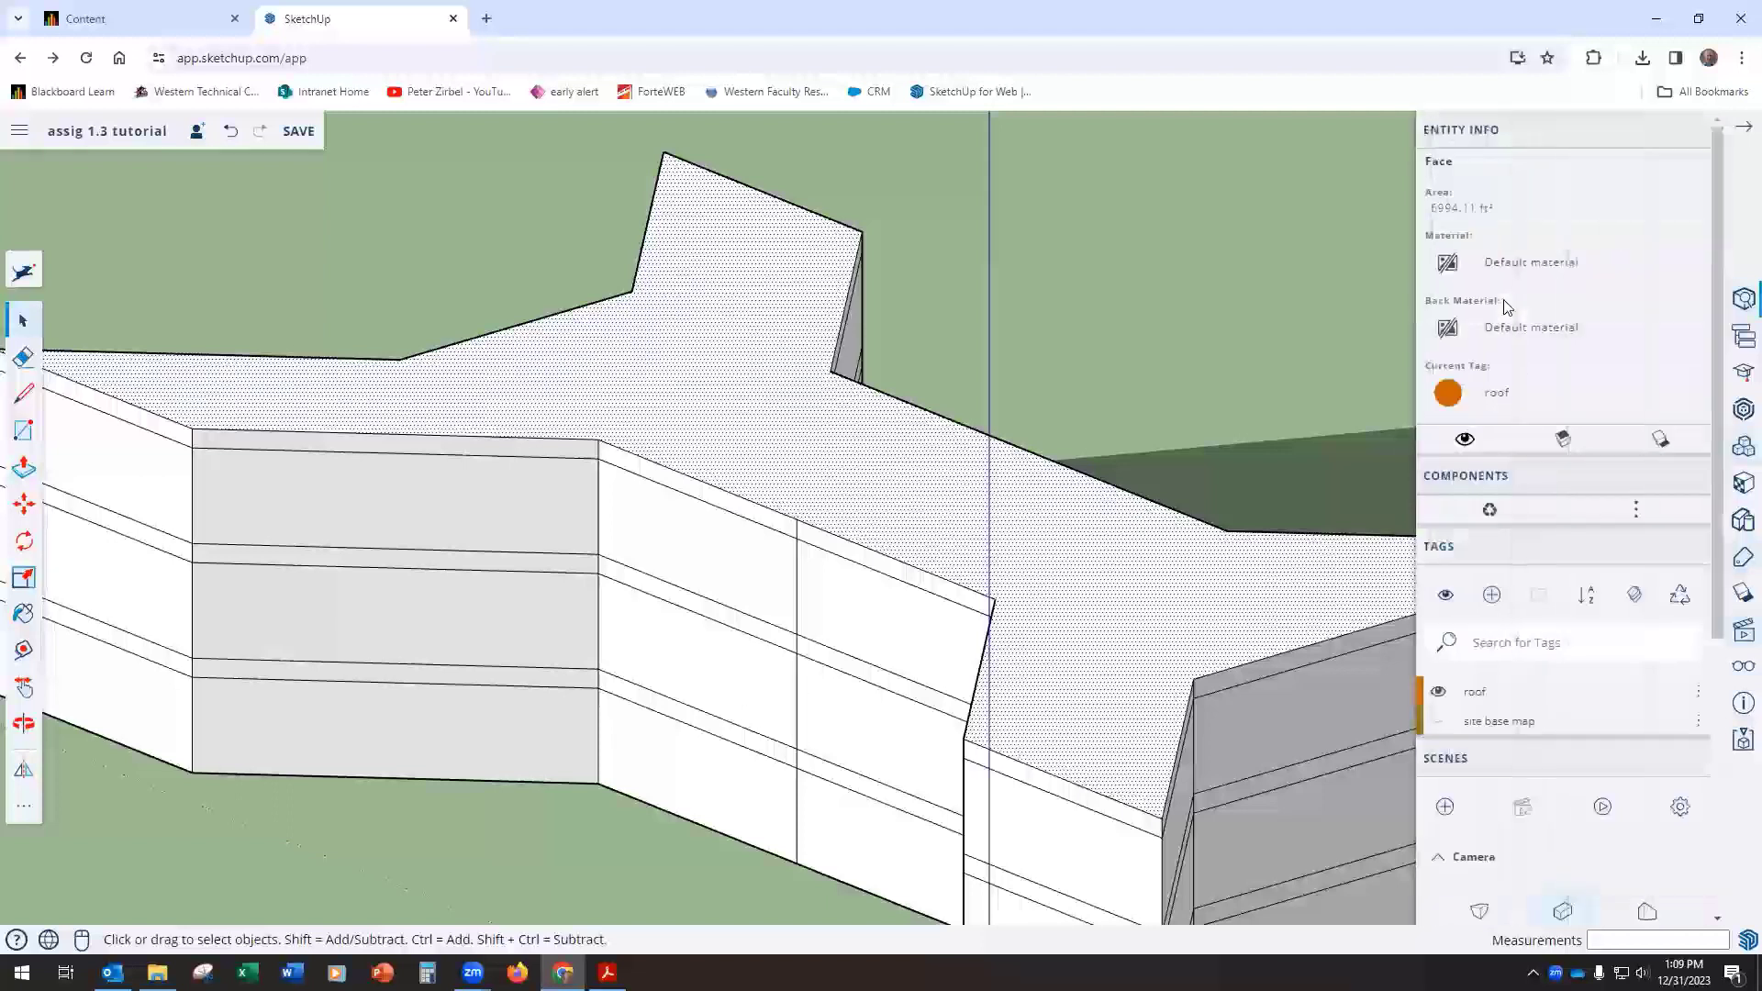
left_click(1437, 697)
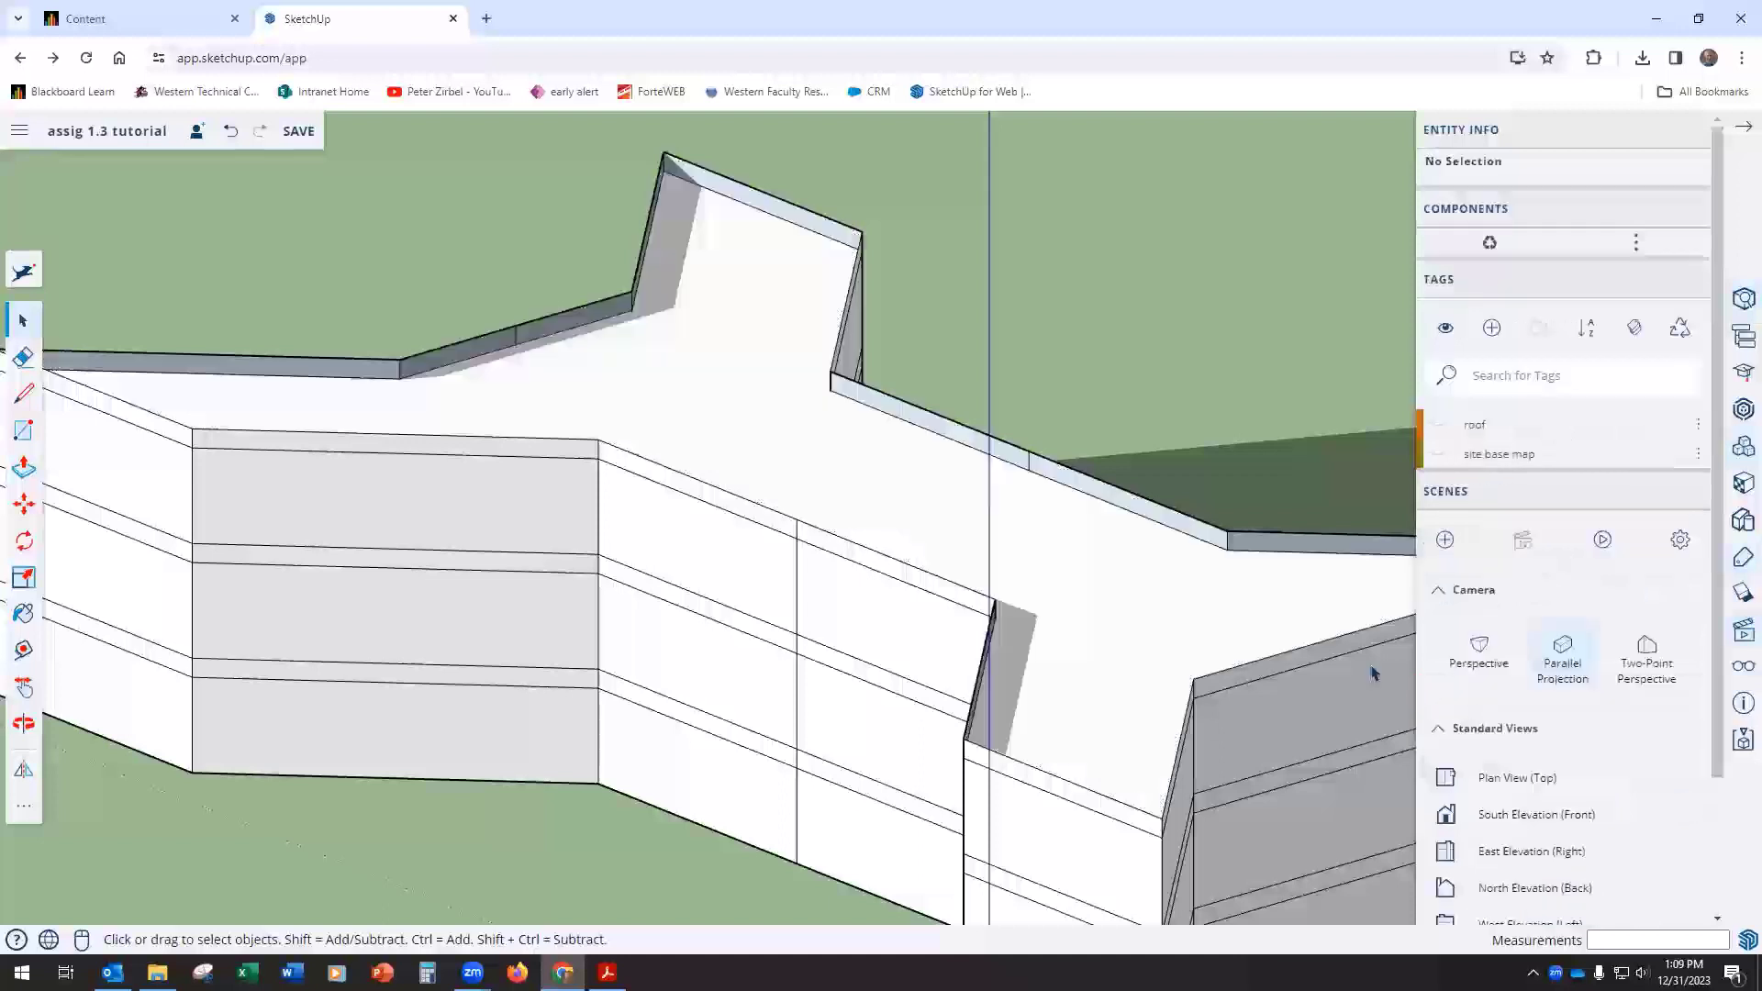
Step: Assign the roof tag to the exposed face just below the hidden top face, completing the roof thickness
left_click(890, 516)
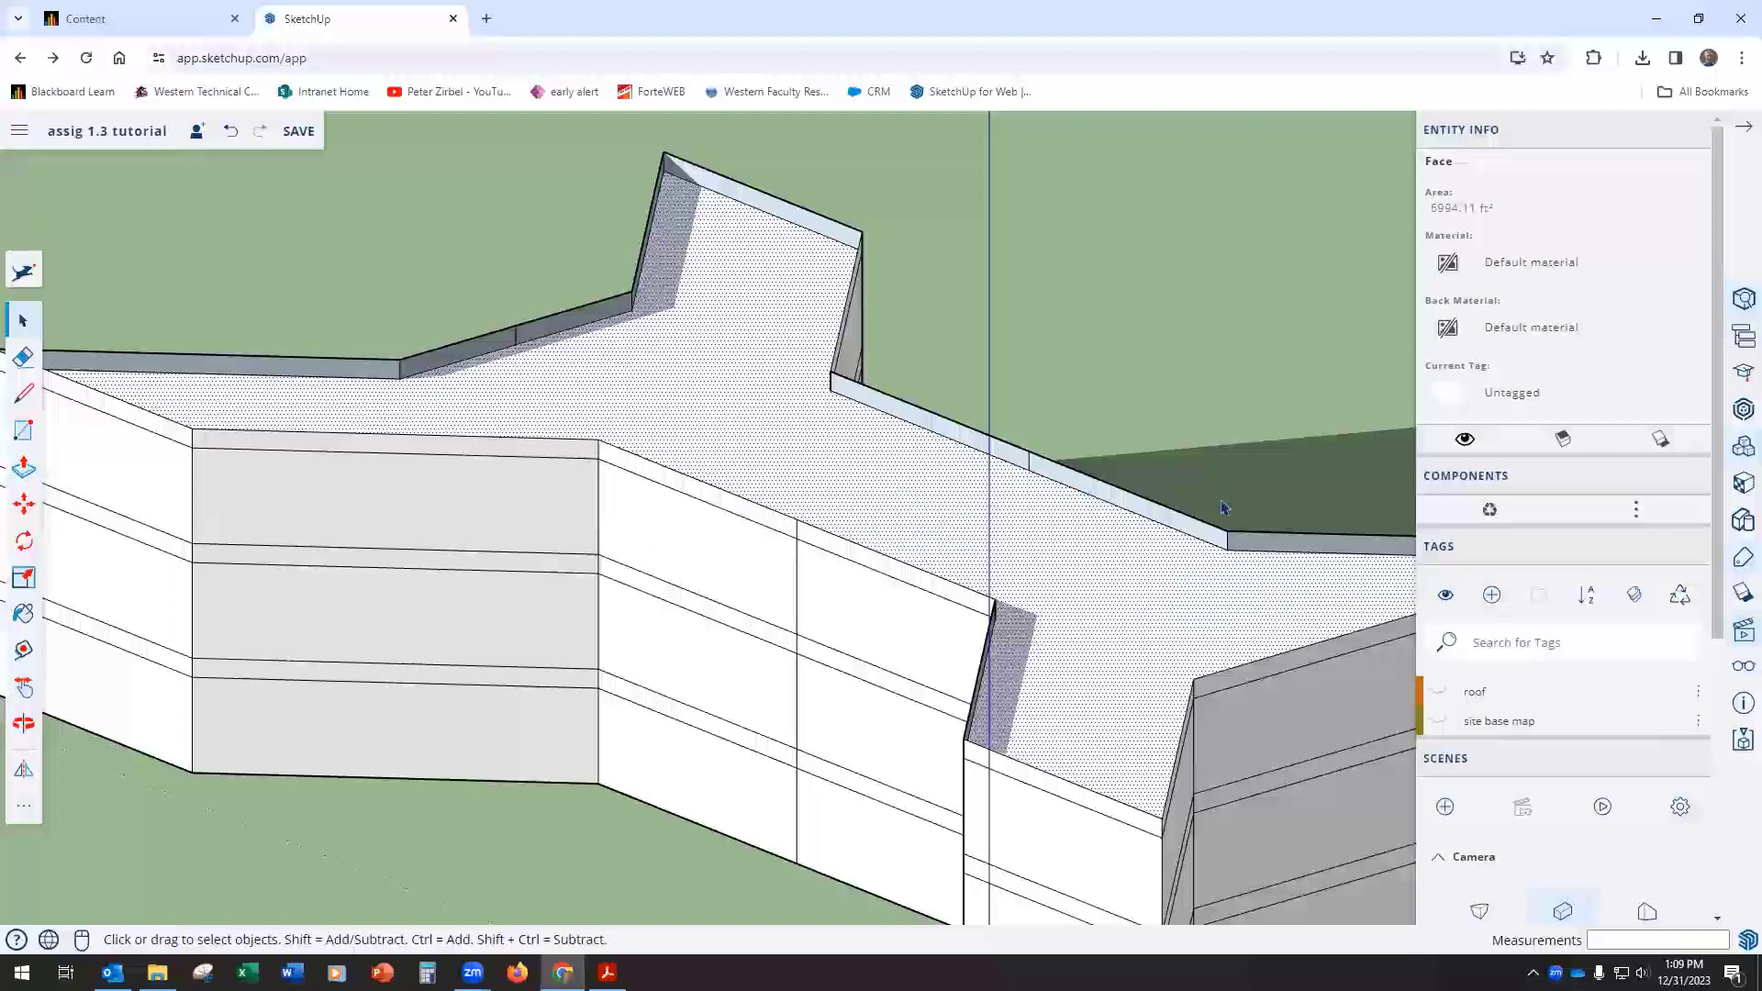
left_click(1528, 397)
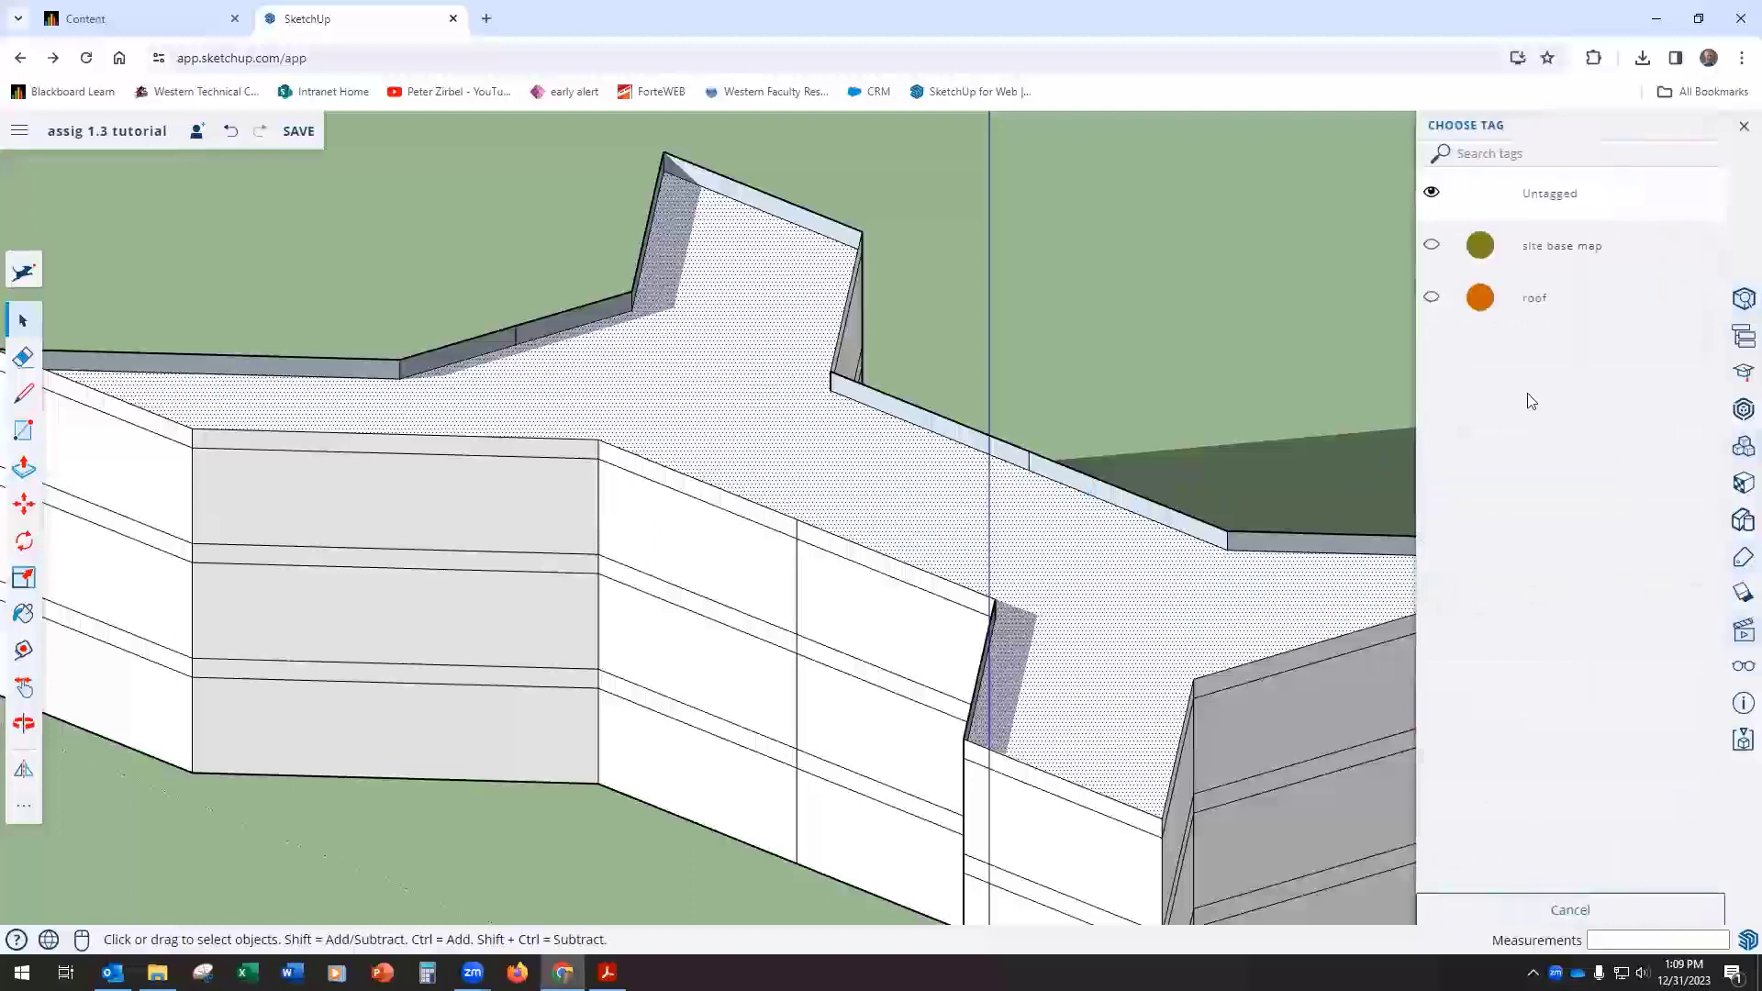
left_click(1473, 303)
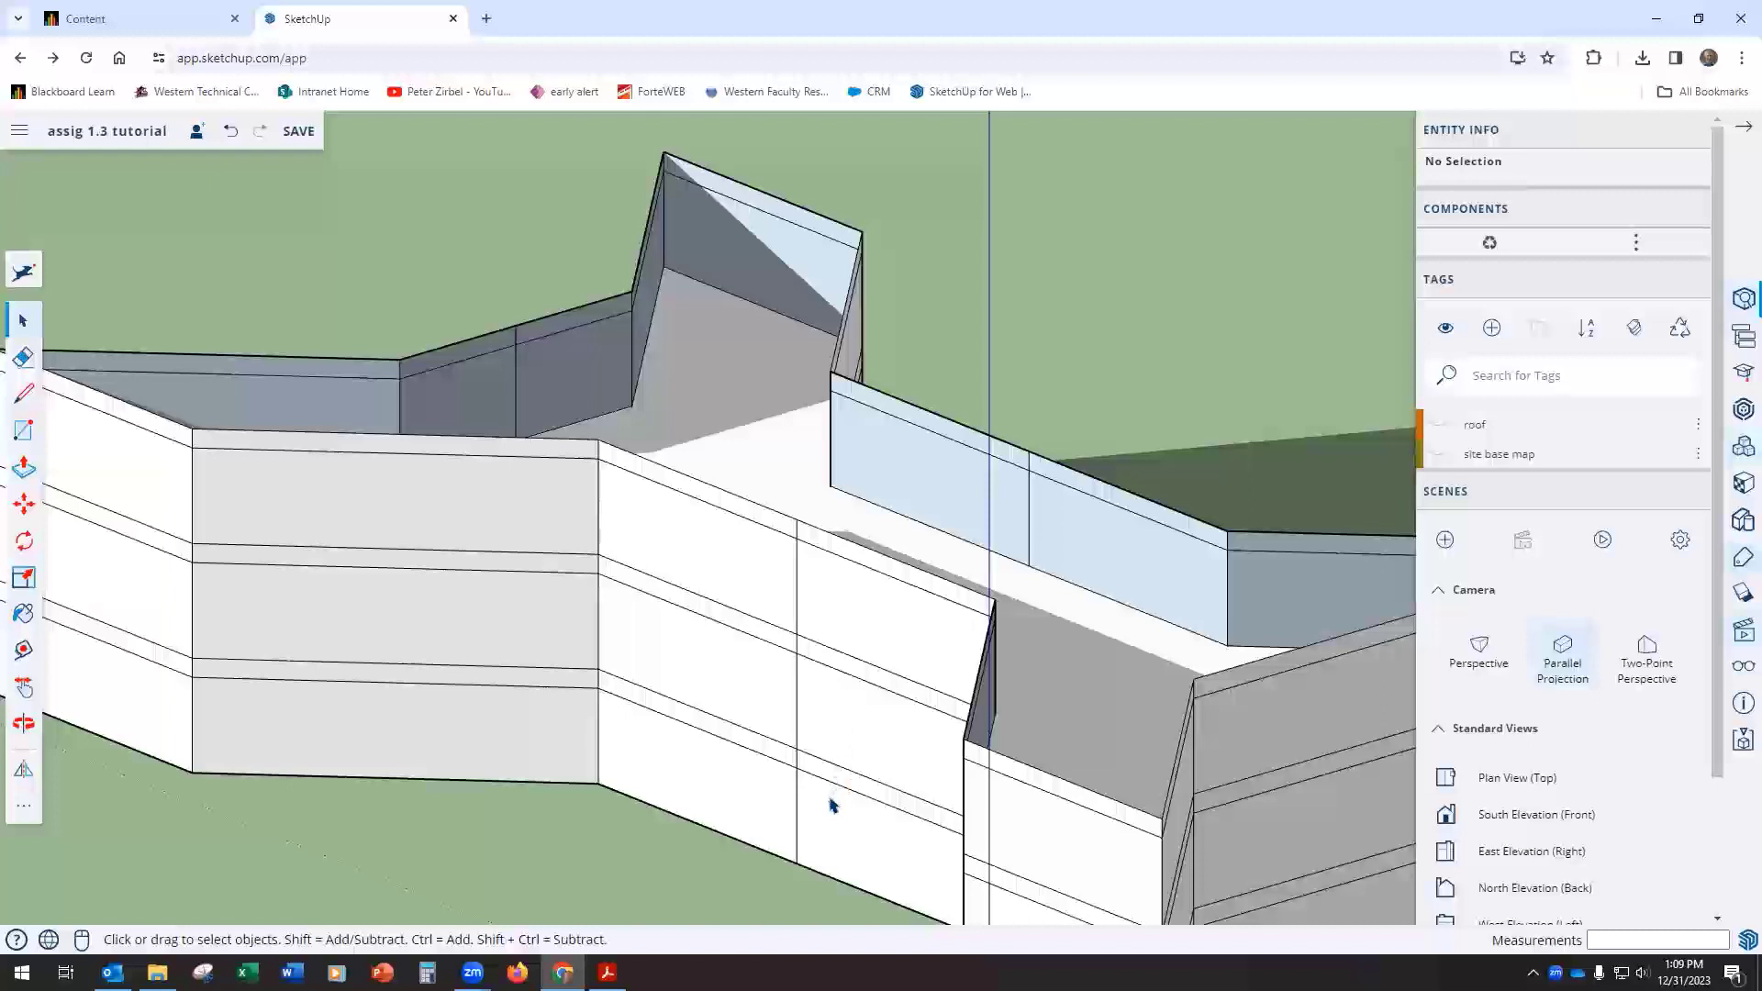
Step: Create a new tag named 3rd floor
middle_click_drag(1065, 603, 807, 633)
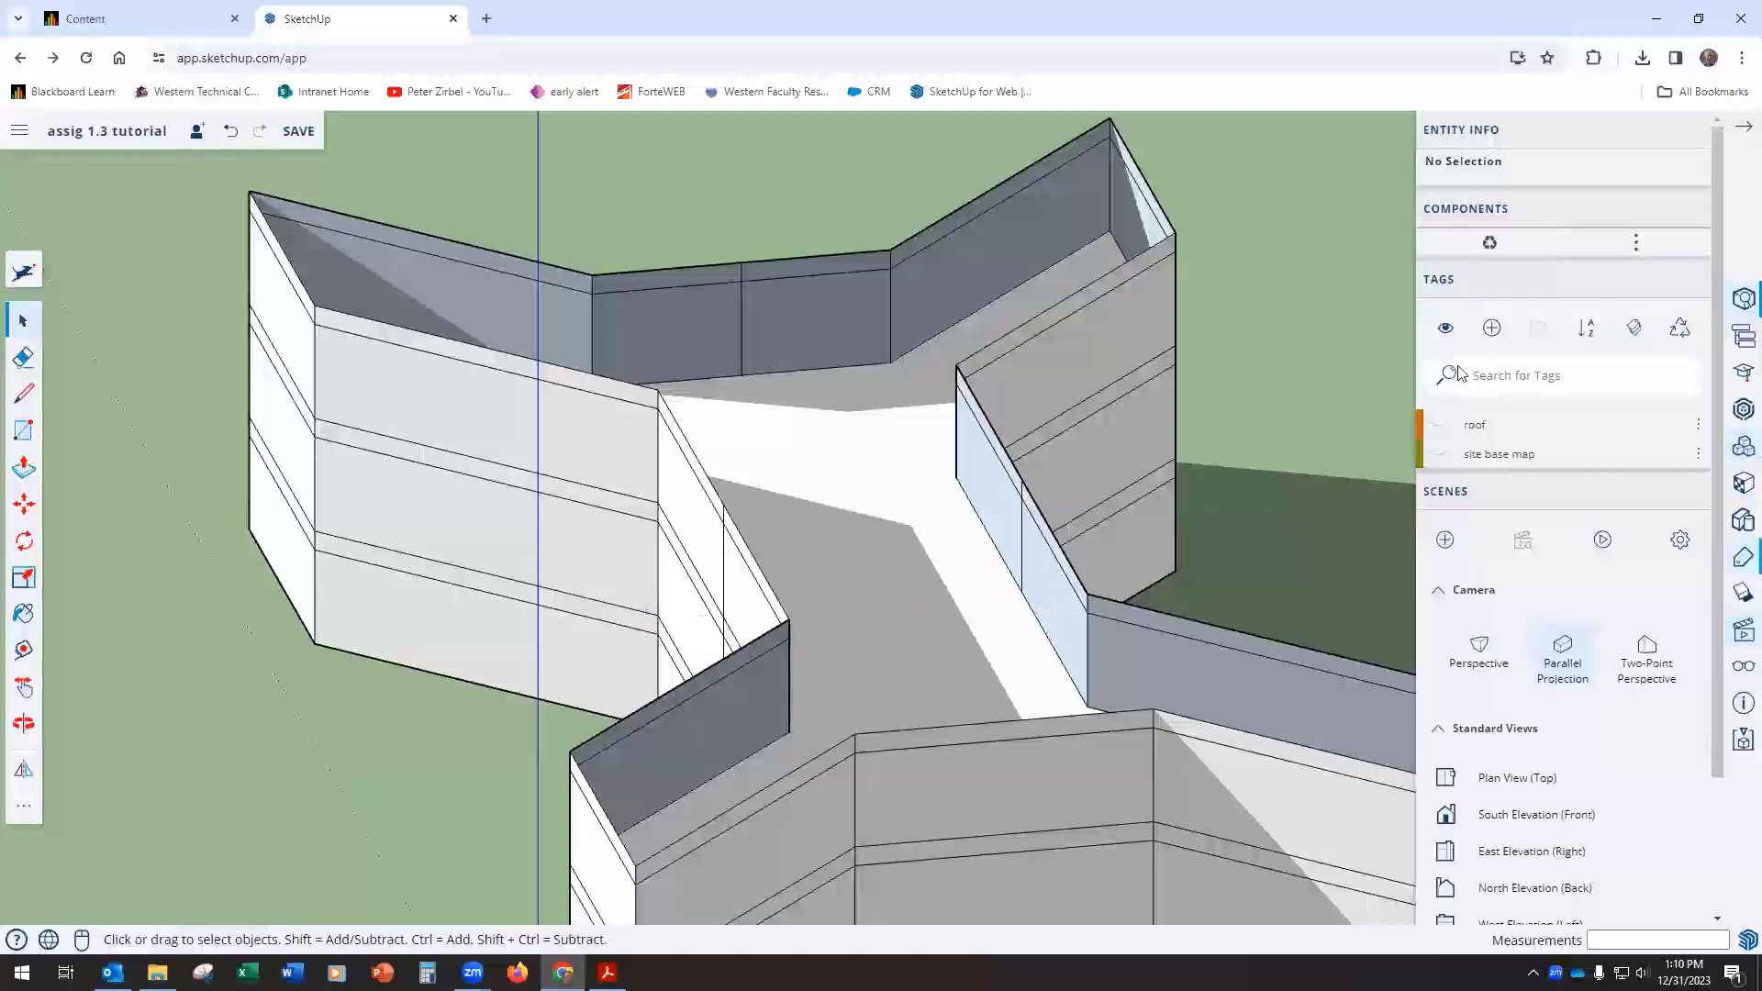
left_click(1491, 328)
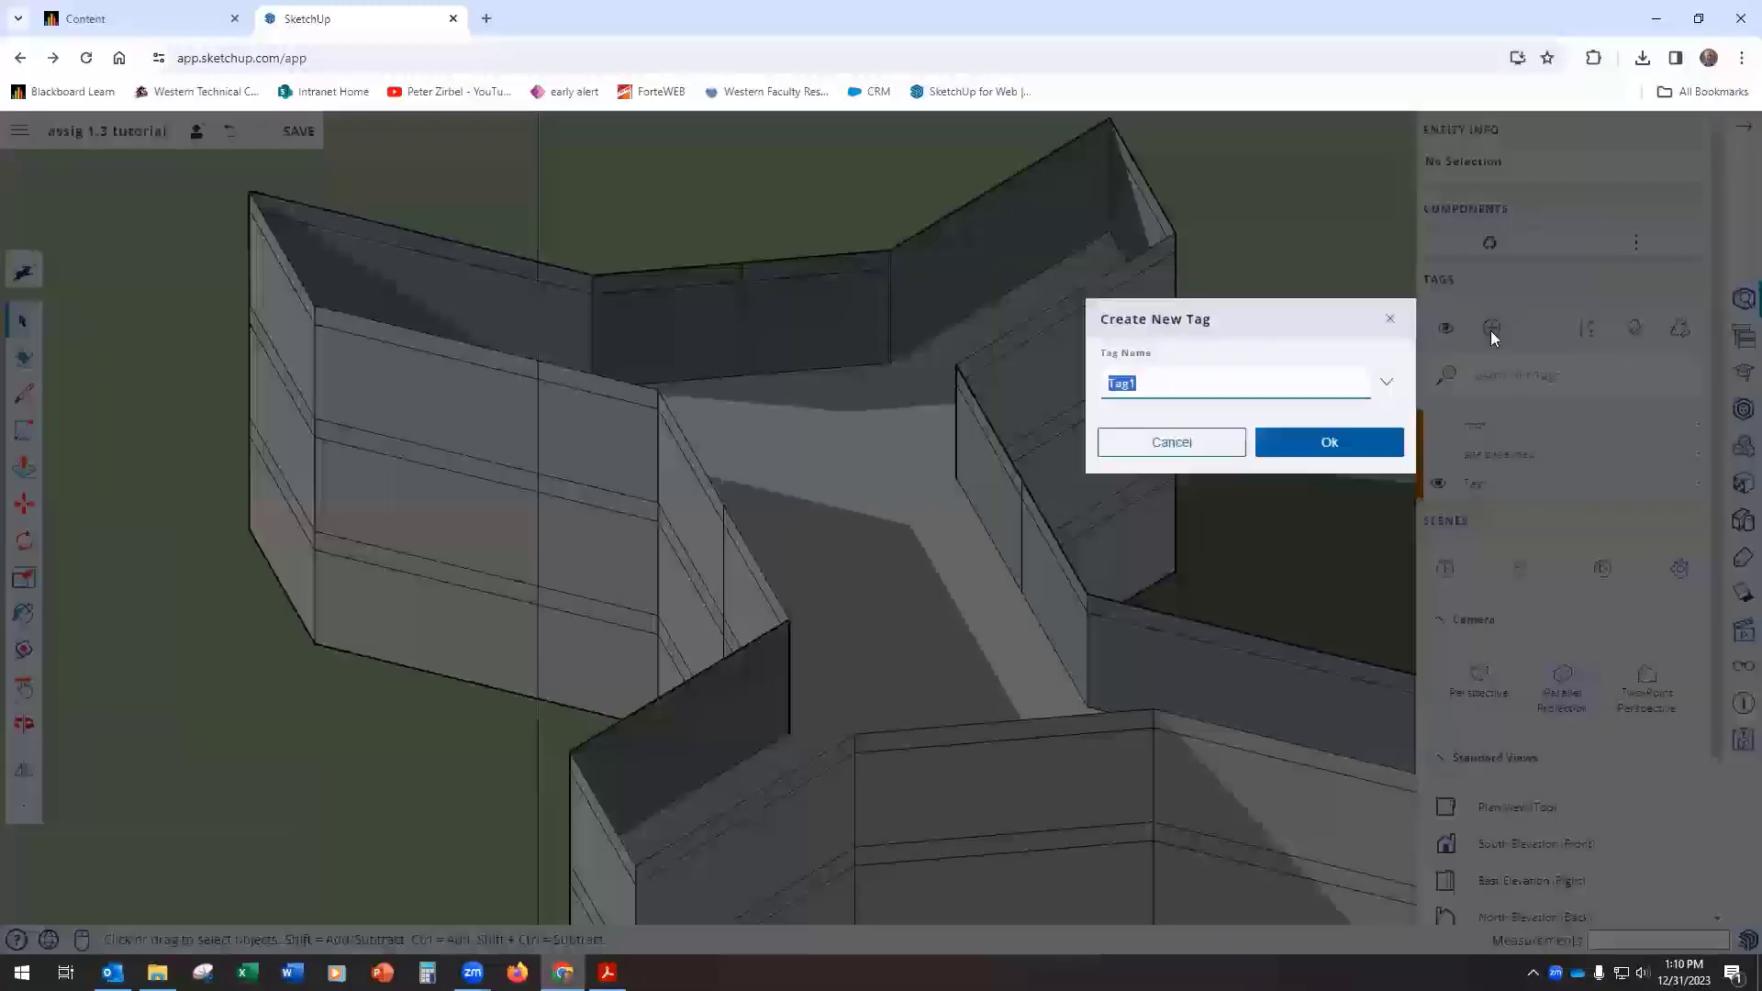
type("3rd floor")
left_click(1326, 444)
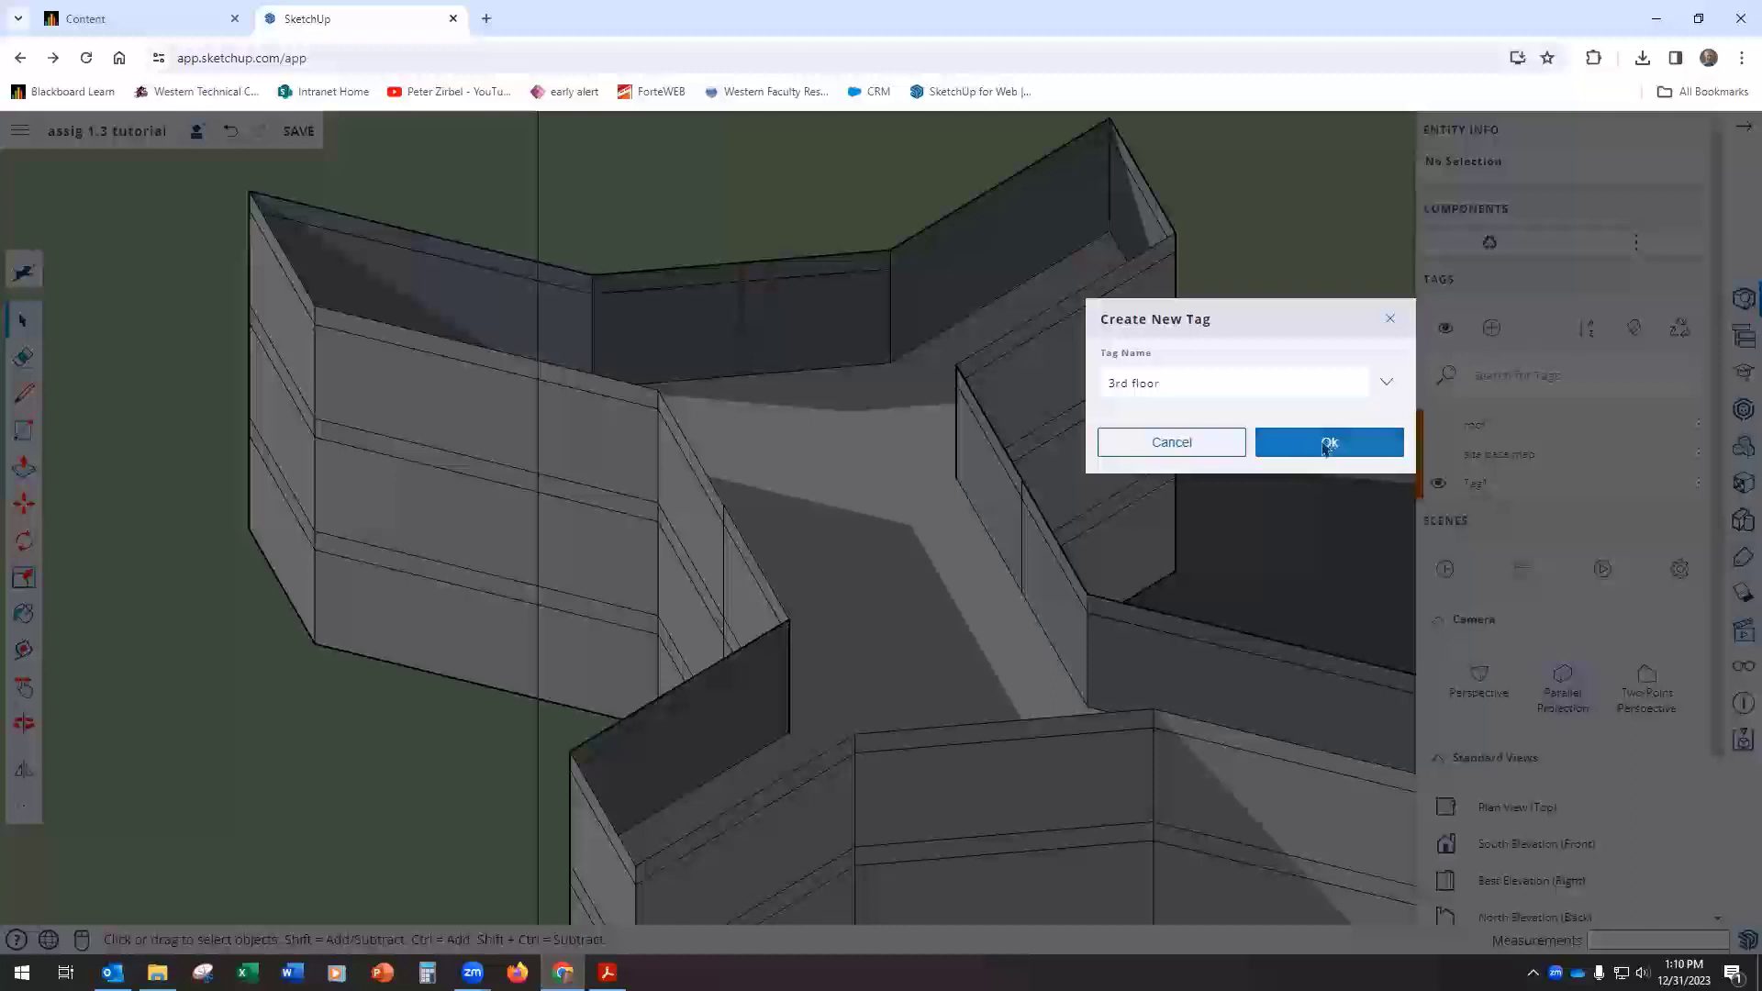
Step: Assign the 3rd floor tag to the uppermost visible floor face inside the building and hide that tag
left_click(865, 530)
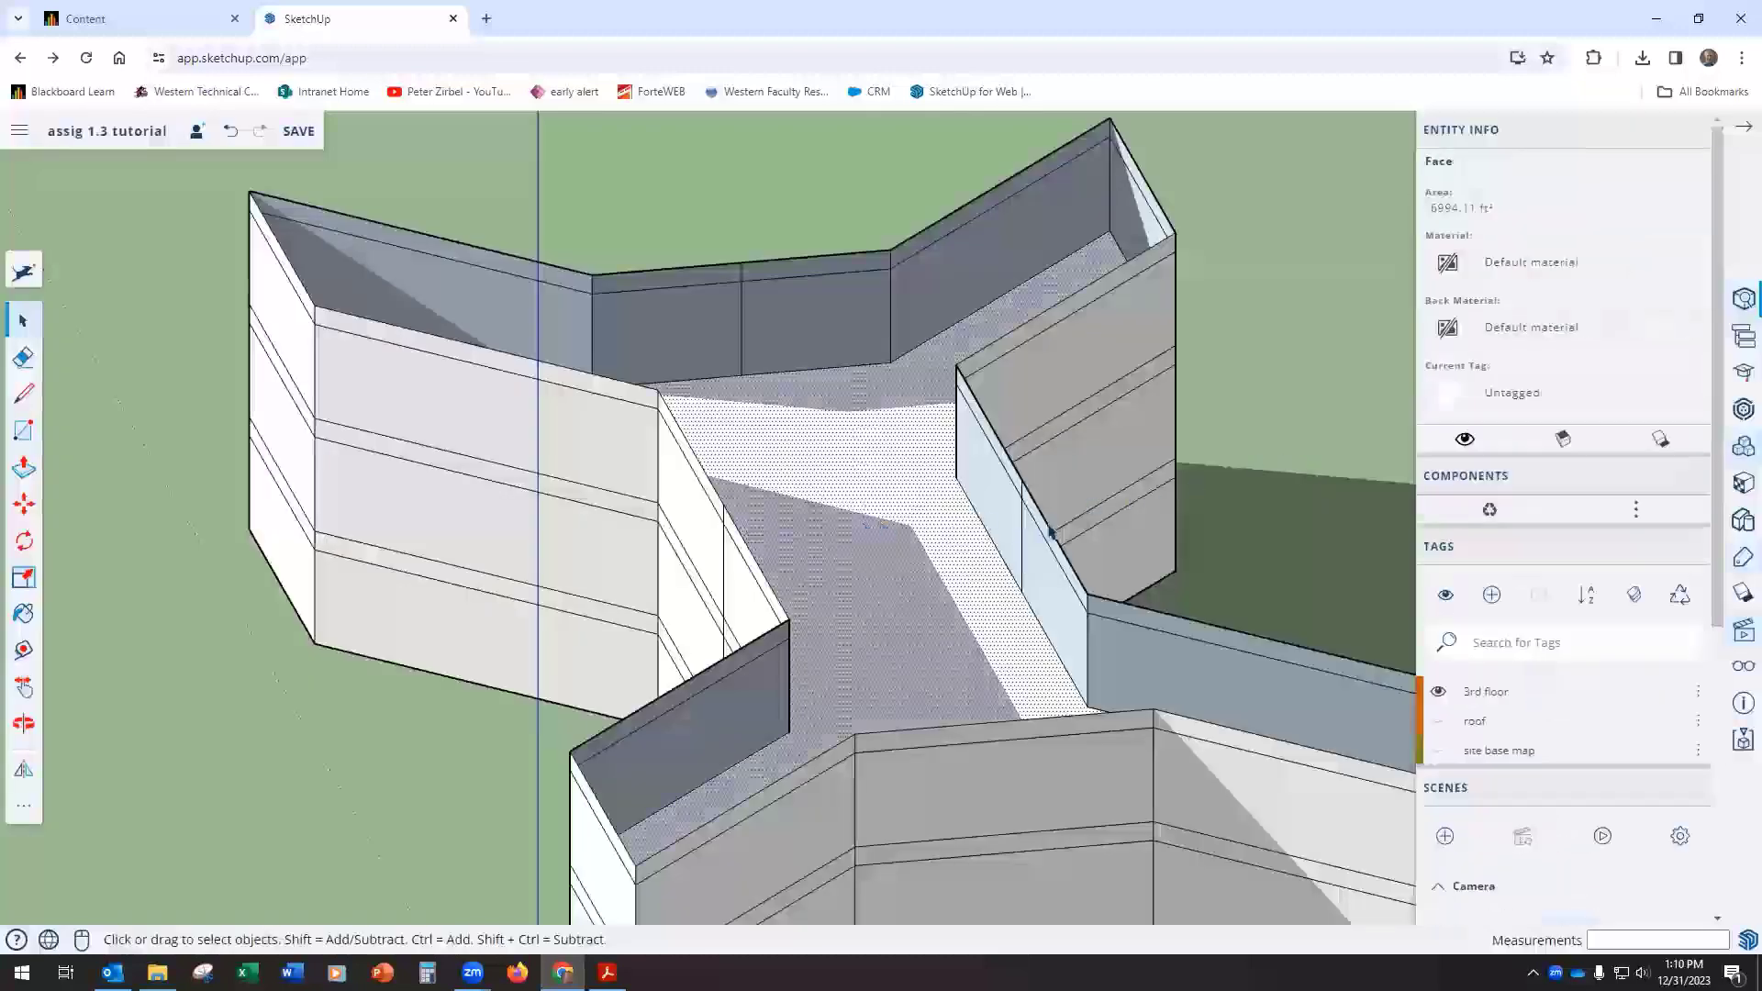
left_click(1516, 396)
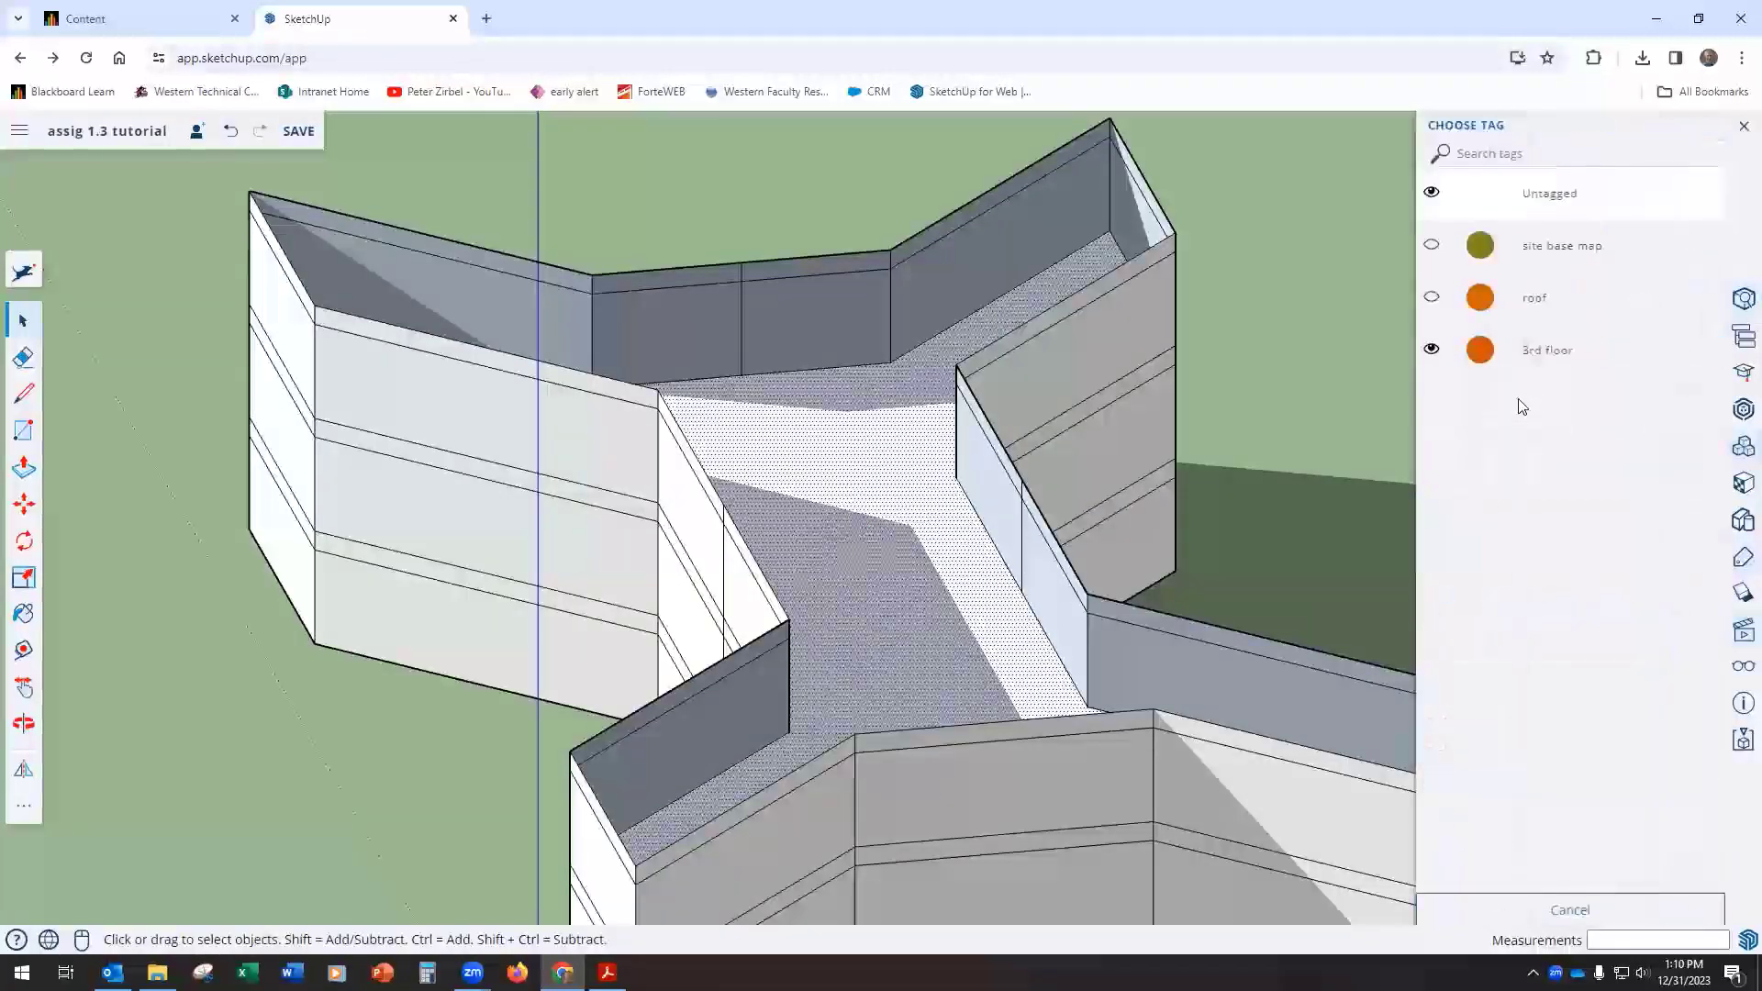
left_click(1474, 357)
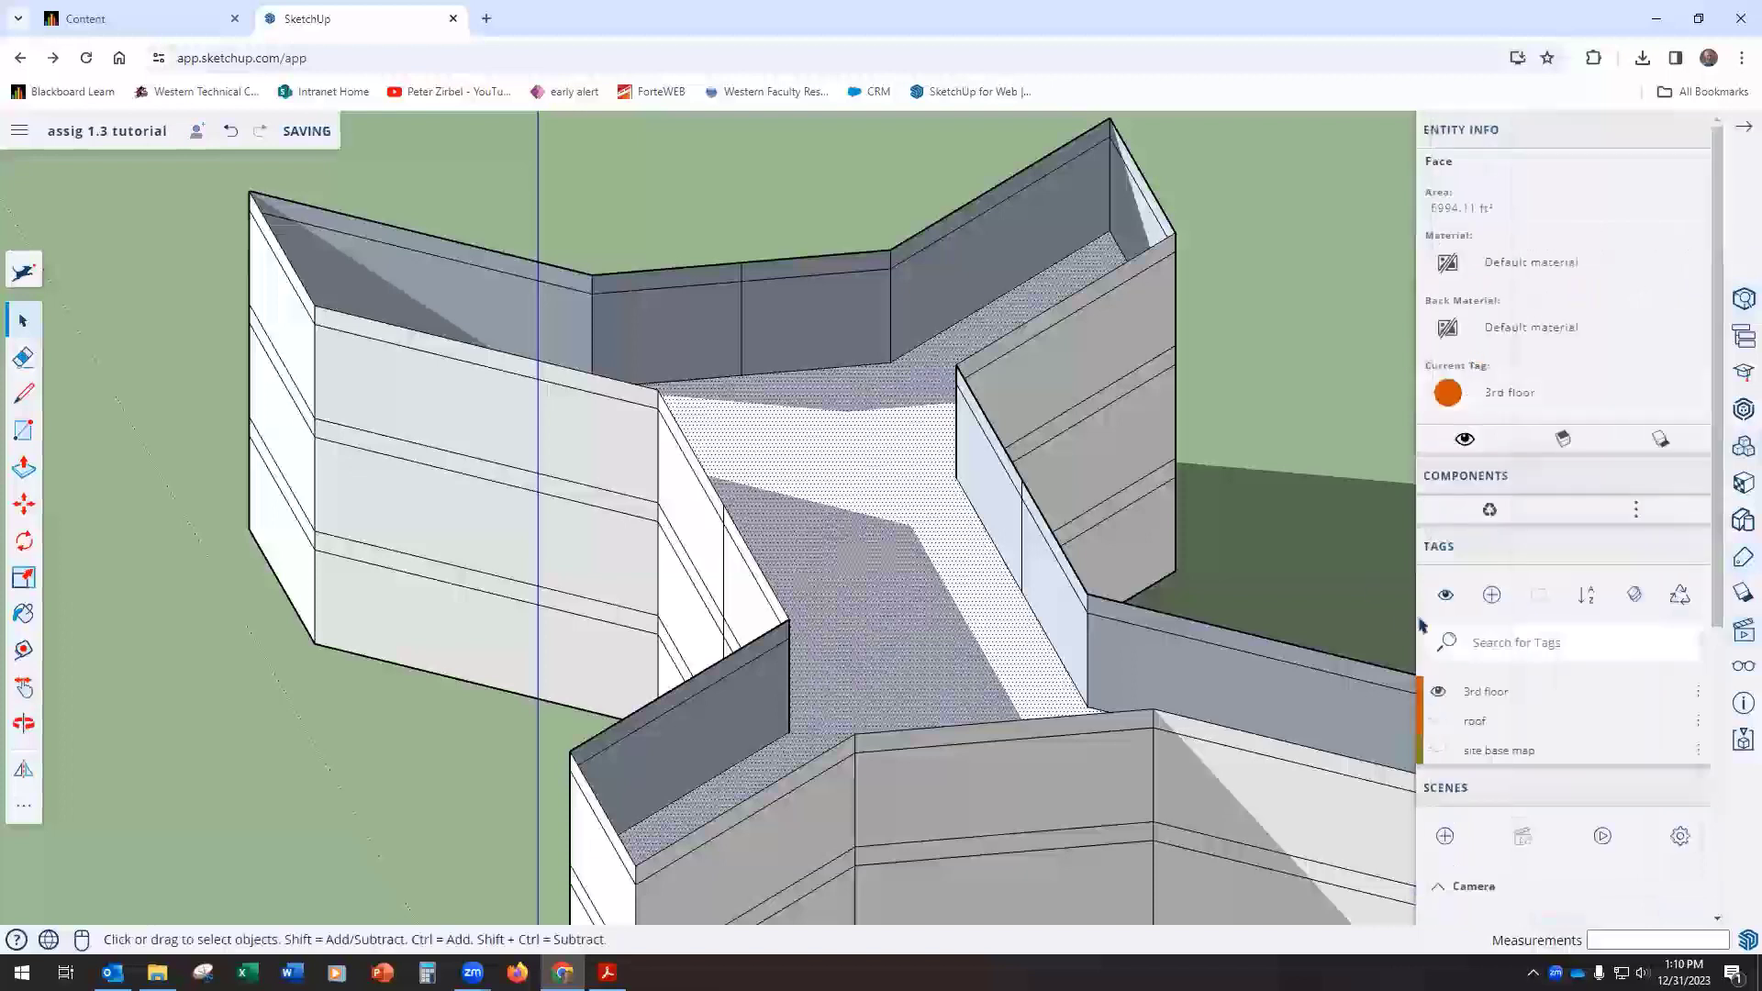
left_click(1438, 694)
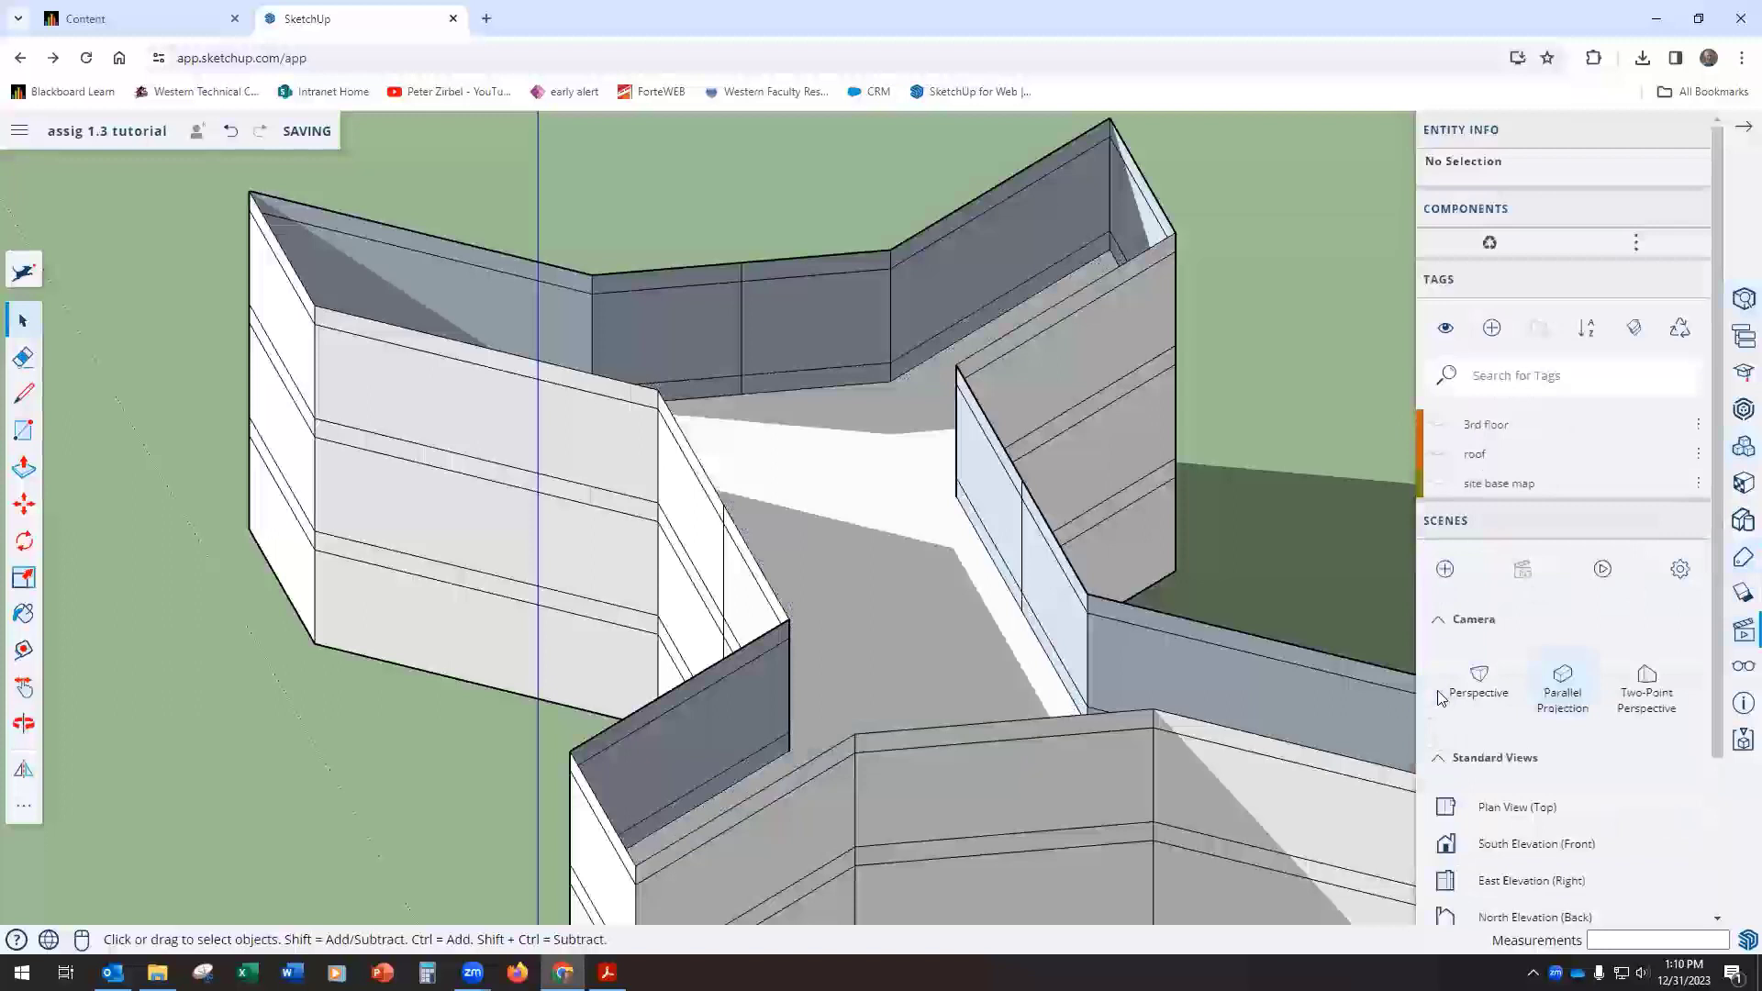
Step: Assign the 3rd floor tag to the face forming the underside of the third floor slab
left_click(839, 509)
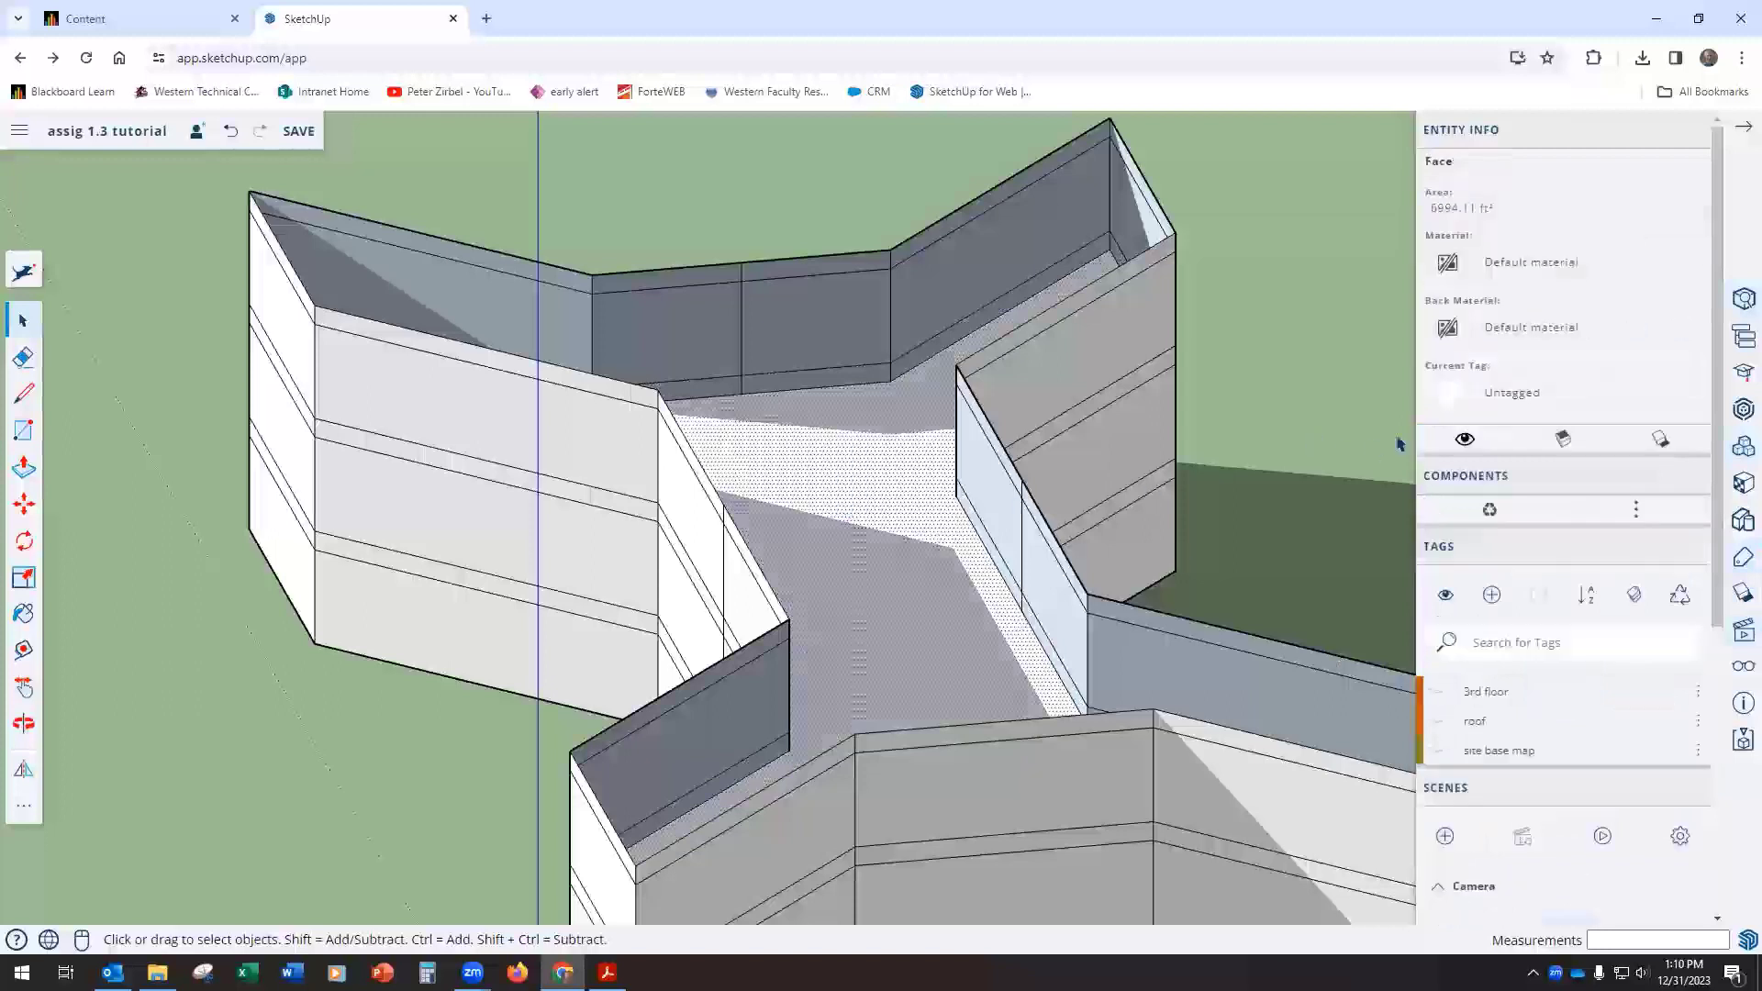
left_click(1489, 397)
left_click(1486, 358)
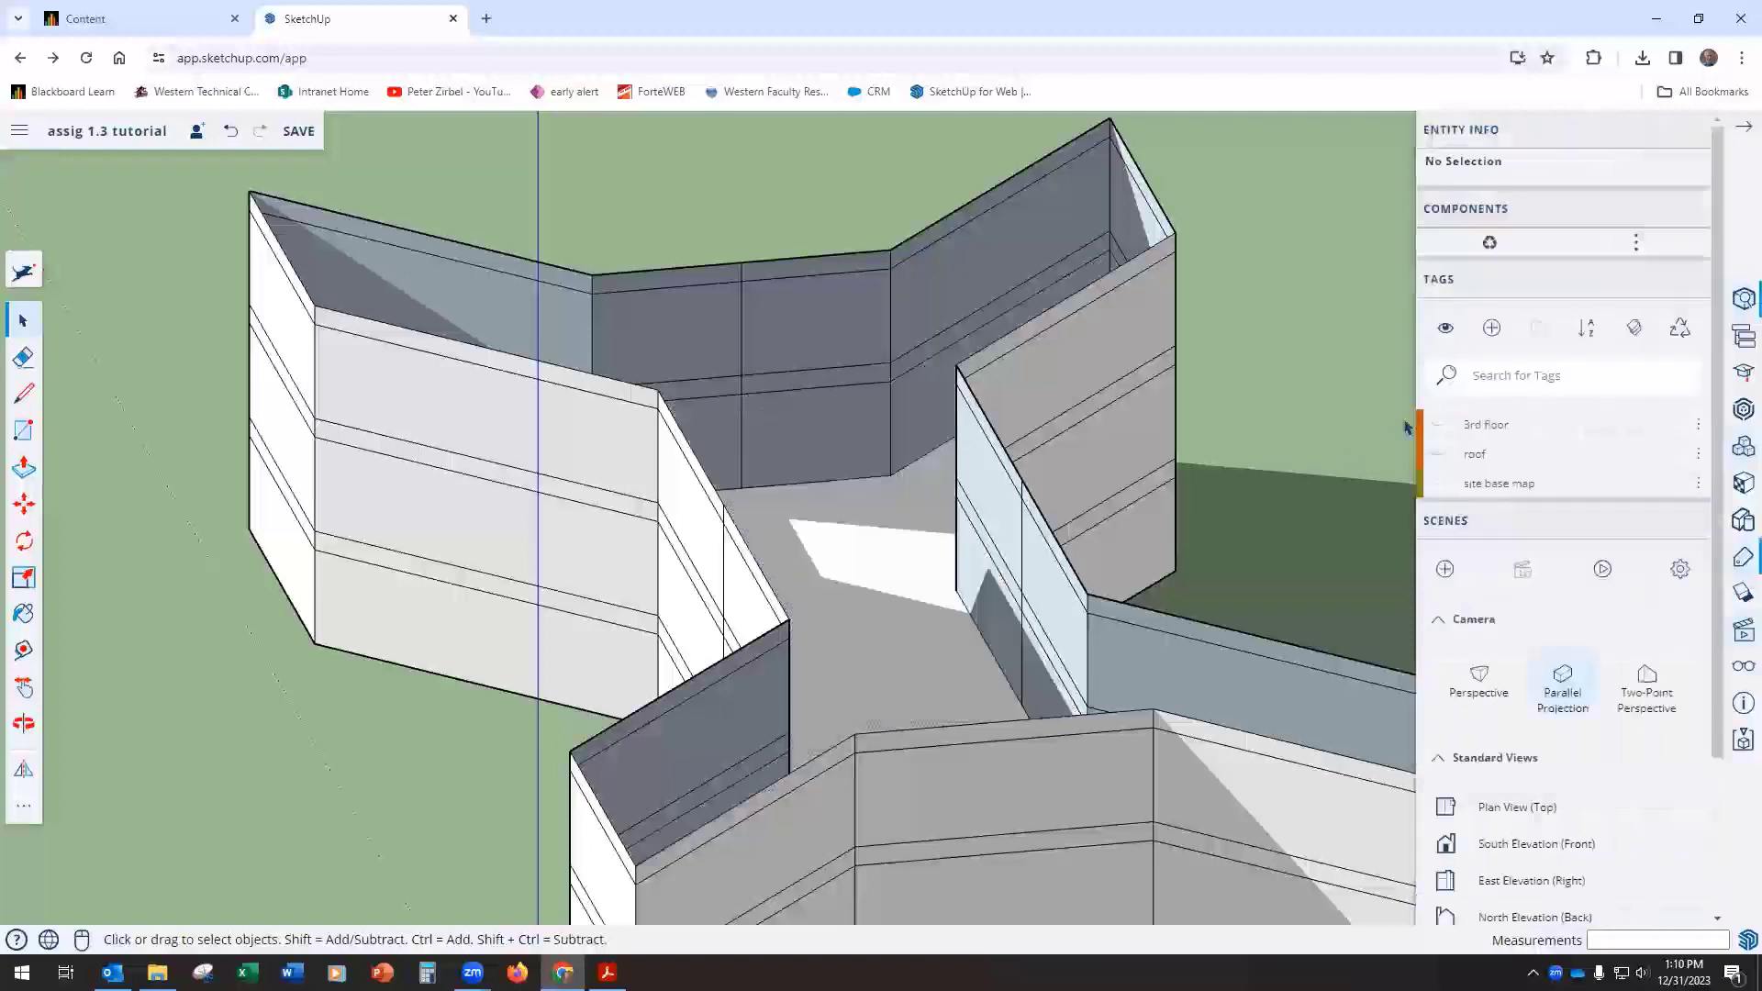
Step: Create a new tag named 2nd floor
left_click(1492, 329)
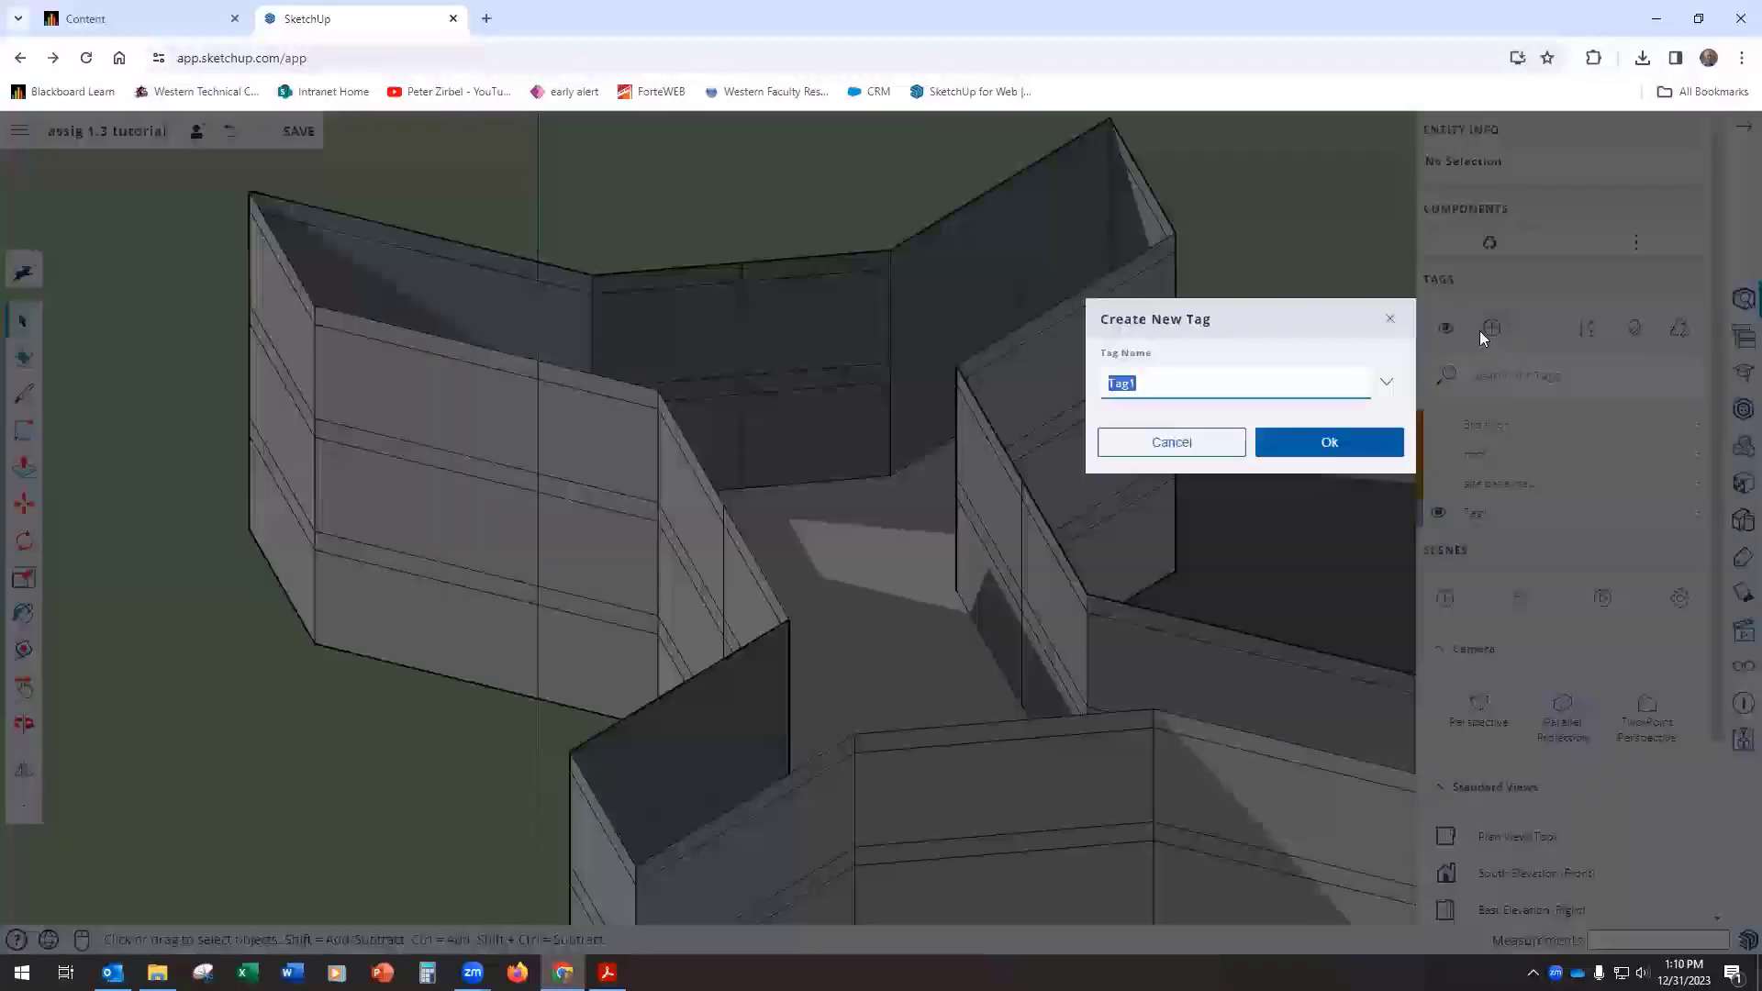
type("2nd floor")
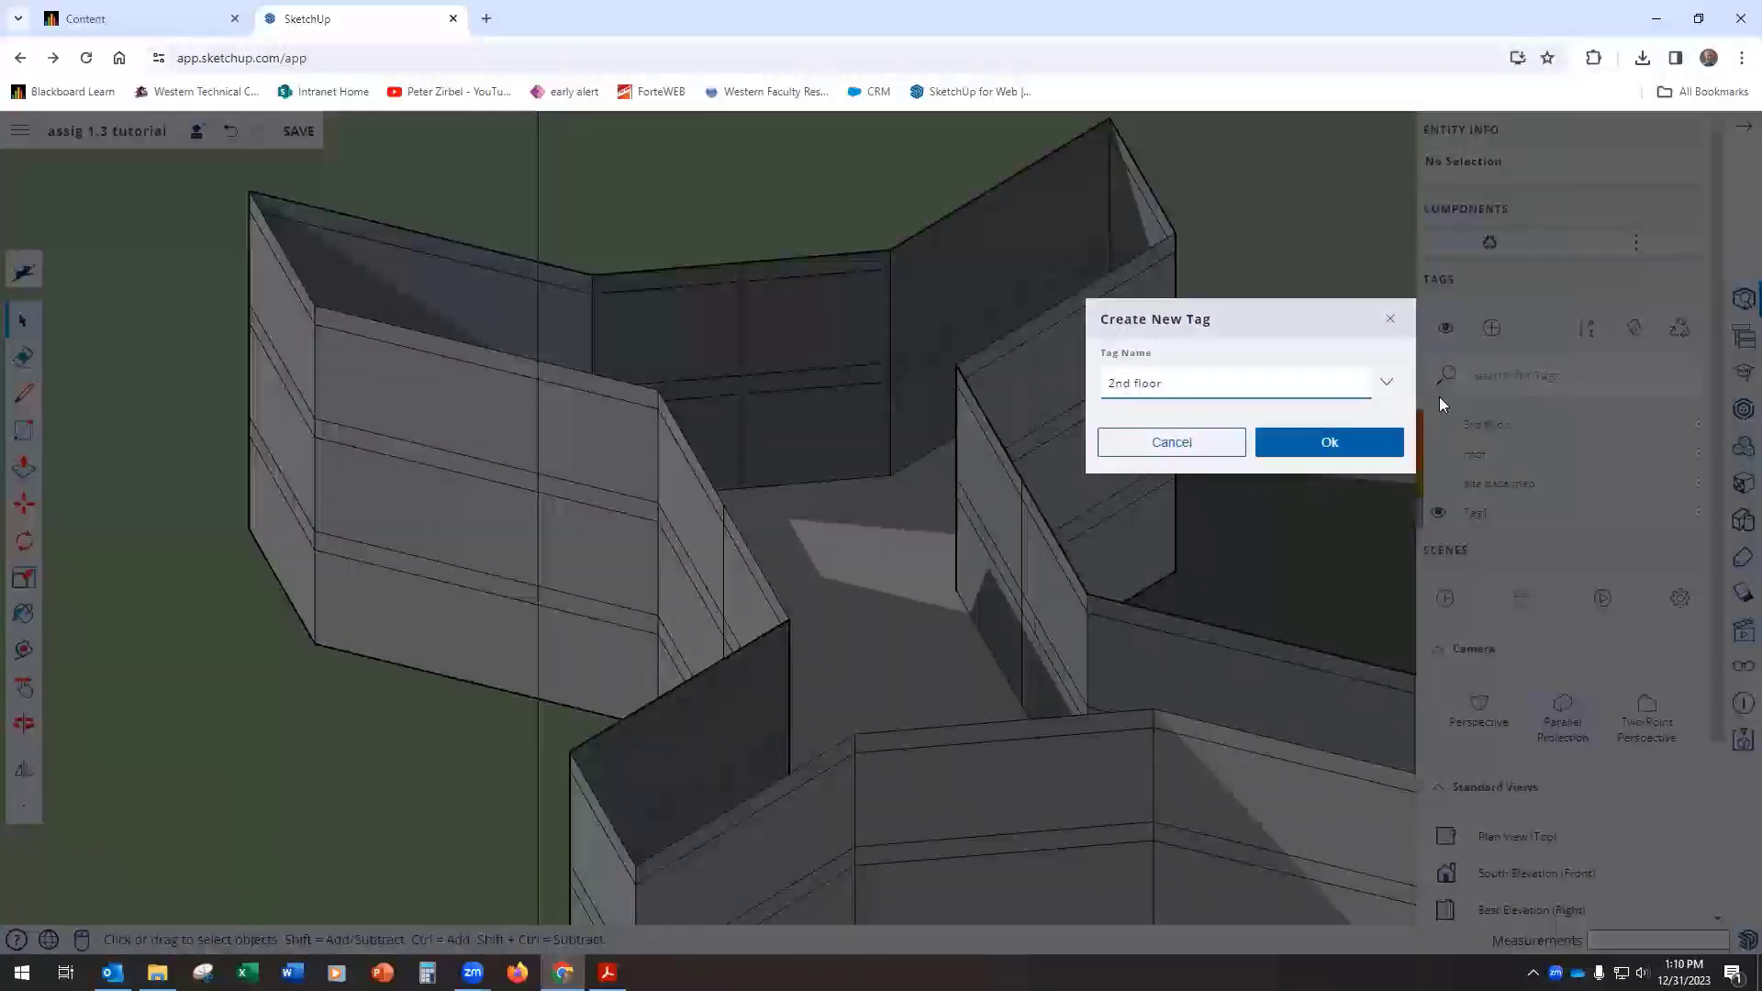
left_click(1338, 441)
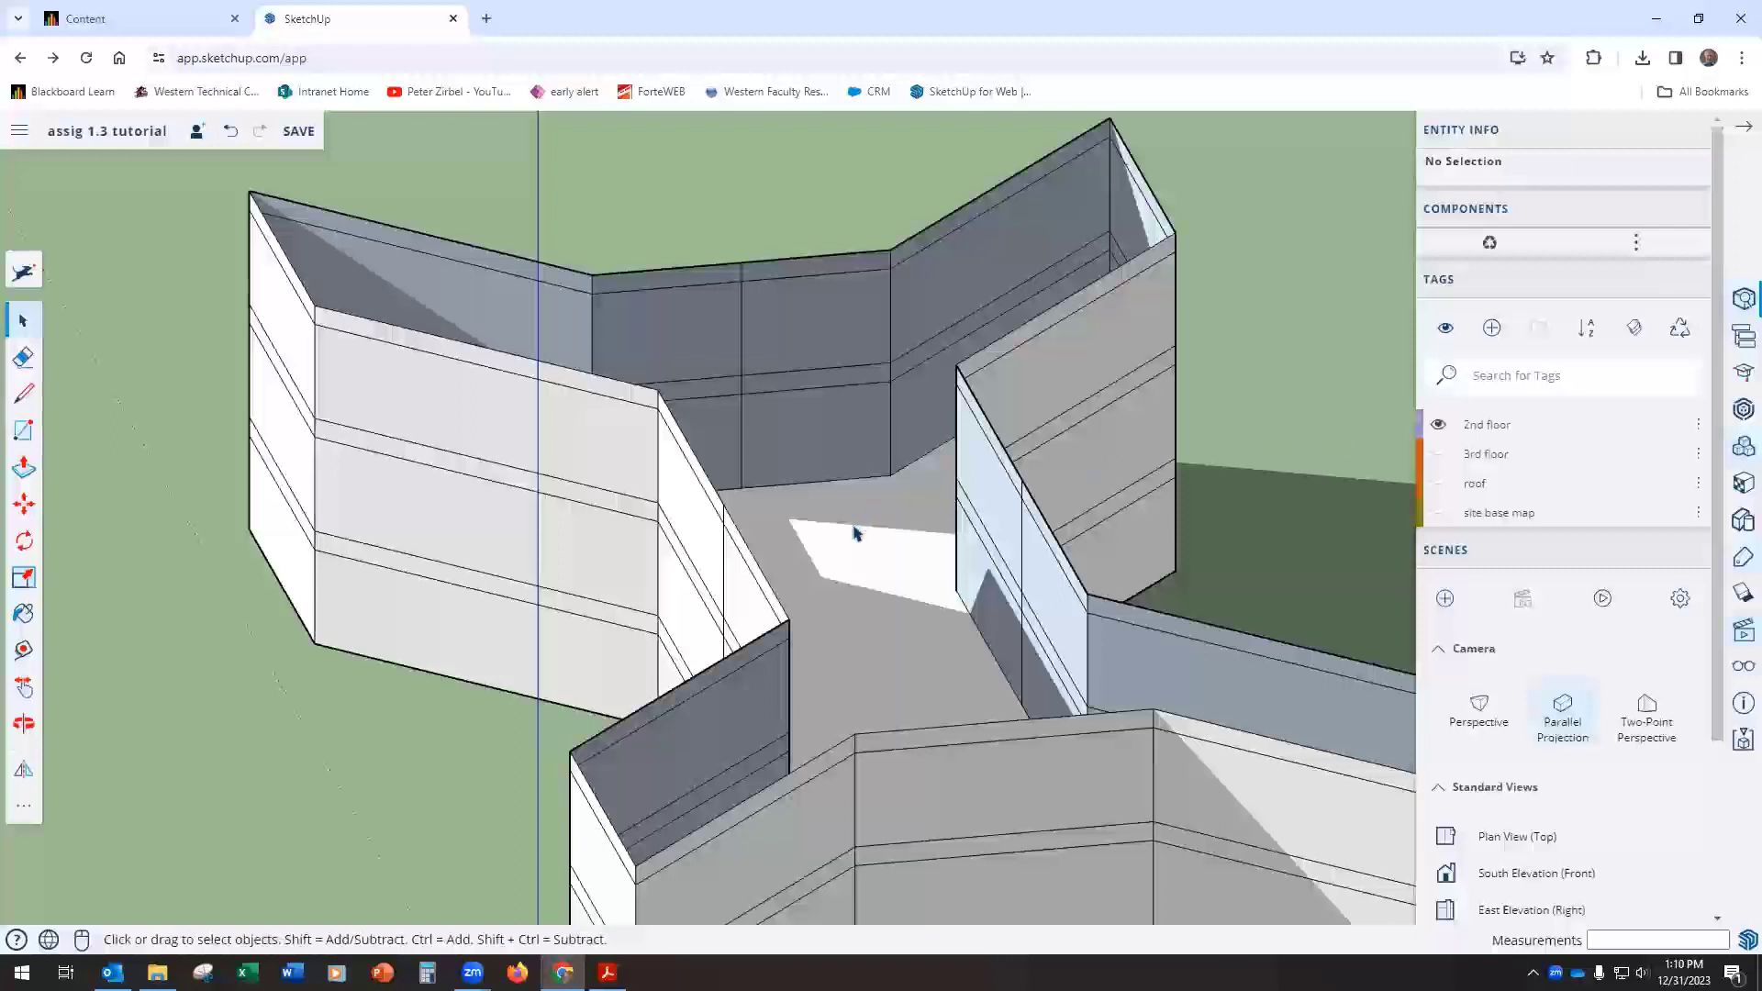
Step: Assign the 2nd floor tag to the top face of the second floor slab and hide that tag
left_click(861, 530)
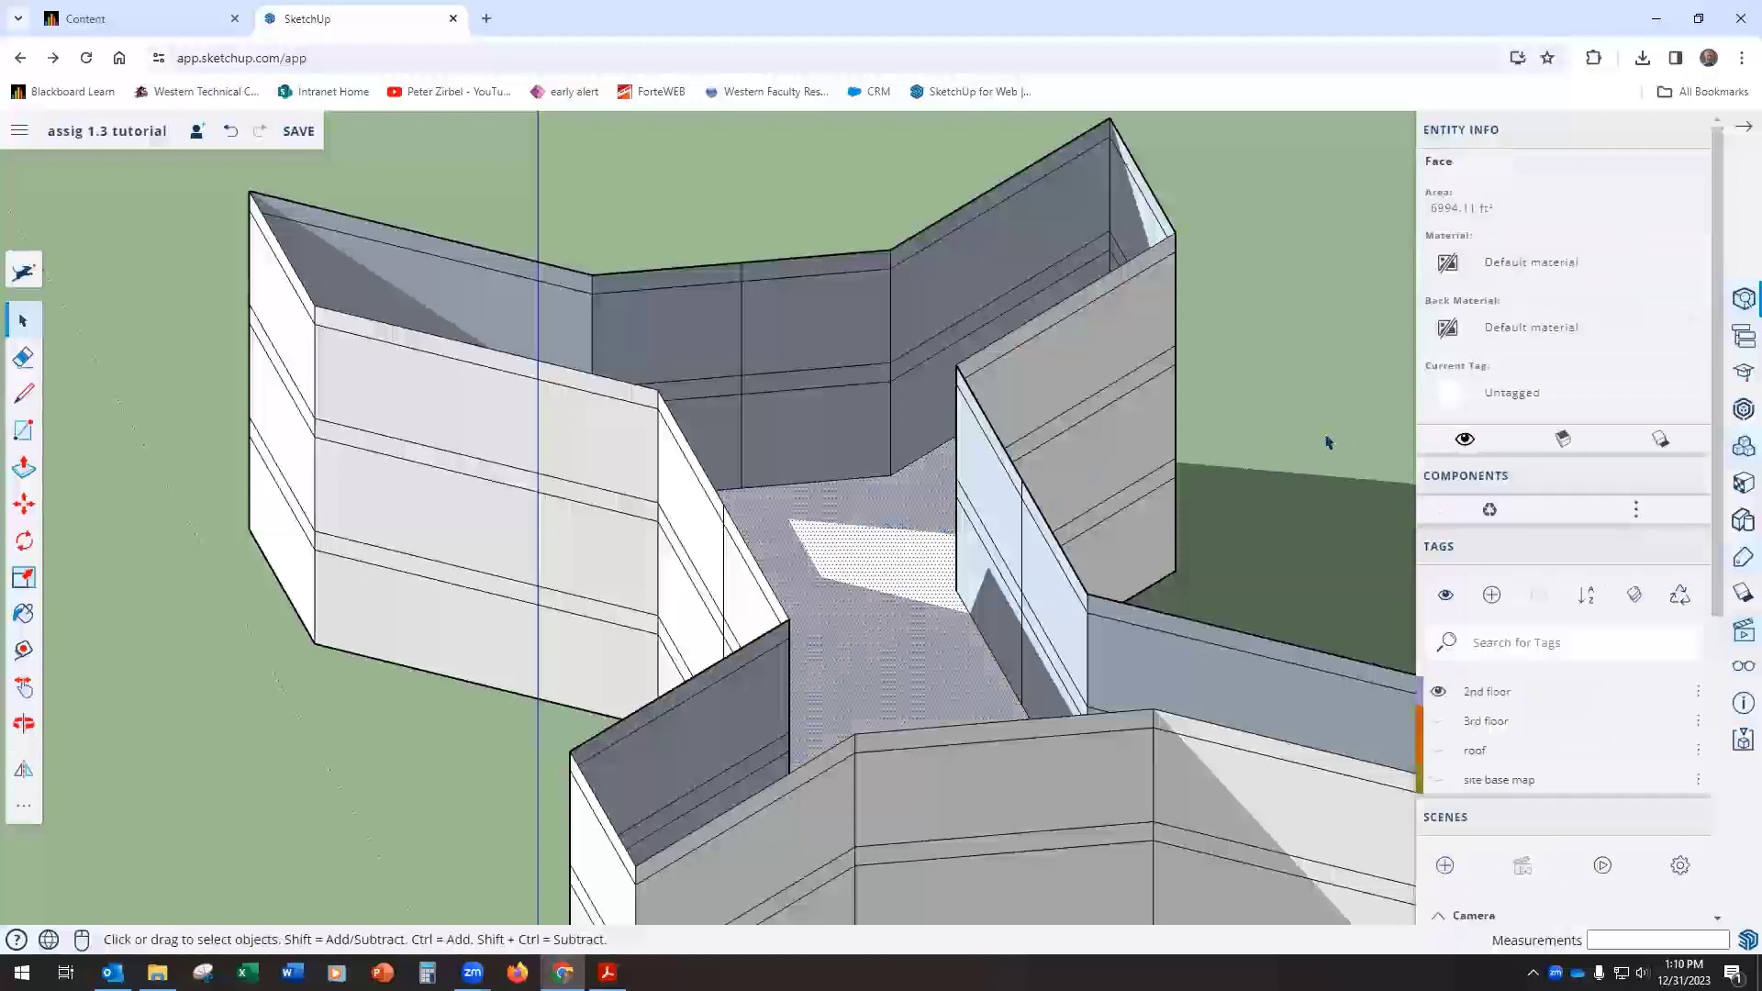
left_click(1498, 392)
left_click(1486, 413)
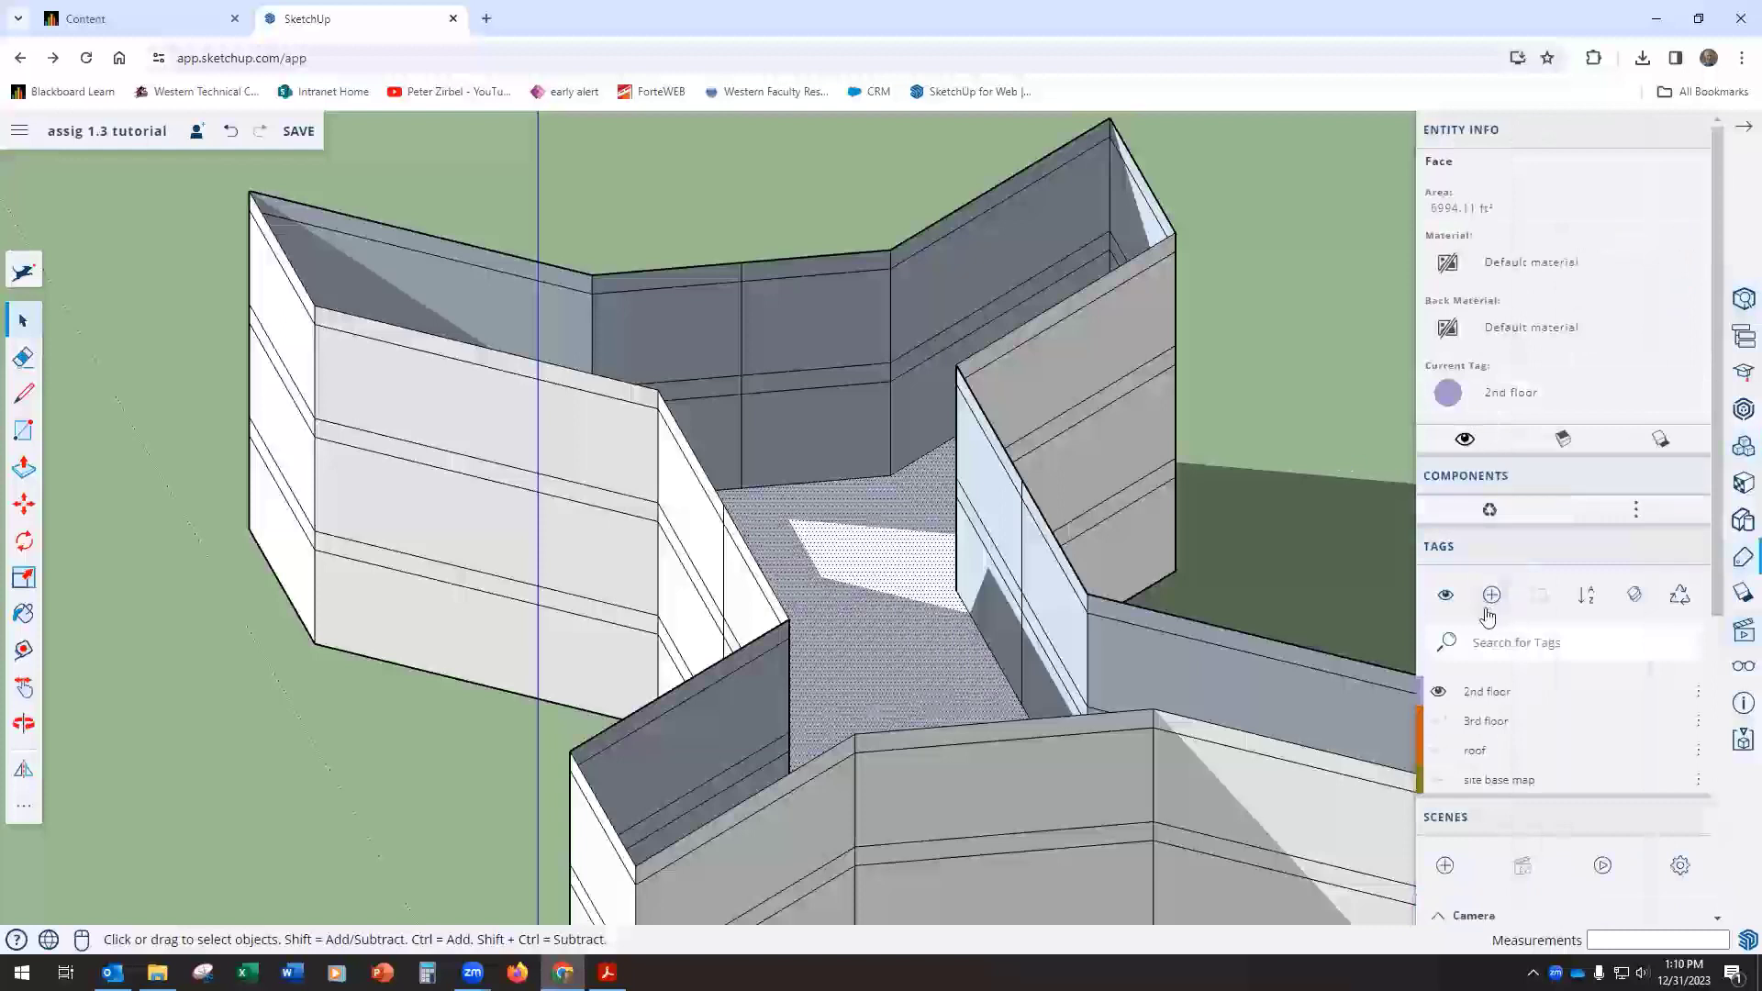
left_click(1438, 691)
Step: Assign the 2nd floor tag to the face forming the underside of the second floor slab
left_click(879, 592)
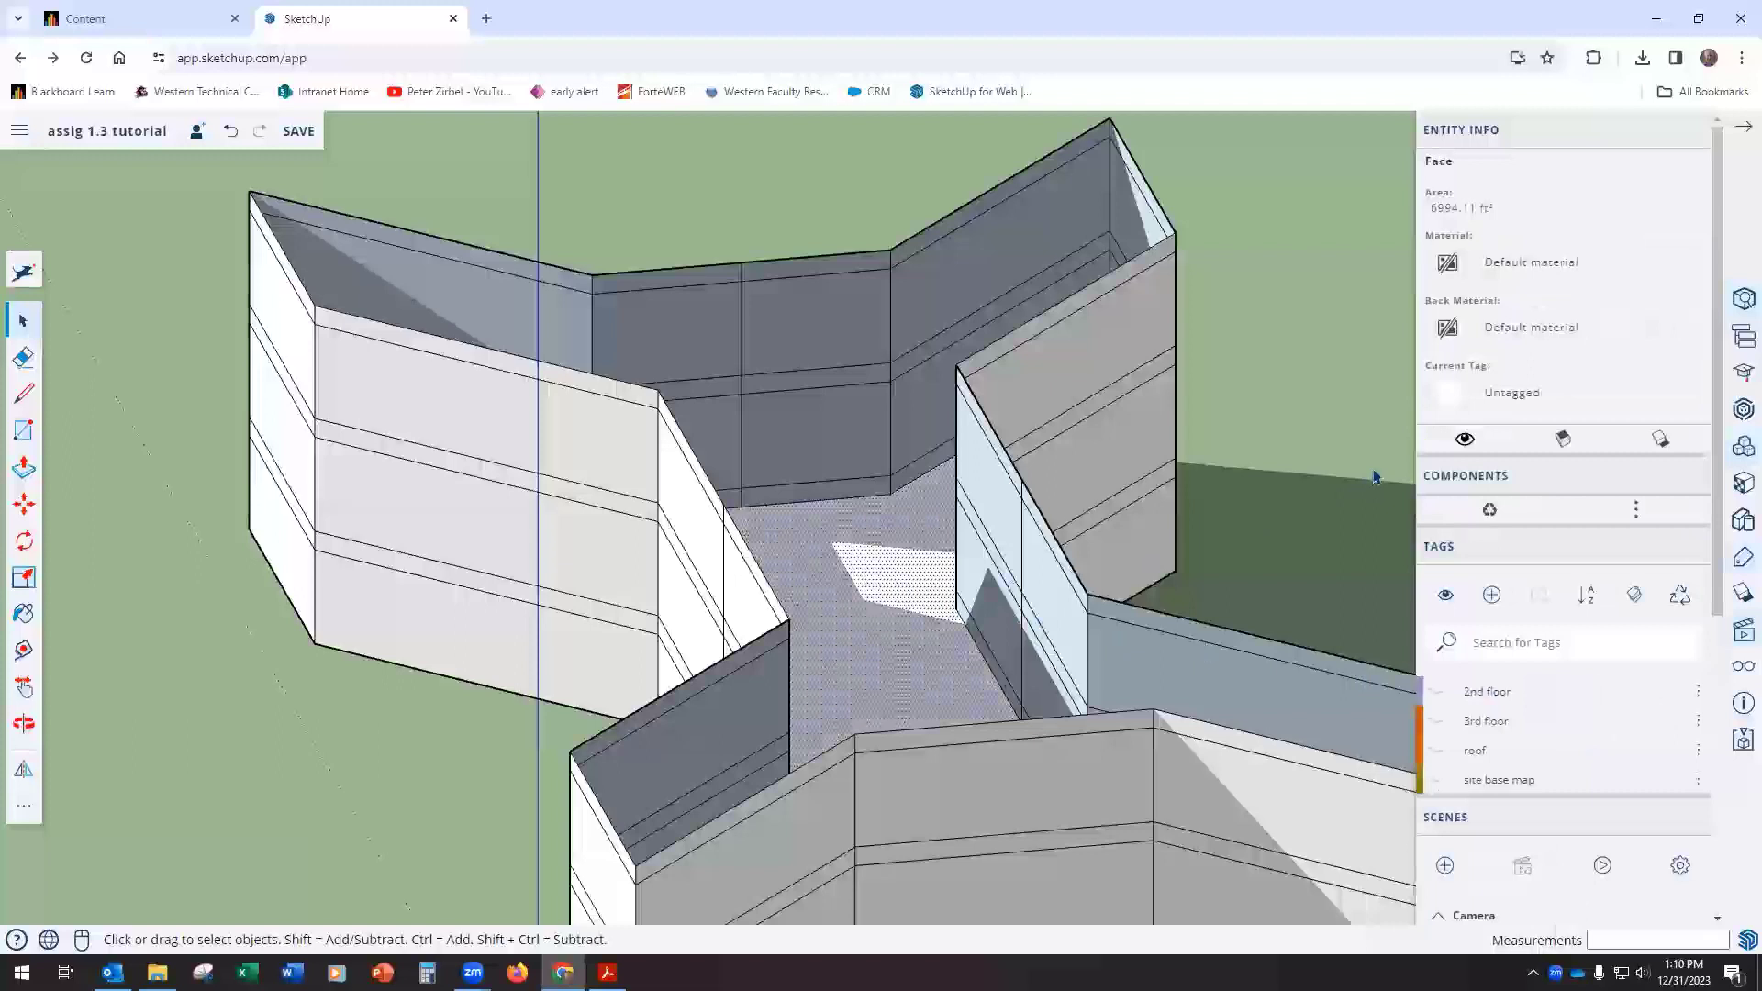
left_click(1509, 392)
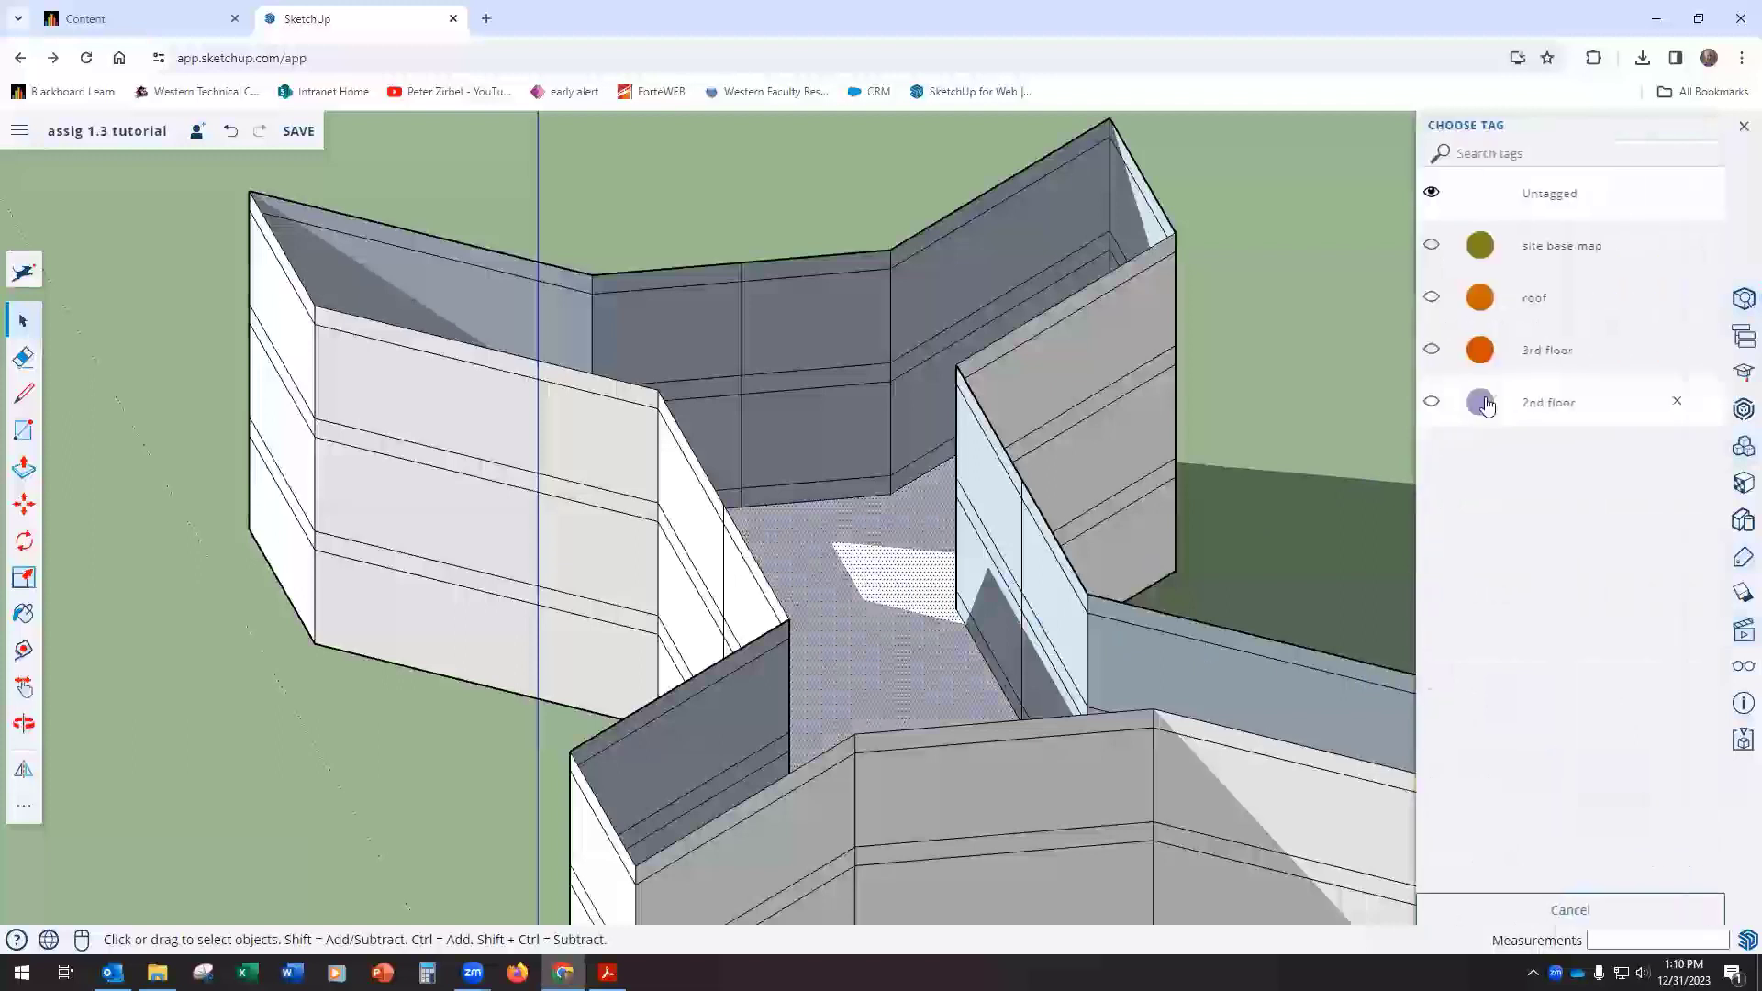
left_click(1487, 405)
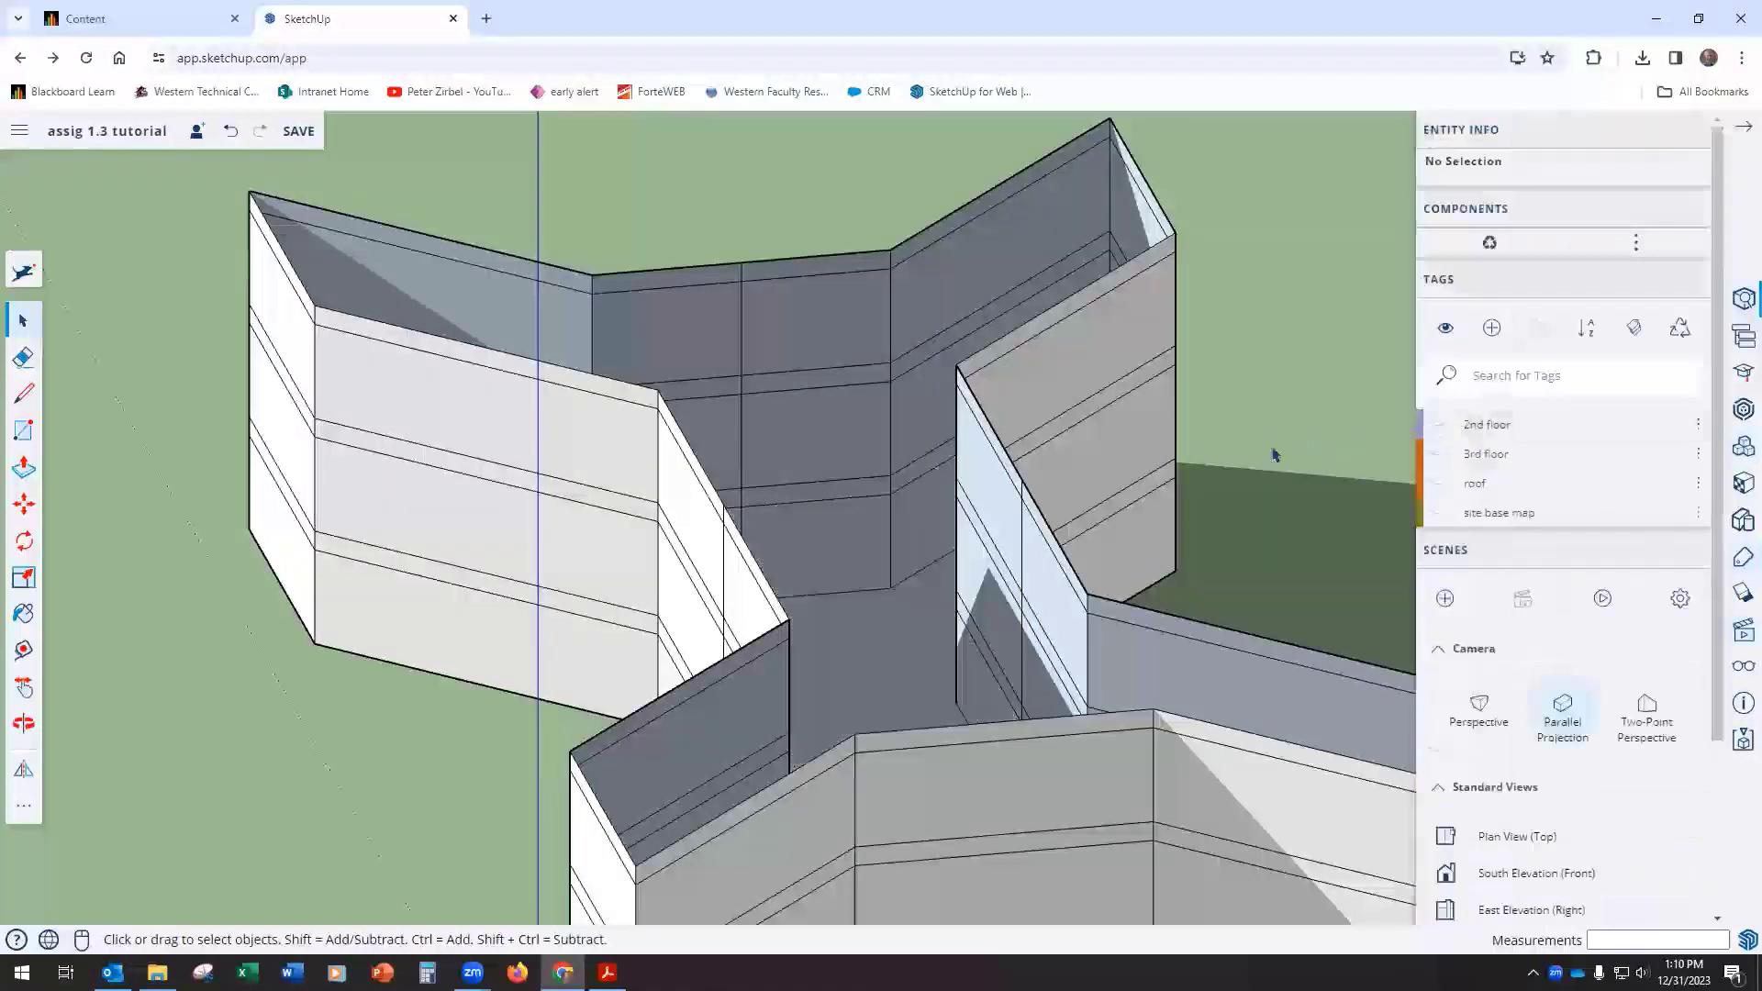
scroll(972, 521, "down", 5)
middle_click_drag(935, 560, 1092, 542)
scroll(940, 540, "up", 5)
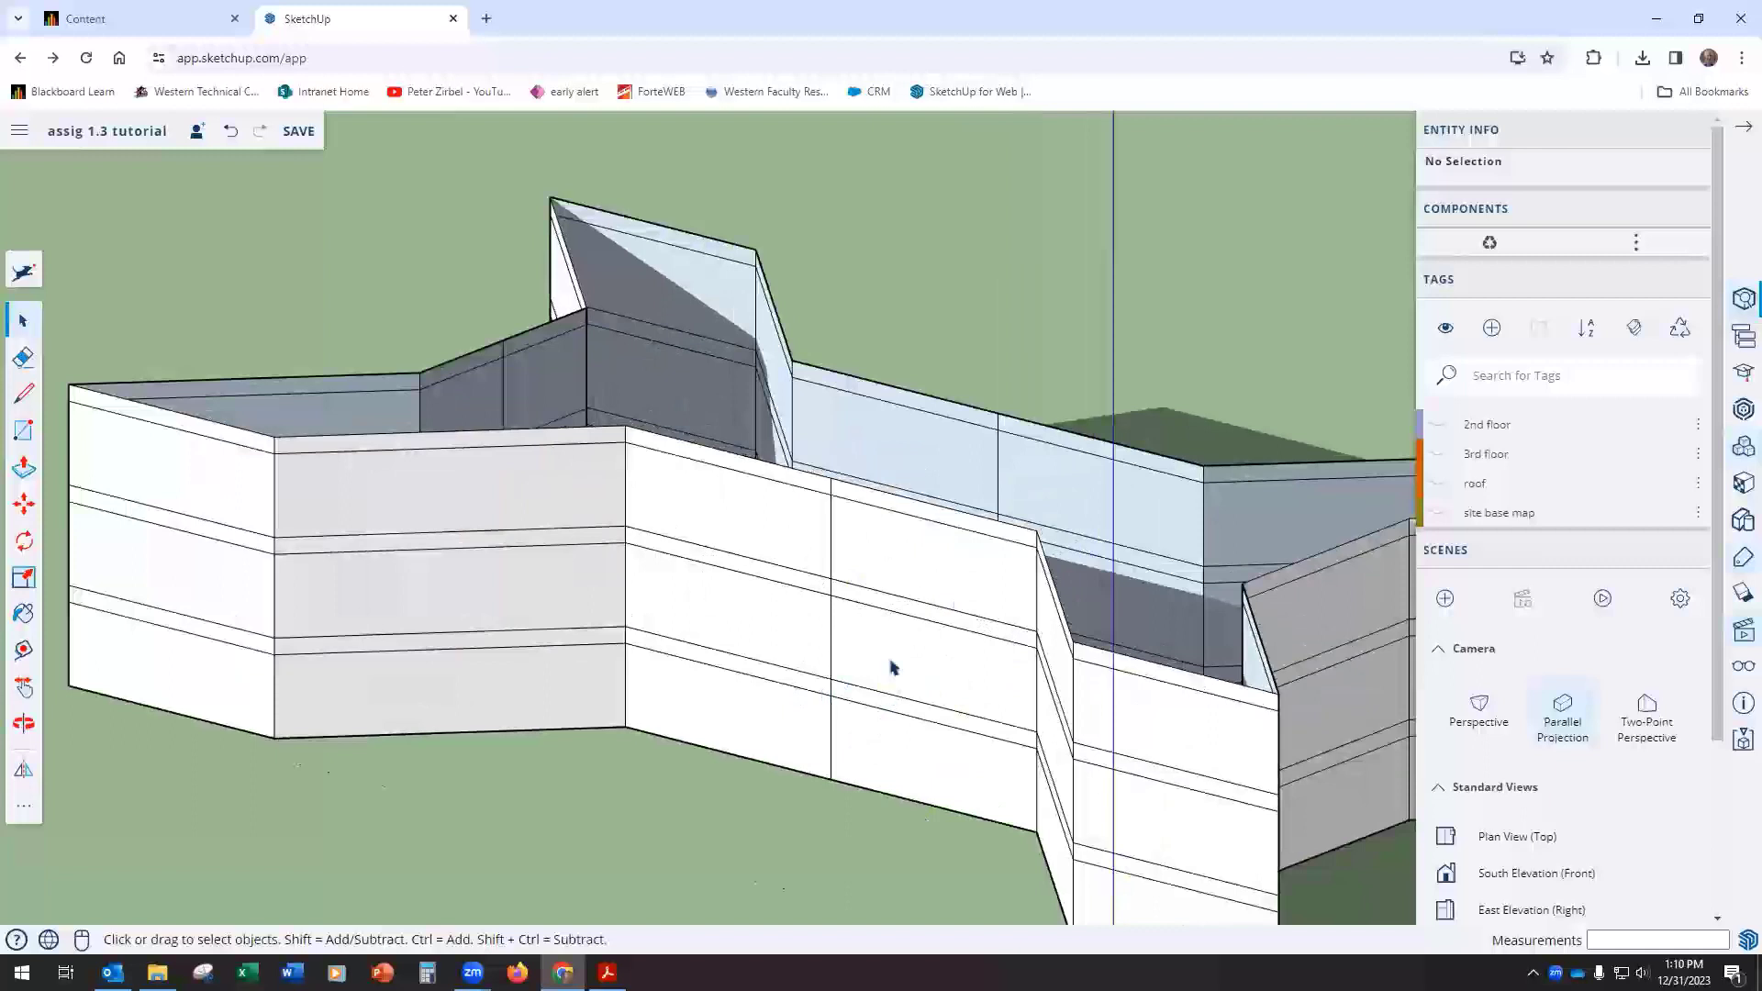
middle_click_drag(1014, 461, 1332, 503)
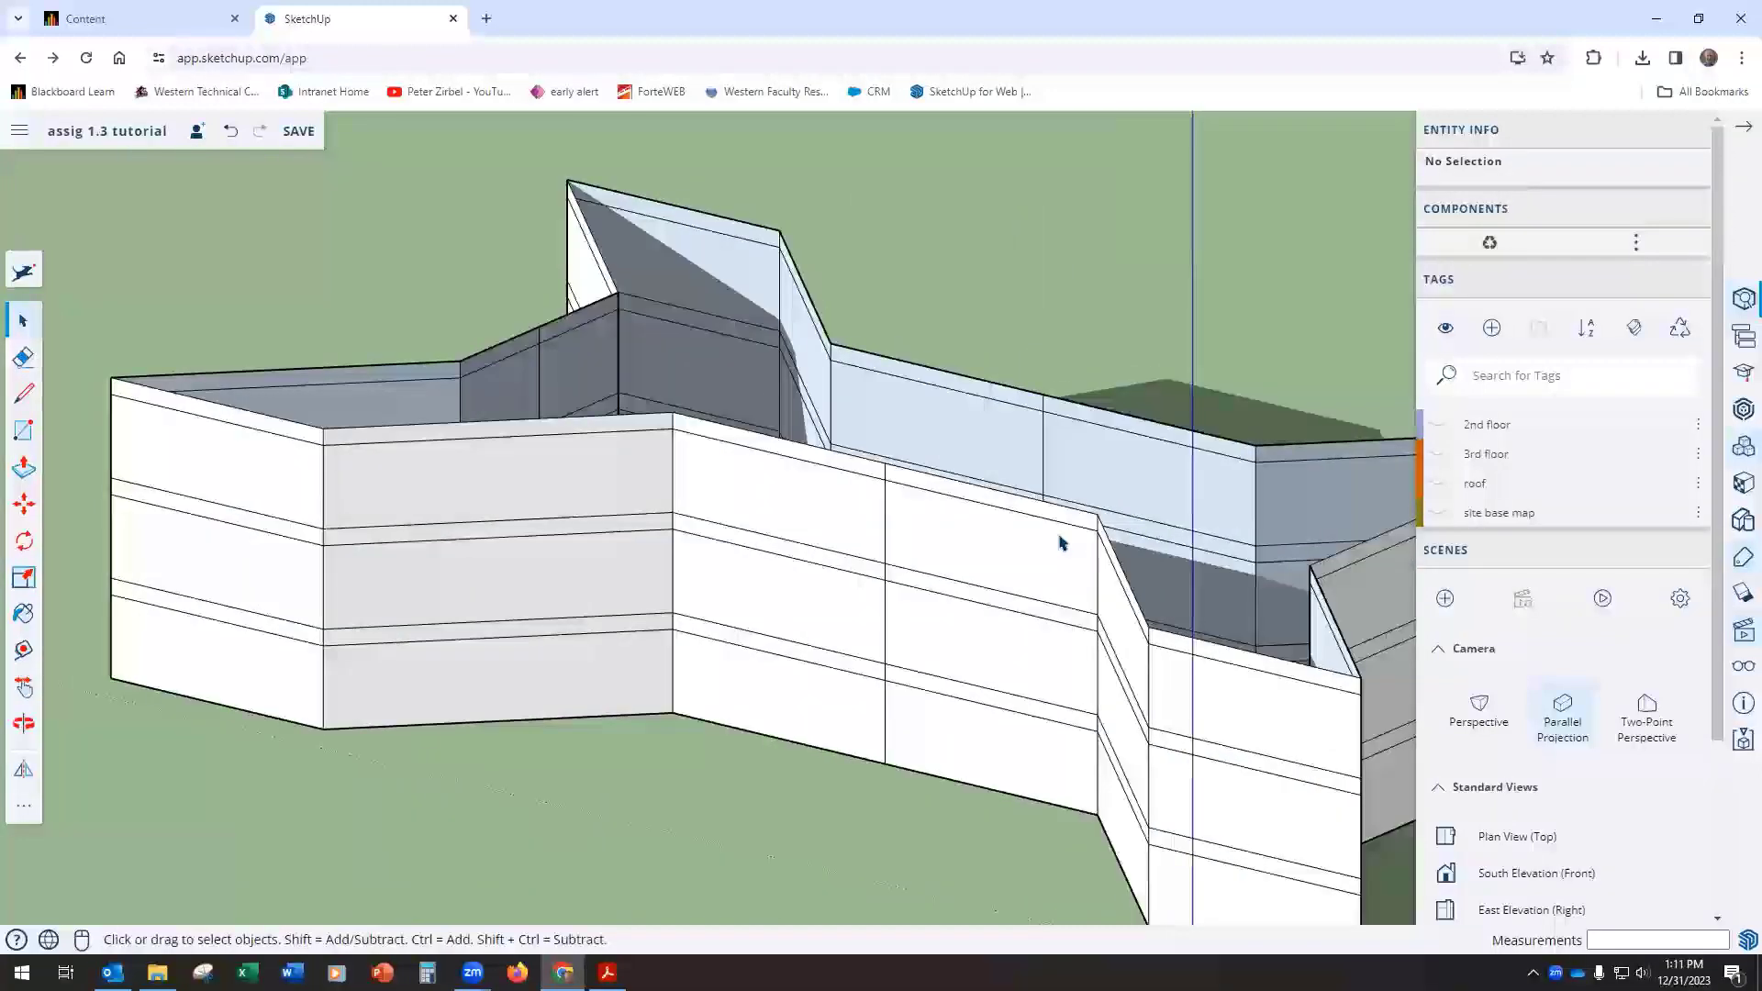